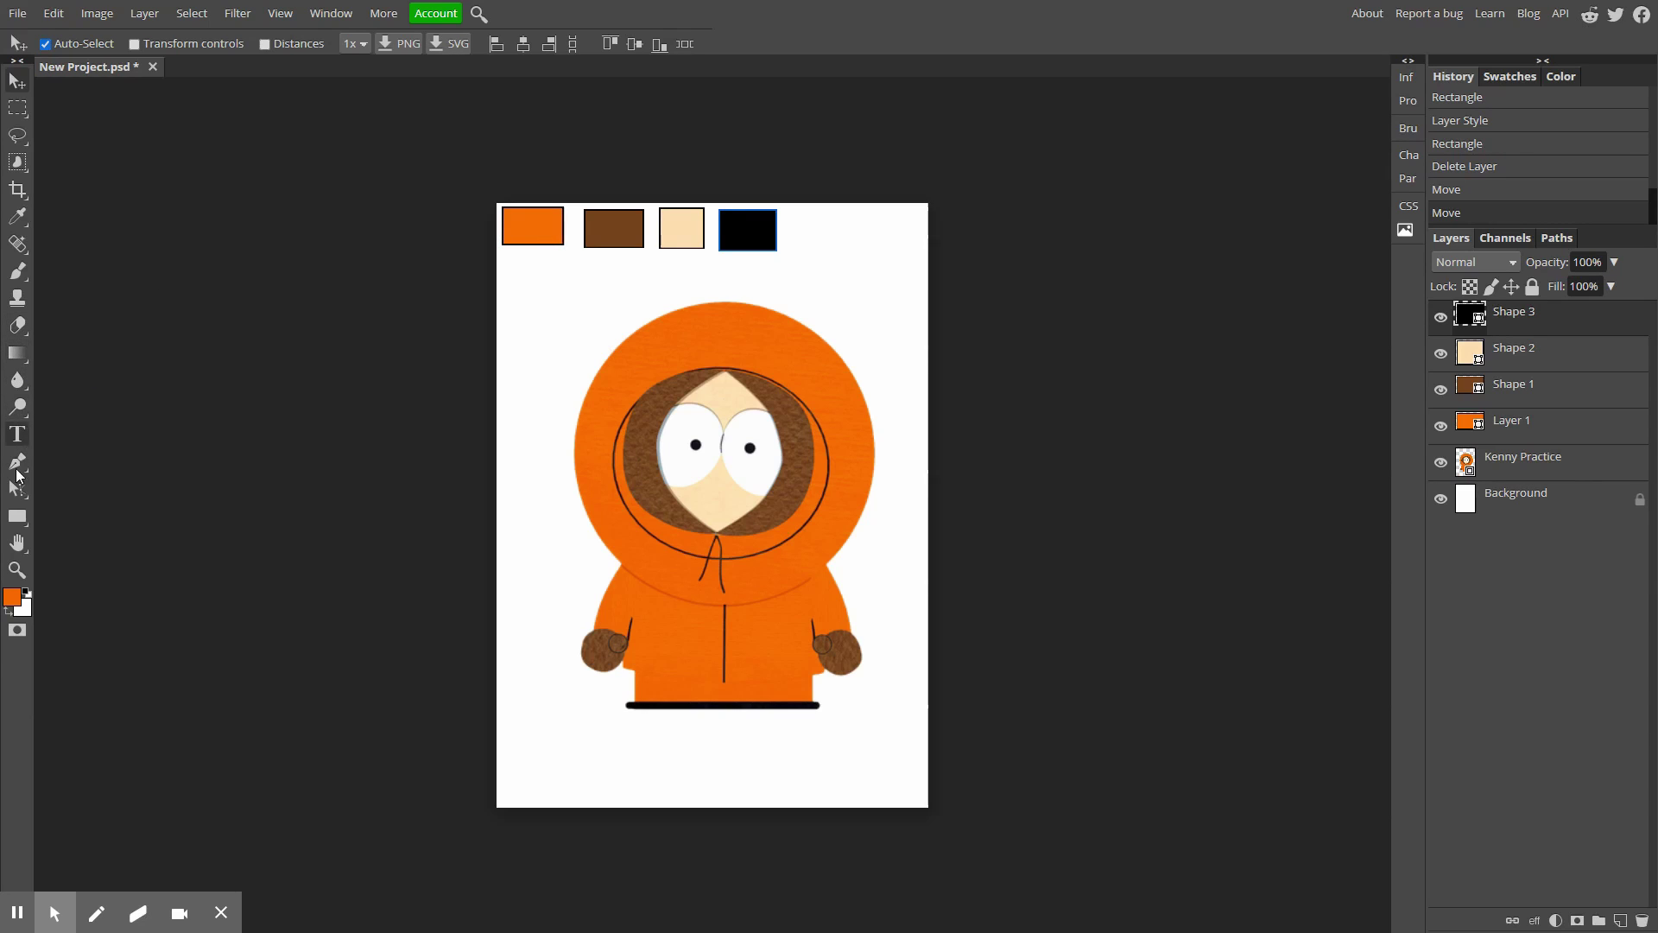
# Remove the stroke from the orange colour swatch rectangle, using the Rectangle tool's shape settings.
pyautogui.click(532, 233)
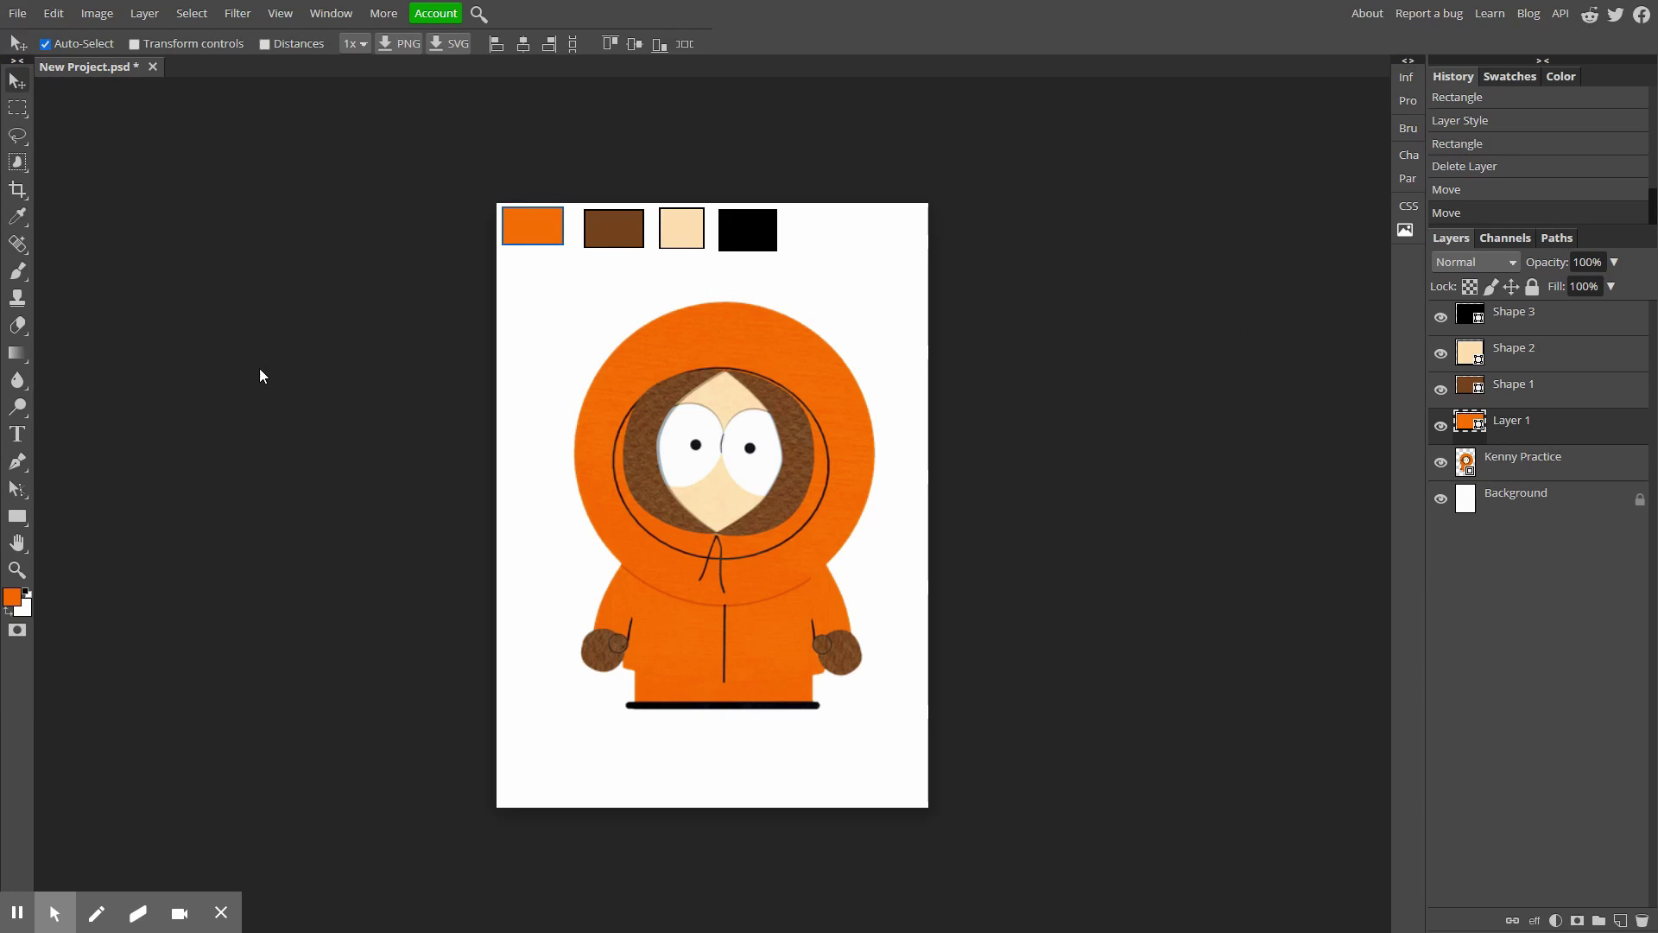
pyautogui.click(17, 518)
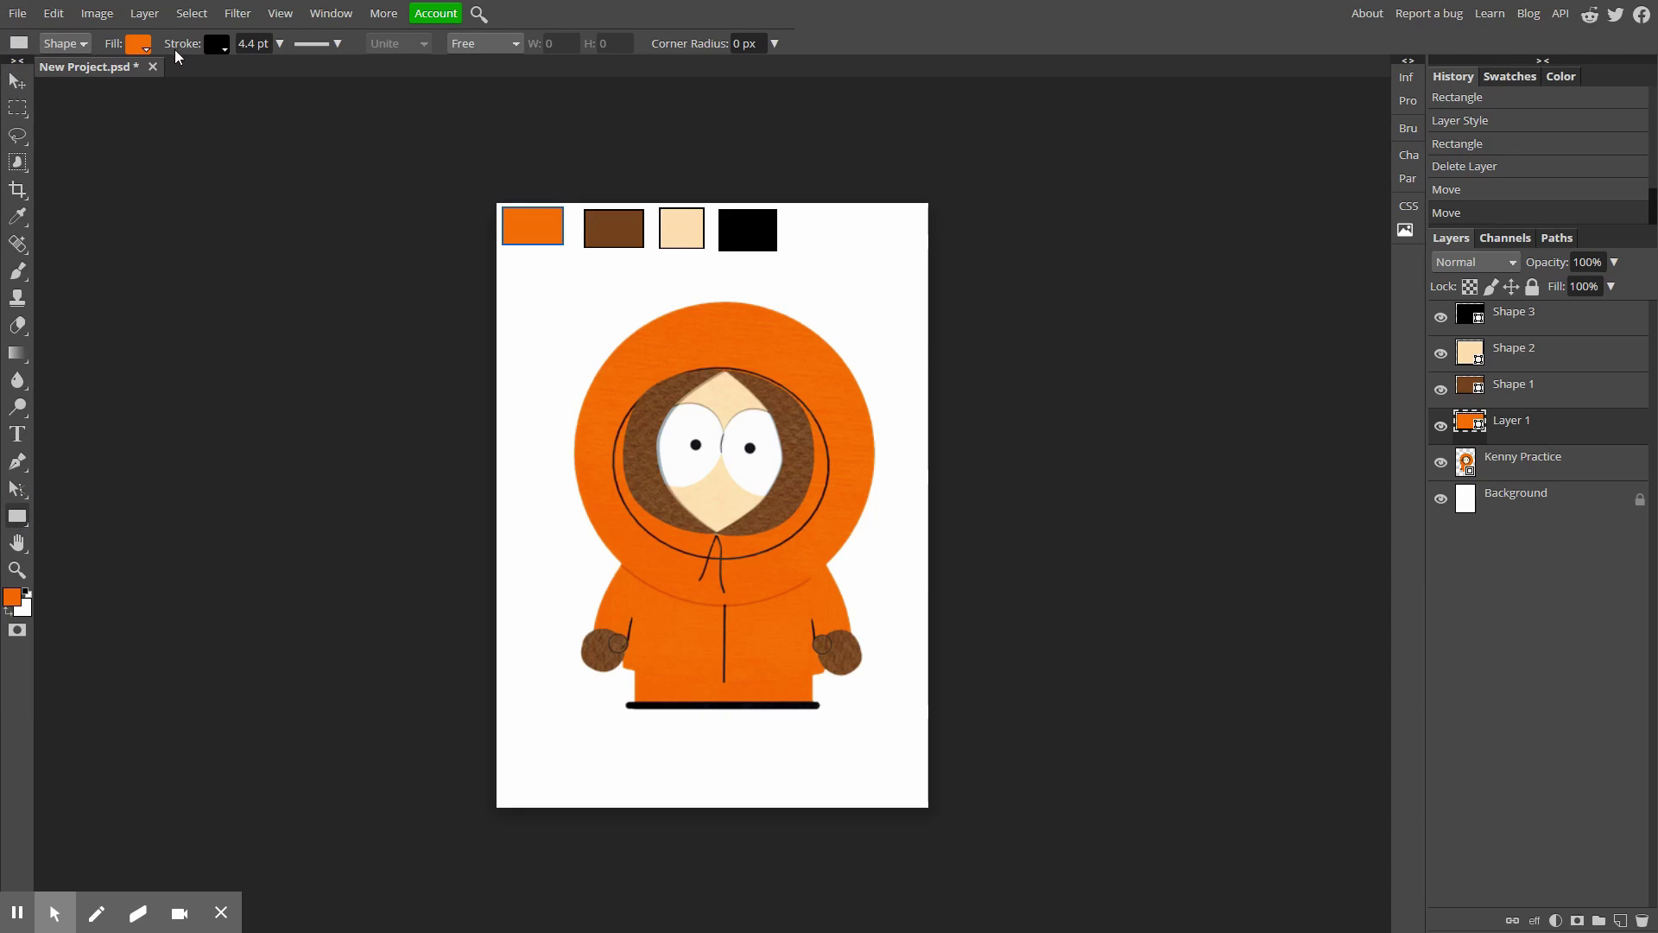
pyautogui.click(216, 46)
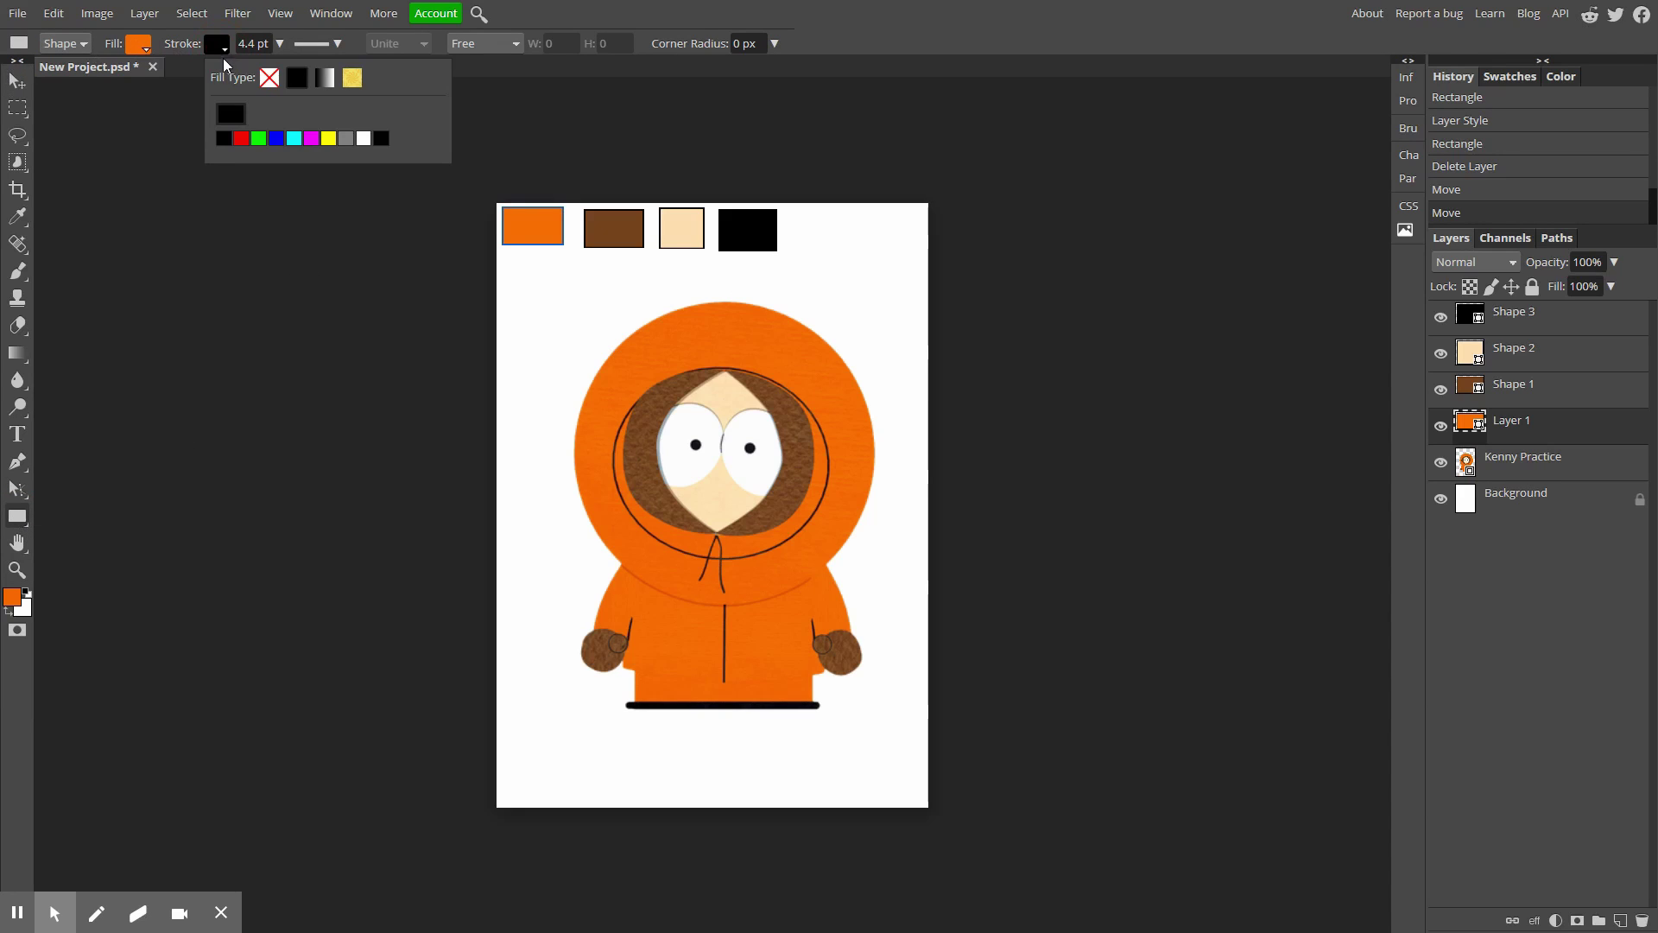
pyautogui.click(269, 77)
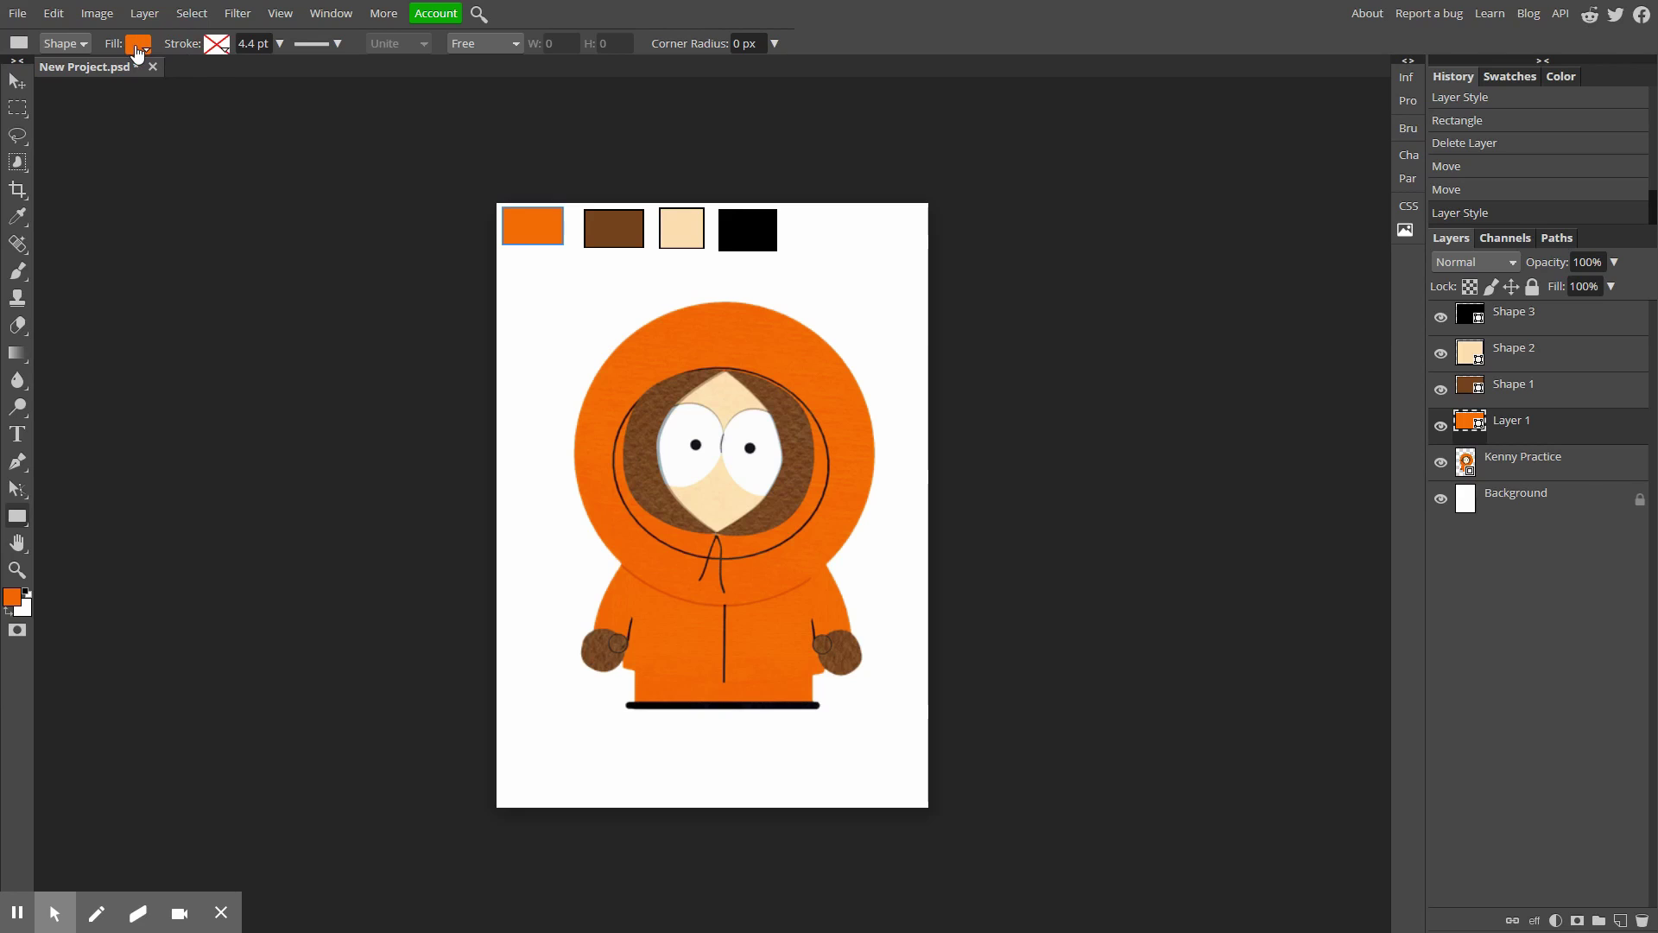
# Set the orange swatch's fill to f26604, sampled from the character's orange hood.
pyautogui.click(136, 50)
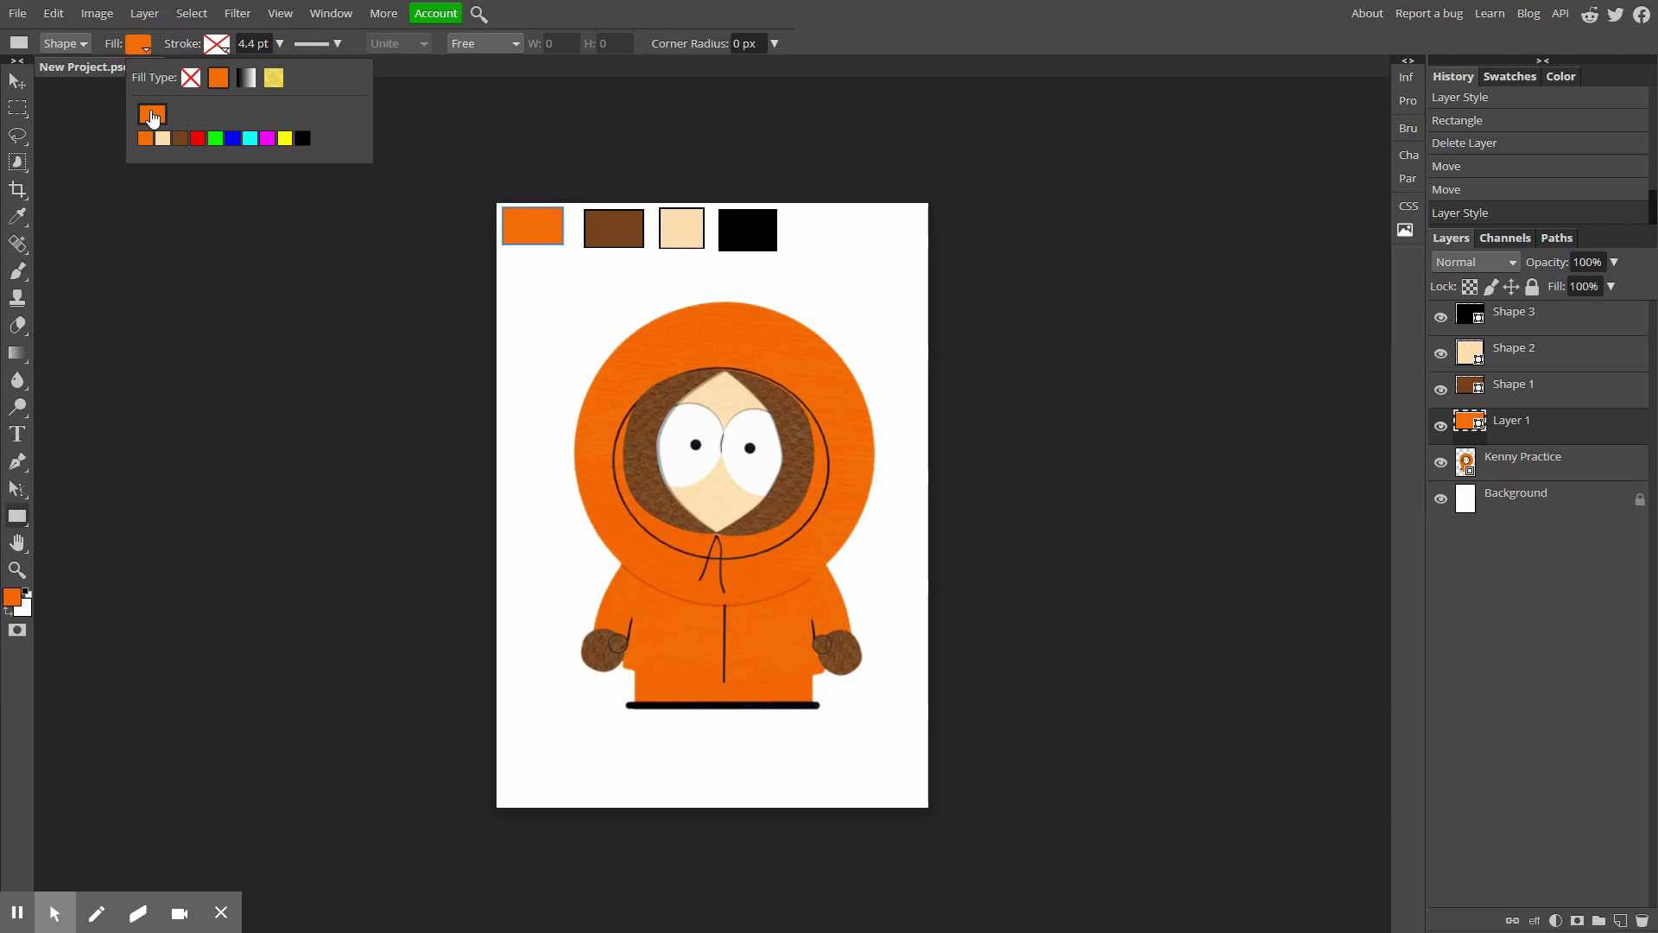
pyautogui.click(153, 116)
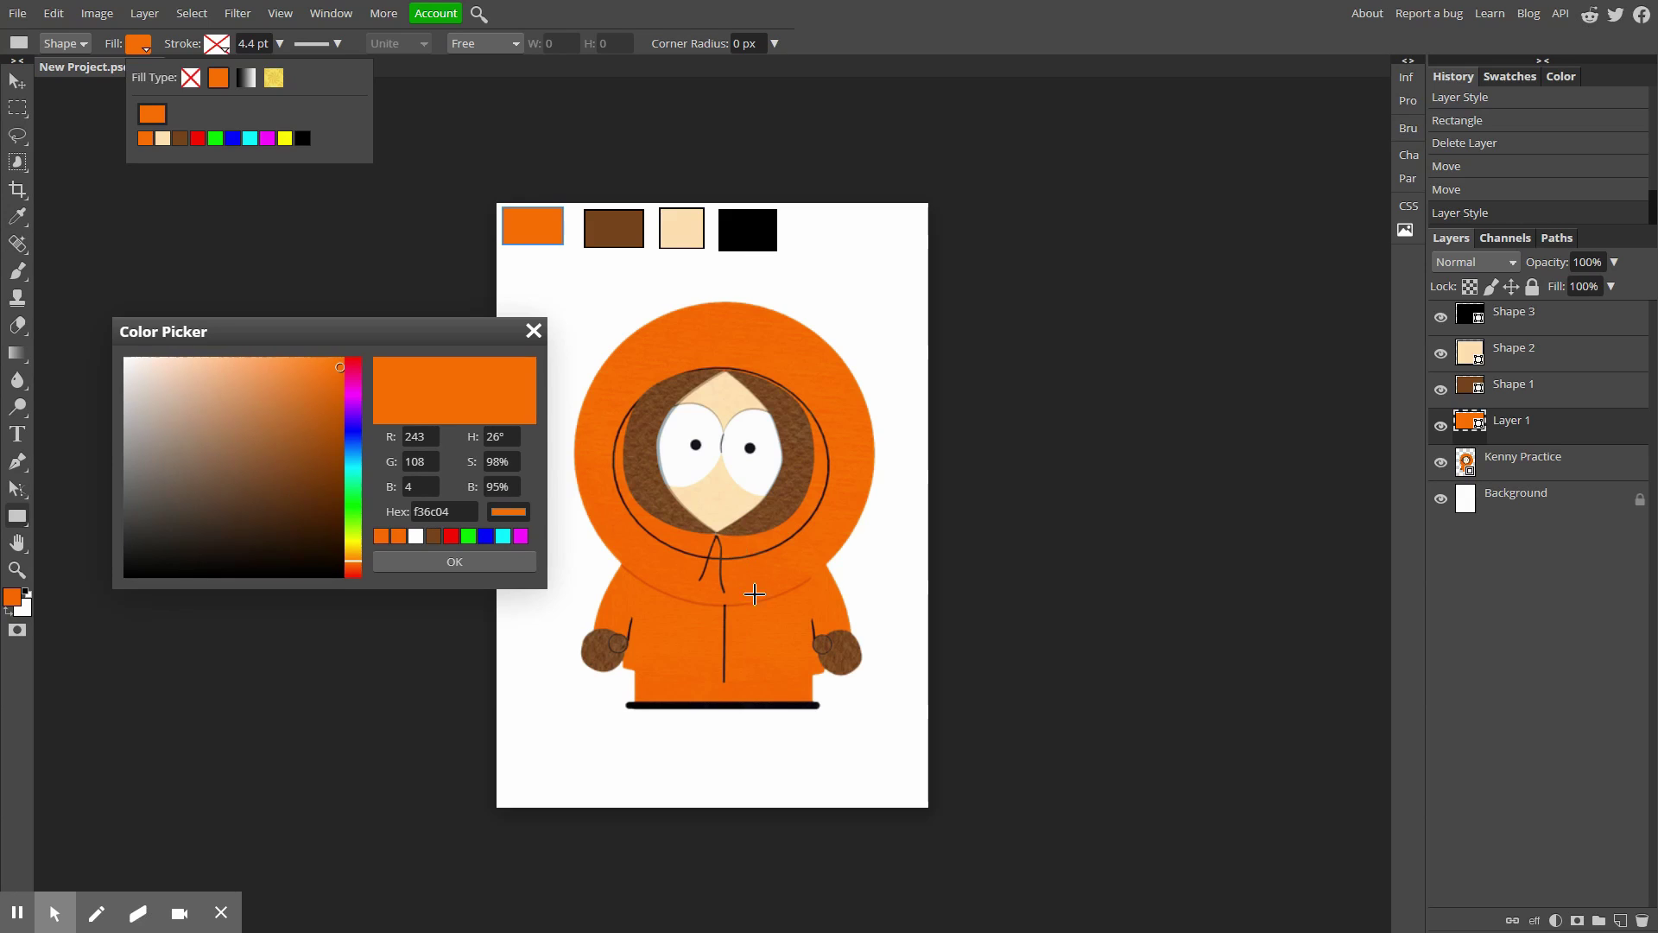
pyautogui.click(832, 648)
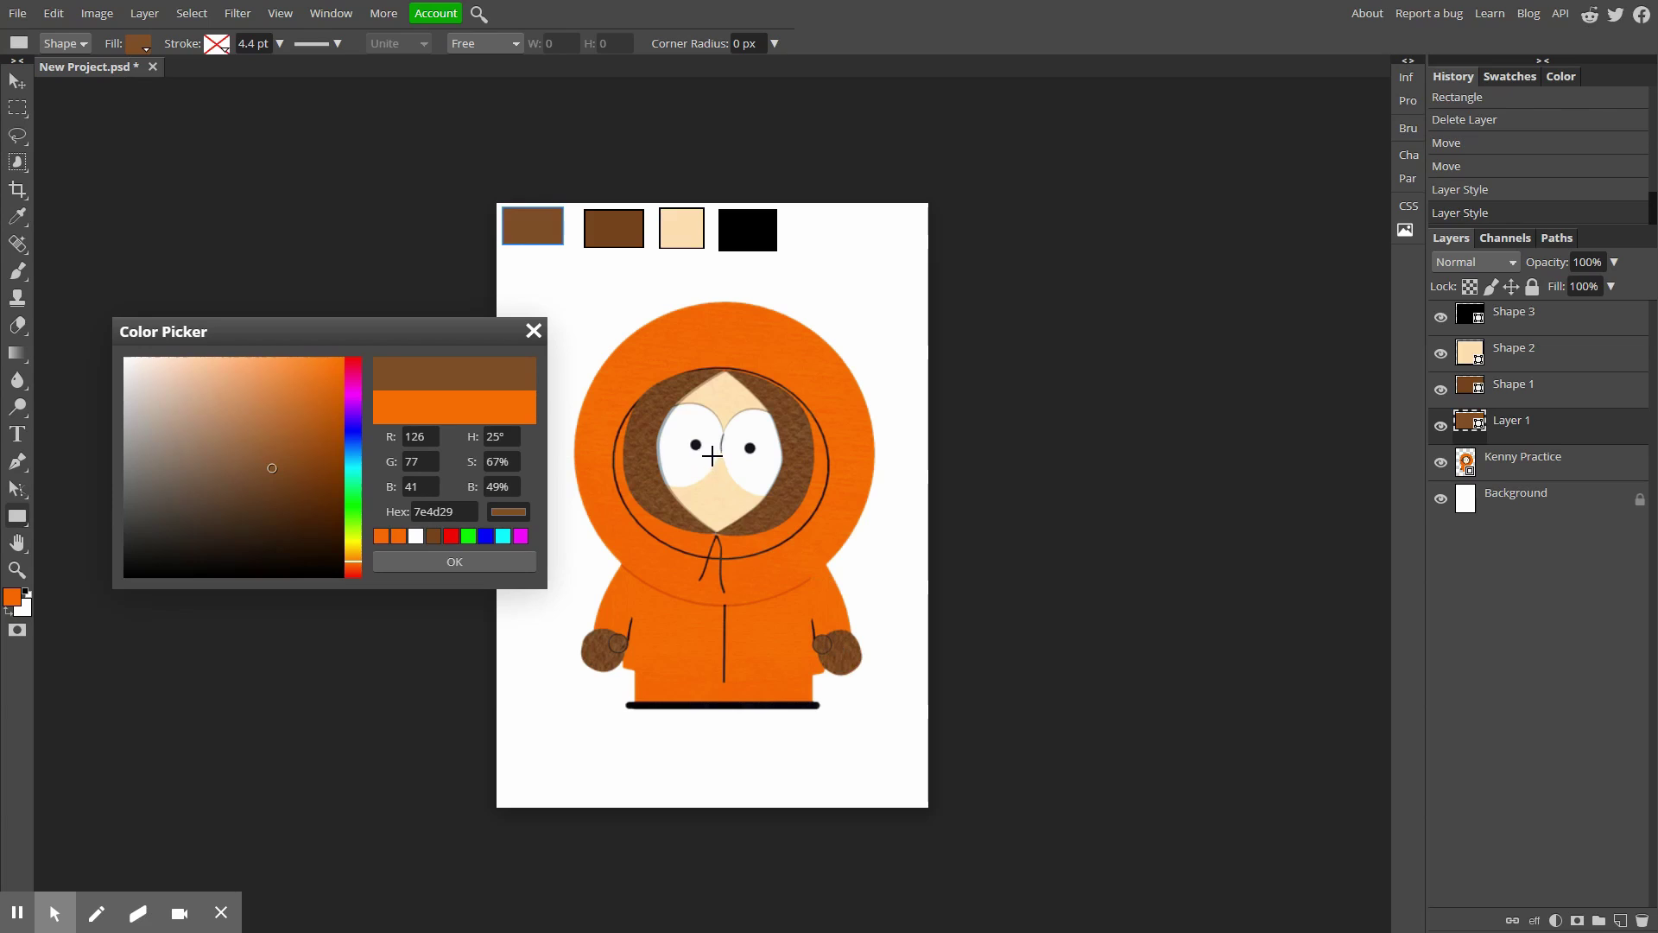
pyautogui.click(596, 488)
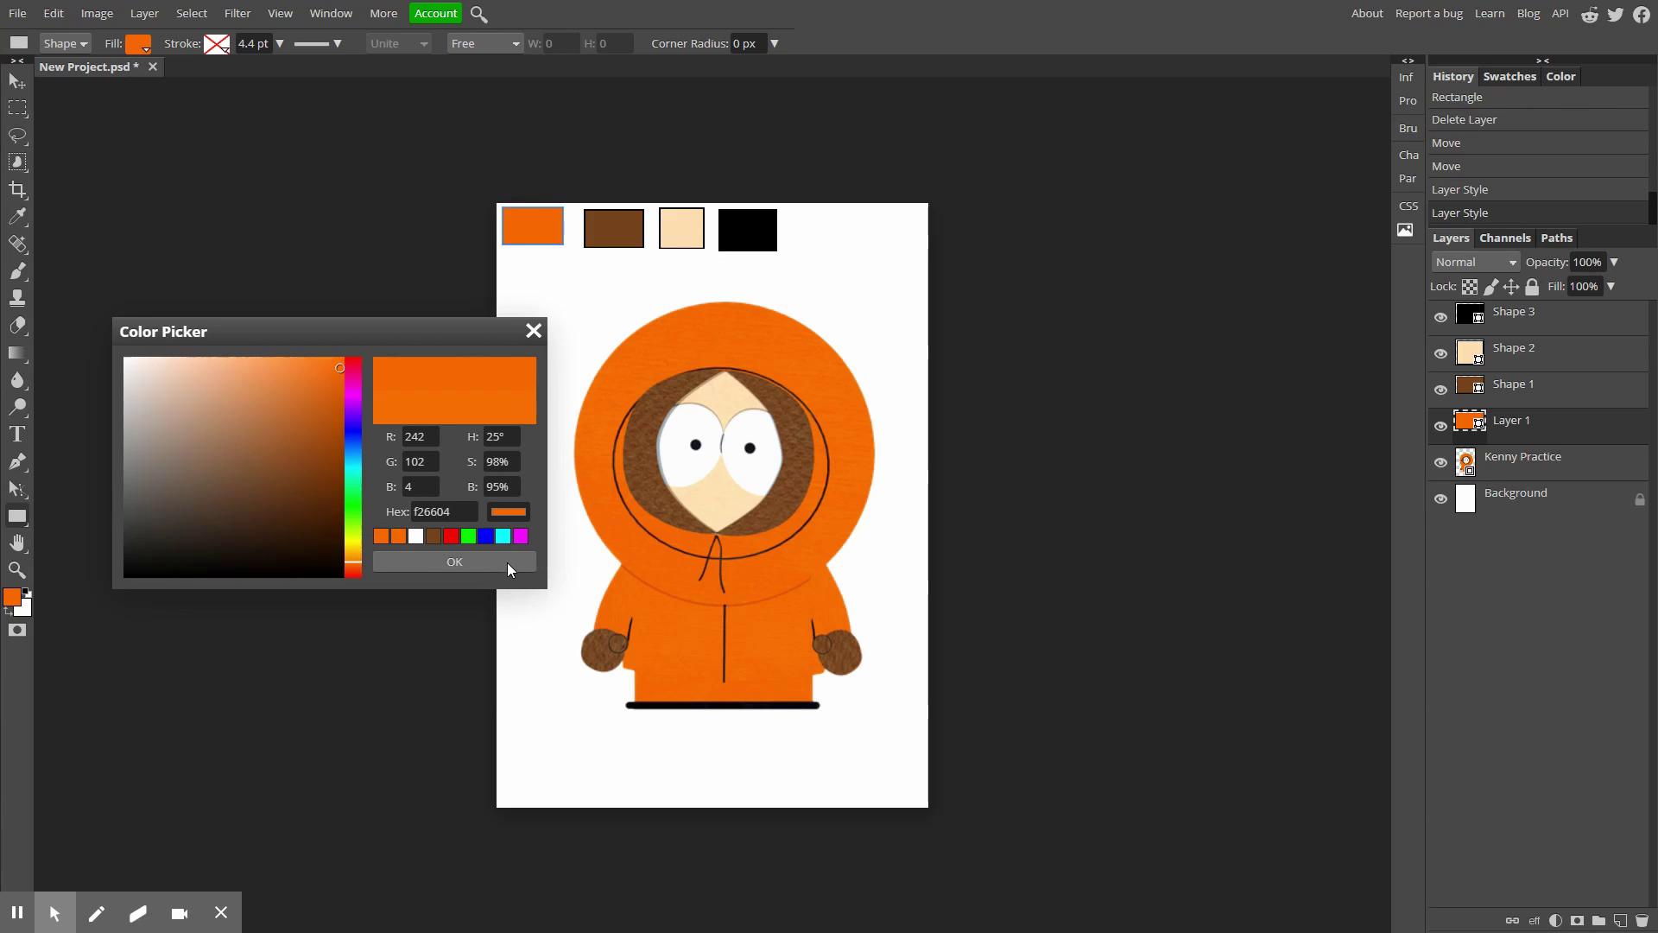
pyautogui.click(507, 566)
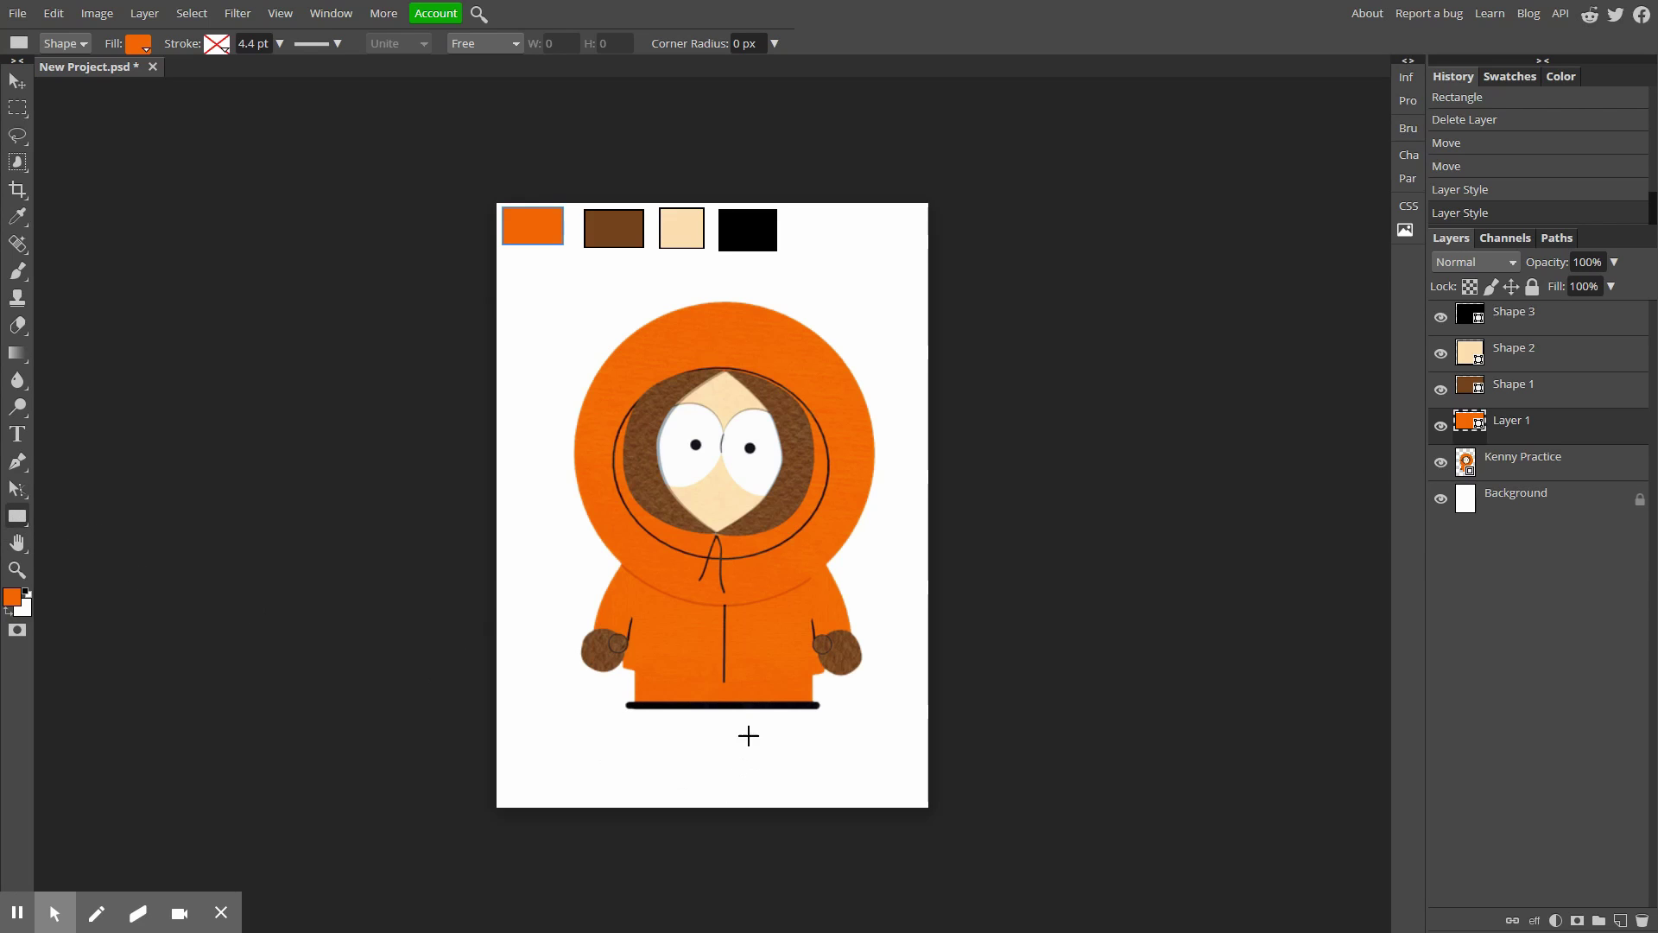
# Draw a thin rectangle covering the black line at the character's feet and fill it with black (000000).
pyautogui.scroll(6, 751, 709)
pyautogui.scroll(-3, 752, 713)
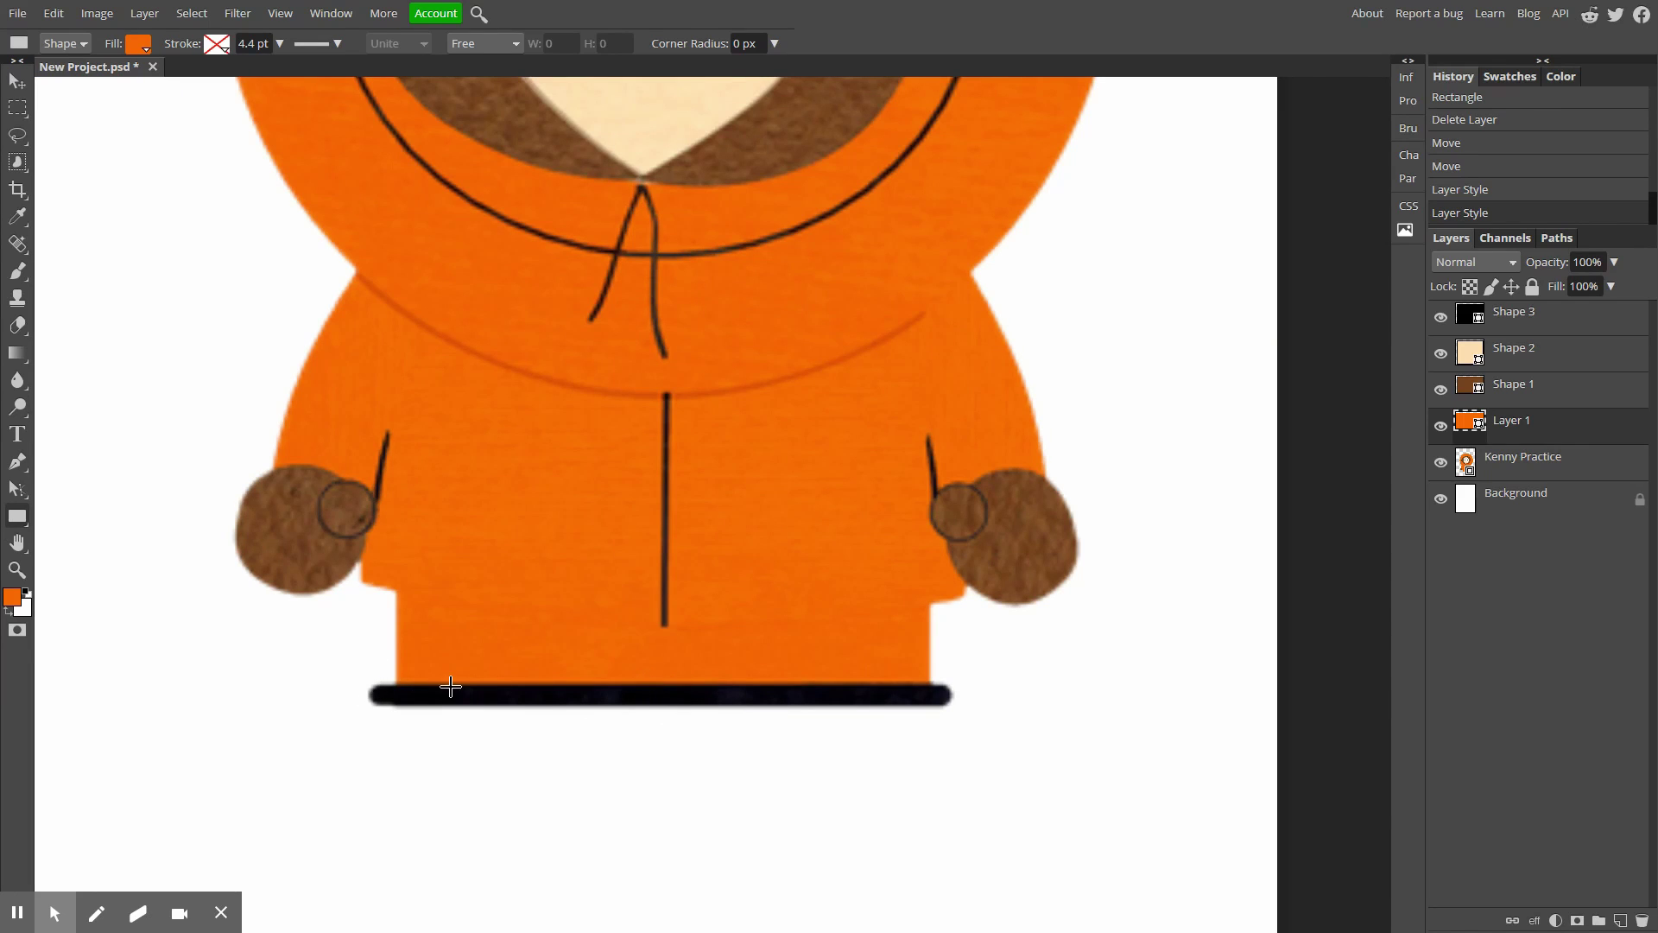
pyautogui.moveTo(365, 682); pyautogui.dragTo(953, 709)
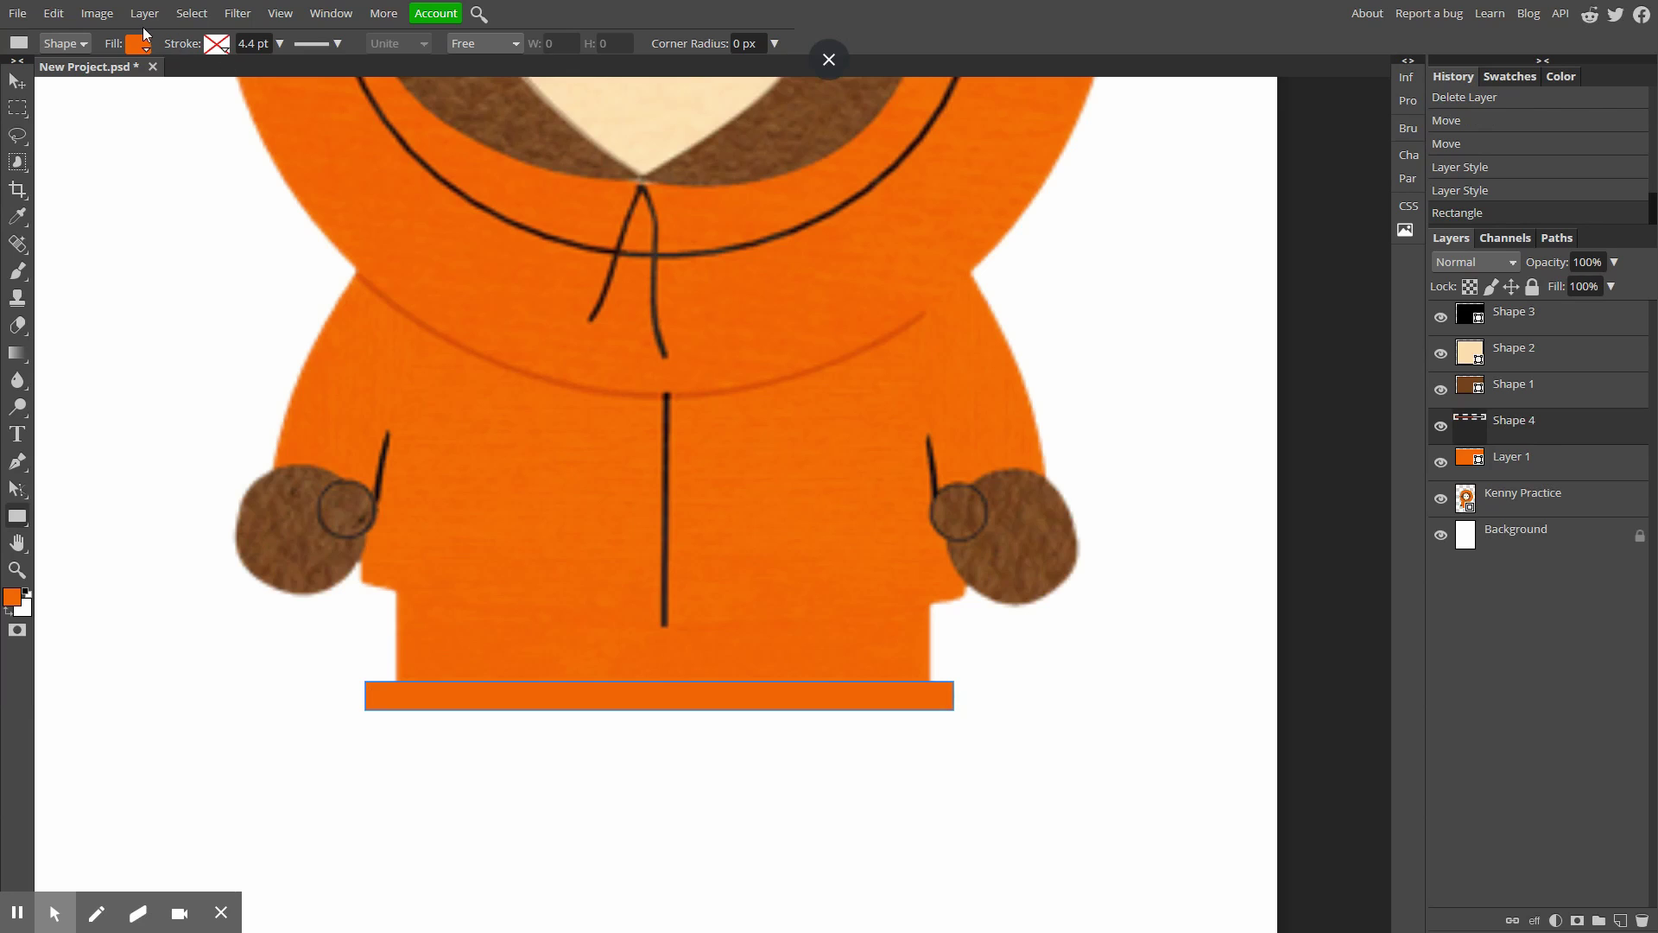
pyautogui.click(141, 45)
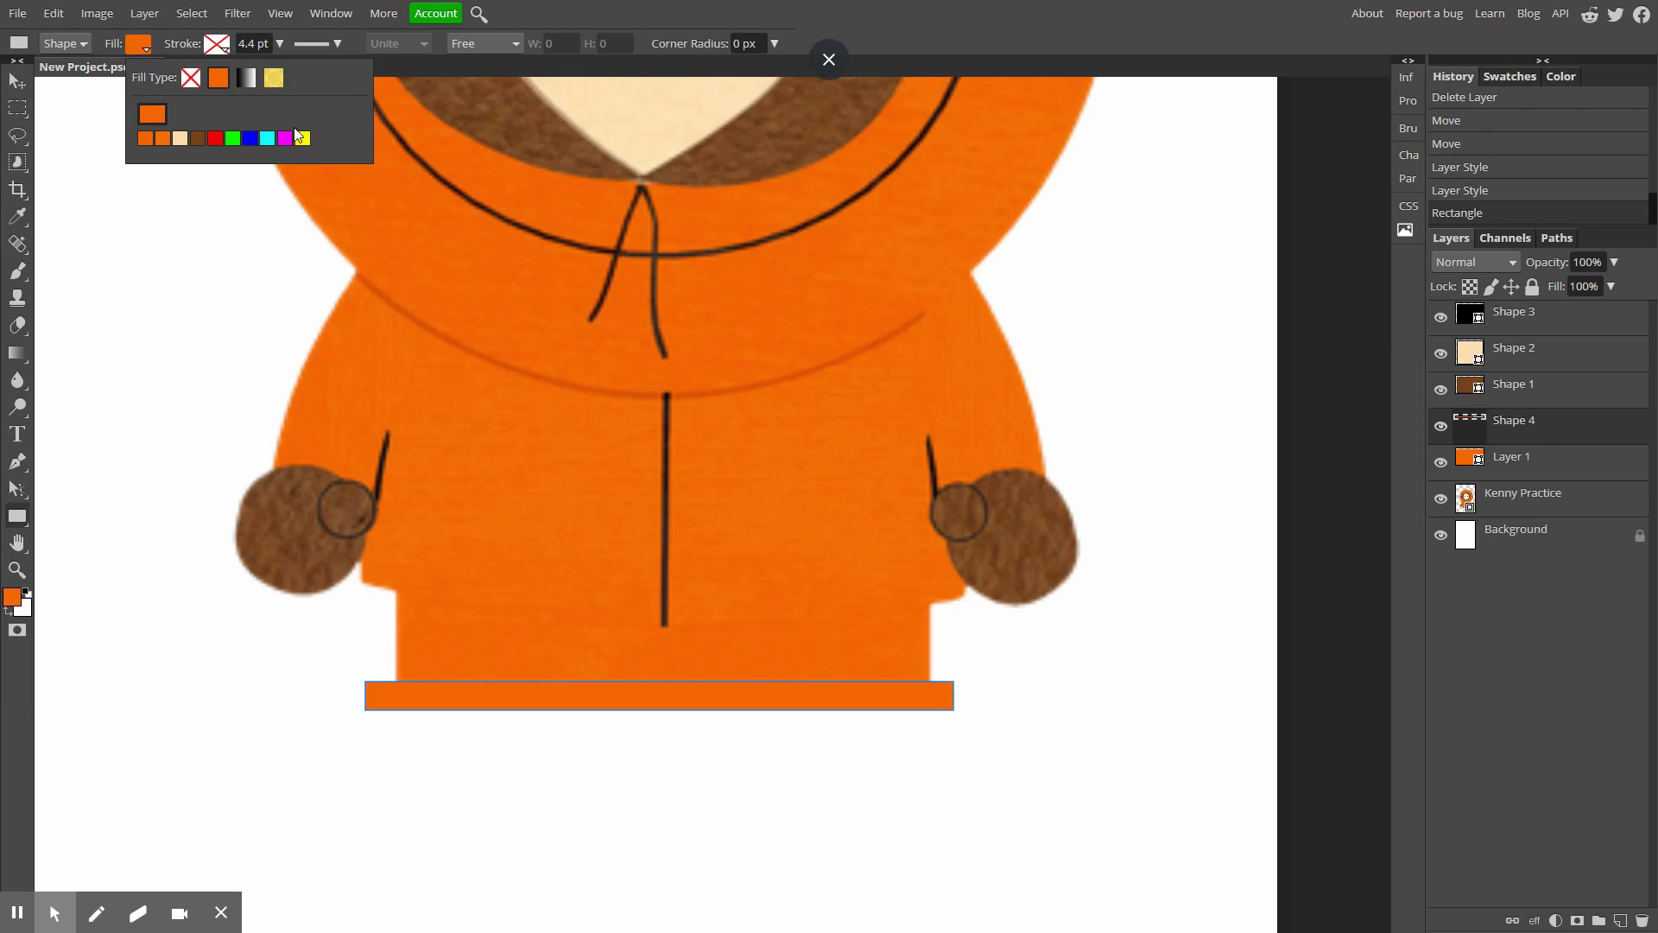
pyautogui.click(156, 116)
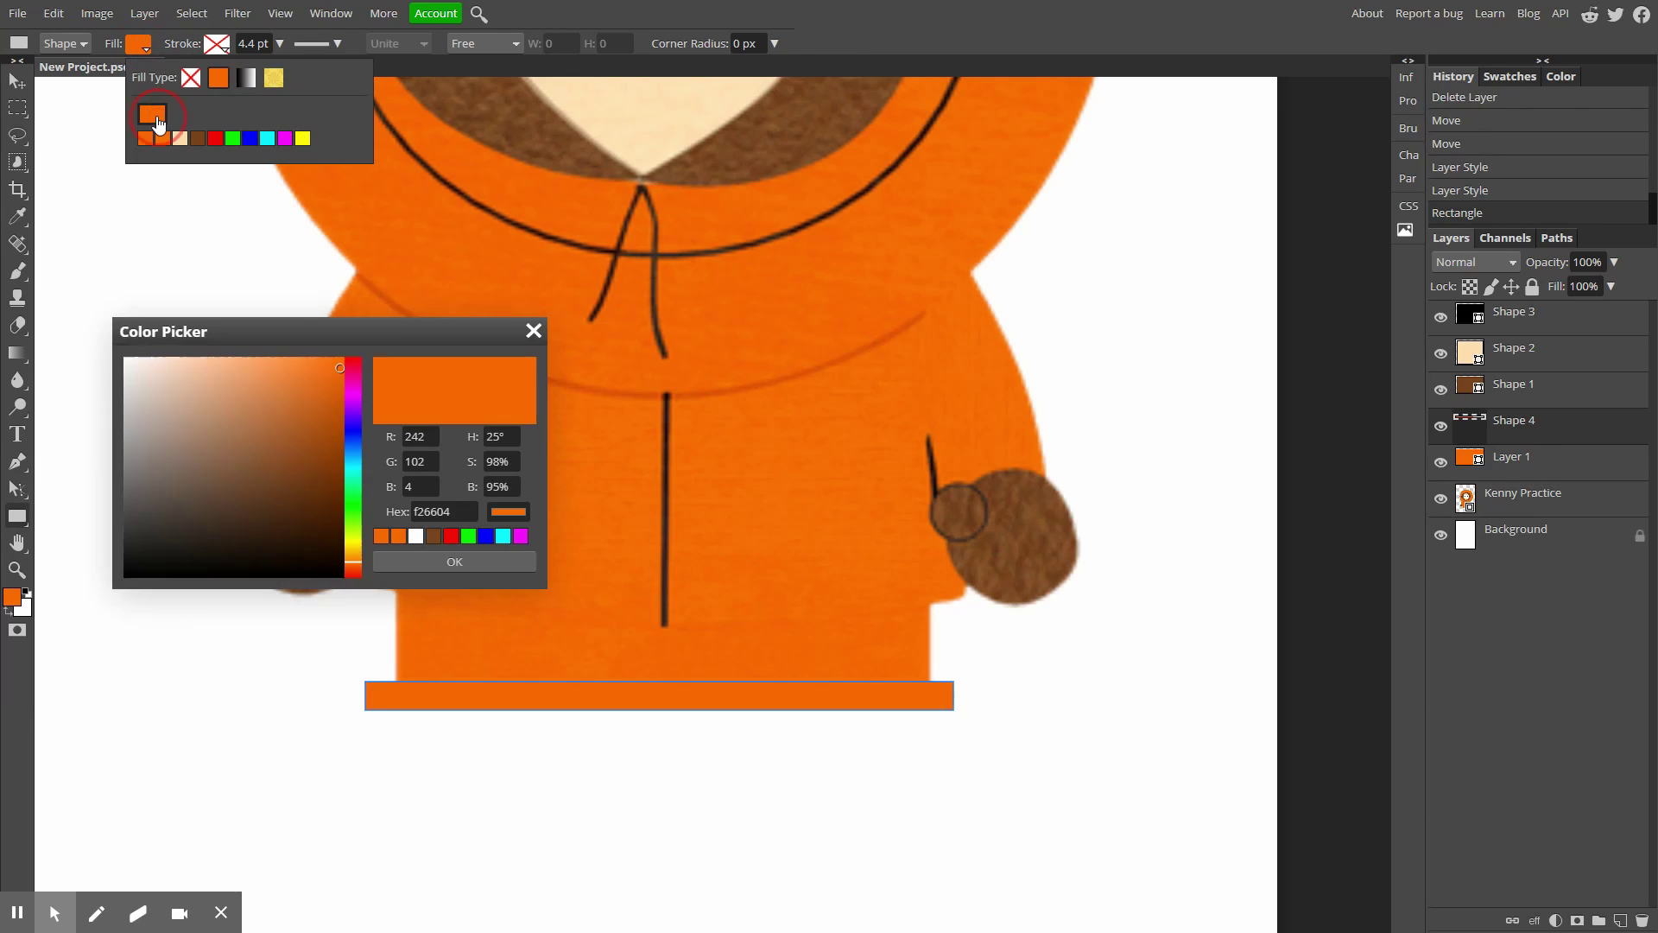
pyautogui.moveTo(181, 544); pyautogui.dragTo(194, 576)
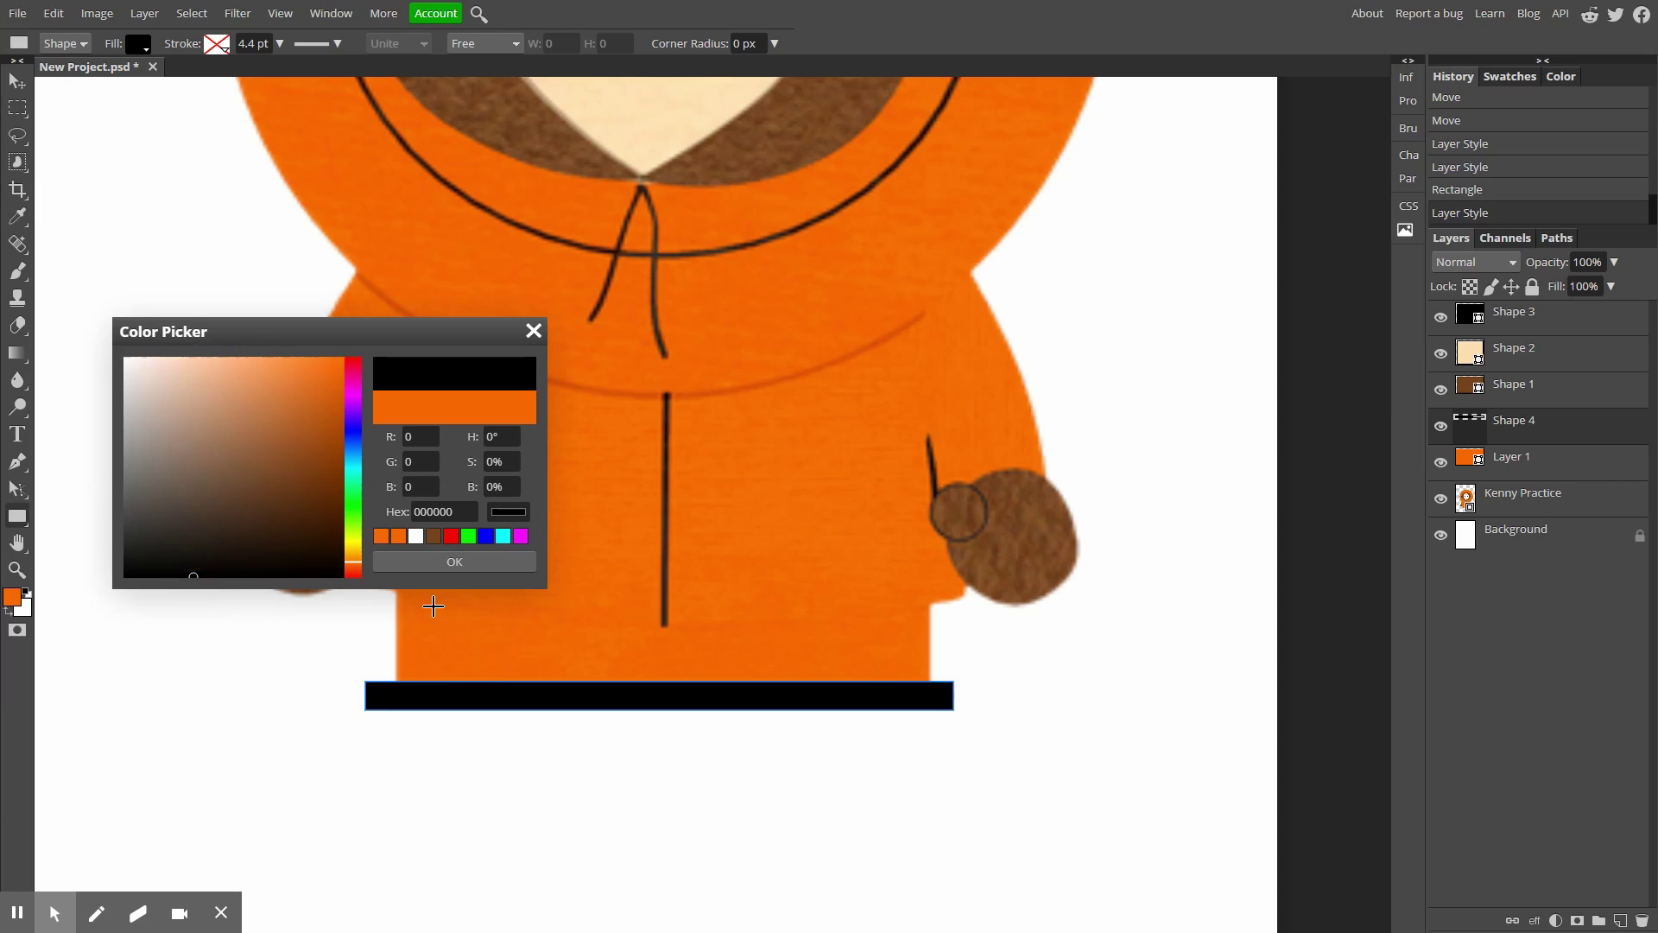
pyautogui.click(427, 558)
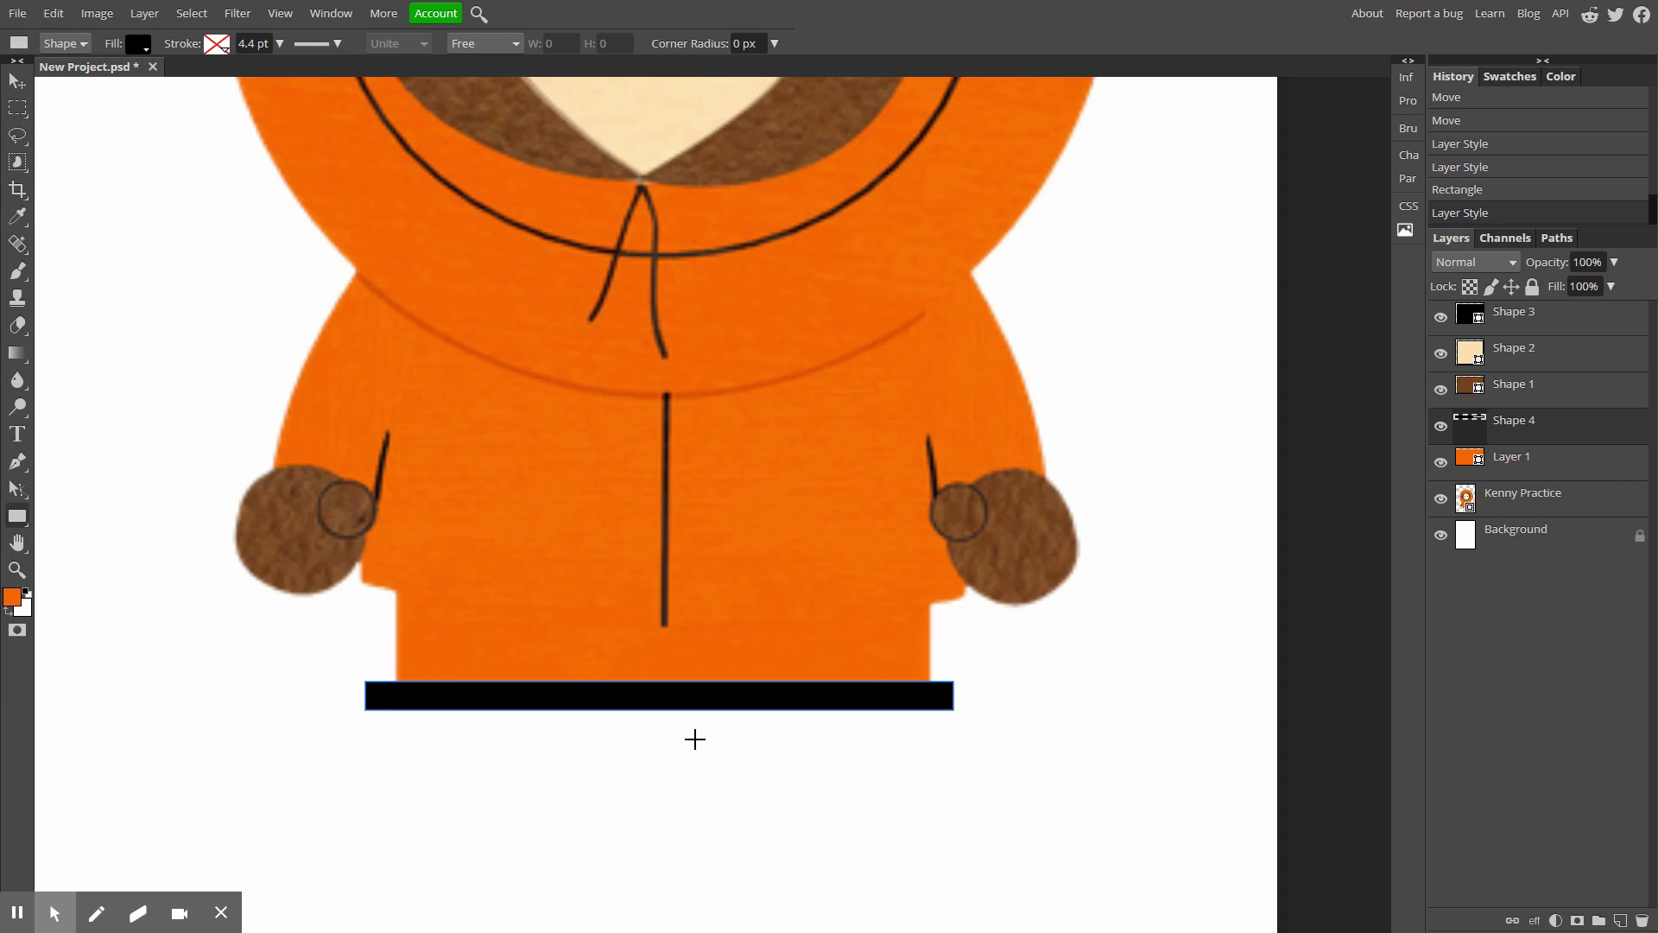
# Move the black bar below the original foot line to compare the two, and undo the move.
pyautogui.press('v')
pyautogui.moveTo(703, 703); pyautogui.dragTo(707, 768)
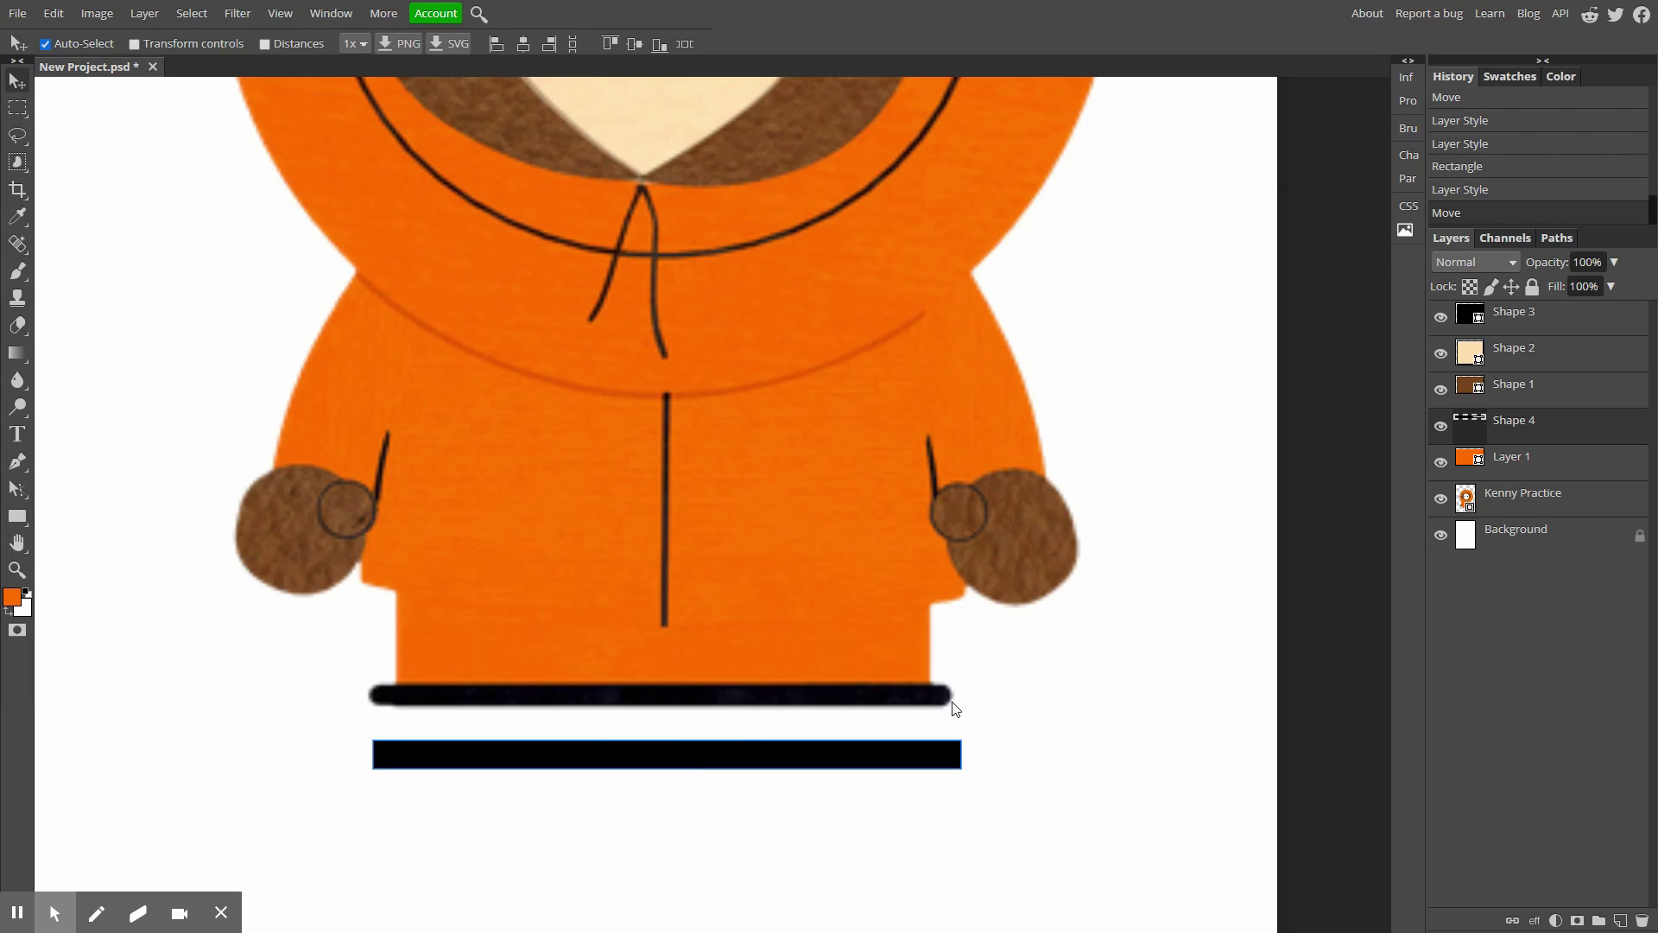
pyautogui.hotkey('ctrl', 'z')
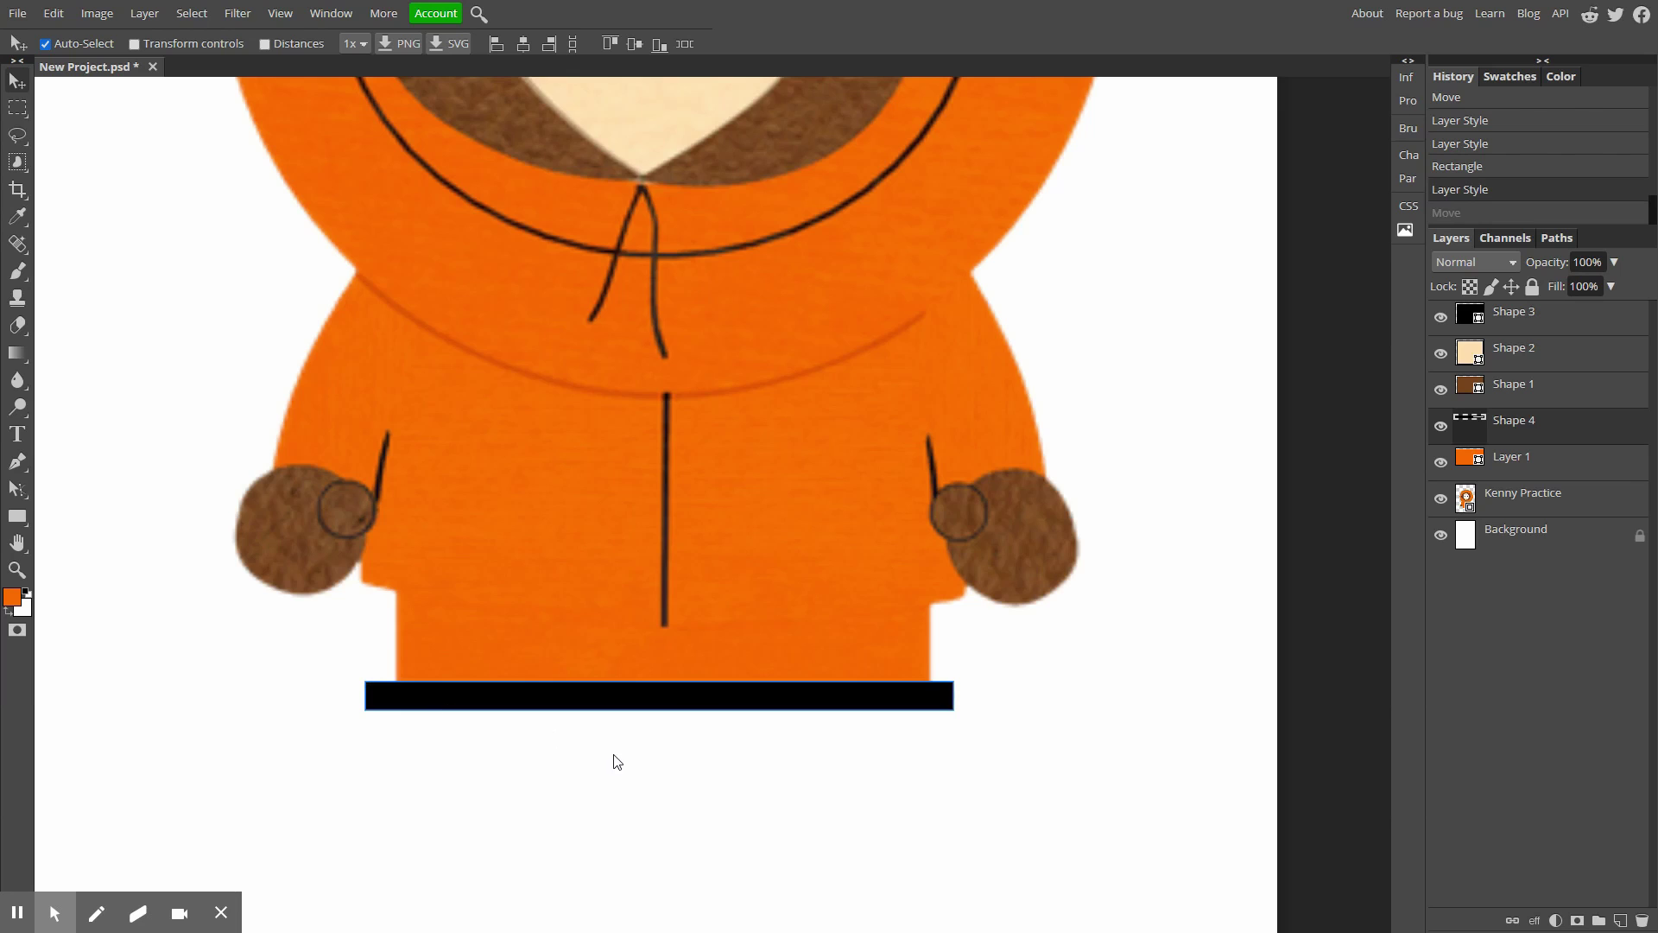
# Round the black bar's upper-left corner with a 20 px corner radius, using Direct Select.
pyautogui.scroll(3, 624, 751)
pyautogui.scroll(-2, 625, 752)
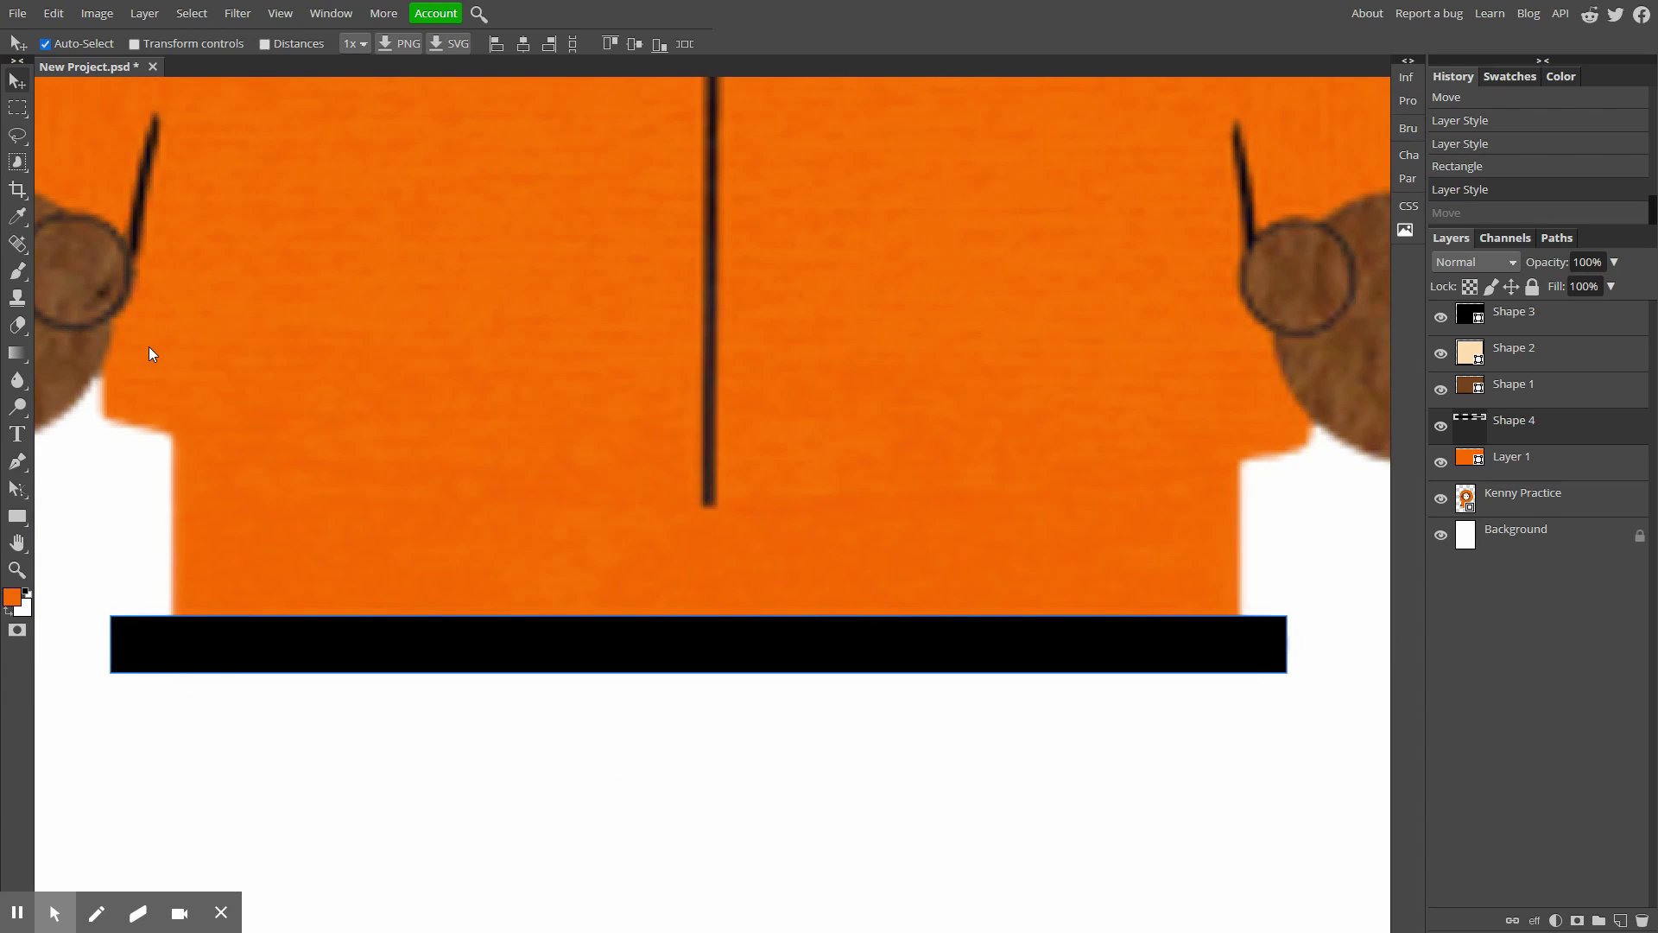
pyautogui.rightClick(18, 489)
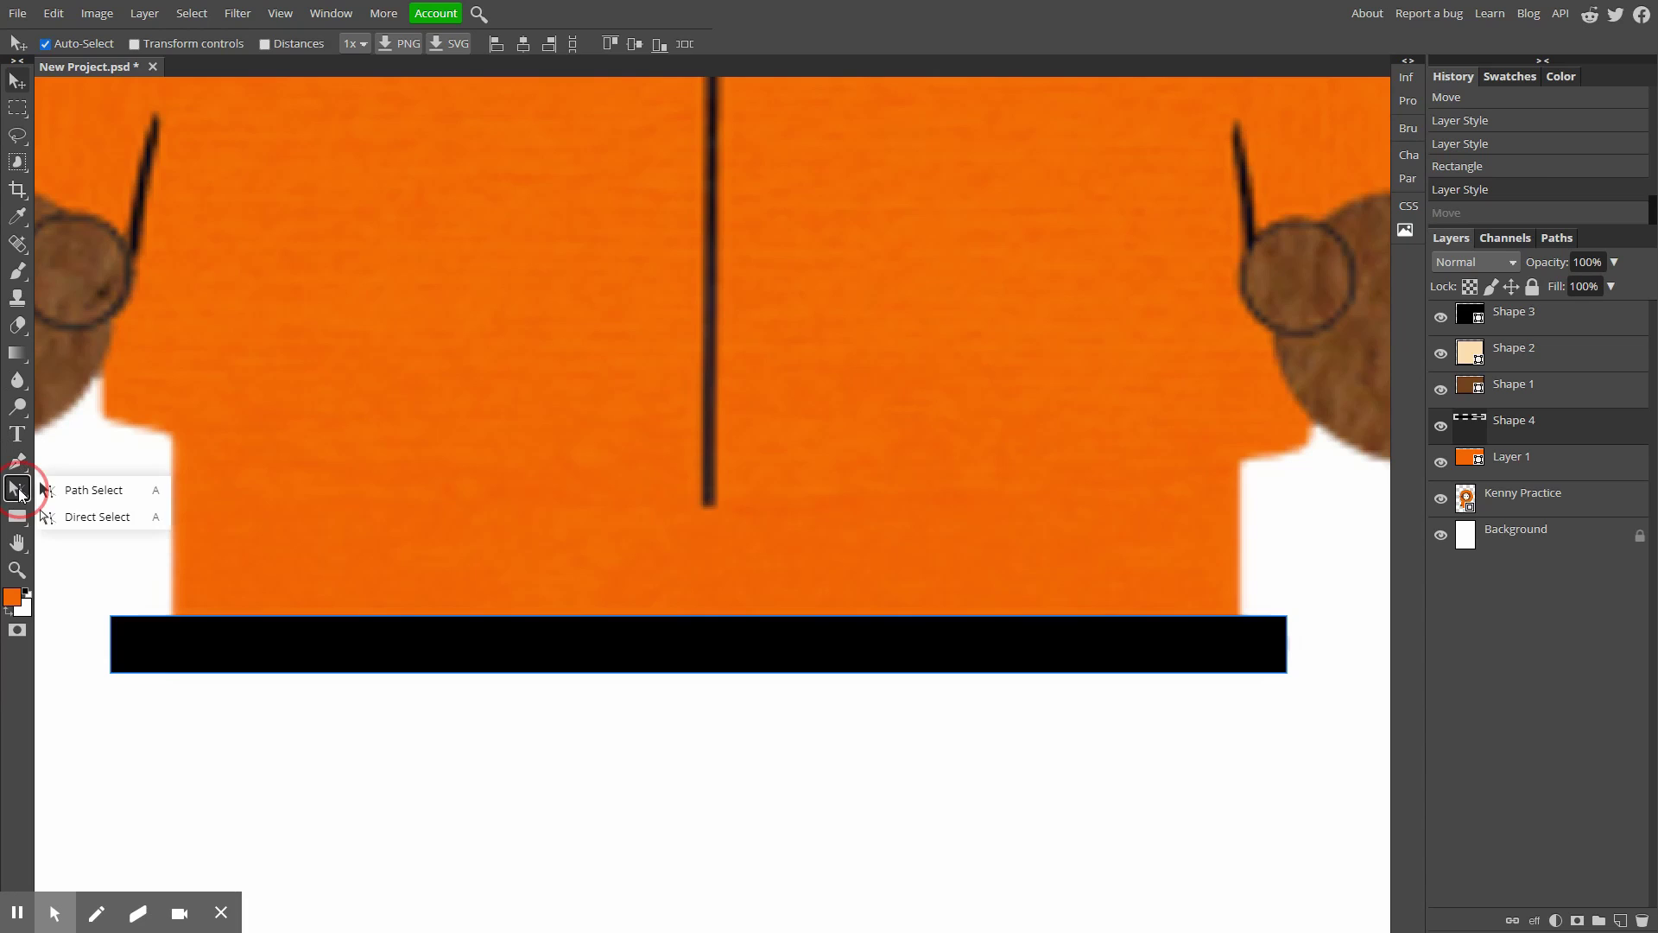
pyautogui.click(74, 517)
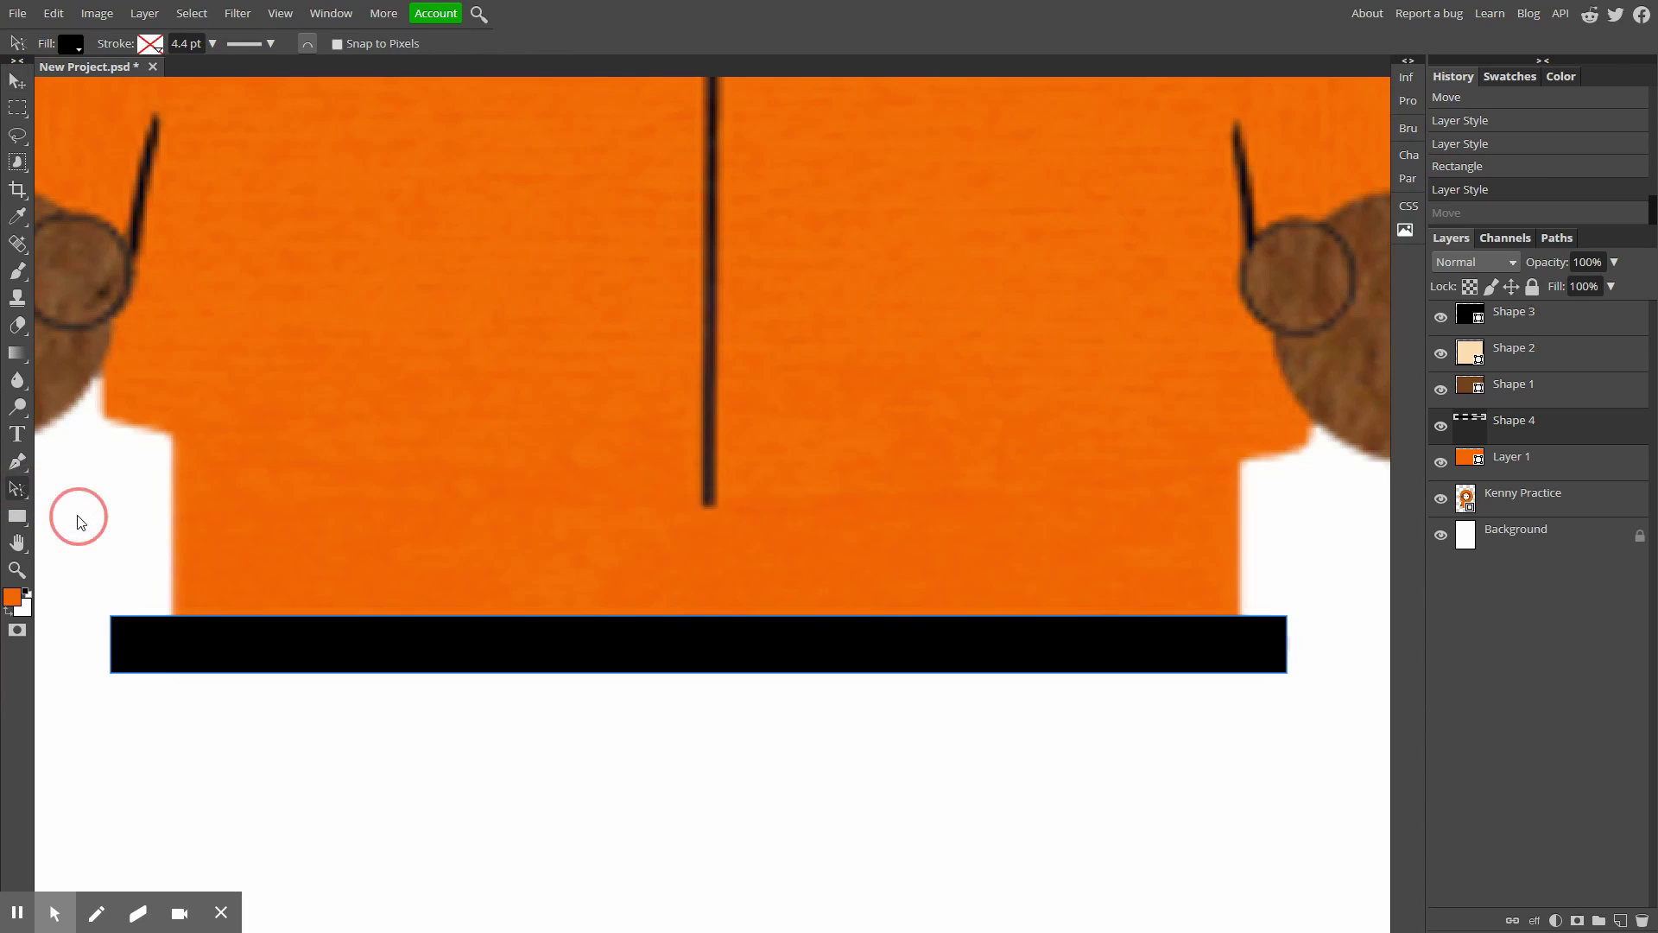
pyautogui.click(111, 615)
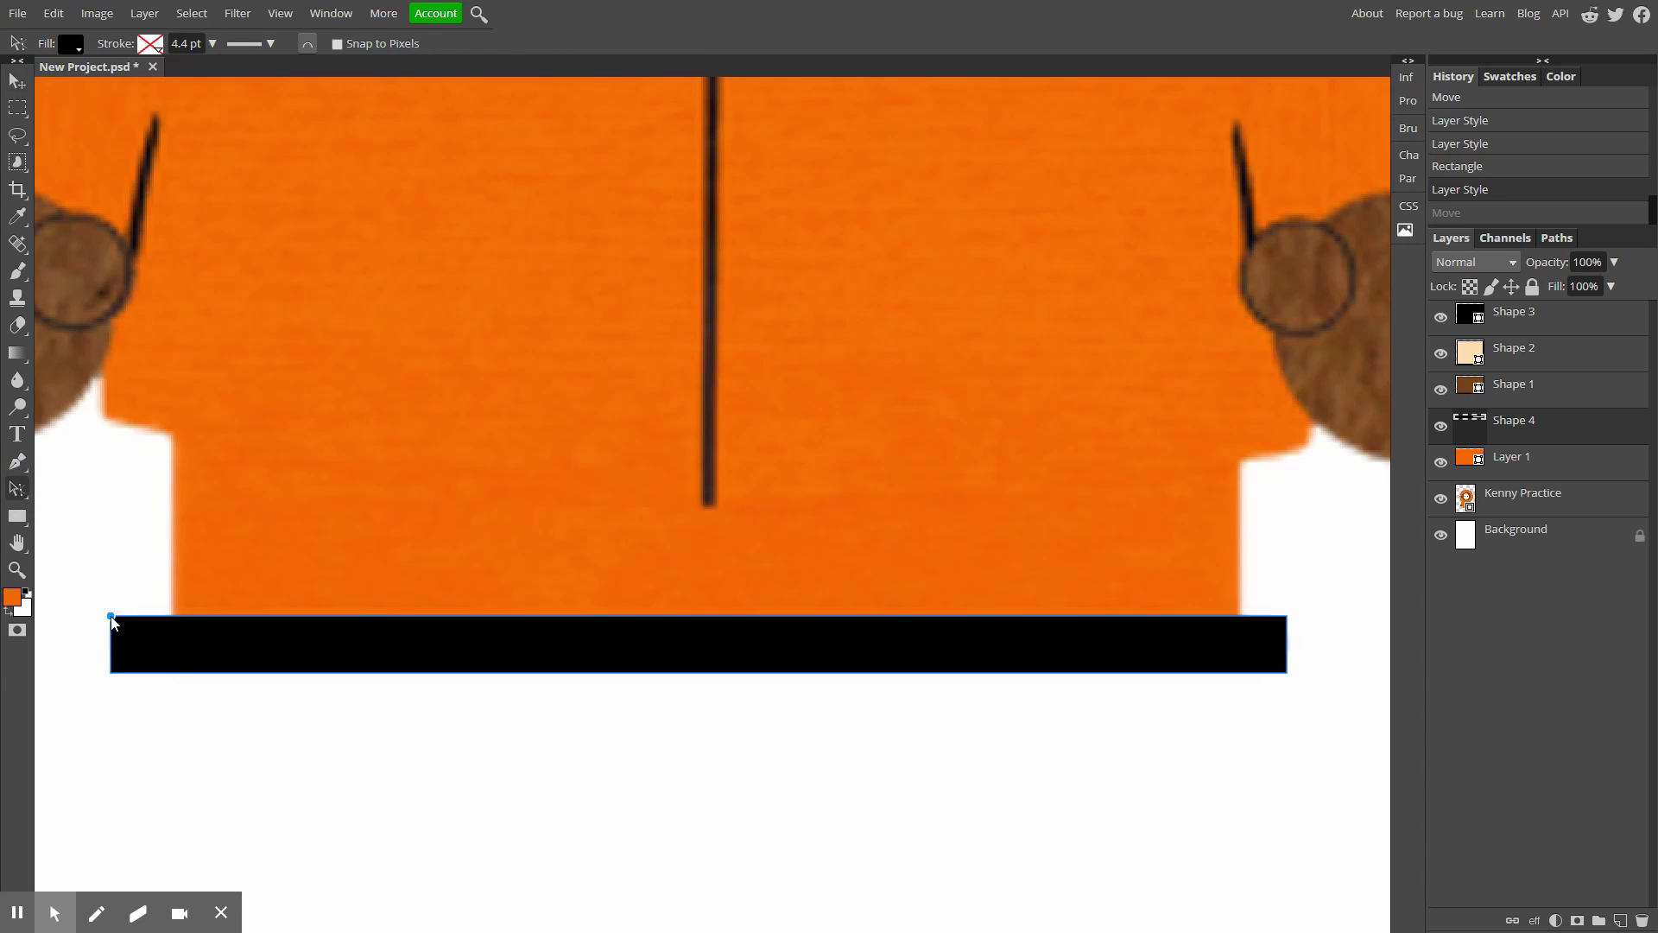
pyautogui.click(110, 673)
pyautogui.click(305, 43)
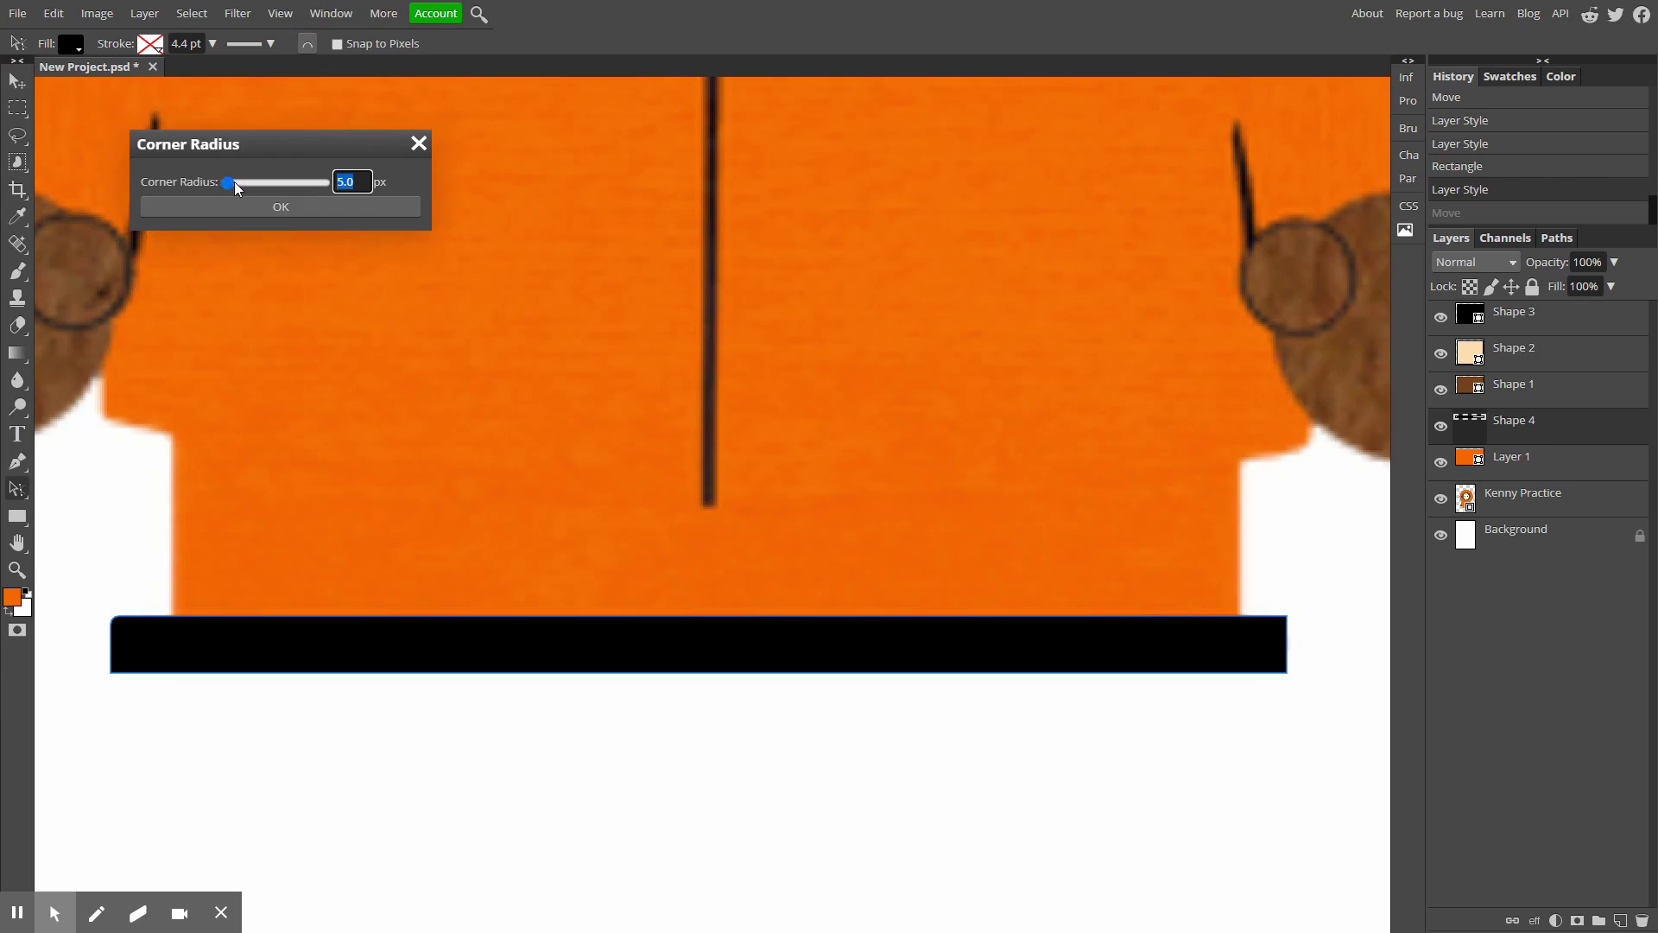
pyautogui.moveTo(231, 179); pyautogui.dragTo(231, 180)
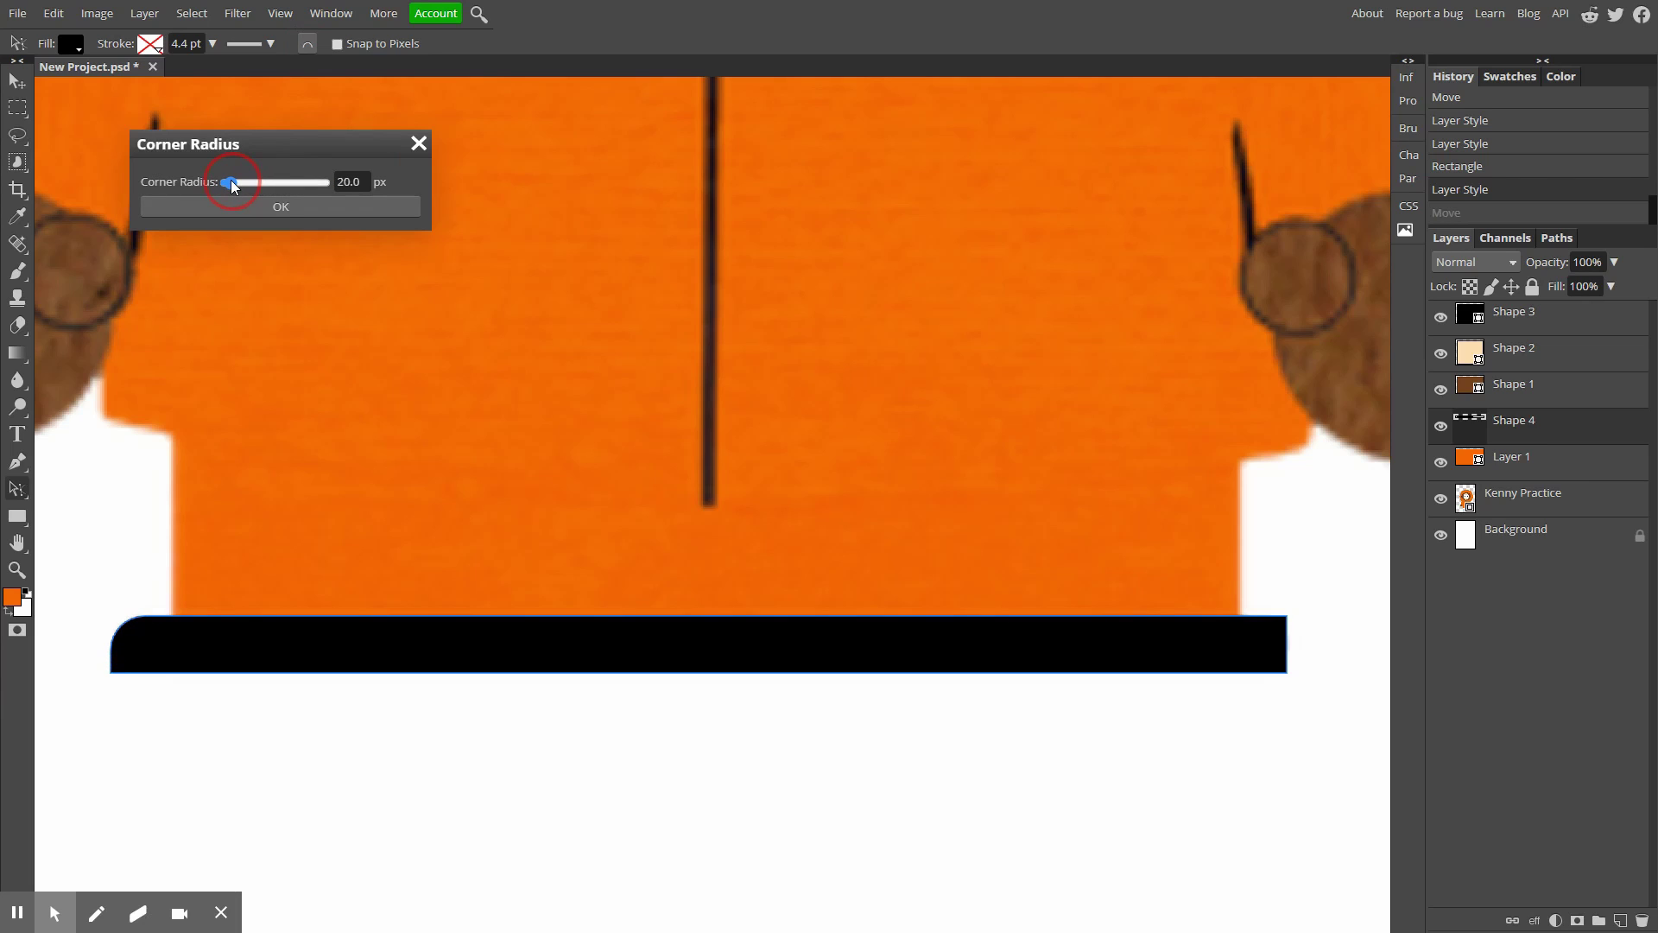
pyautogui.click(235, 204)
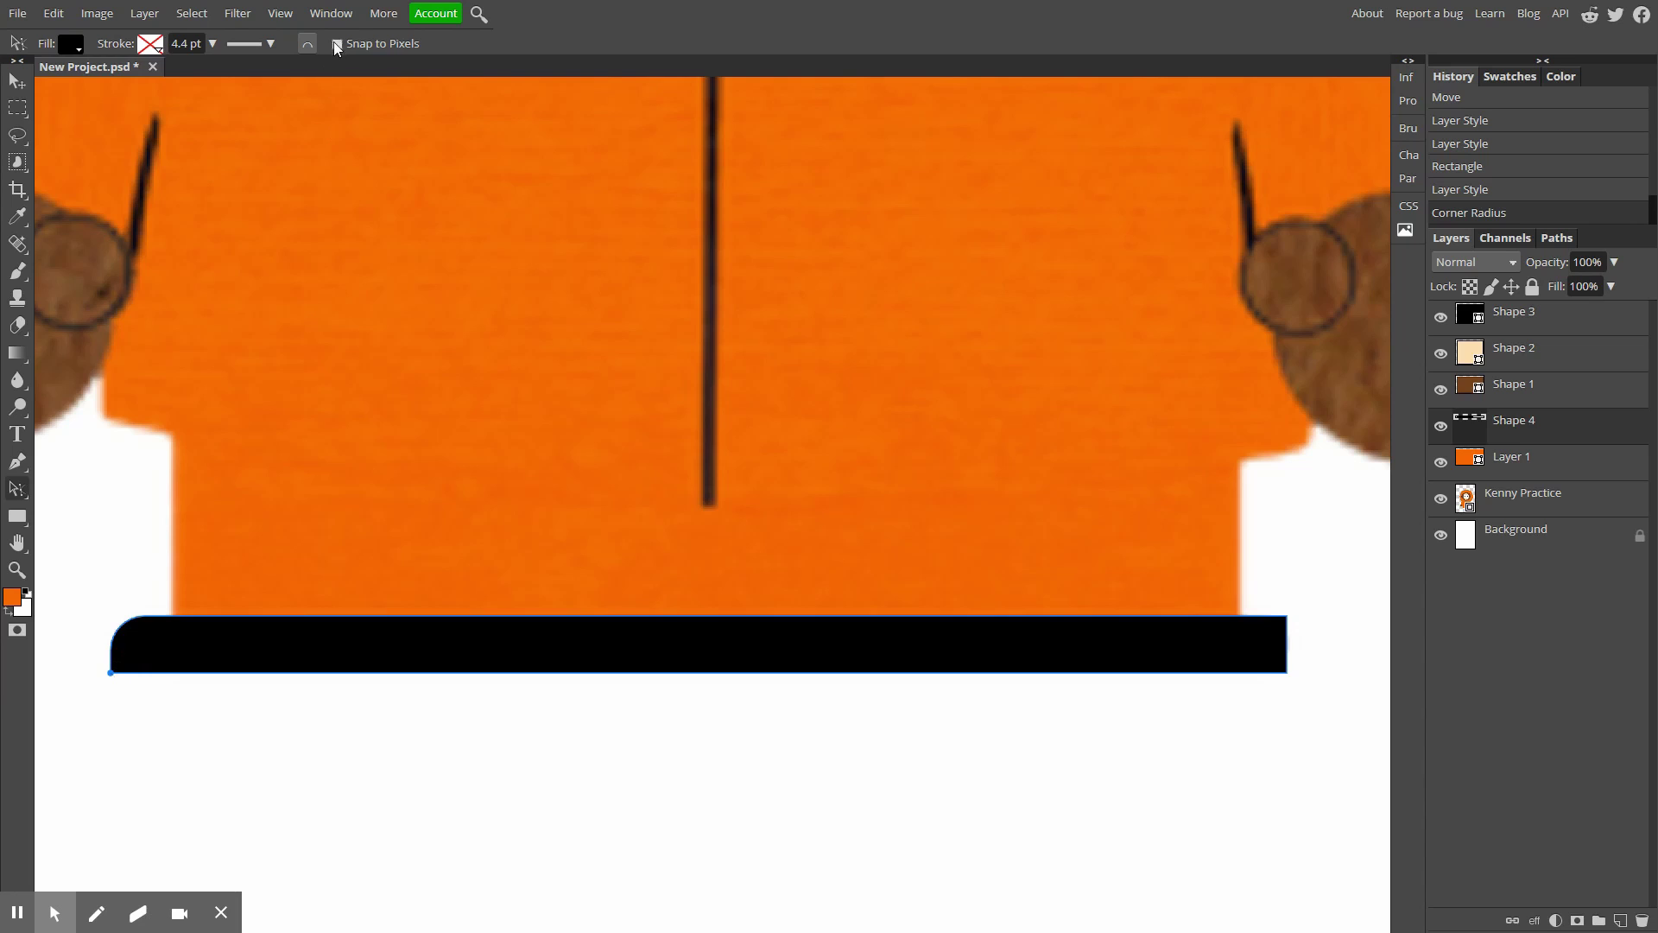
# Round the black bar's lower-left corner to complete its curved left end.
pyautogui.click(307, 44)
pyautogui.click(229, 182)
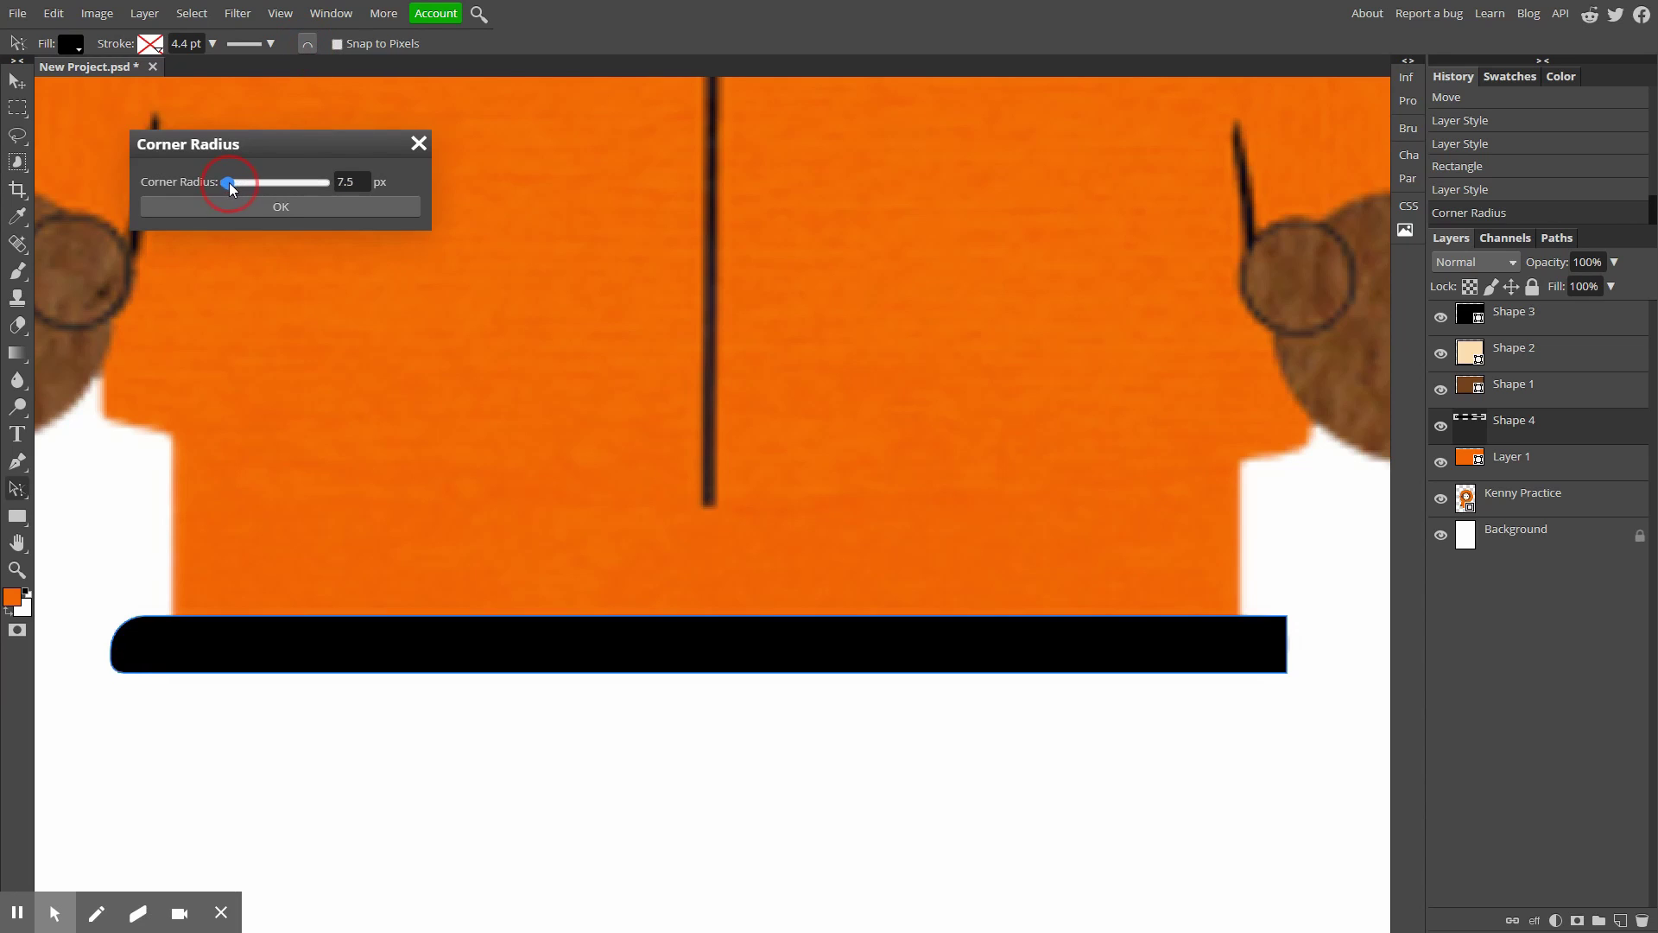
pyautogui.moveTo(233, 183); pyautogui.dragTo(235, 183)
pyautogui.click(374, 208)
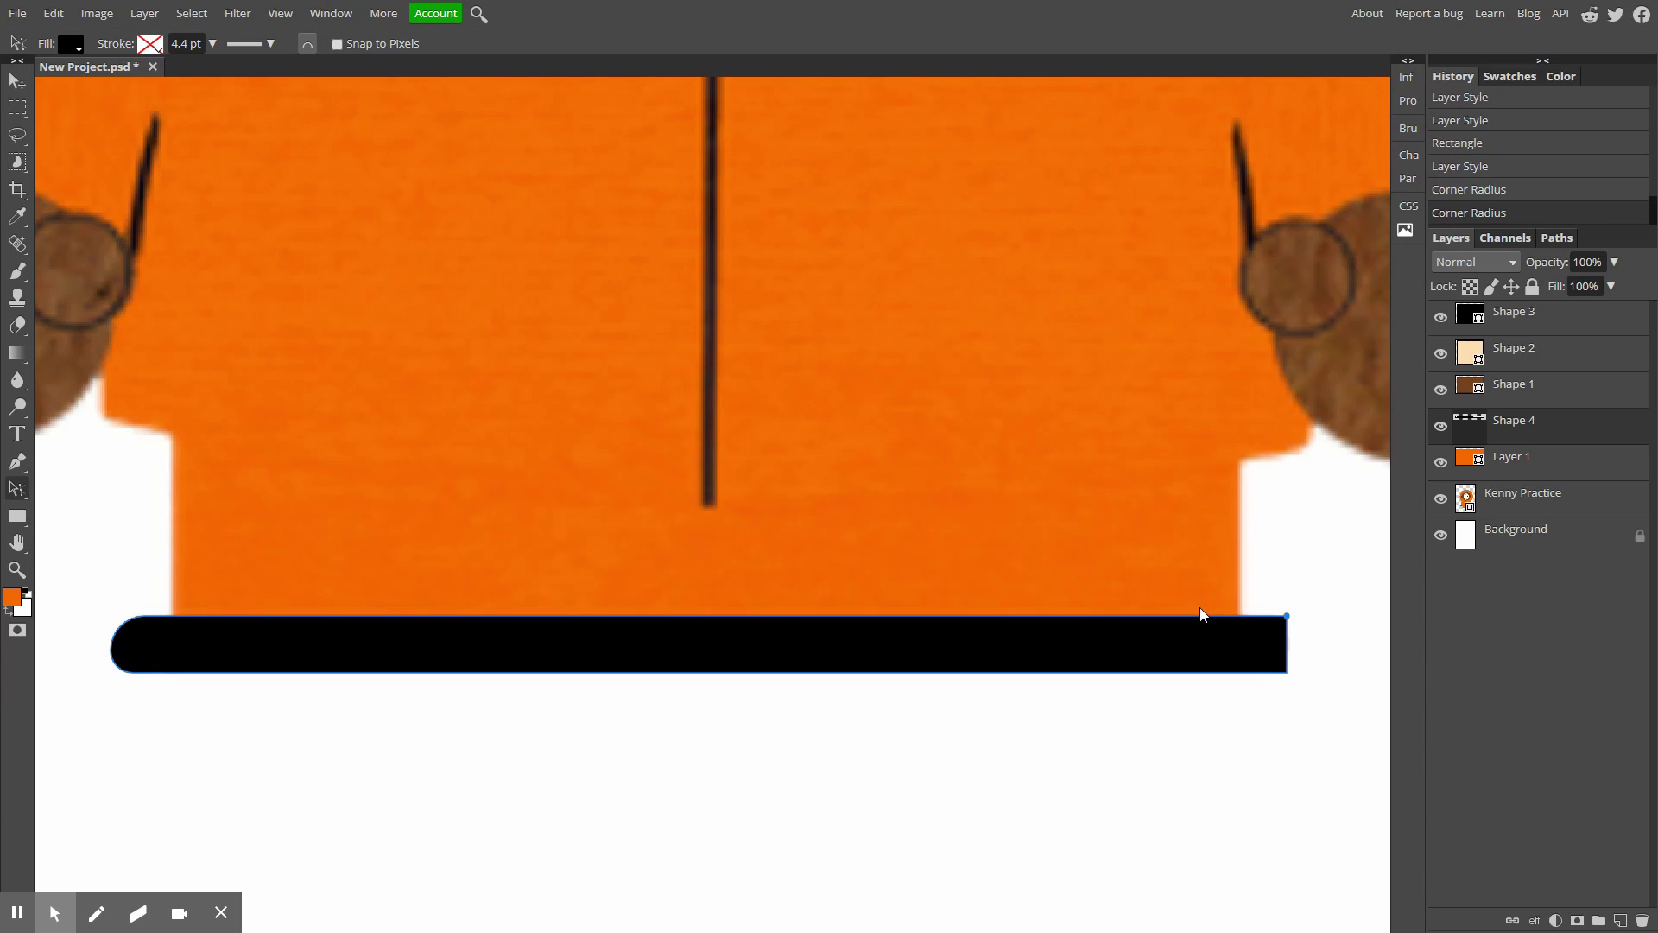
# Round both right-hand corners of the black bar together to match its curved left end.
pyautogui.click(1285, 675)
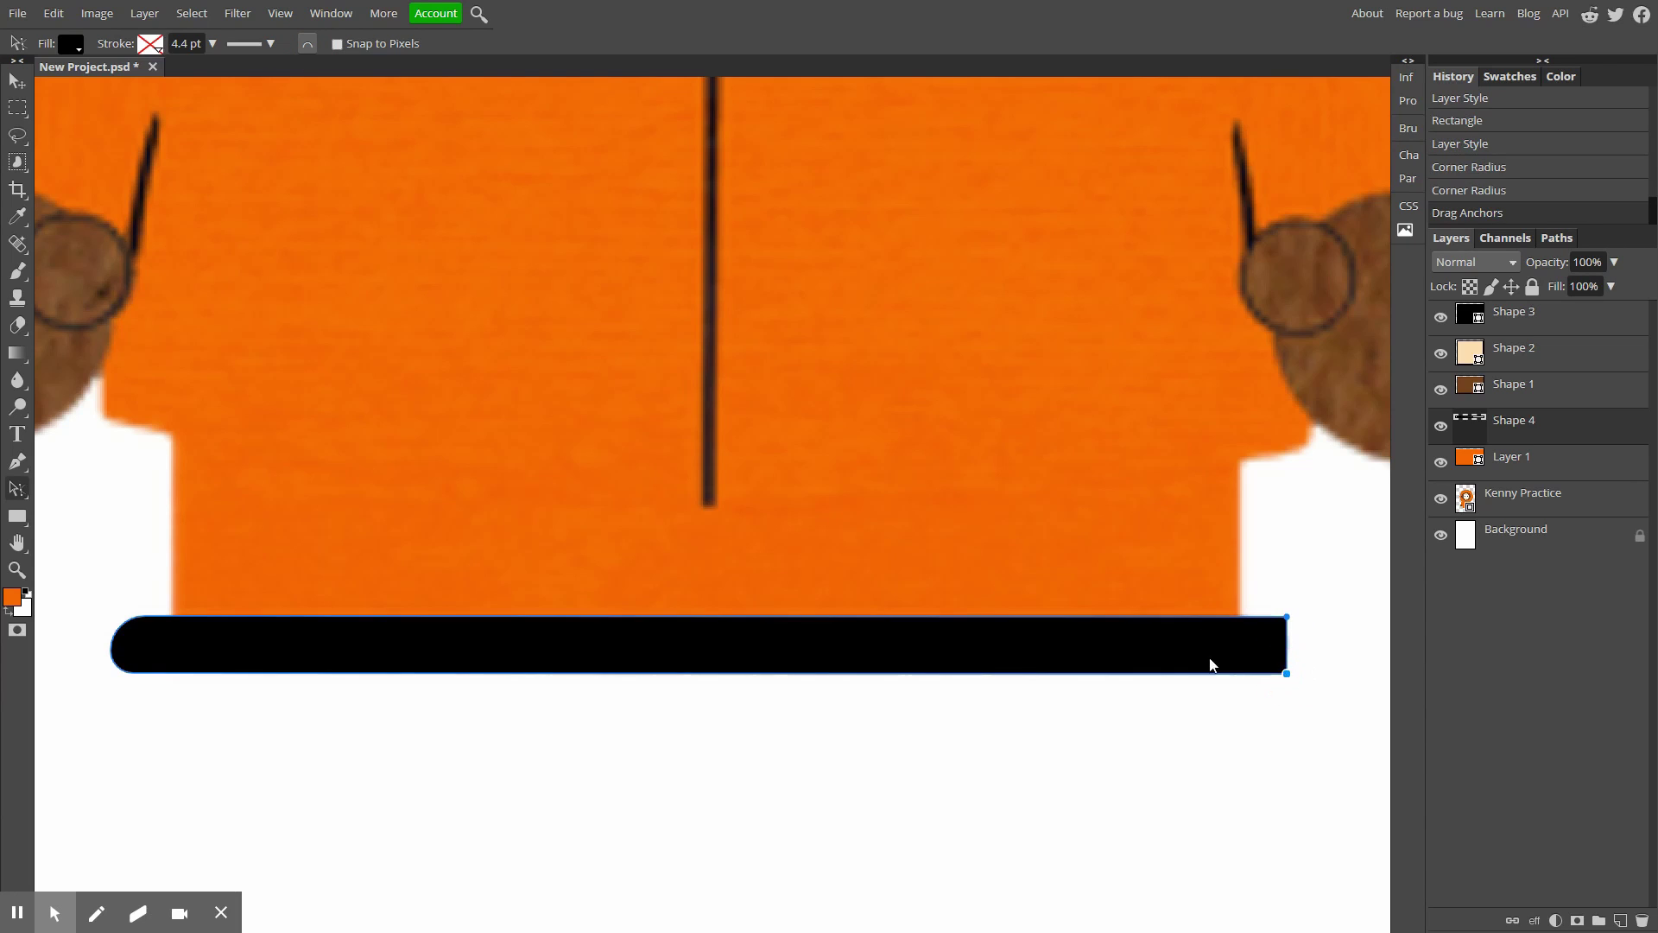
pyautogui.click(307, 43)
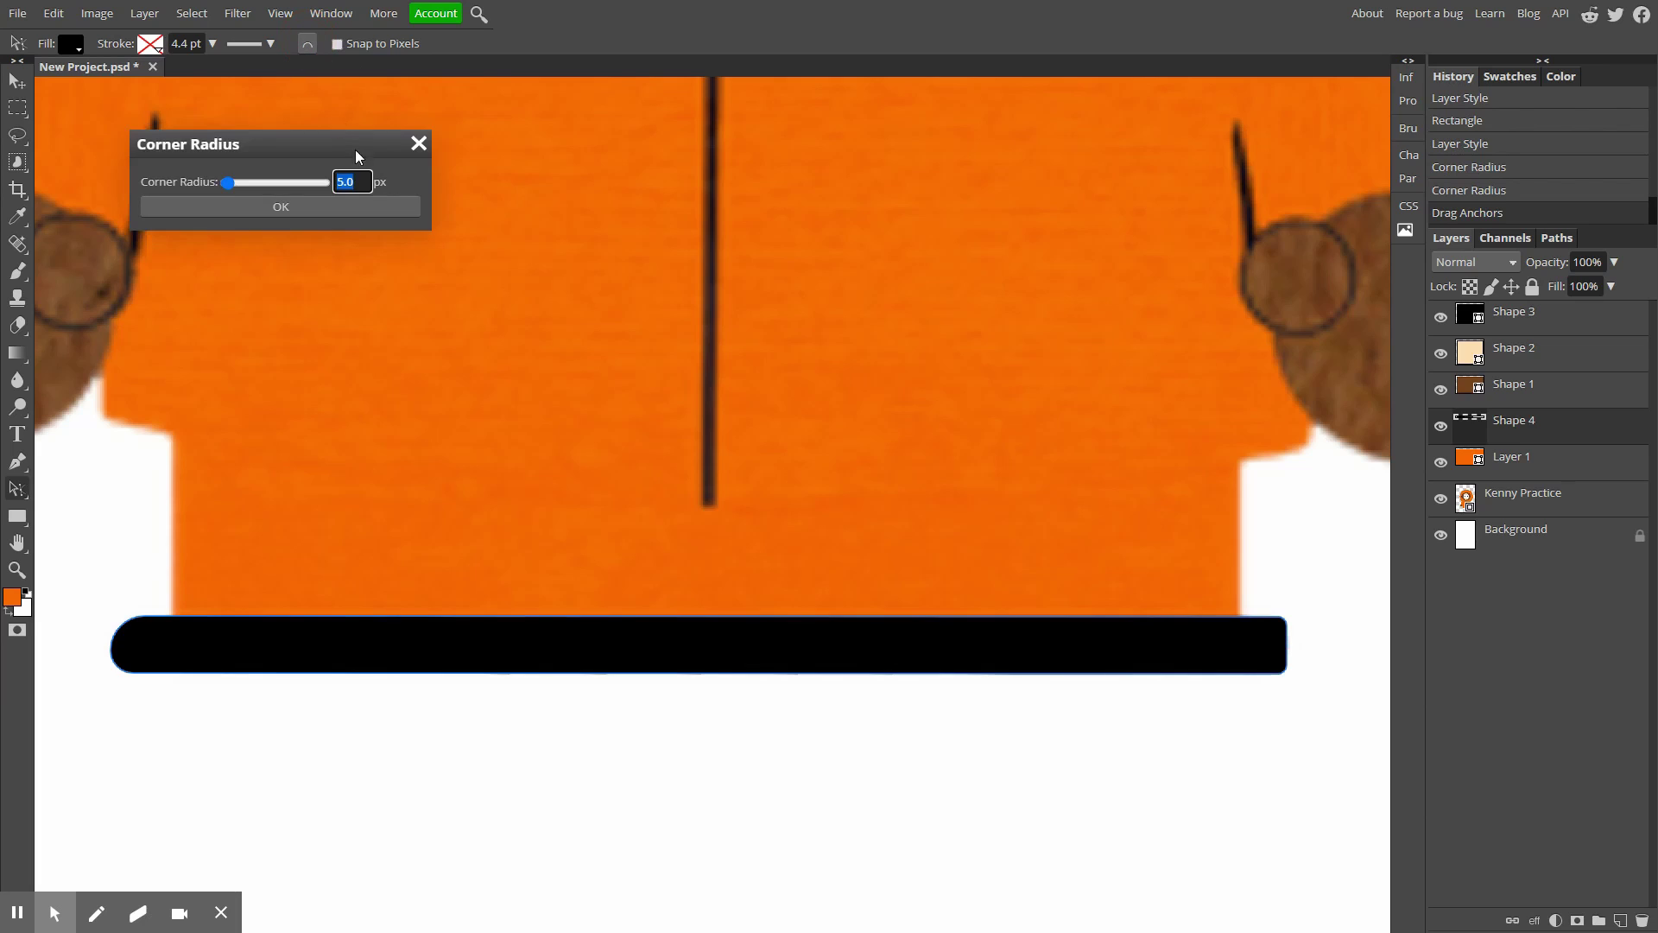
pyautogui.moveTo(230, 181); pyautogui.dragTo(235, 180)
pyautogui.click(338, 207)
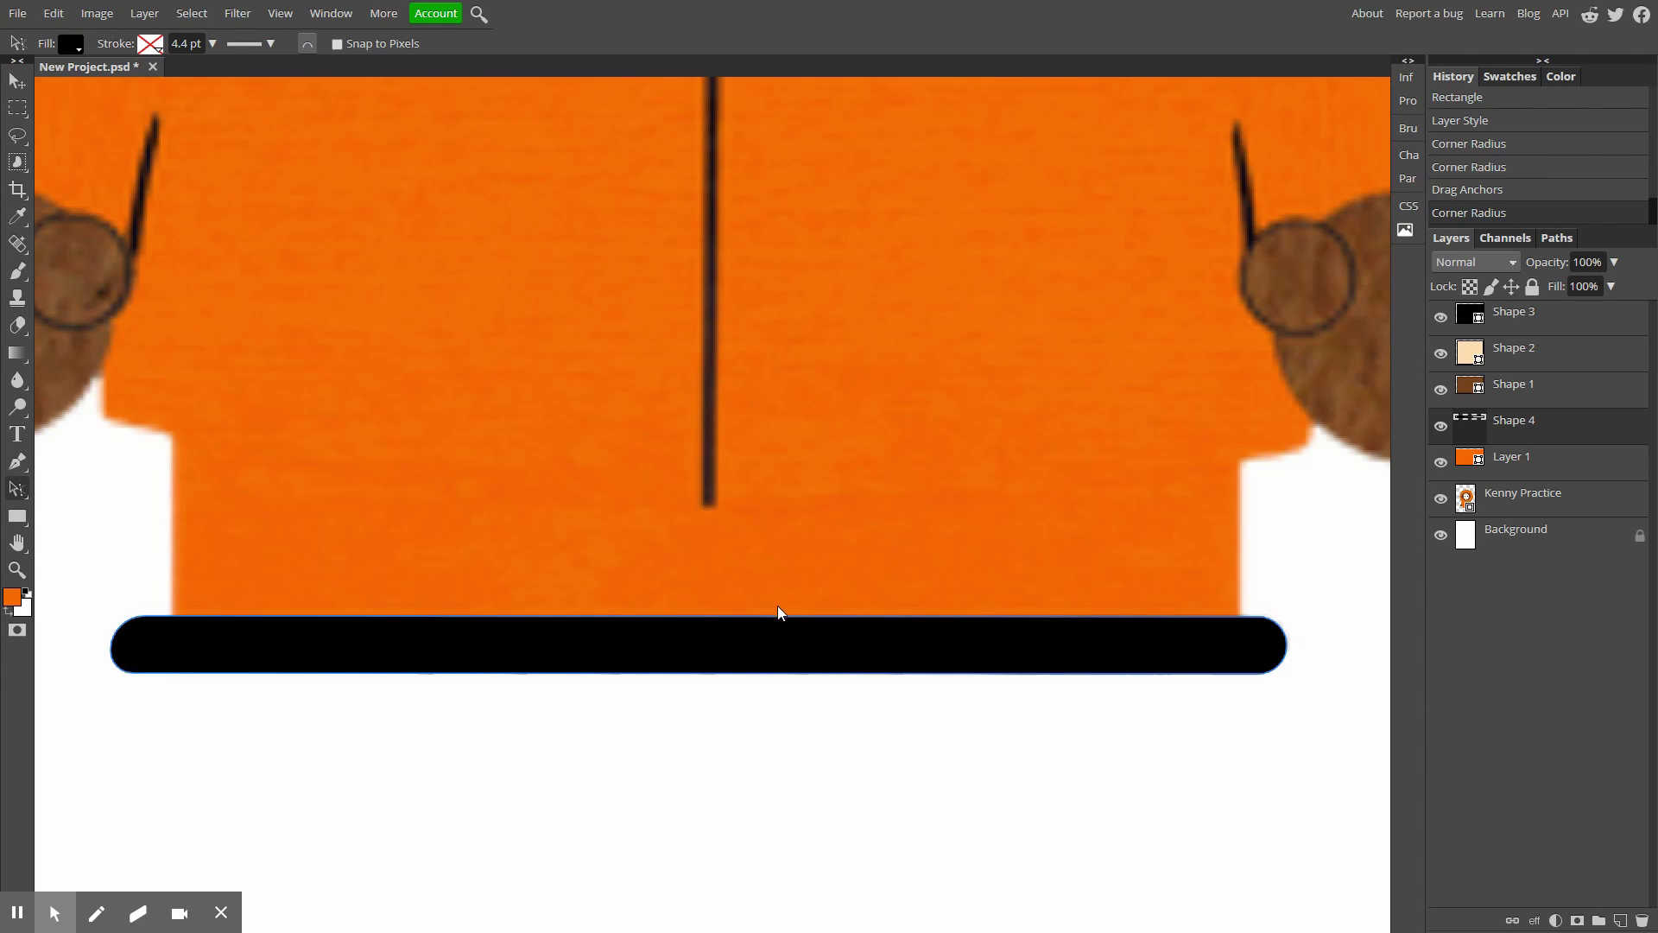
# Draw a rectangle over the lower body, from hand height down to the black bar and as wide as the coat's bottom.
pyautogui.scroll(4, 780, 598)
pyautogui.scroll(-4, 779, 608)
pyautogui.scroll(-3, 665, 544)
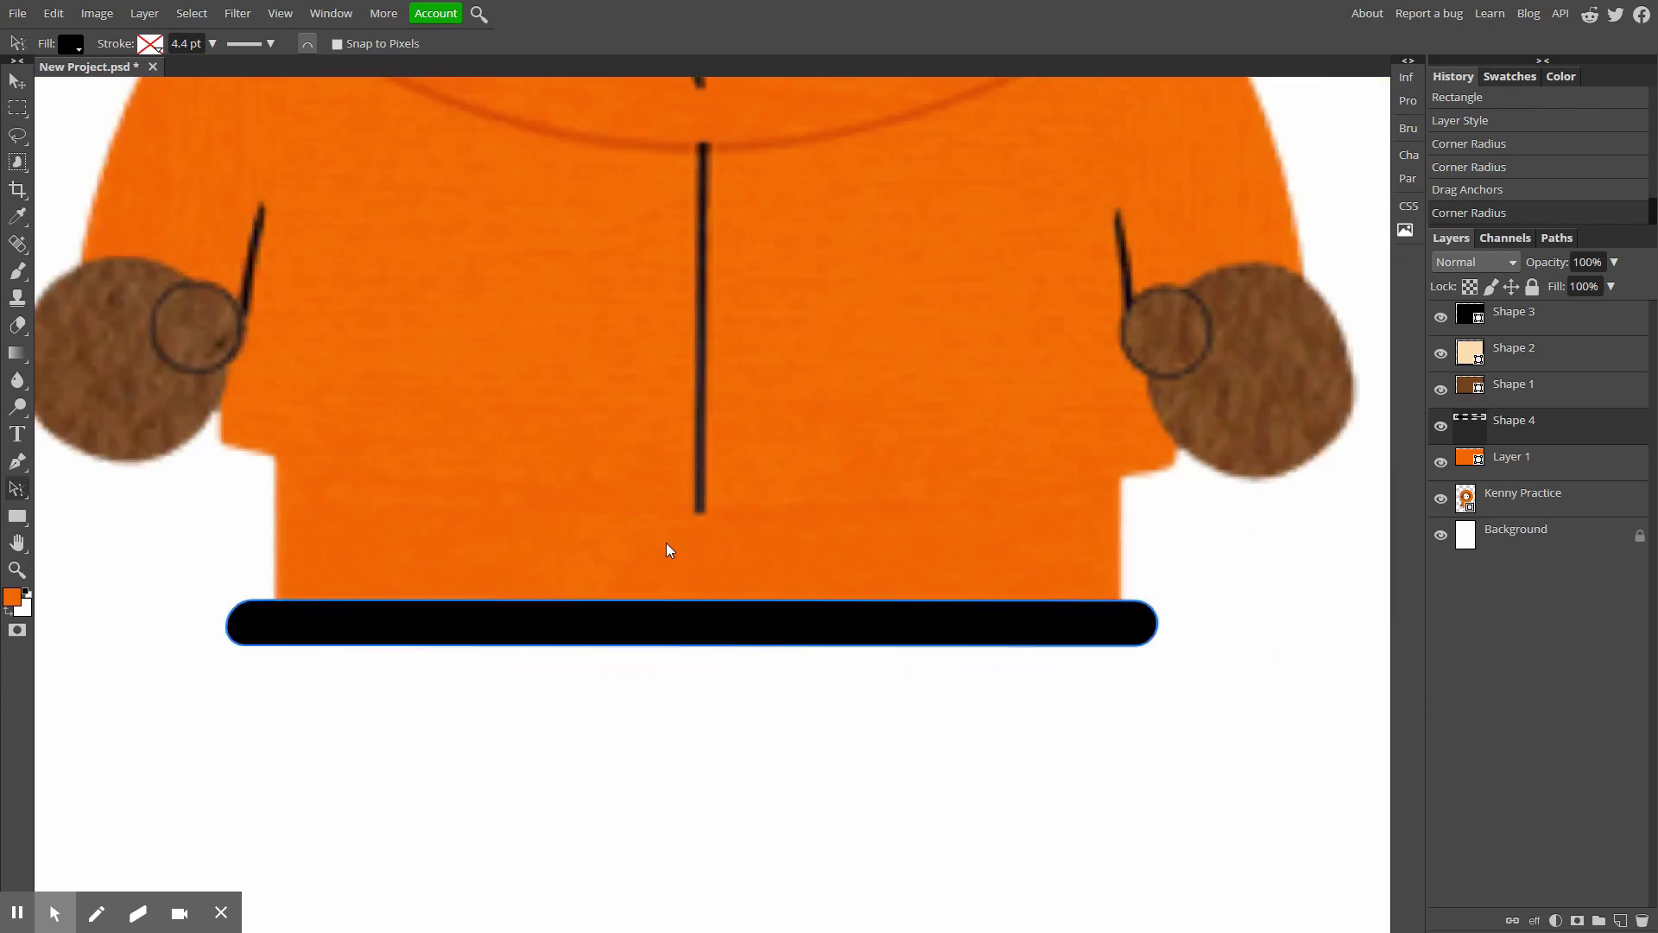
pyautogui.scroll(4, 665, 544)
pyautogui.scroll(-1, 660, 542)
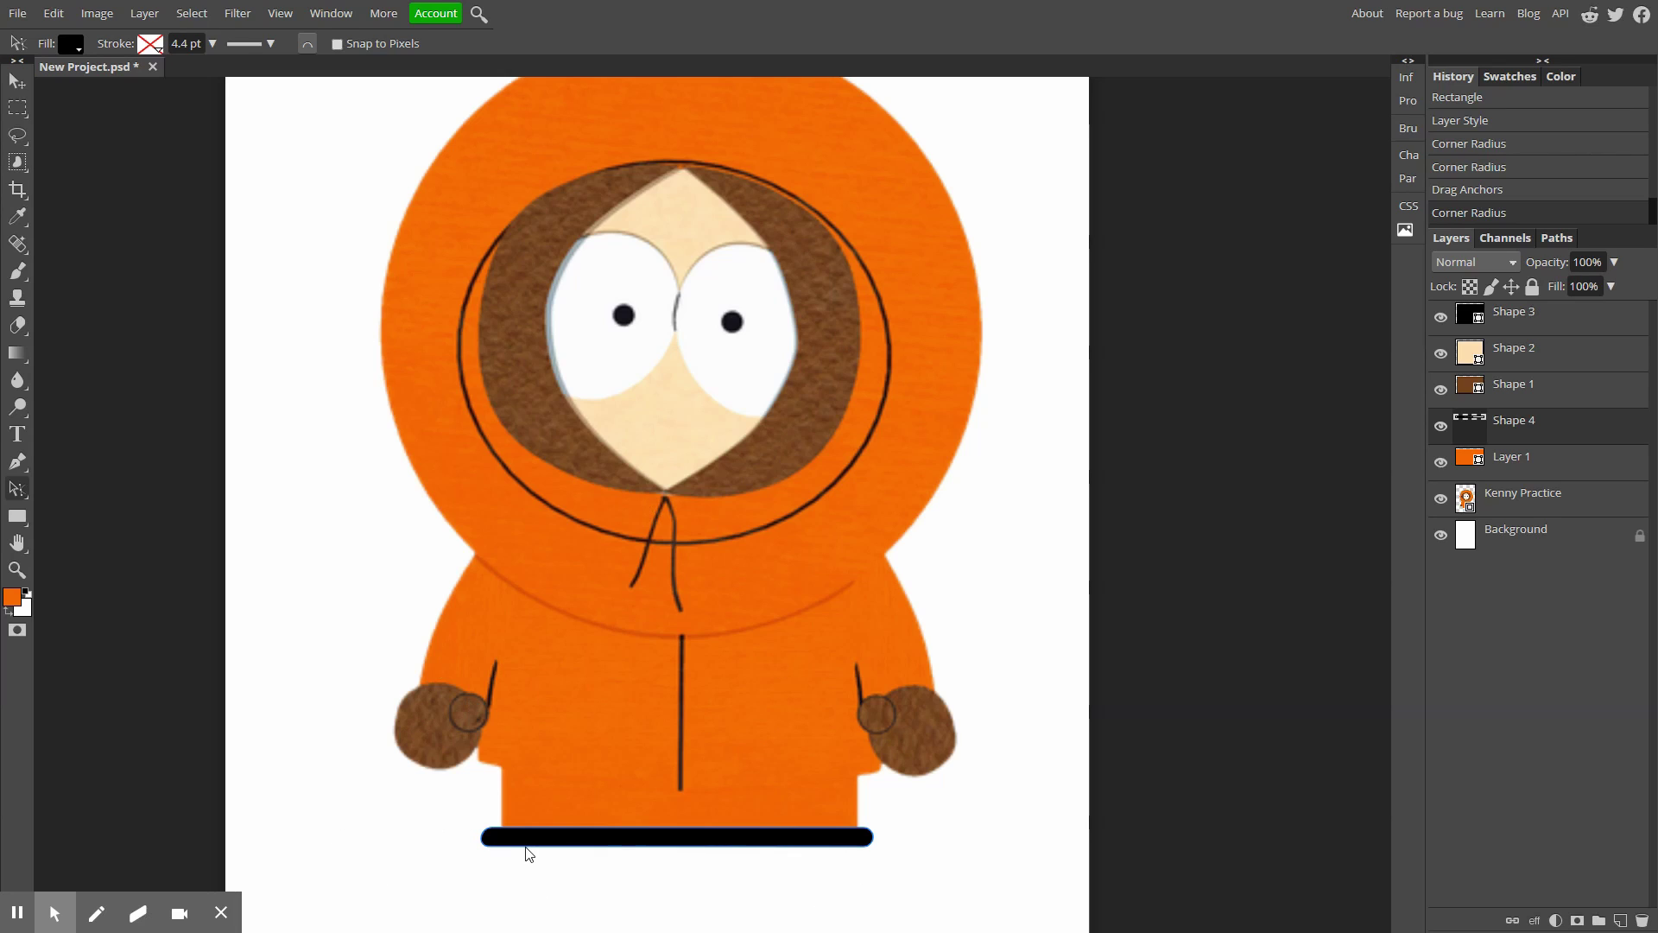
pyautogui.moveTo(17, 516); pyautogui.dragTo(70, 522)
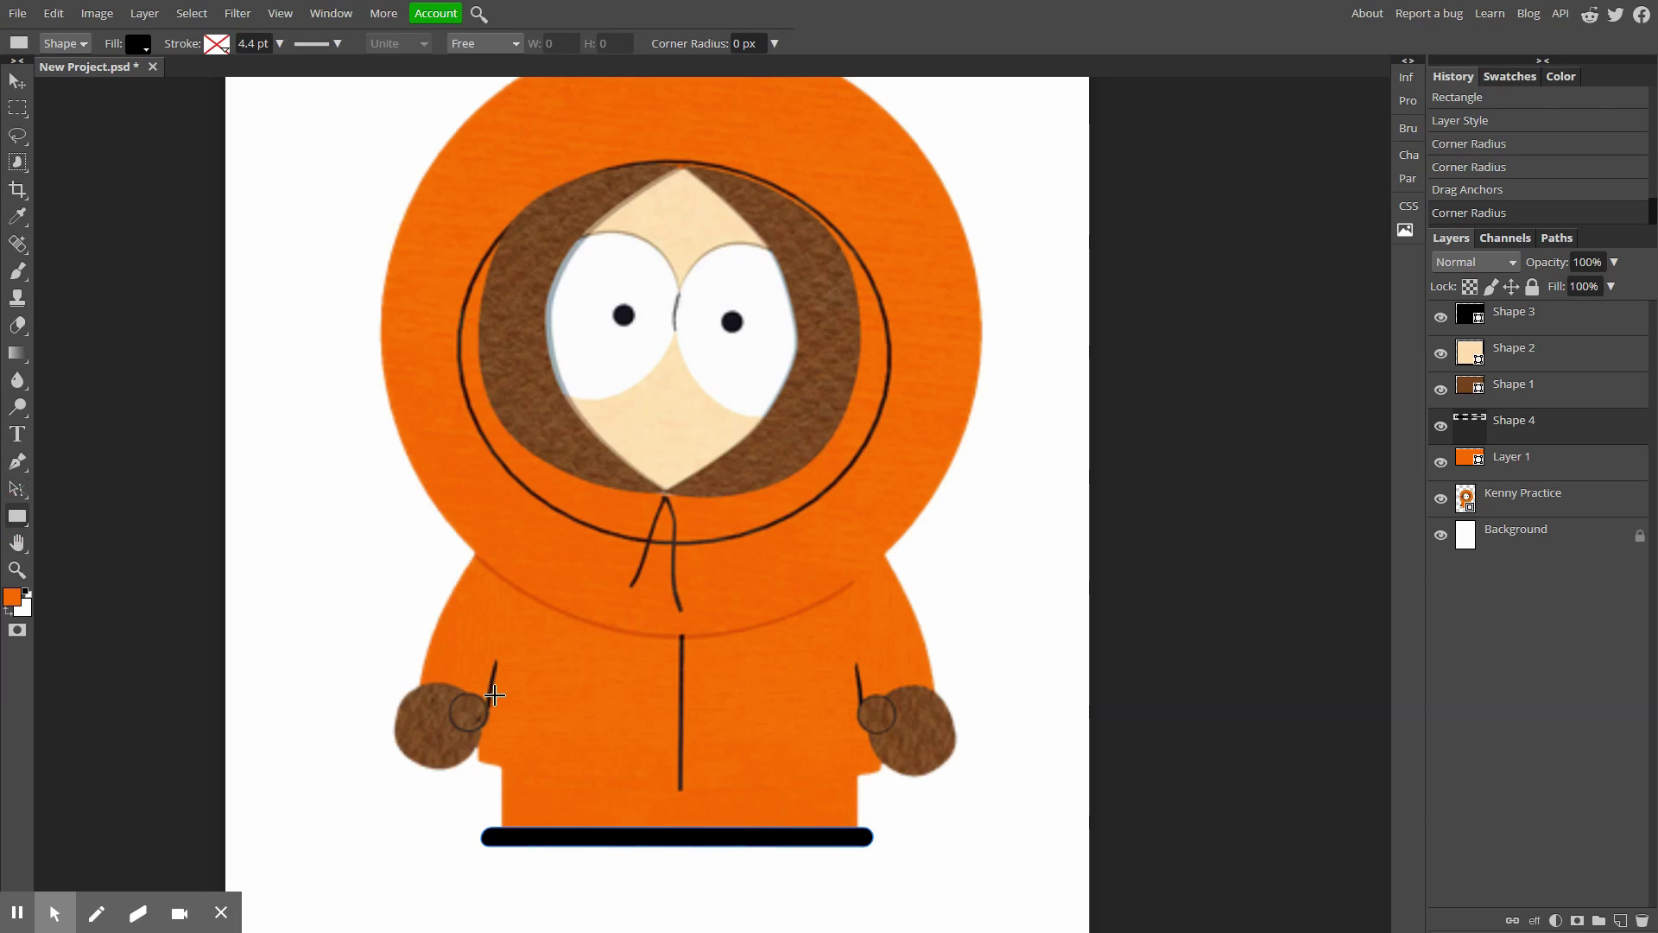
pyautogui.moveTo(505, 705); pyautogui.dragTo(856, 826)
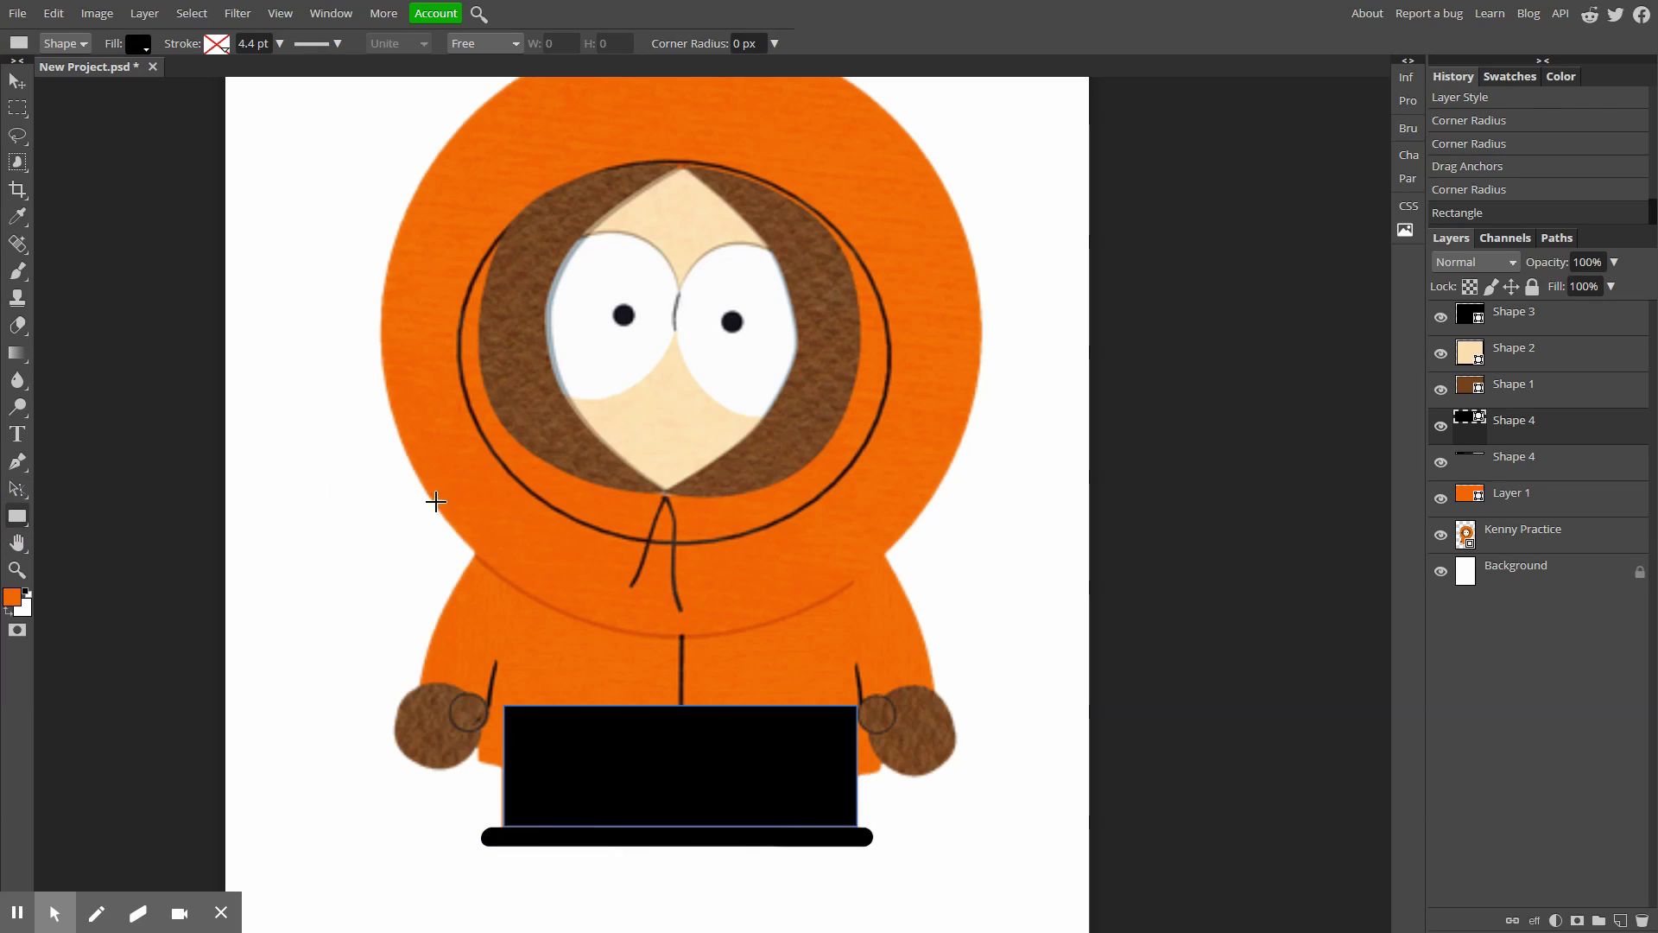
# Fill the lower-body rectangle with orange f26604 sampled from the orange swatch and hide its layer.
pyautogui.scroll(3, 458, 494)
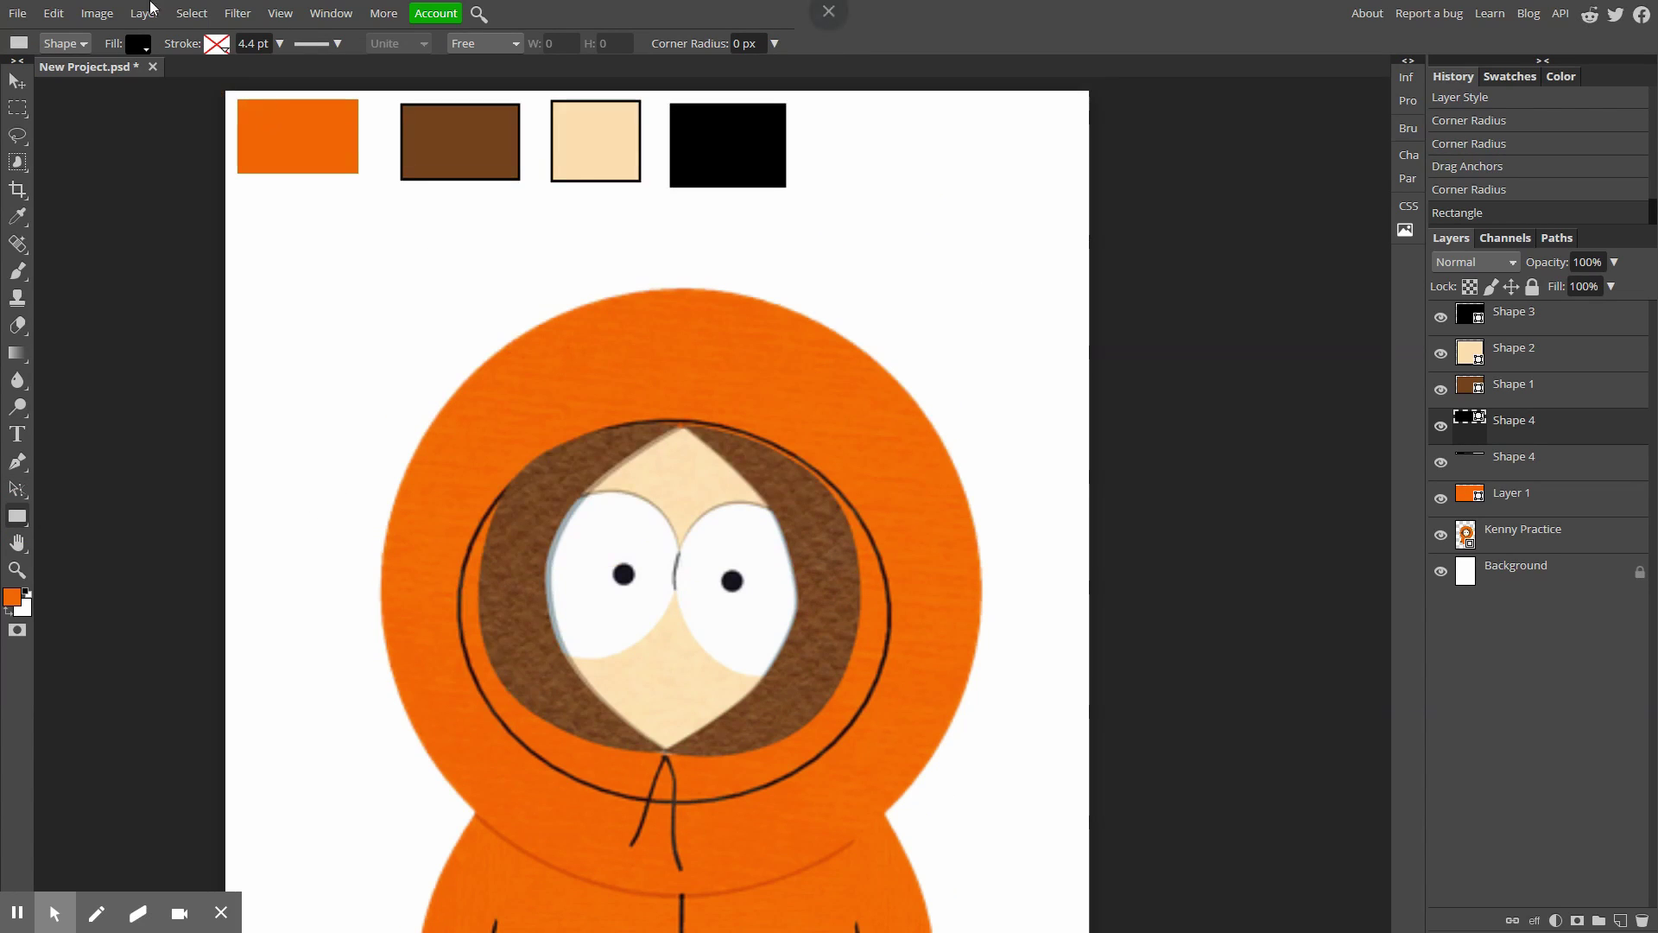
pyautogui.click(138, 48)
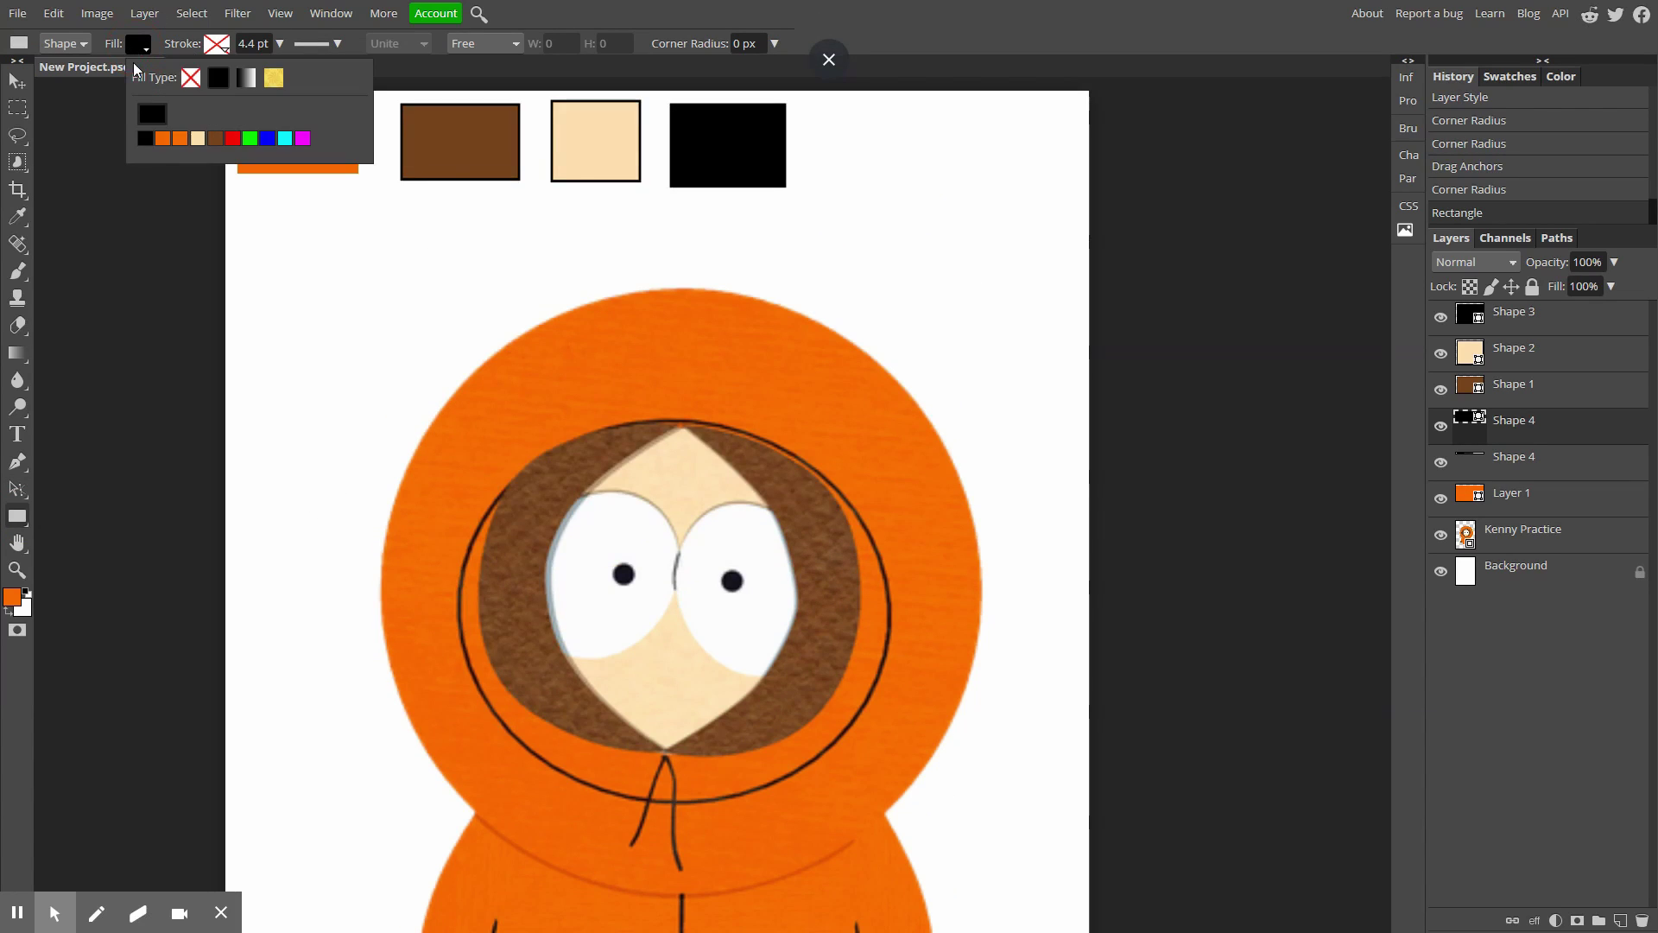
pyautogui.click(156, 116)
pyautogui.click(308, 175)
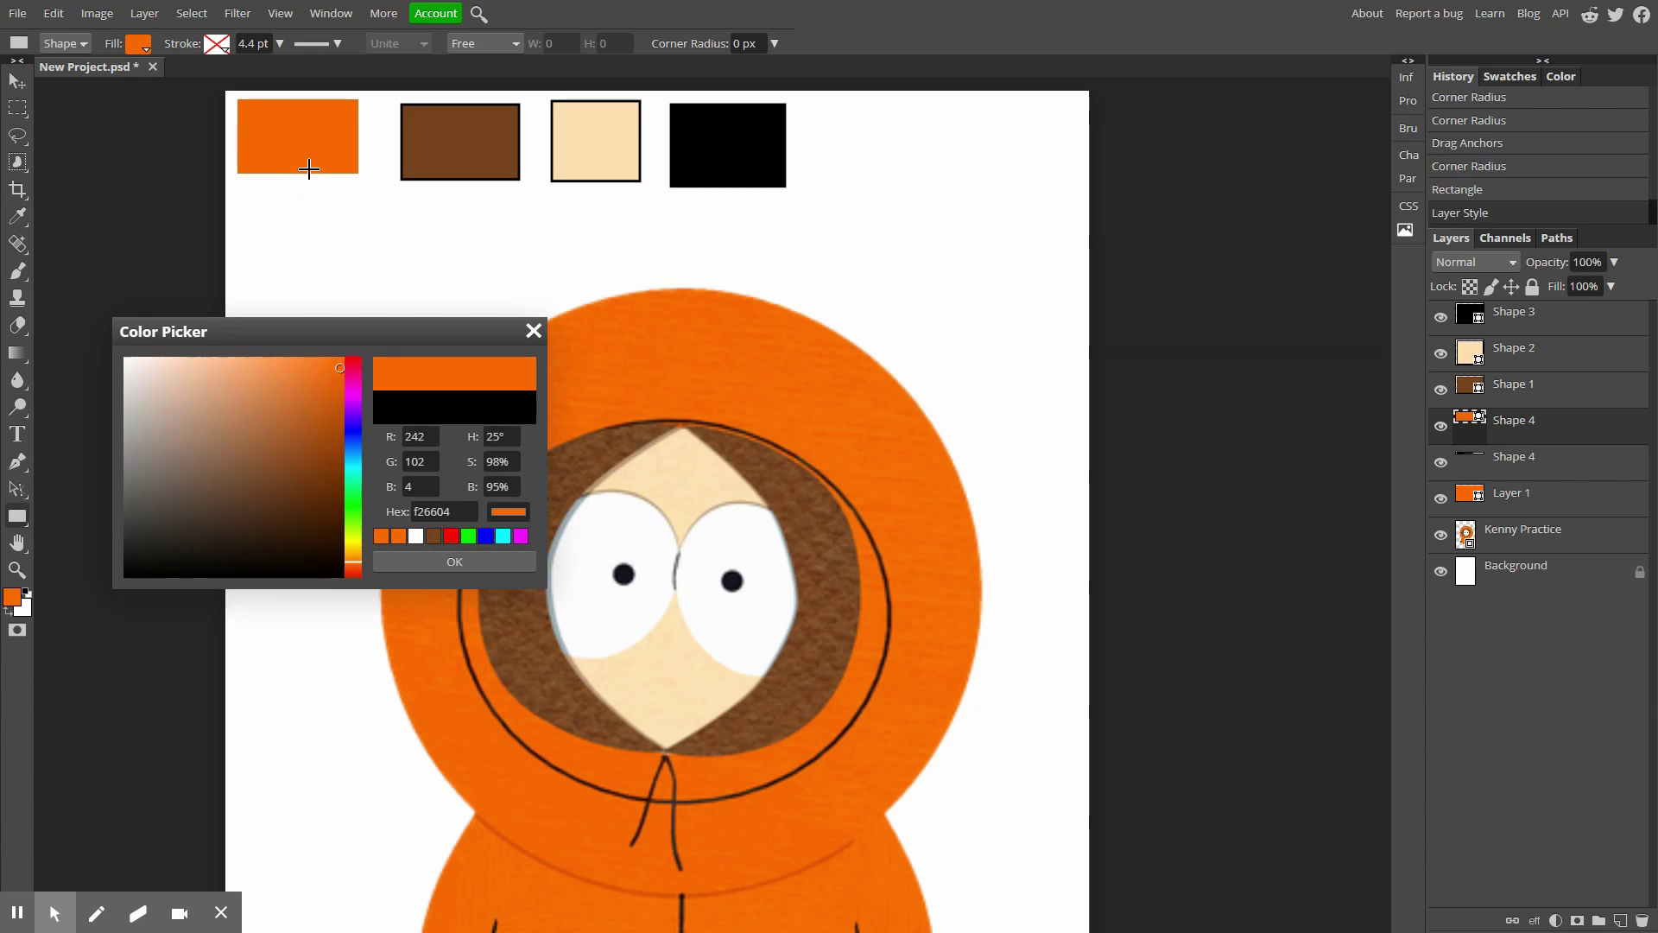
pyautogui.click(432, 561)
pyautogui.scroll(-5, 419, 561)
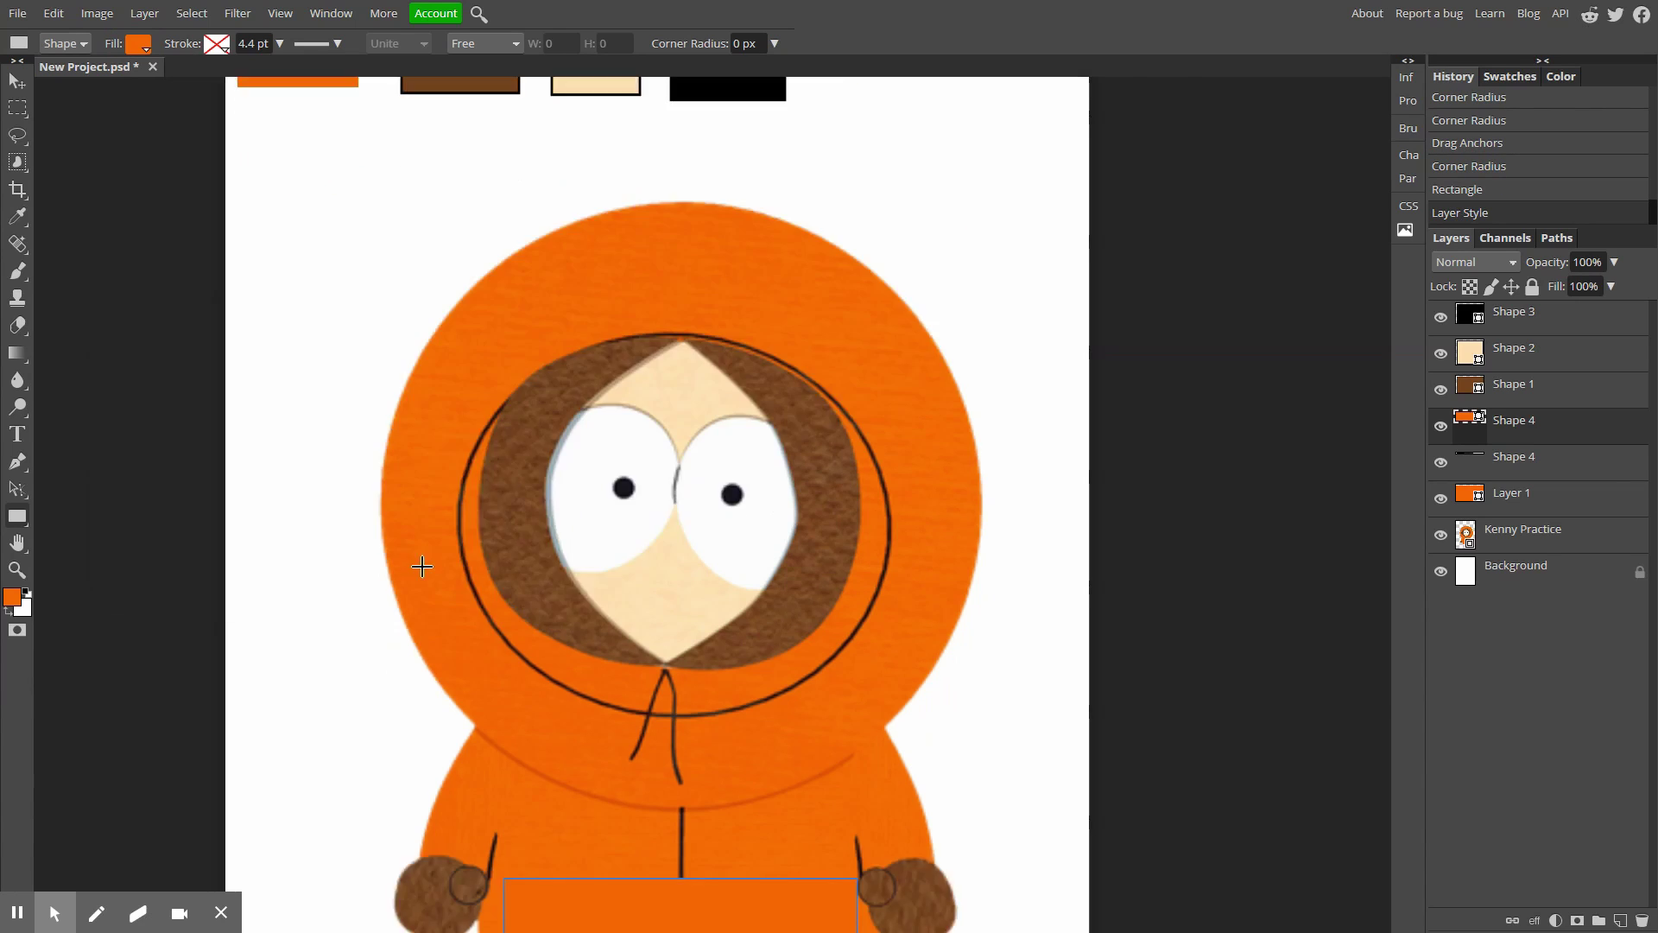
pyautogui.scroll(2, 421, 566)
pyautogui.scroll(-3, 420, 566)
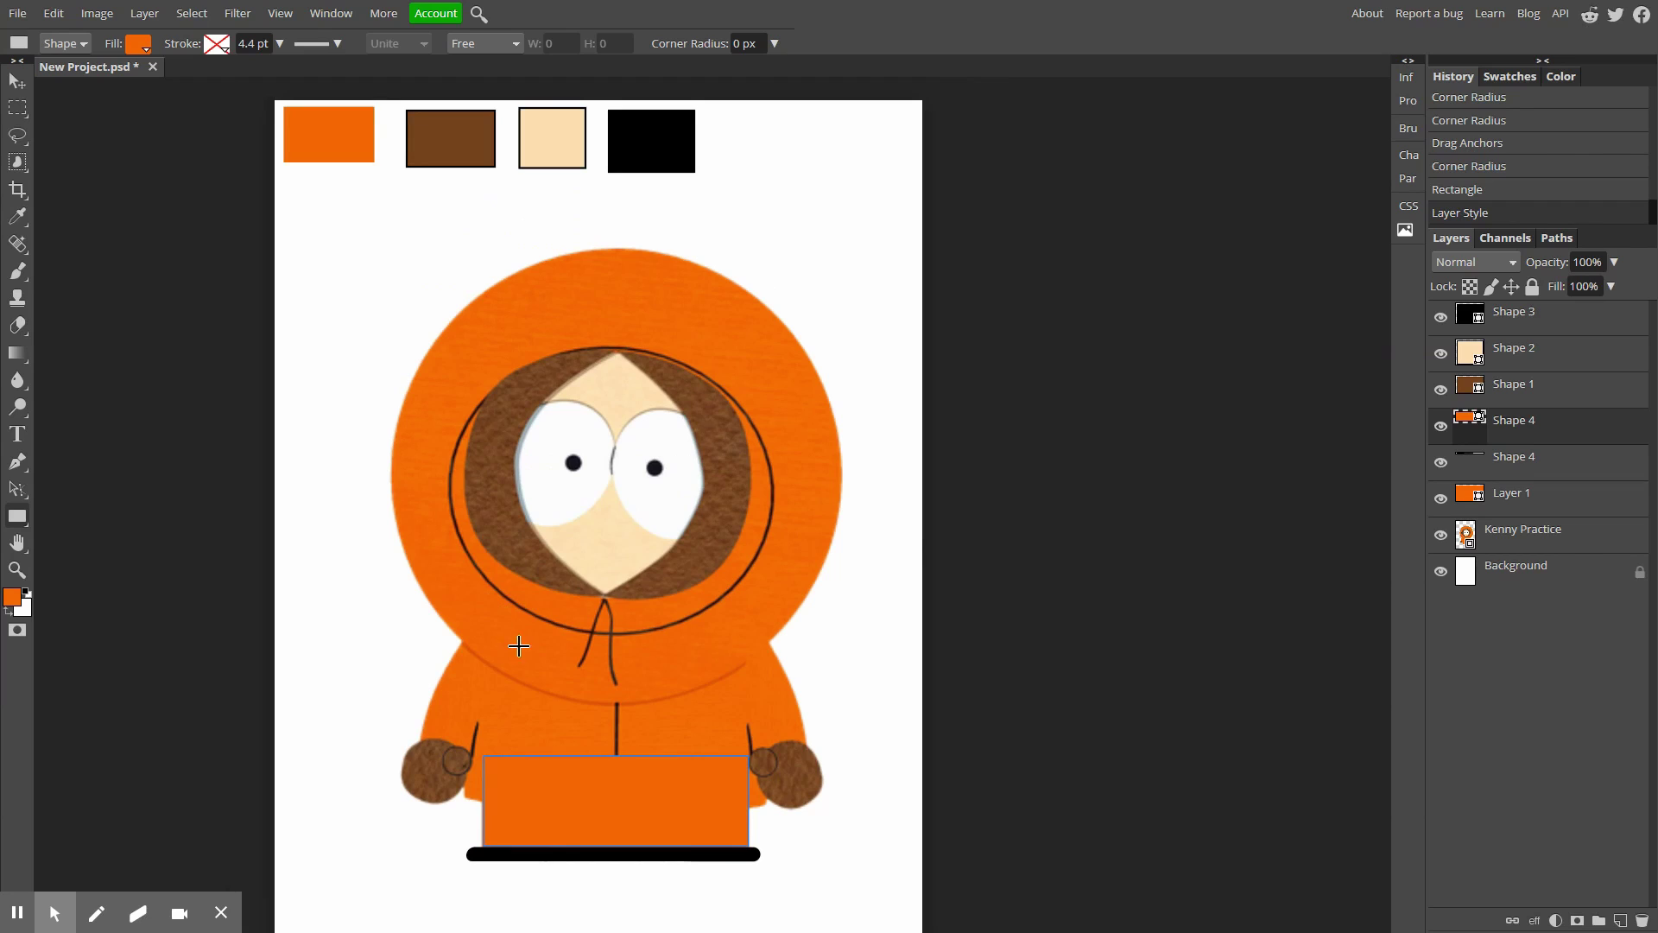
pyautogui.click(1440, 426)
# Trace the coat's left half with the Pen tool, from below the face around the shoulder and sleeve to the hem's centre.
pyautogui.click(16, 459)
pyautogui.scroll(-1, 683, 651)
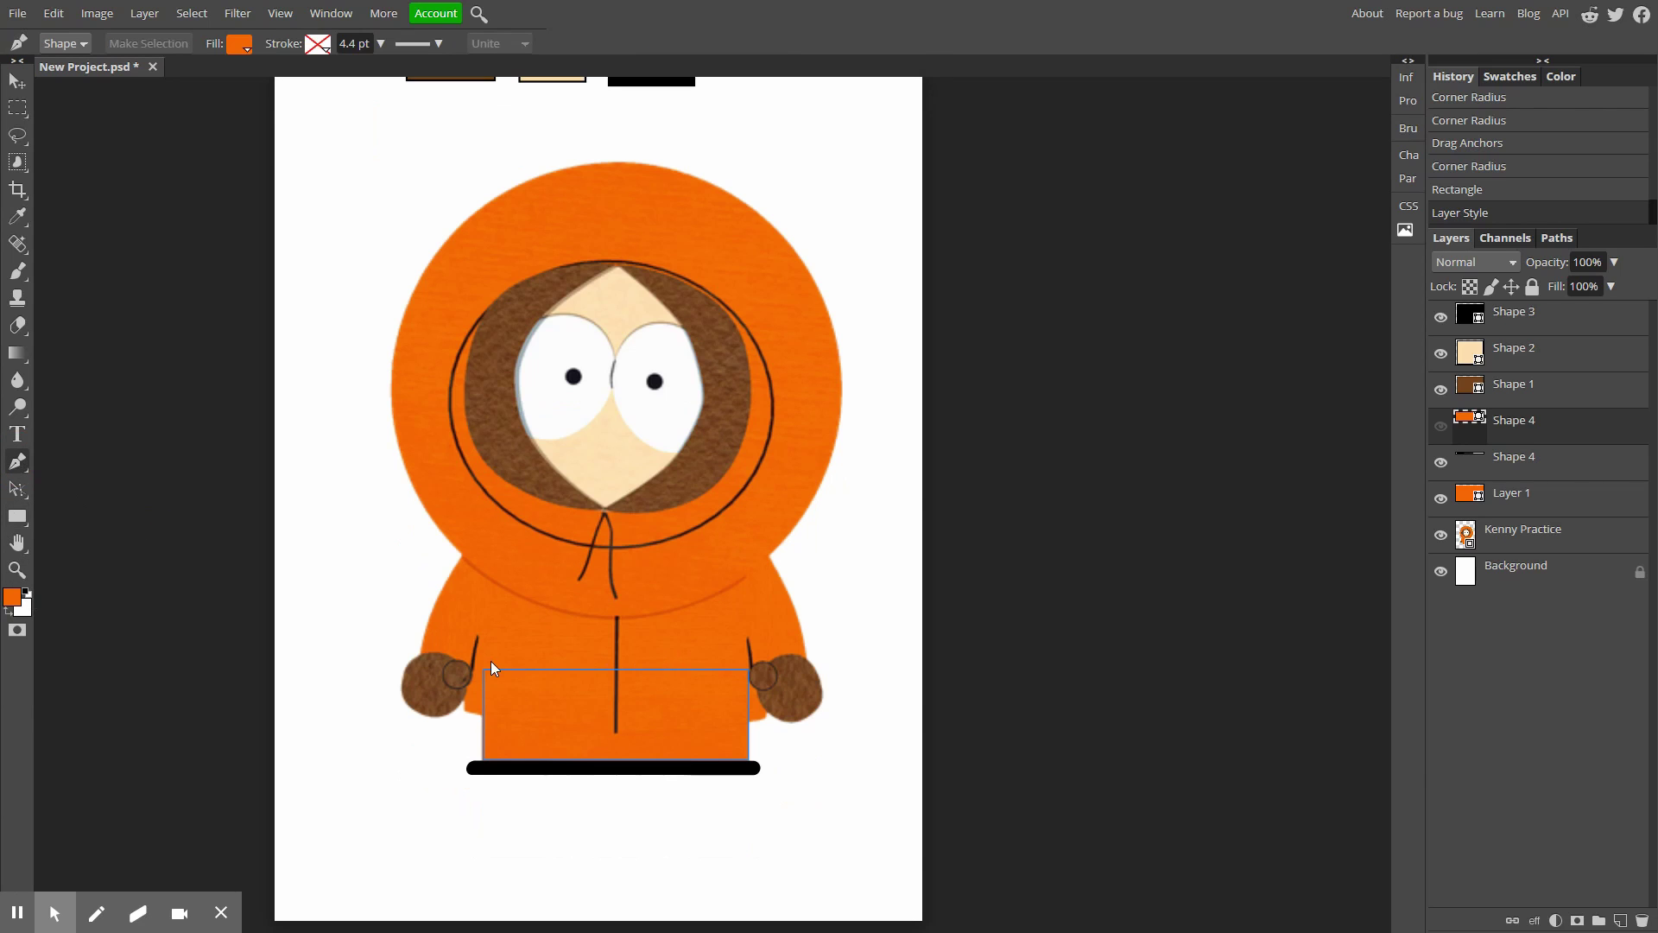
pyautogui.scroll(6, 527, 651)
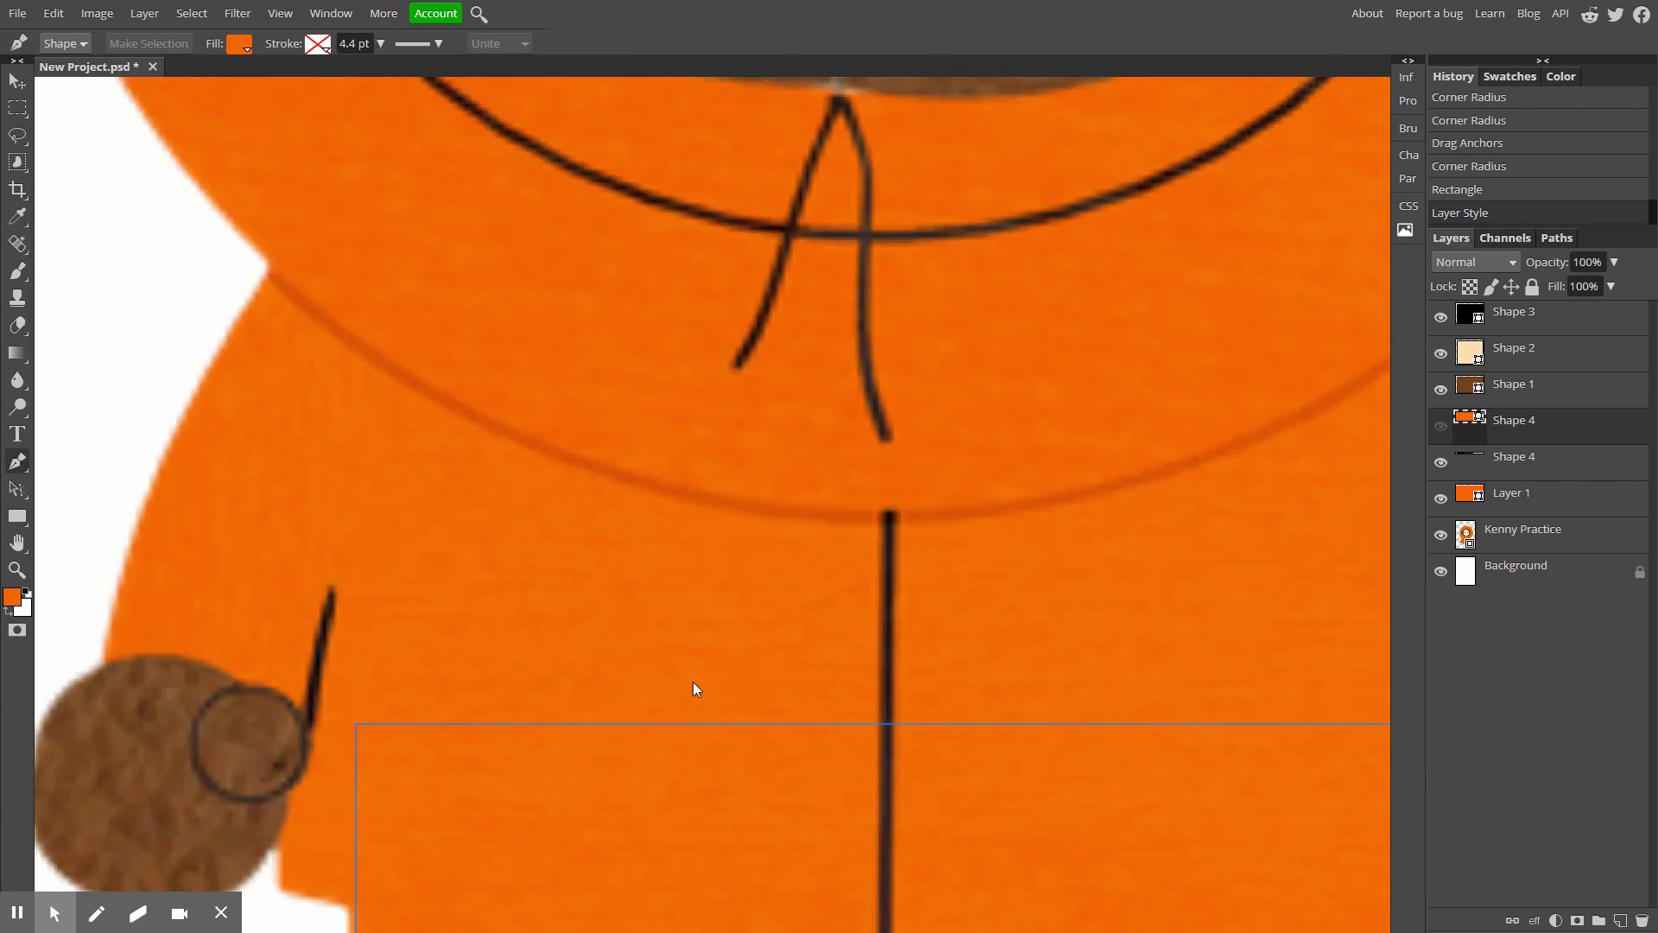
pyautogui.scroll(-3, 784, 780)
pyautogui.moveTo(933, 806); pyautogui.dragTo(878, 749)
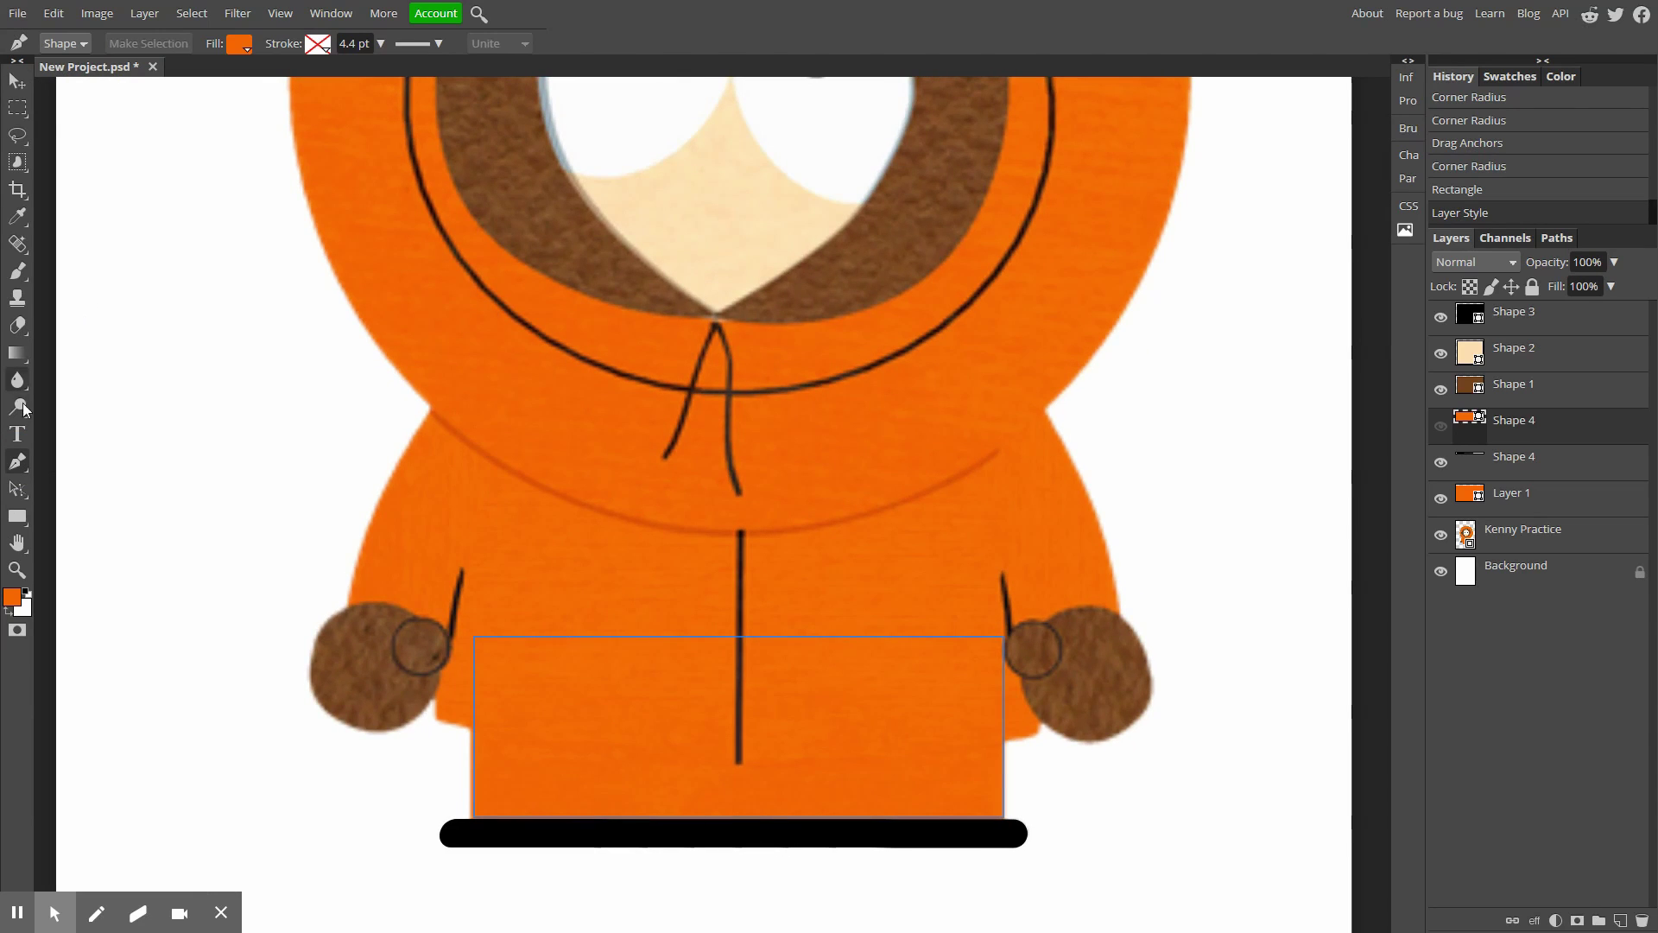
pyautogui.click(704, 278)
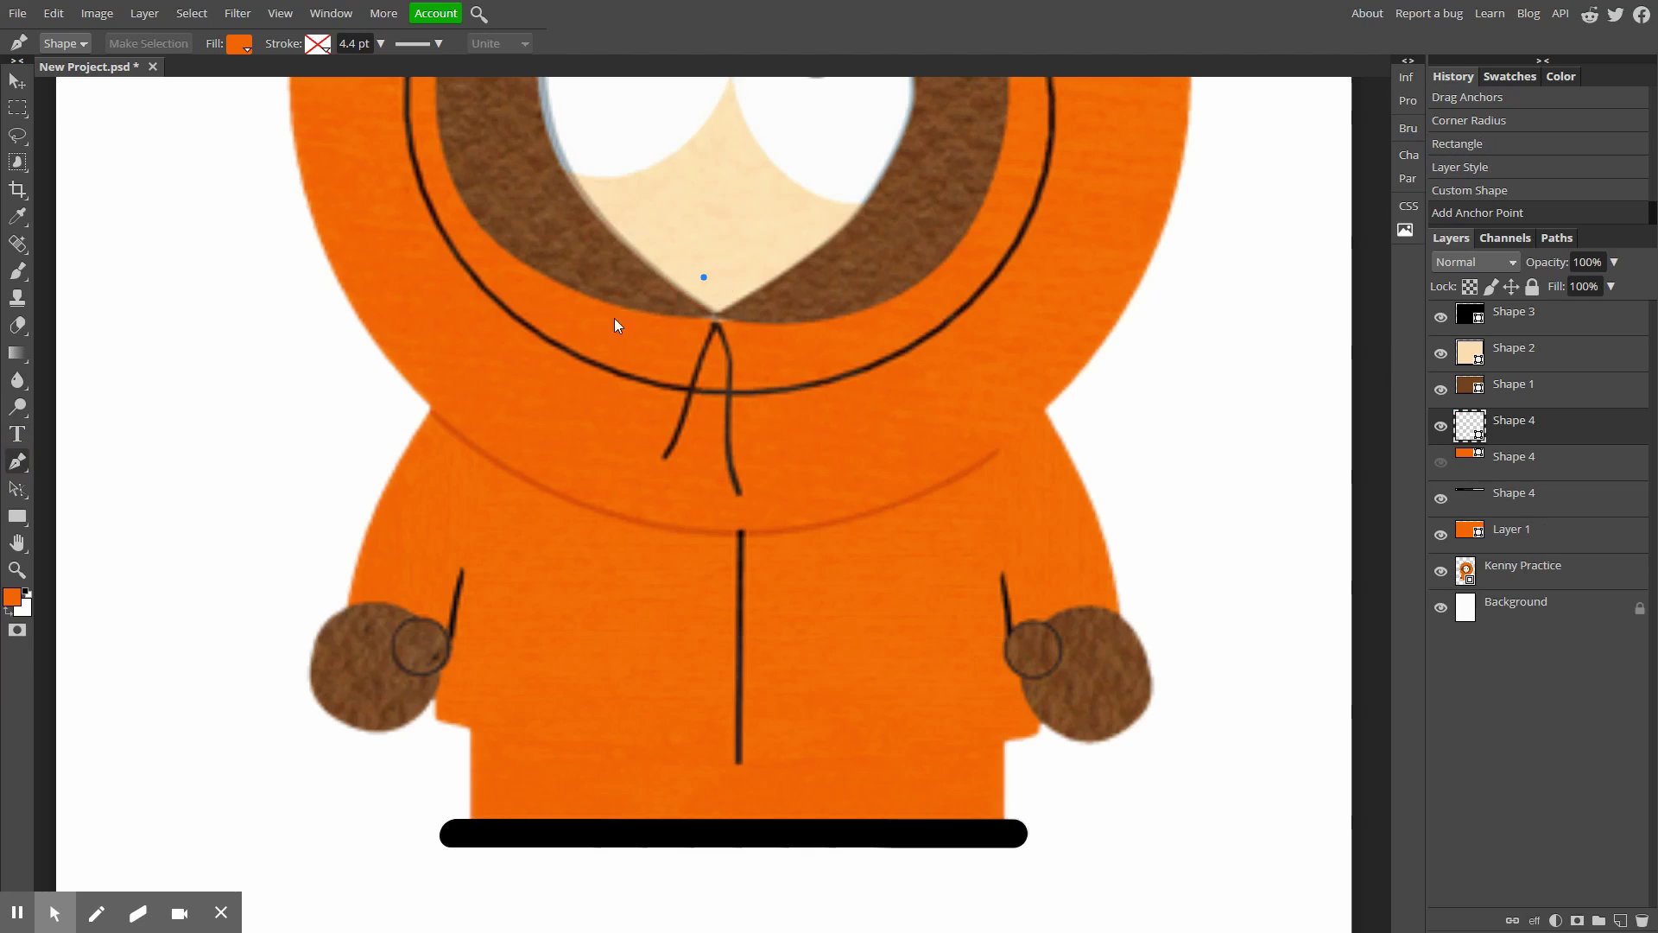
pyautogui.moveTo(412, 433); pyautogui.dragTo(371, 537)
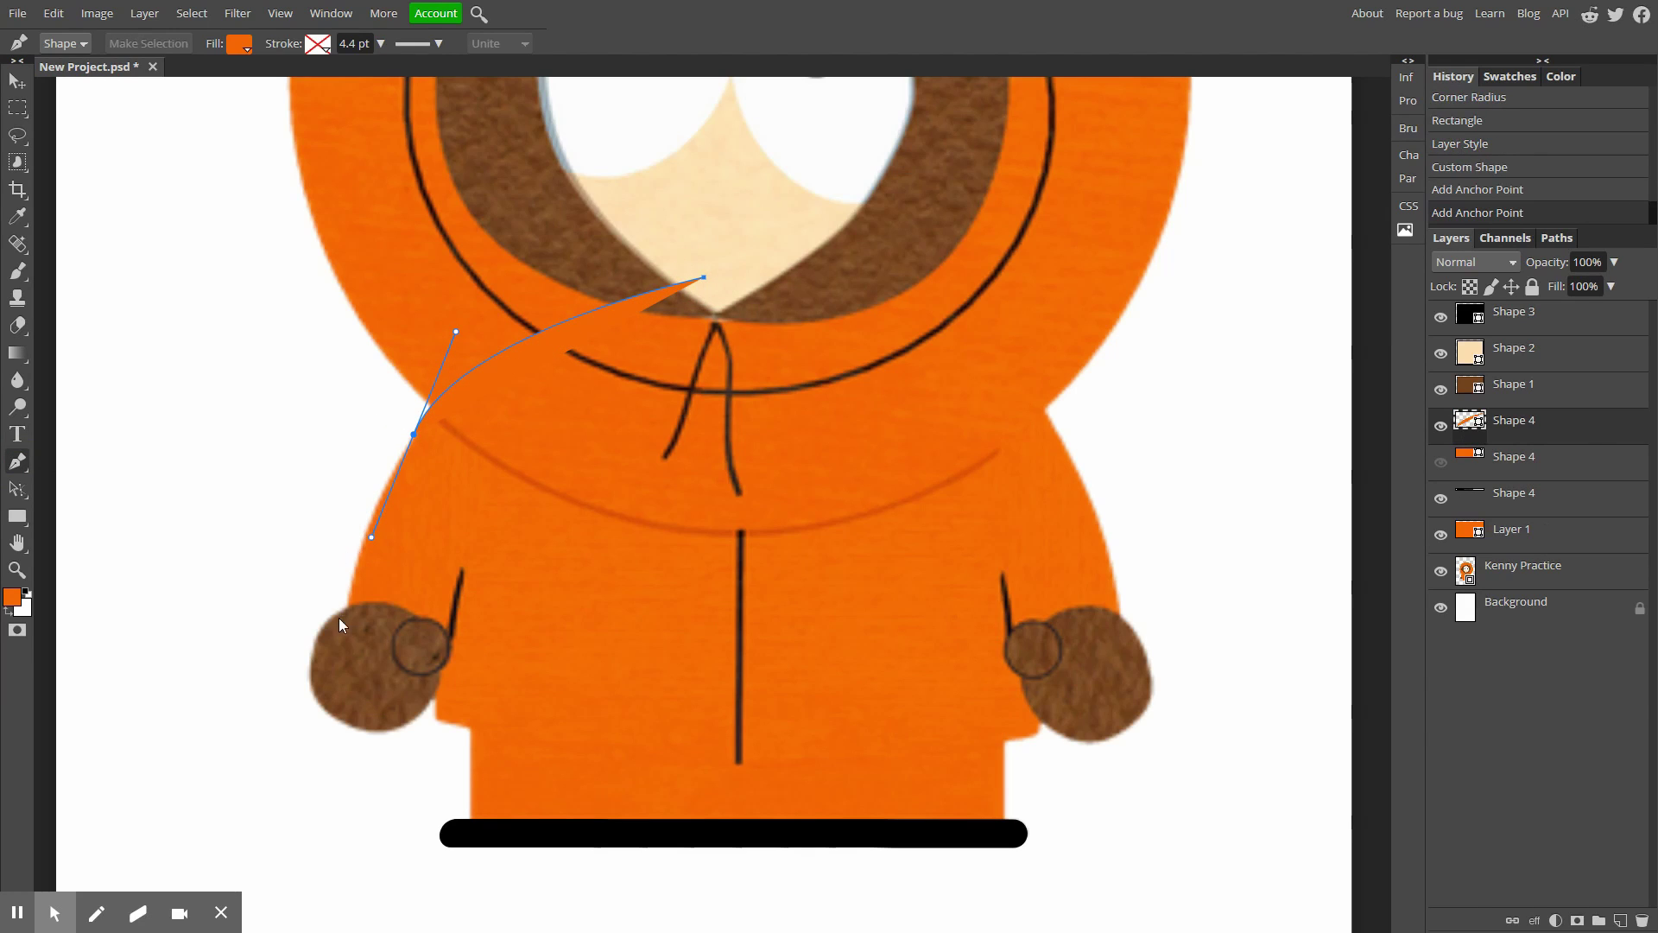
pyautogui.moveTo(351, 677); pyautogui.dragTo(438, 719)
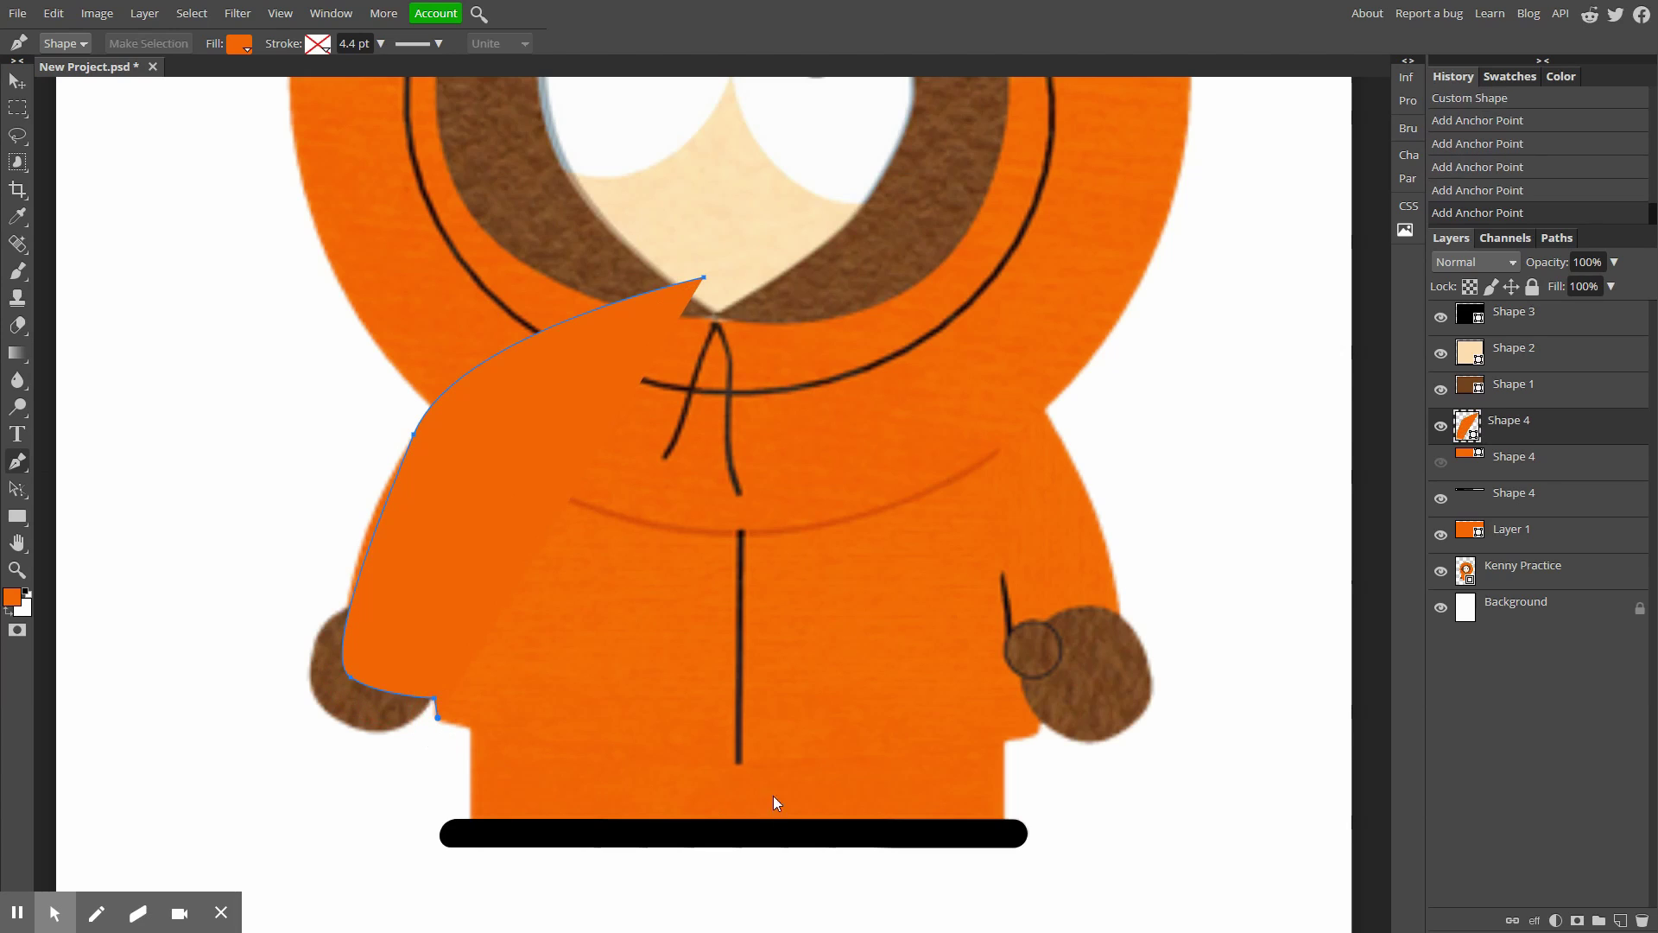
pyautogui.click(738, 763)
pyautogui.moveTo(856, 764); pyautogui.dragTo(889, 758)
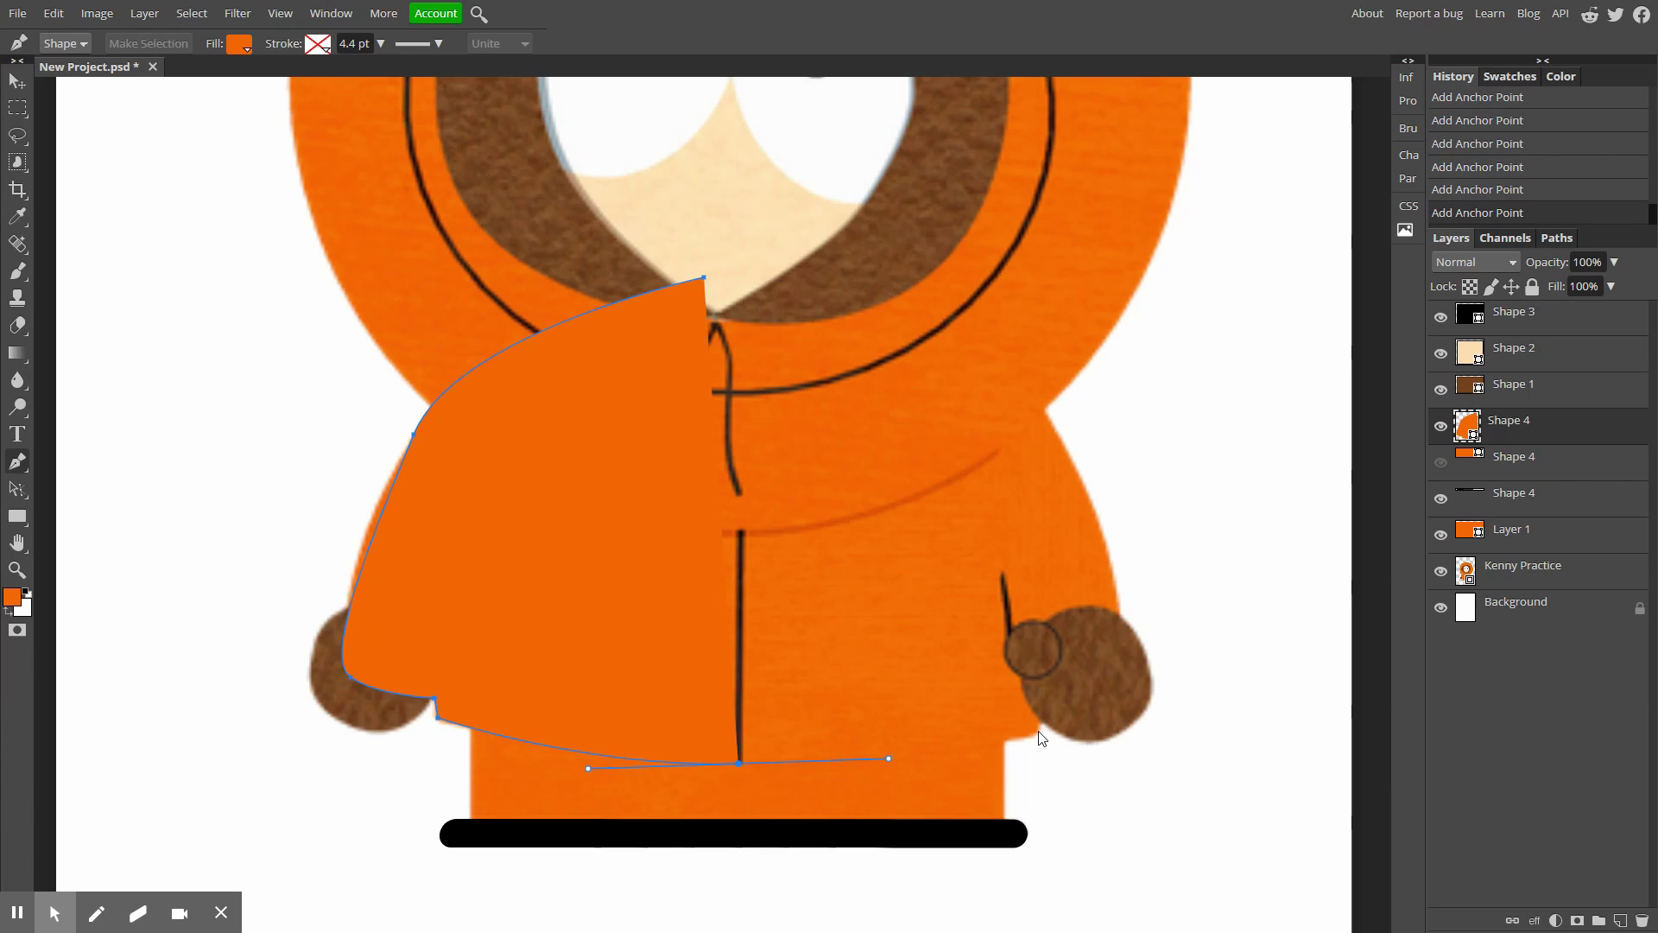
# Continue the coat path along the right hem, sleeve and shoulder, close it at the starting anchor, and hide its layer.
pyautogui.click(1038, 731)
pyautogui.click(1045, 698)
pyautogui.moveTo(1122, 635); pyautogui.dragTo(1114, 575)
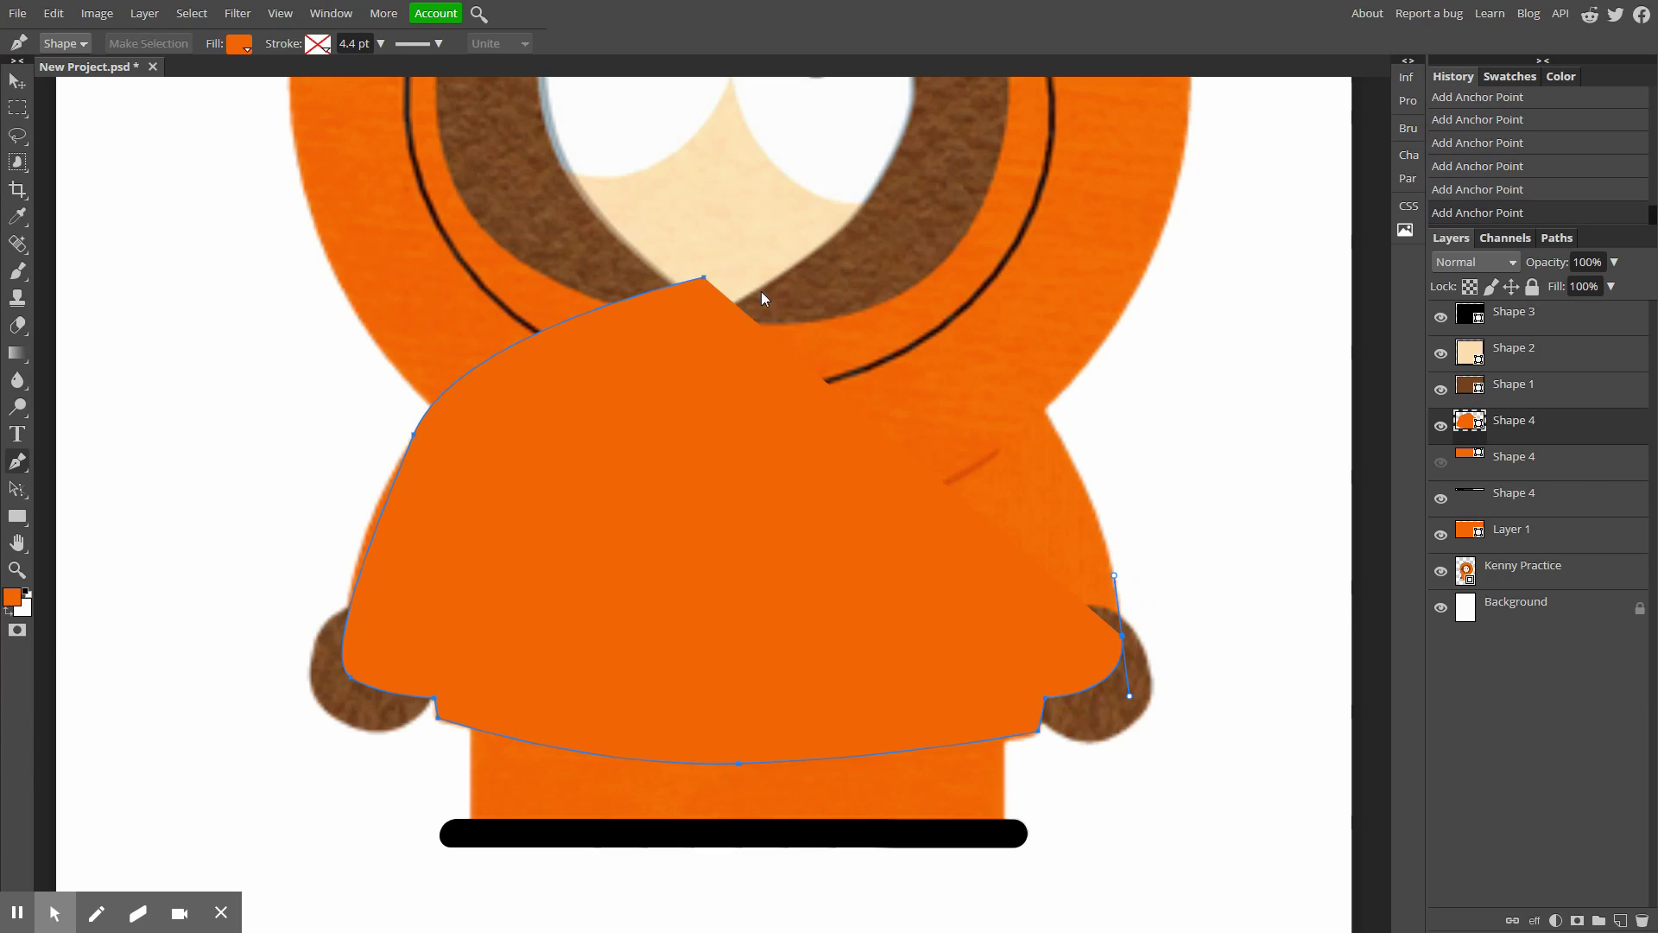
pyautogui.moveTo(702, 273); pyautogui.dragTo(358, 344)
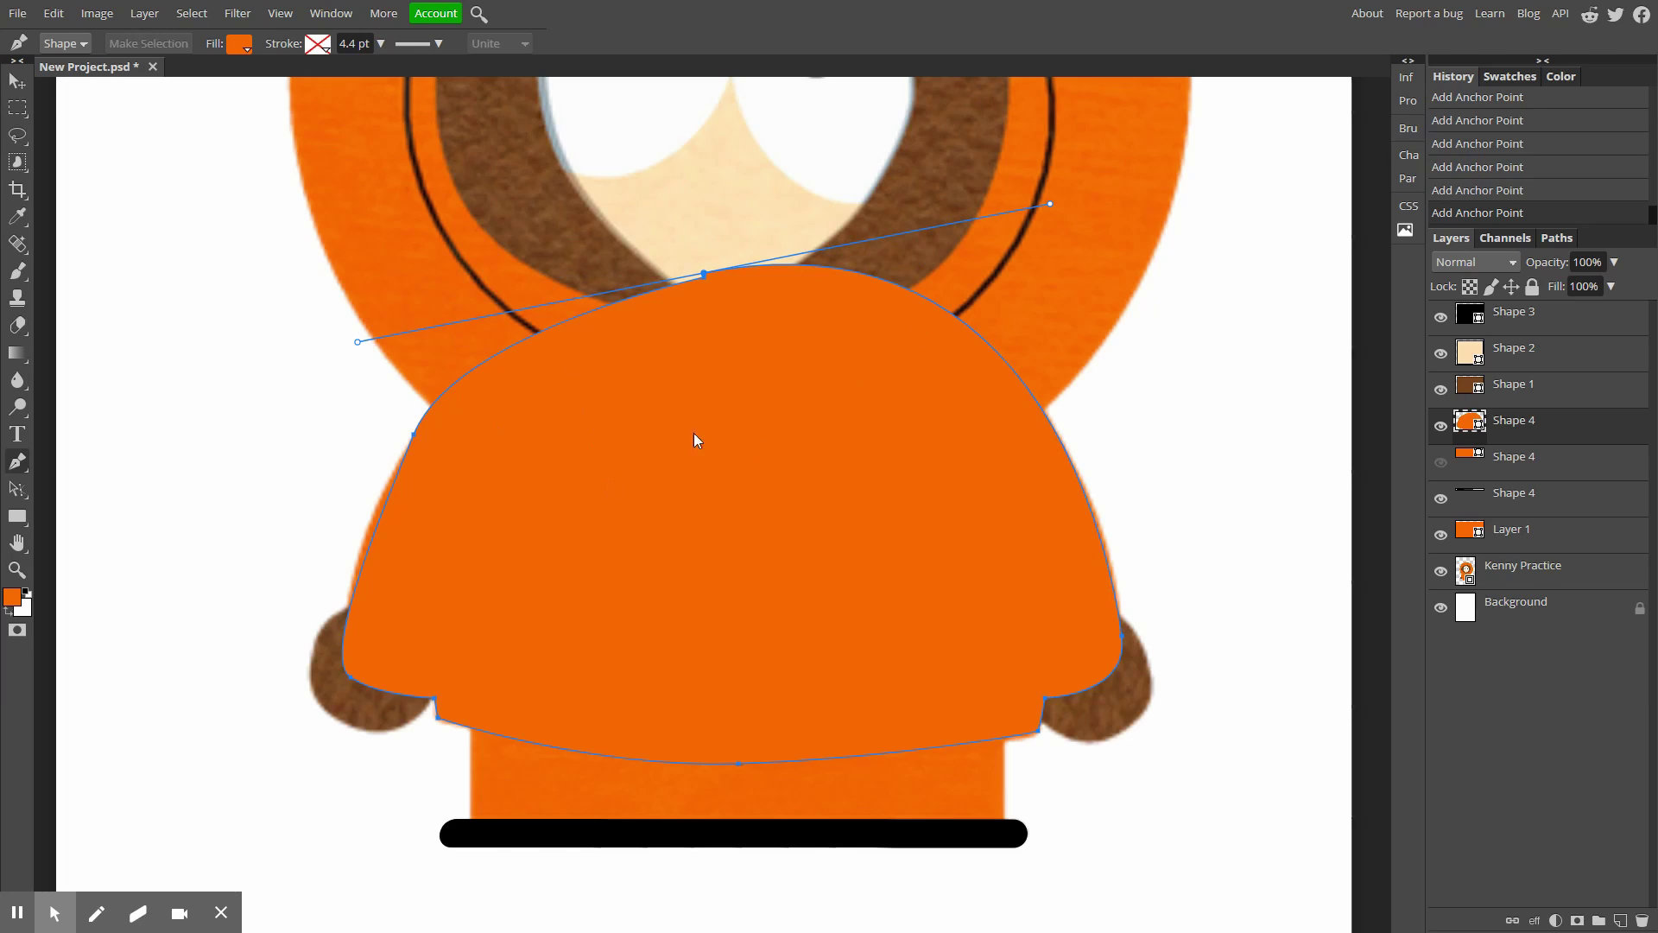
pyautogui.click(703, 276)
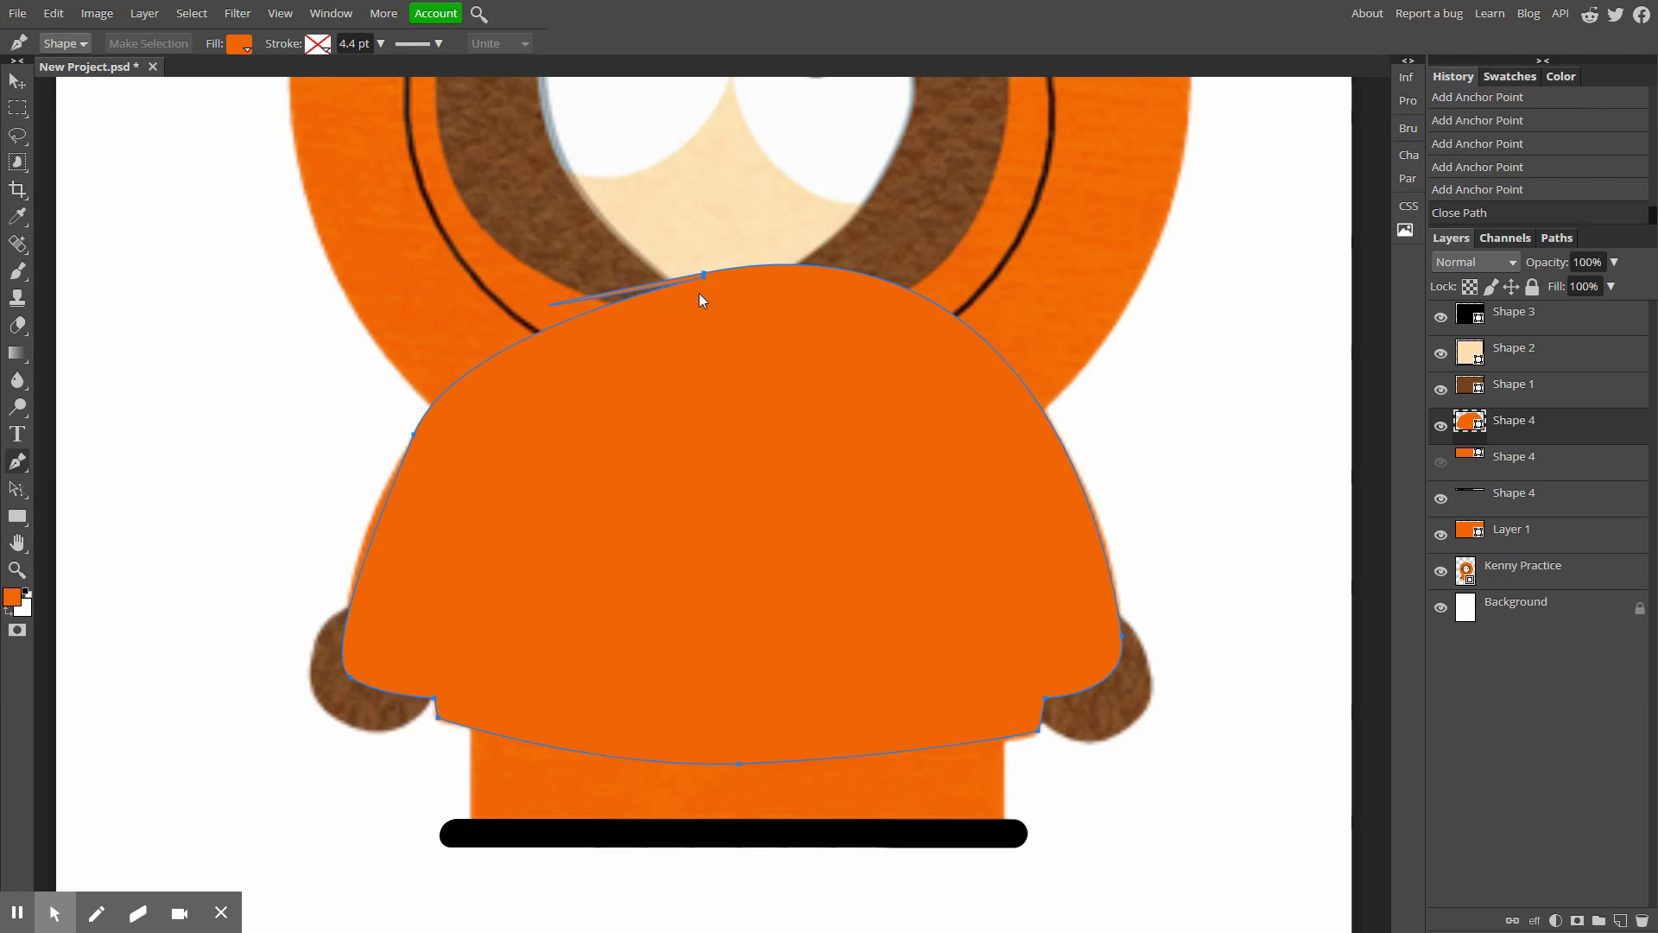
pyautogui.click(1440, 427)
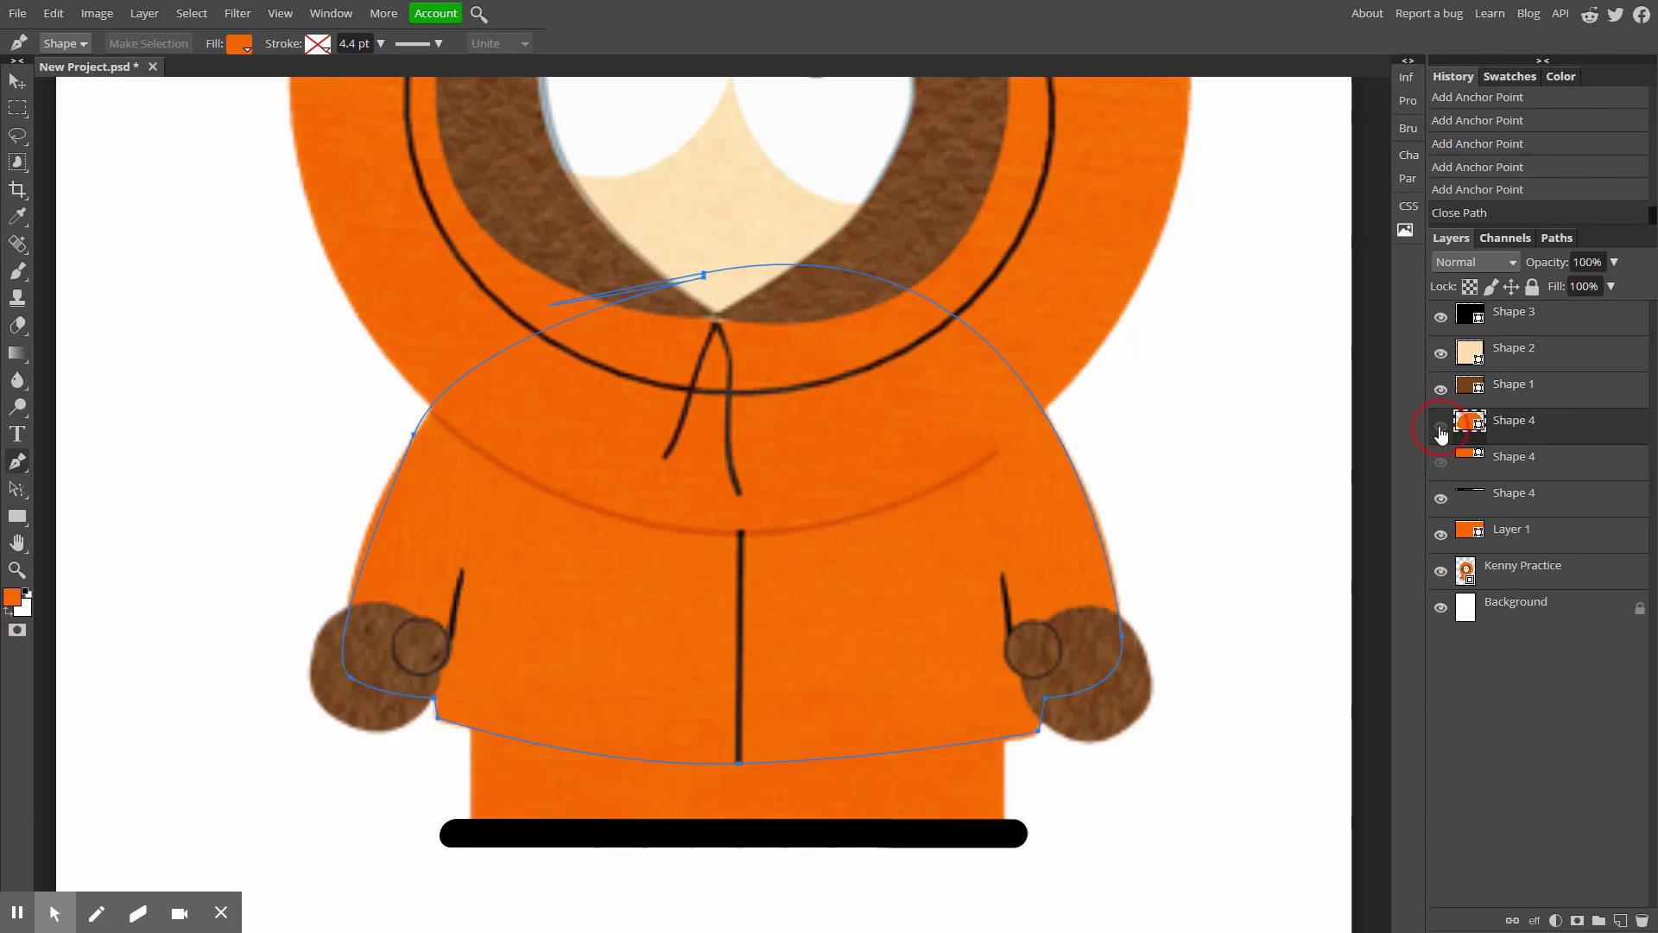
# Draw a circle over the left hand with the Ellipse tool and fill it with brown 7b4c26 sampled from the hood's fur.
pyautogui.click(18, 519)
pyautogui.click(105, 553)
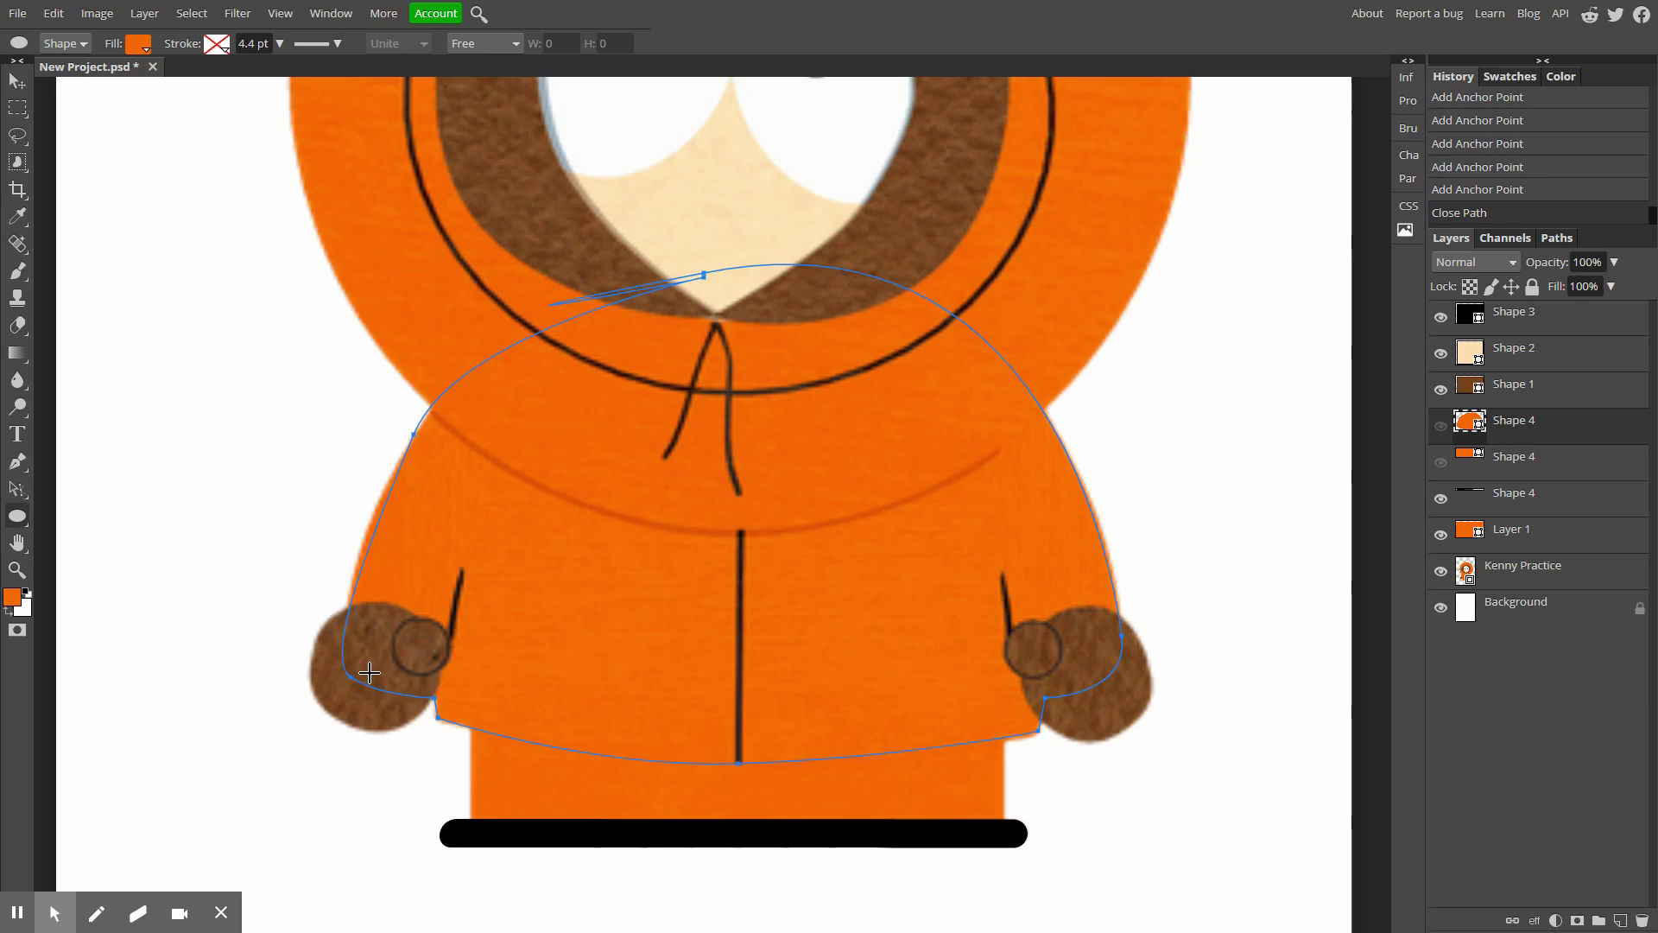
pyautogui.moveTo(371, 671); pyautogui.dragTo(434, 741)
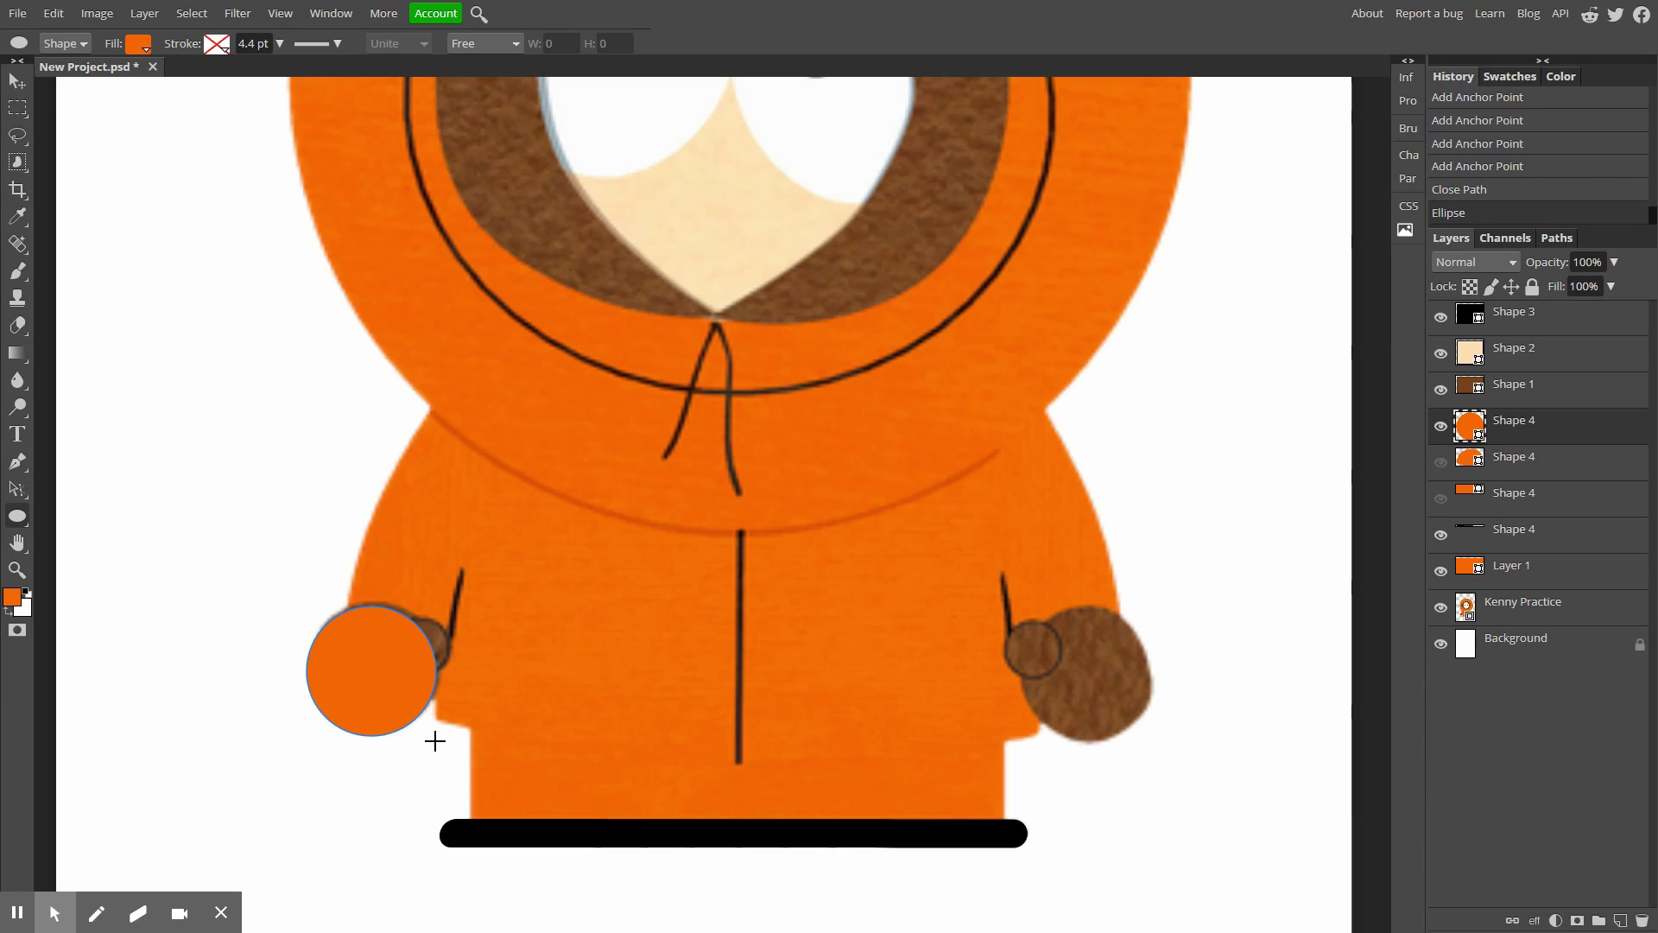
pyautogui.click(138, 44)
pyautogui.click(152, 121)
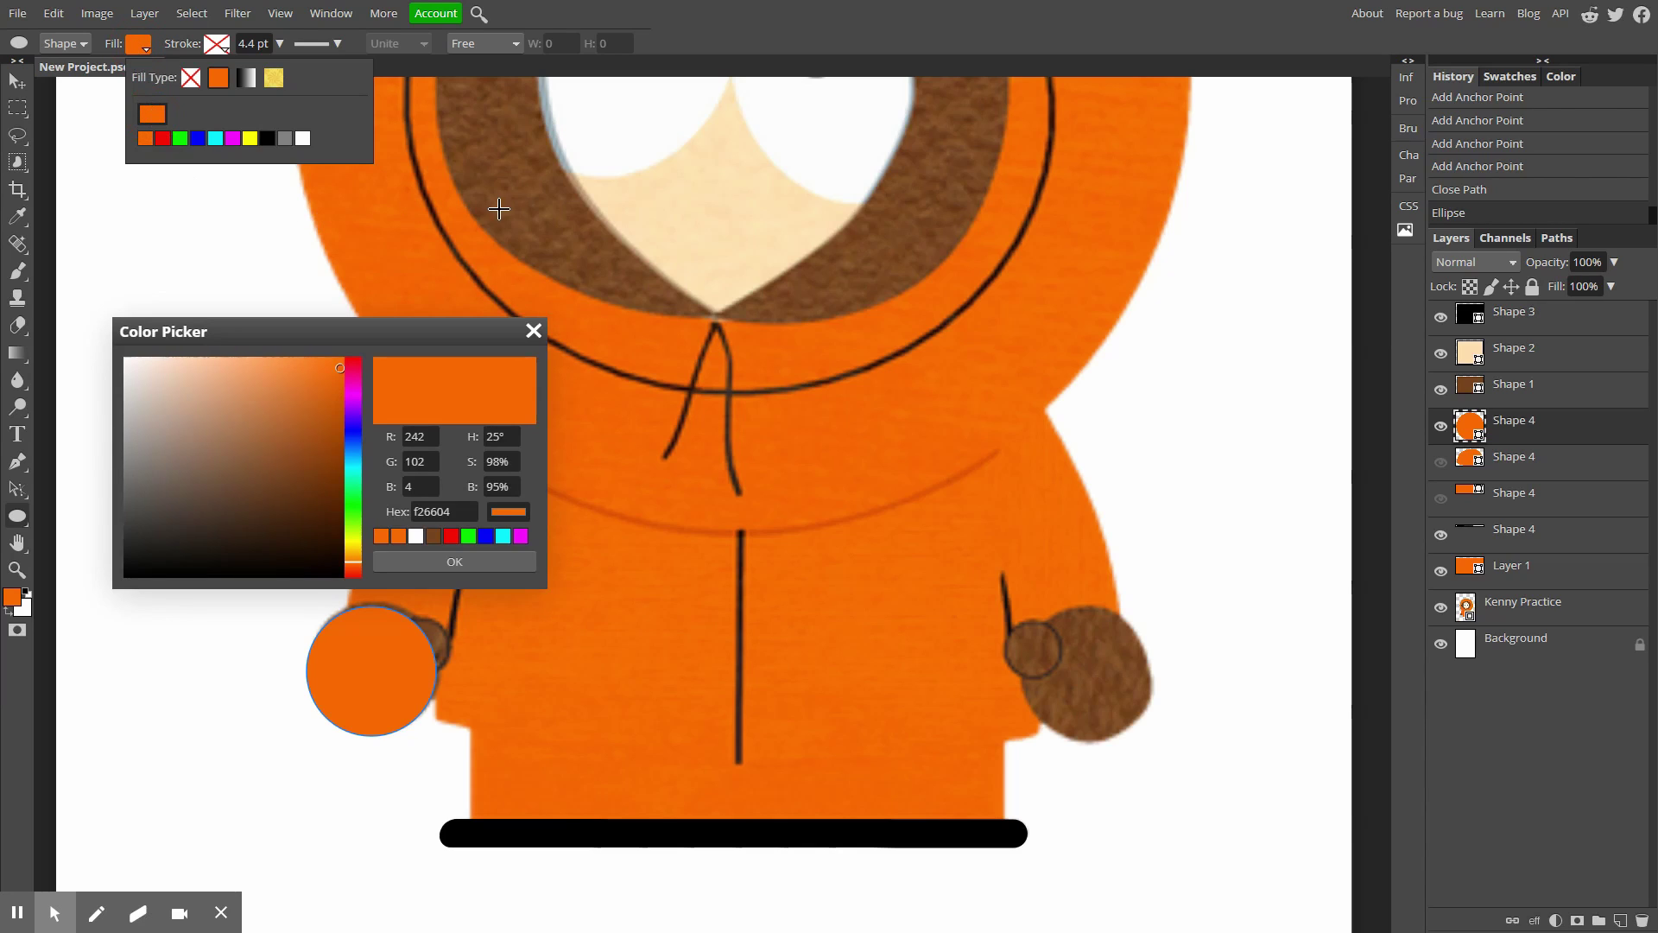
pyautogui.click(542, 210)
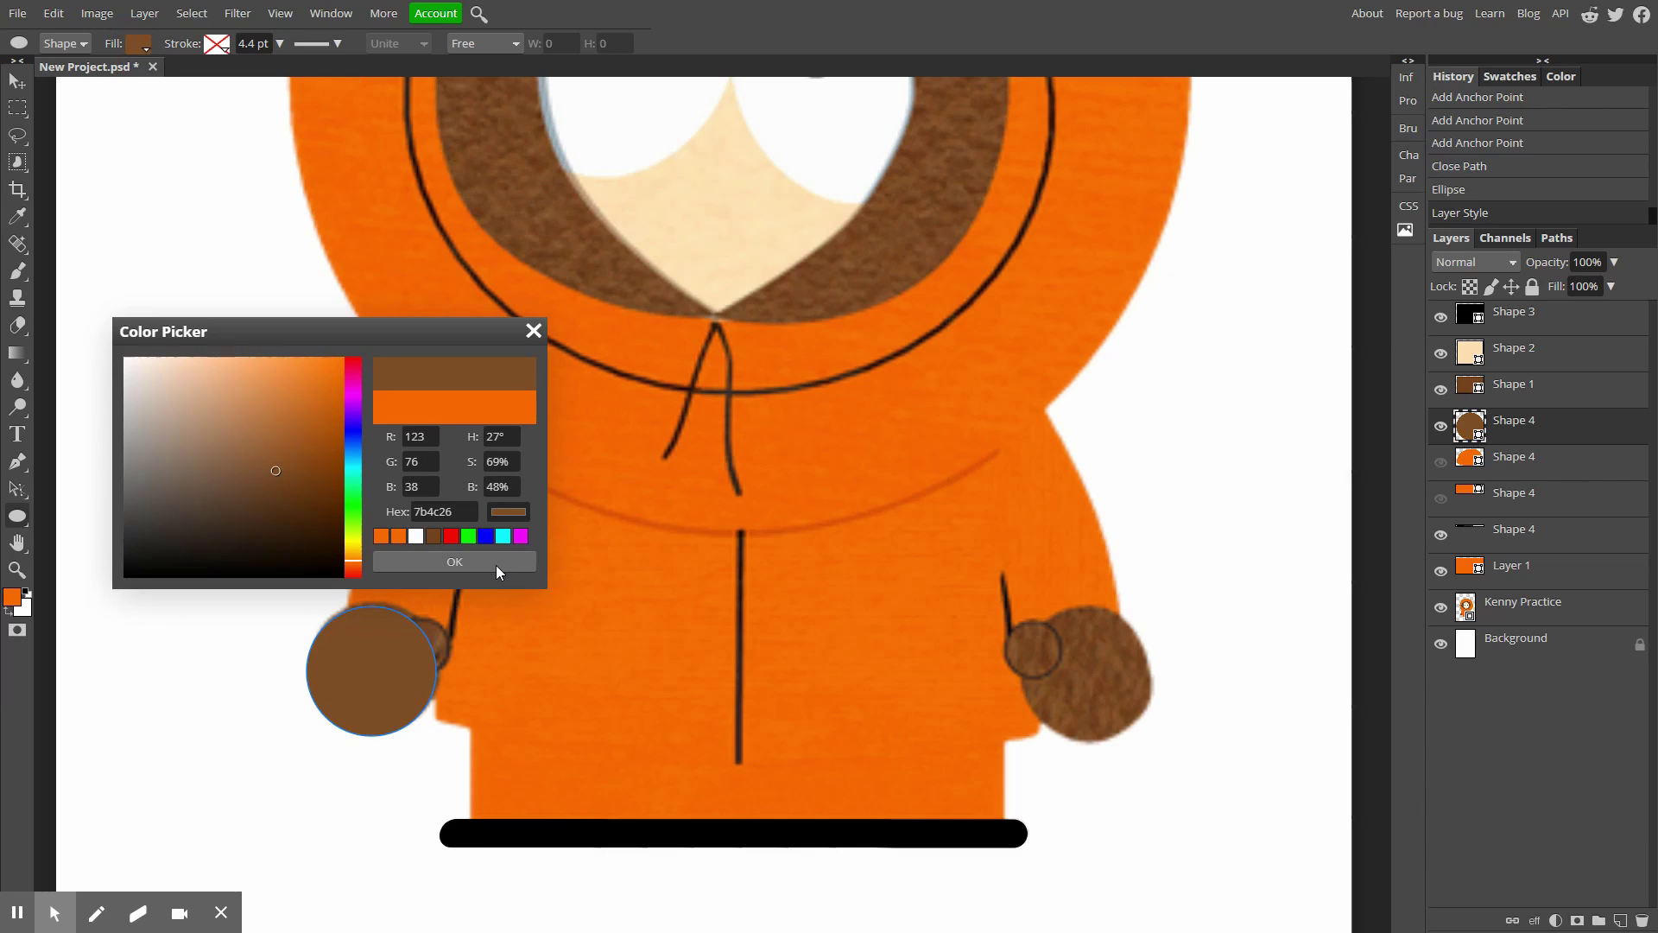
pyautogui.click(495, 563)
# Draw matching brown circles over the left thumb, the right hand and the right thumb.
pyautogui.moveTo(423, 640); pyautogui.dragTo(450, 667)
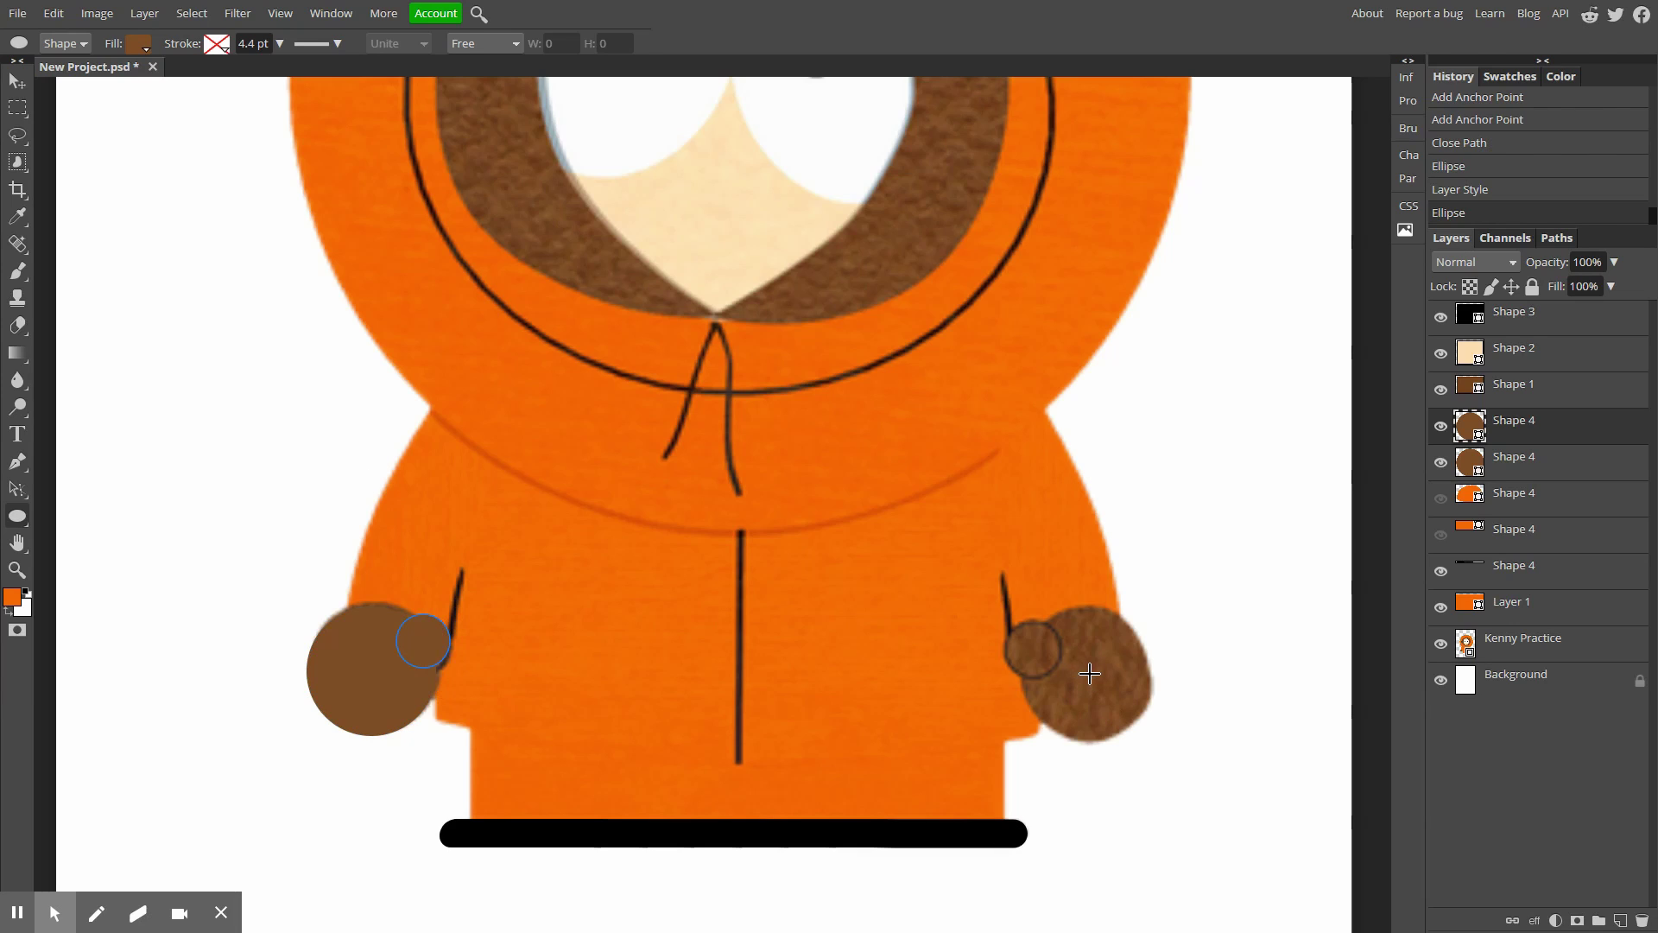
pyautogui.moveTo(1090, 676); pyautogui.dragTo(1154, 768)
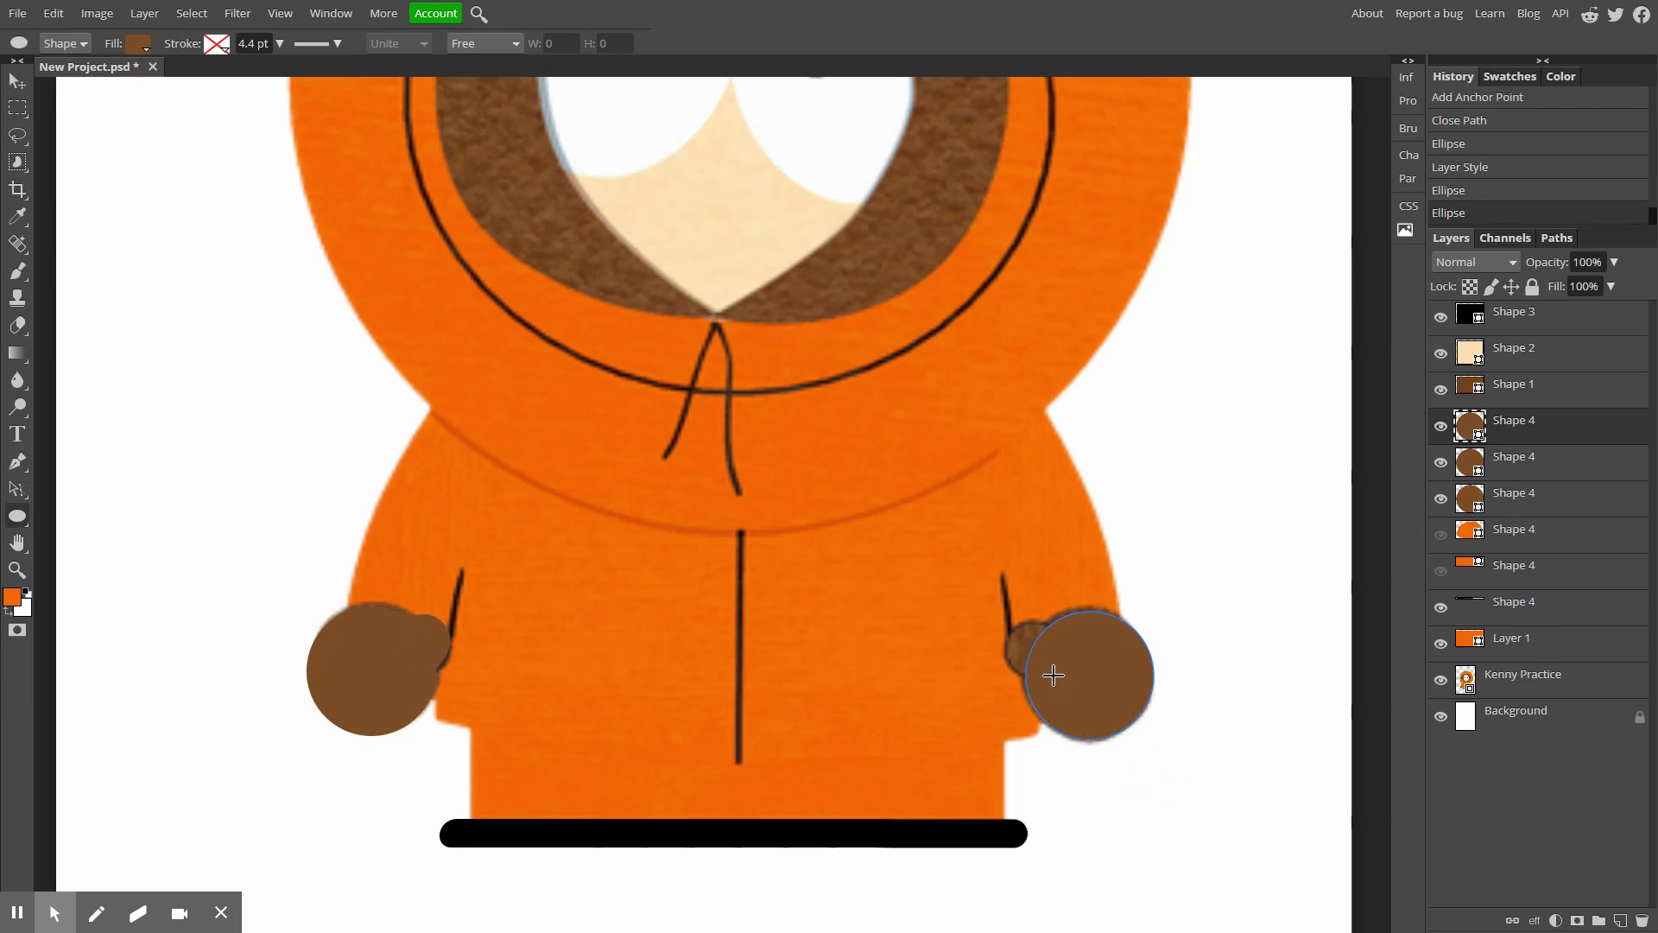
pyautogui.moveTo(1032, 650); pyautogui.dragTo(1059, 673)
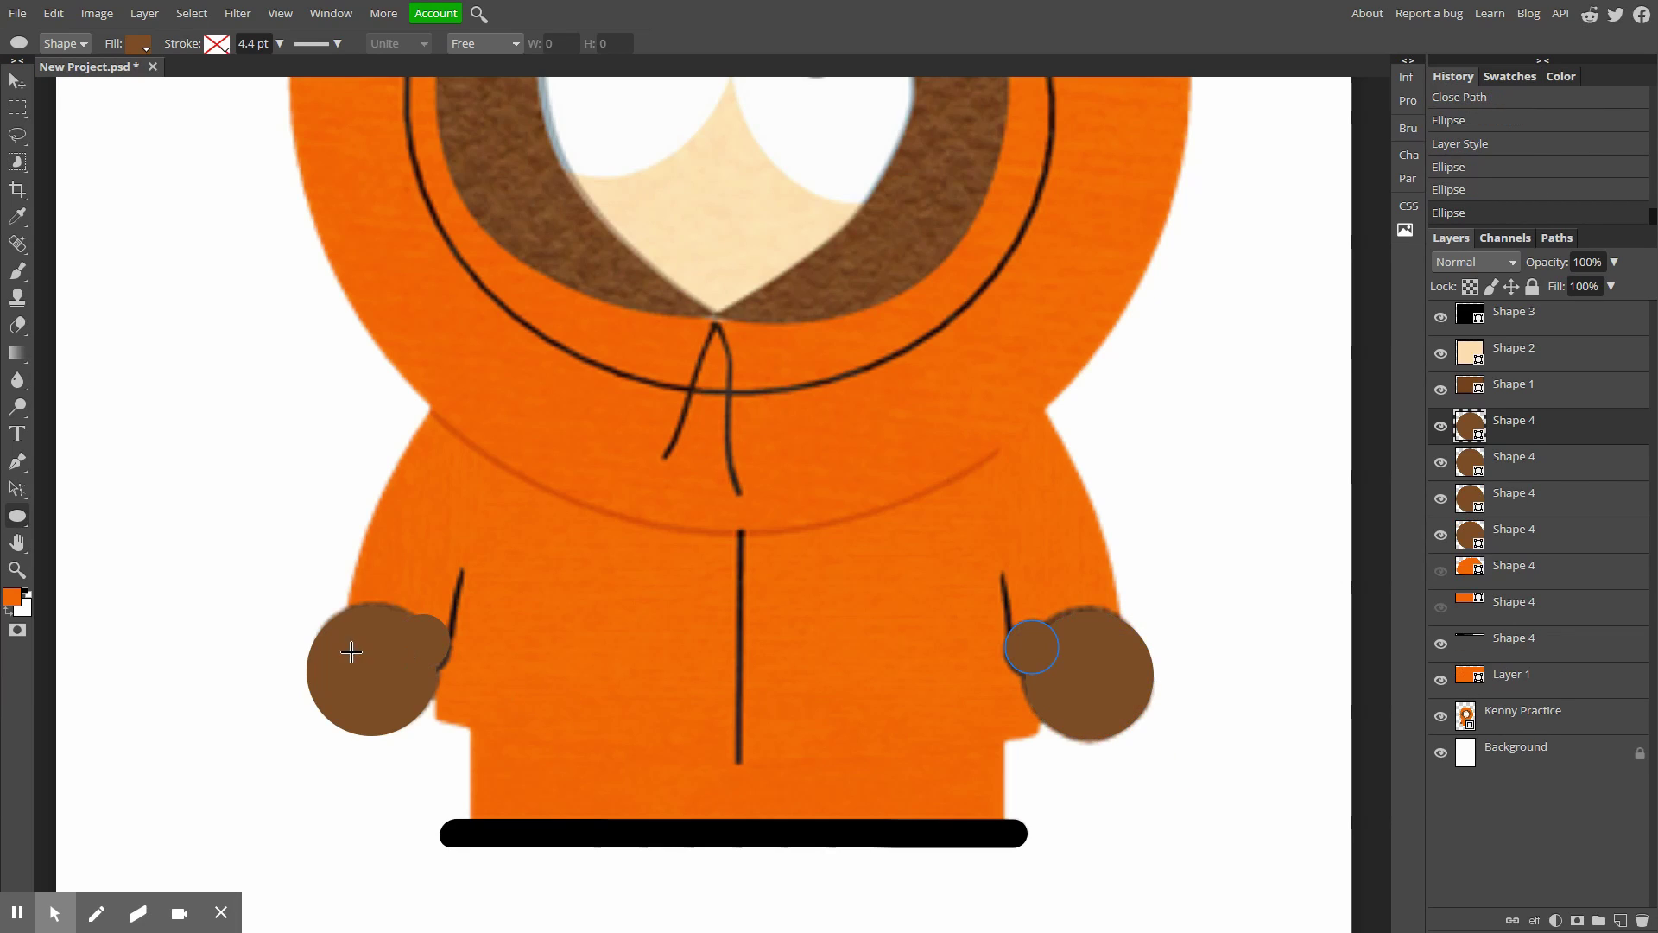
# Give both thumb circles a solid black 4.4 pt stroke.
pyautogui.click(216, 44)
pyautogui.click(295, 79)
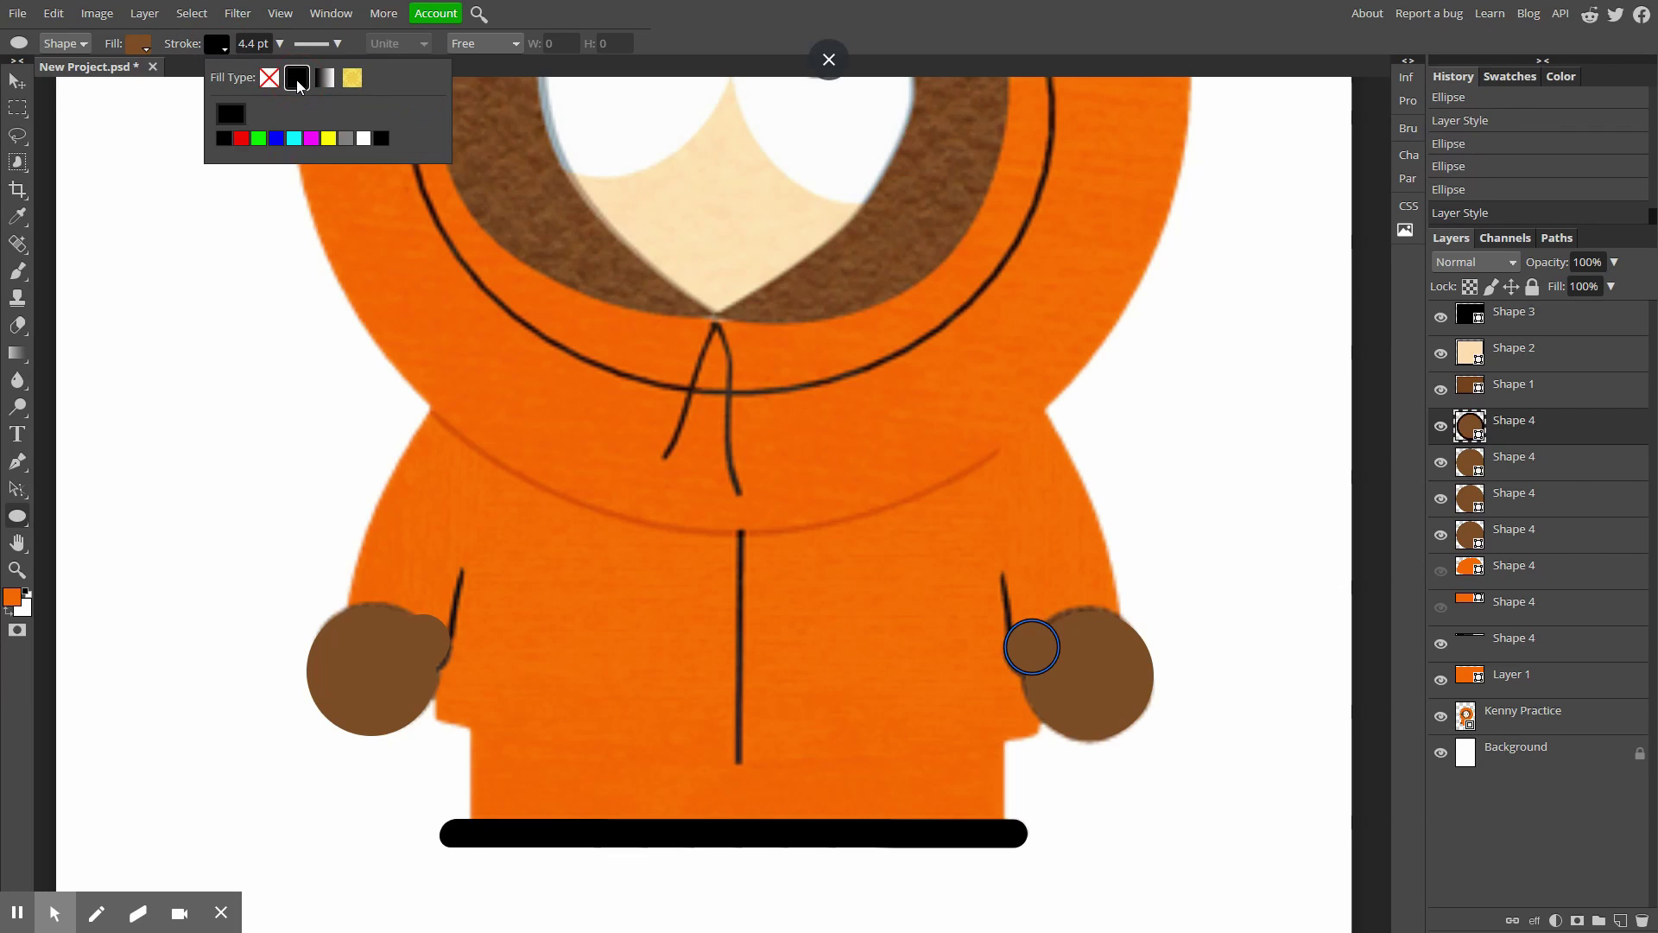
pyautogui.click(18, 80)
pyautogui.click(432, 641)
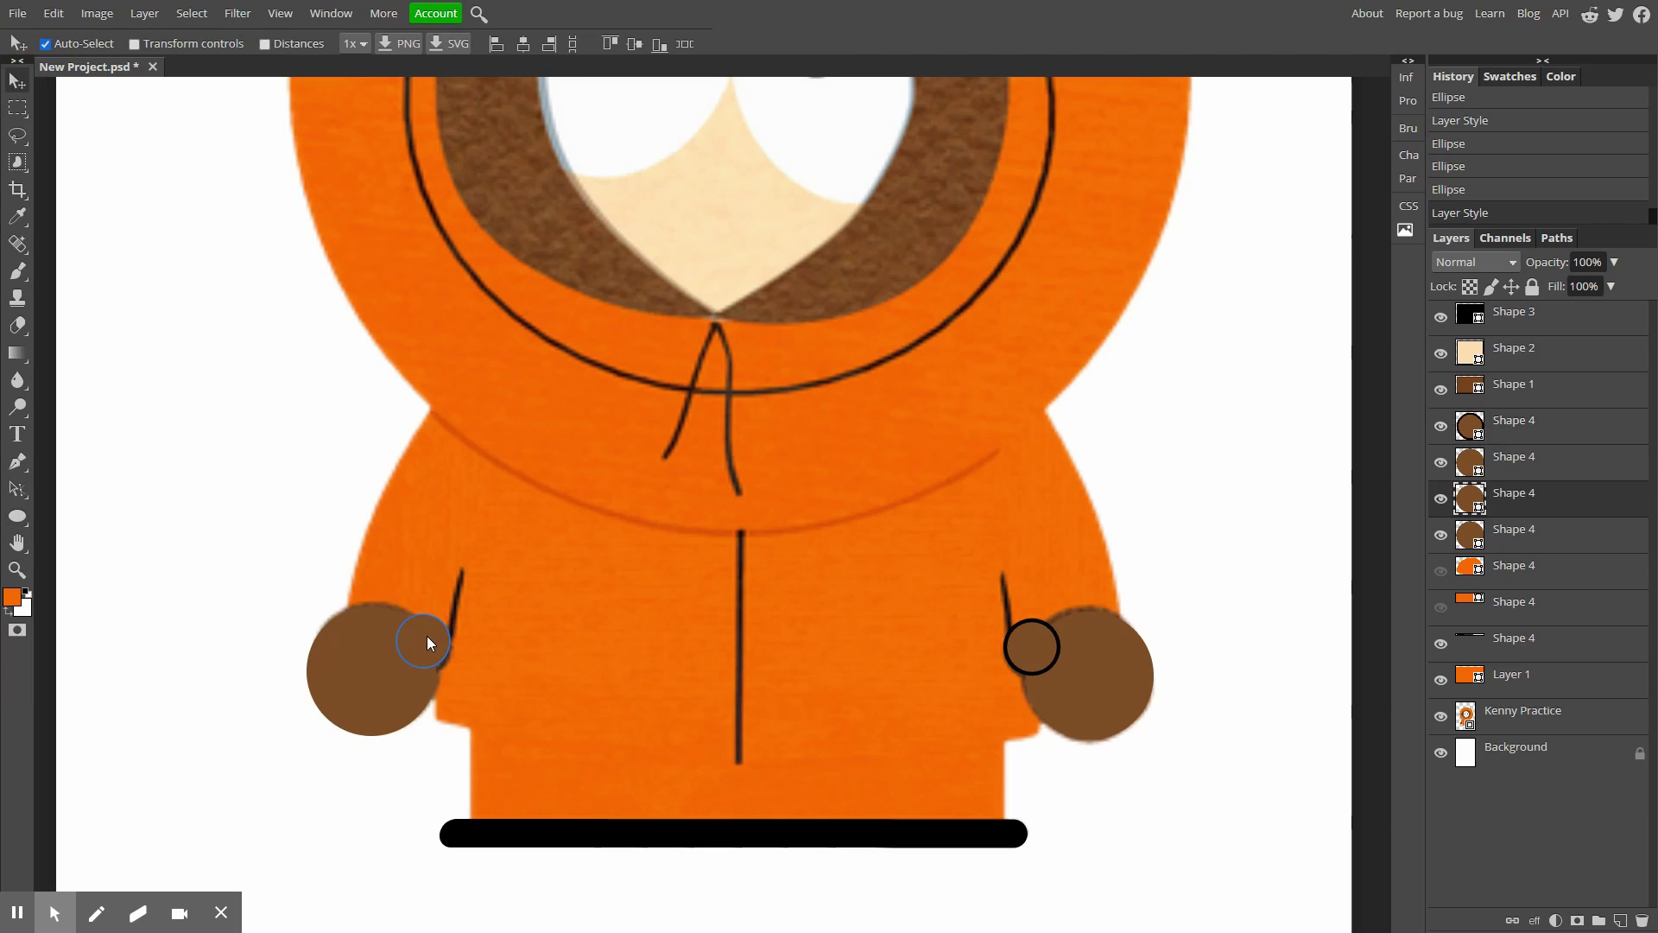
pyautogui.click(17, 517)
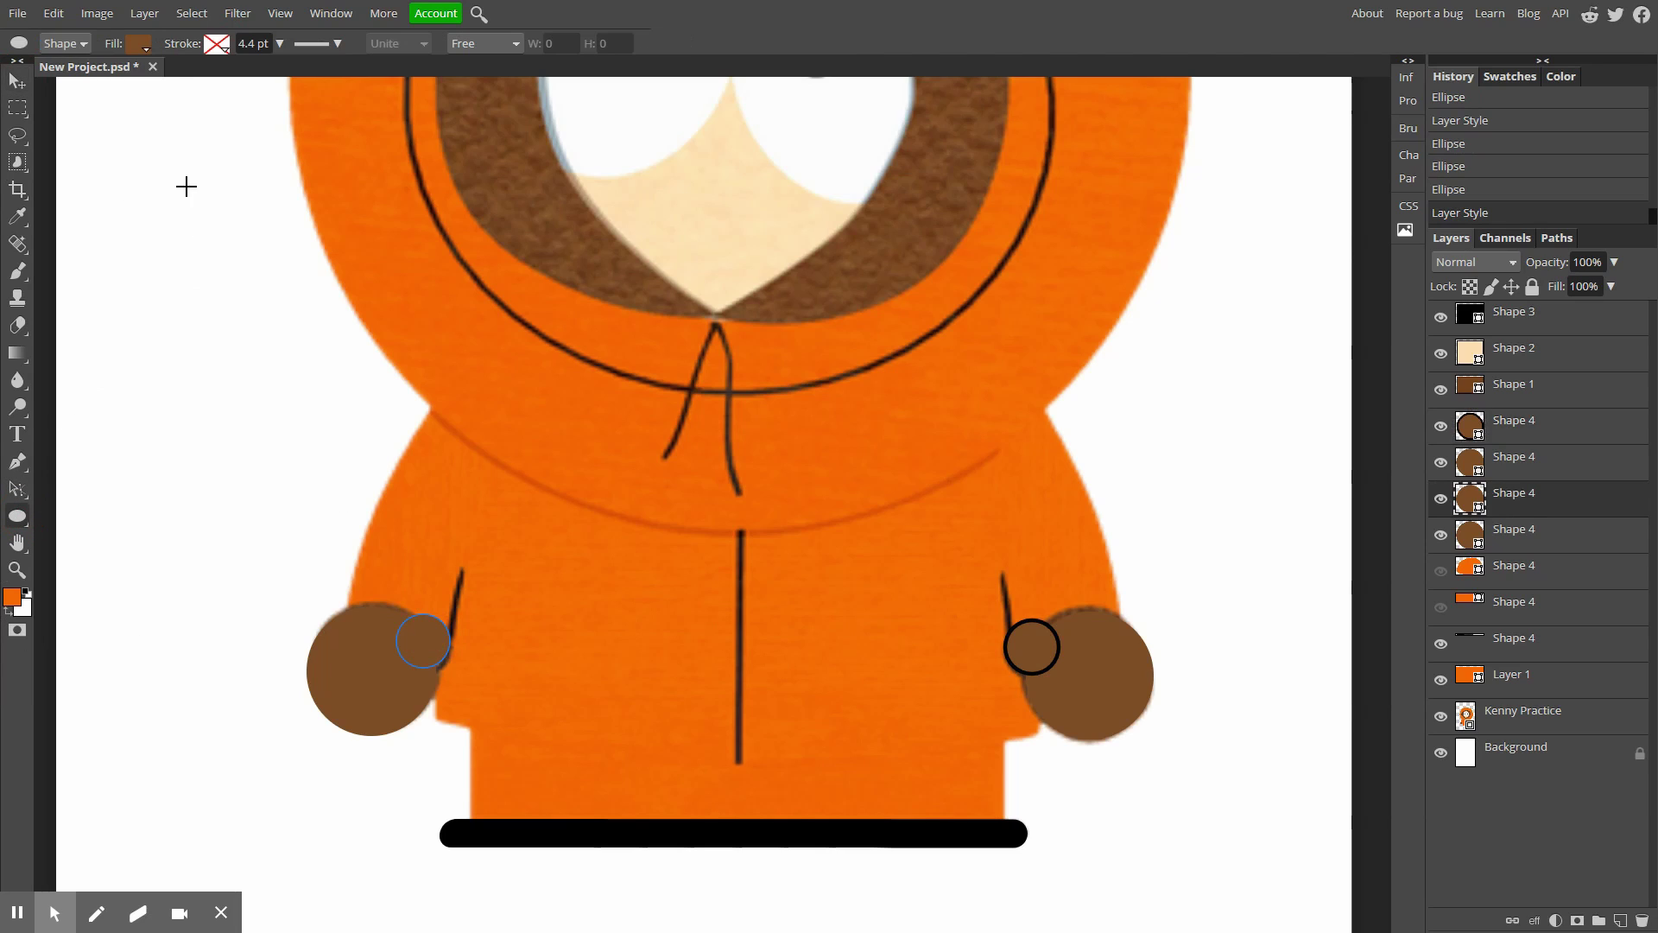
pyautogui.click(222, 49)
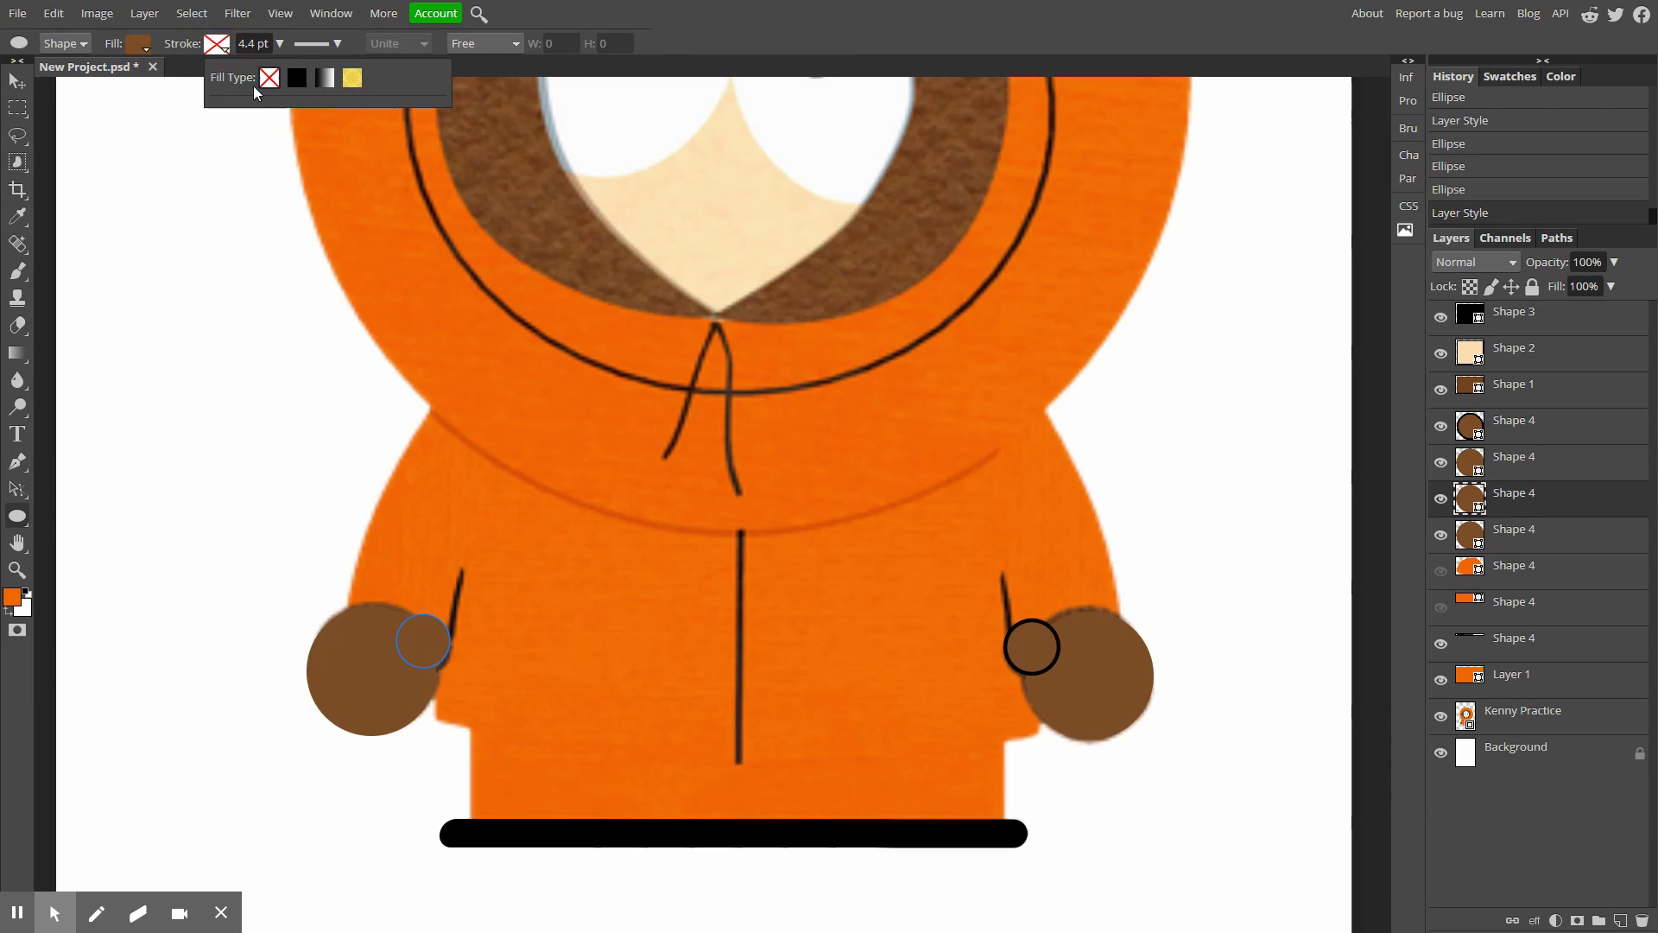
pyautogui.click(297, 77)
# Draw a large circle from the face's centre outward to cover the whole hood, using the Ellipse tool.
pyautogui.scroll(2, 614, 458)
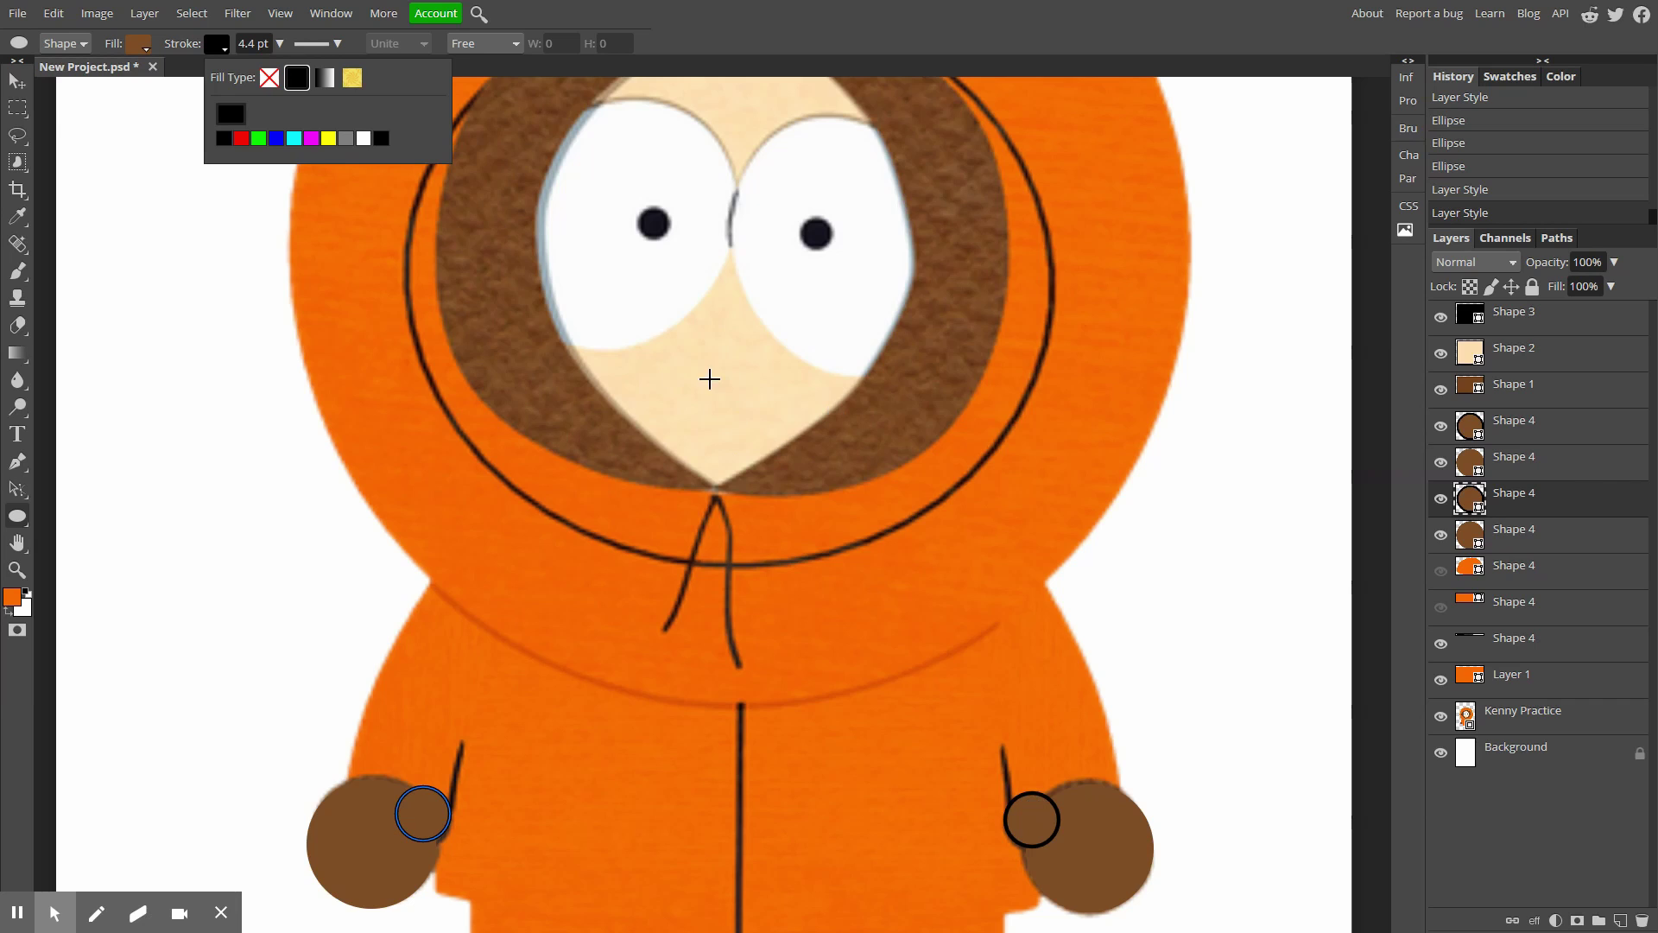
pyautogui.scroll(2, 711, 425)
pyautogui.click(874, 62)
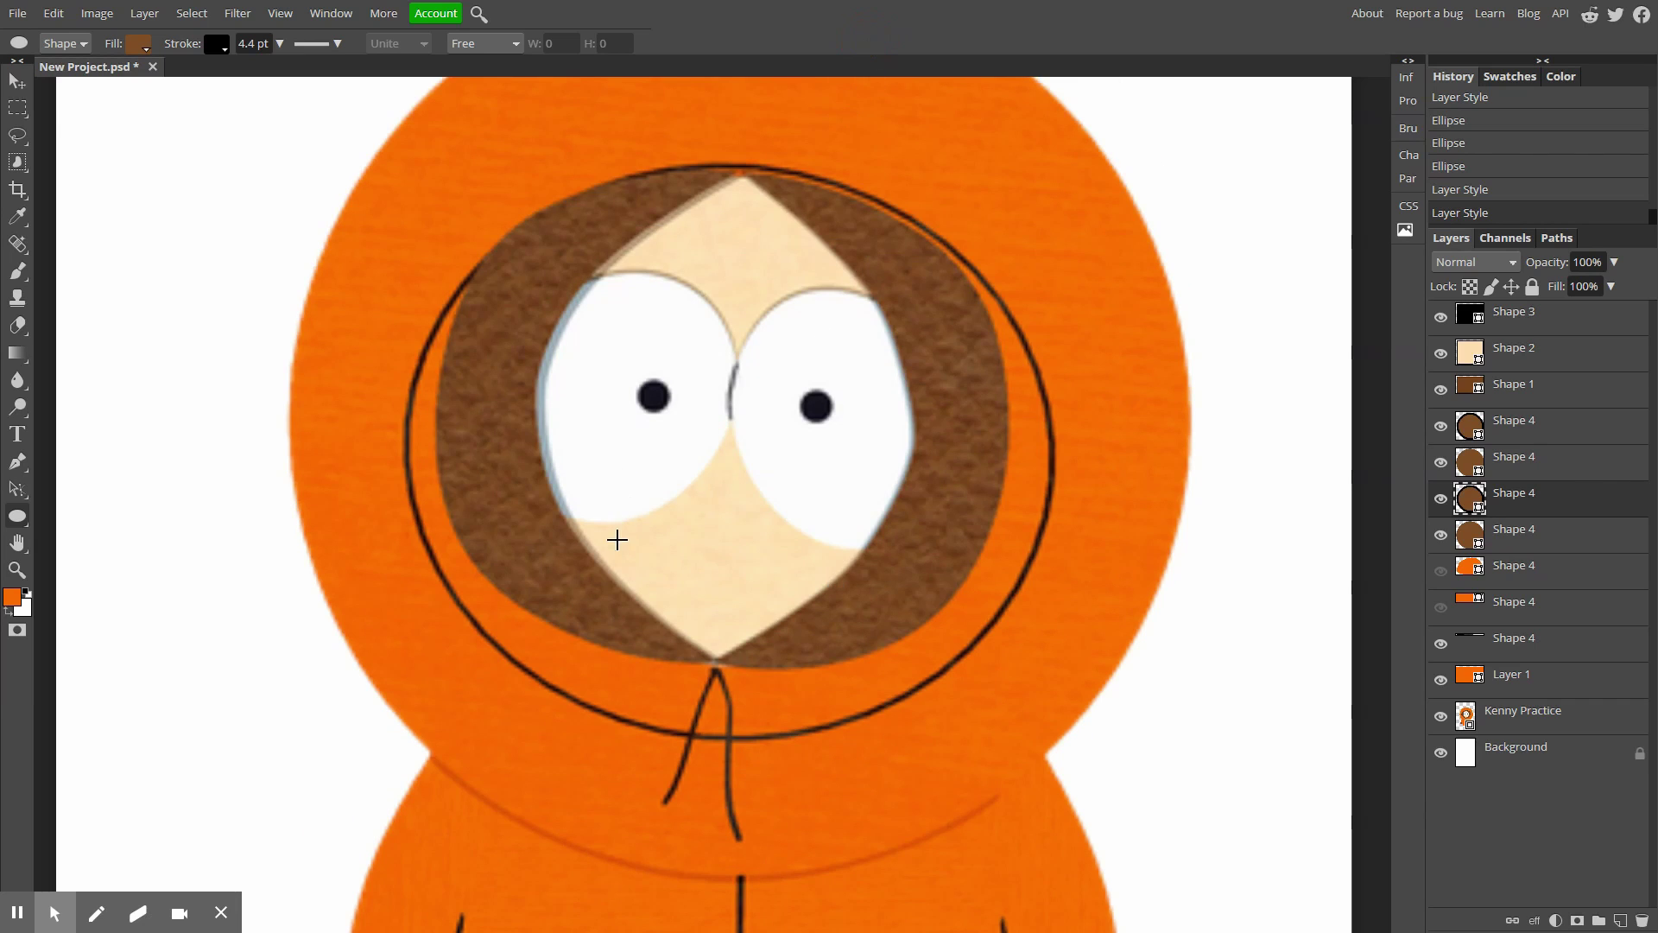
pyautogui.scroll(-2, 699, 454)
pyautogui.scroll(1, 699, 457)
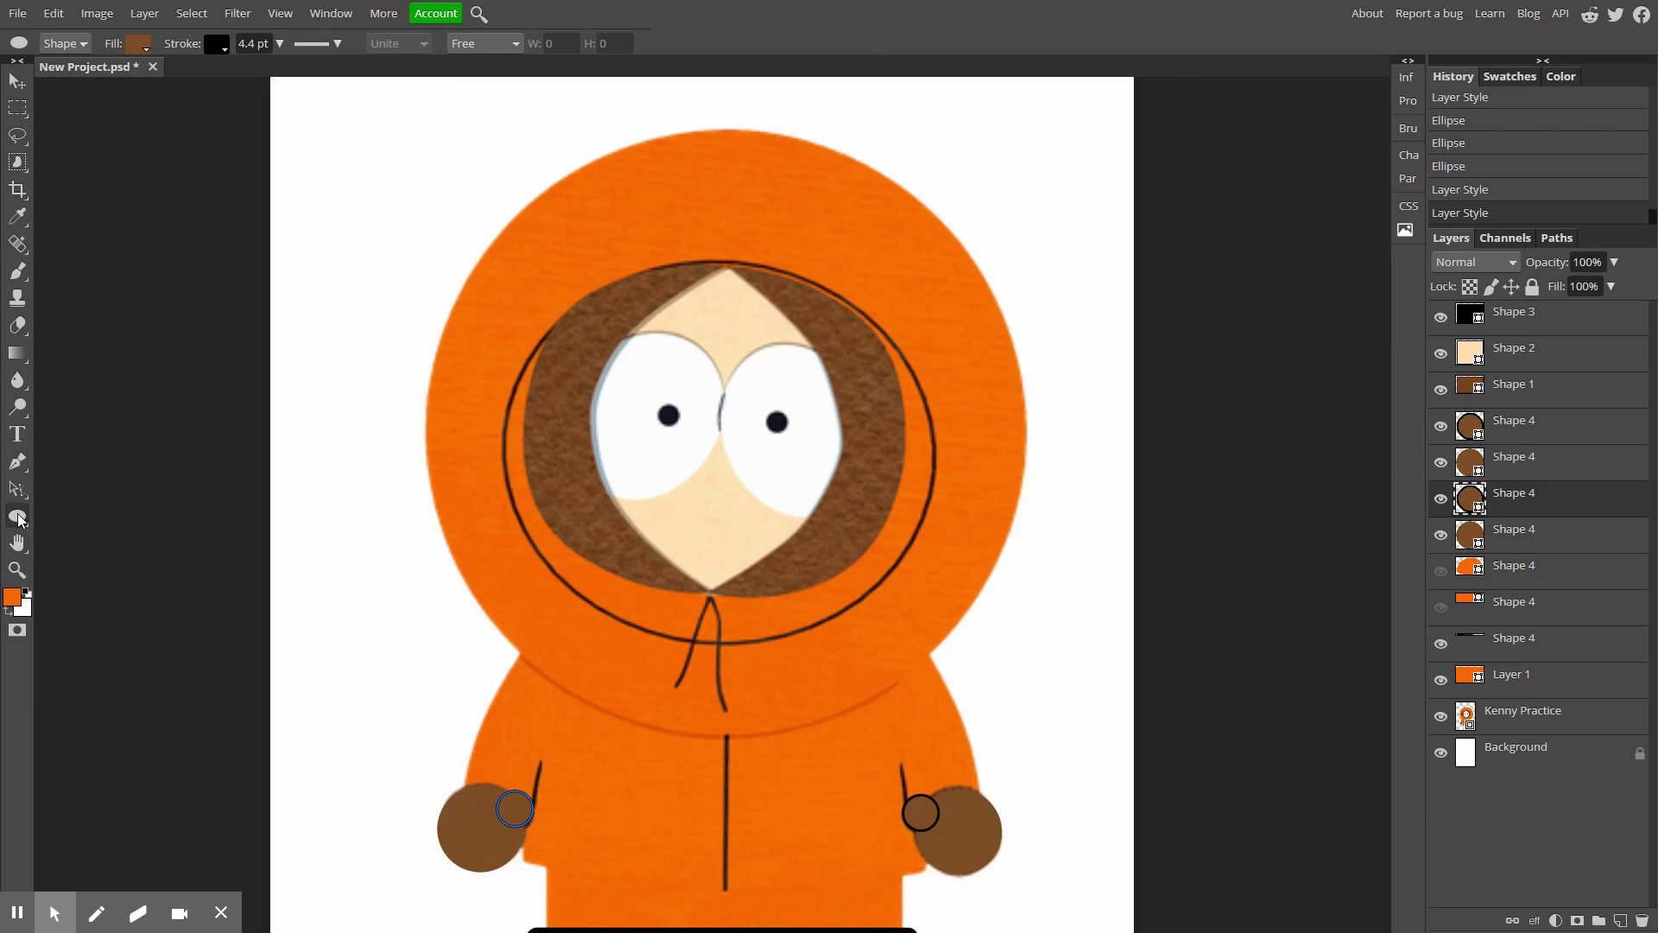
pyautogui.rightClick(18, 518)
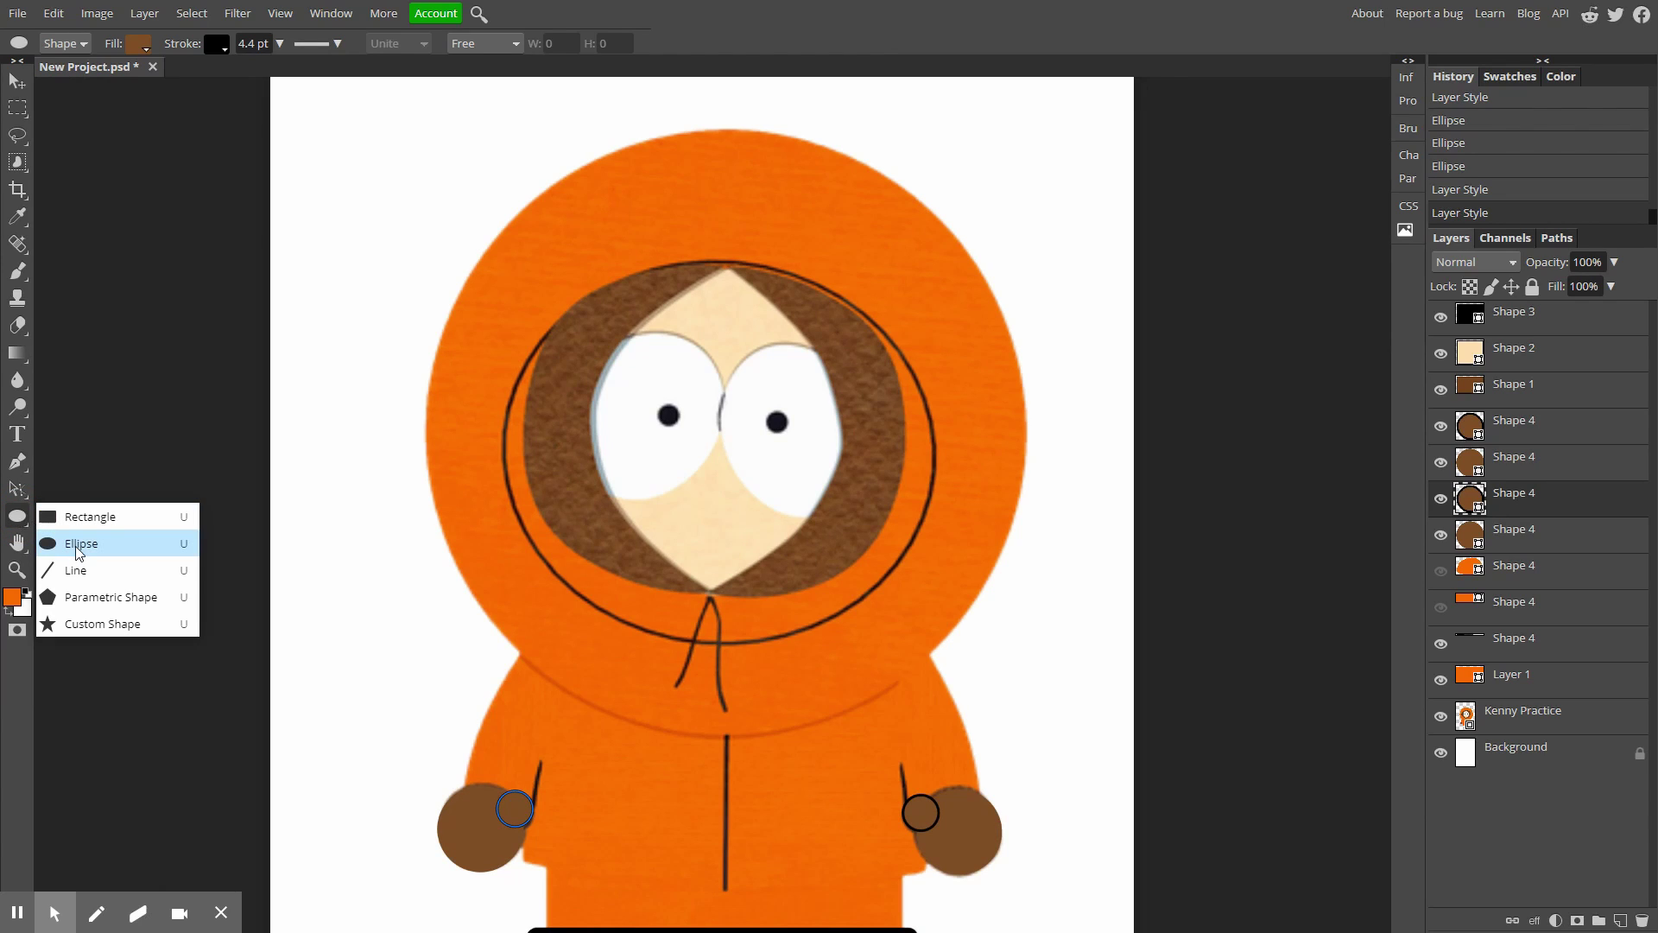
pyautogui.click(18, 519)
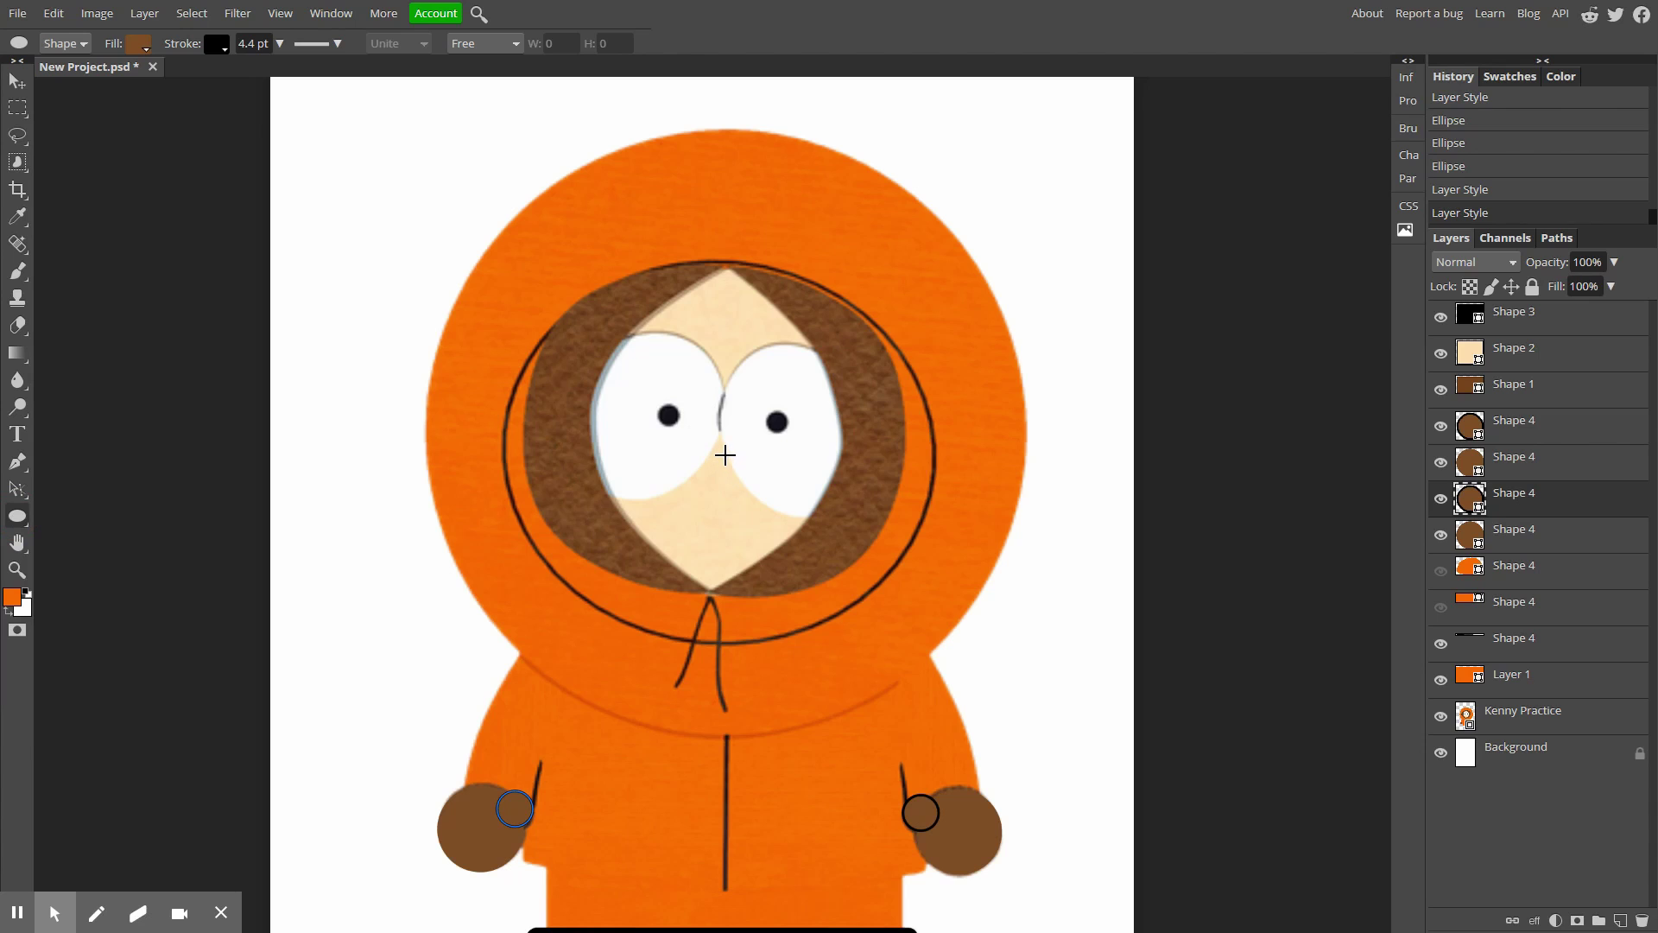
pyautogui.moveTo(726, 448); pyautogui.dragTo(1026, 779)
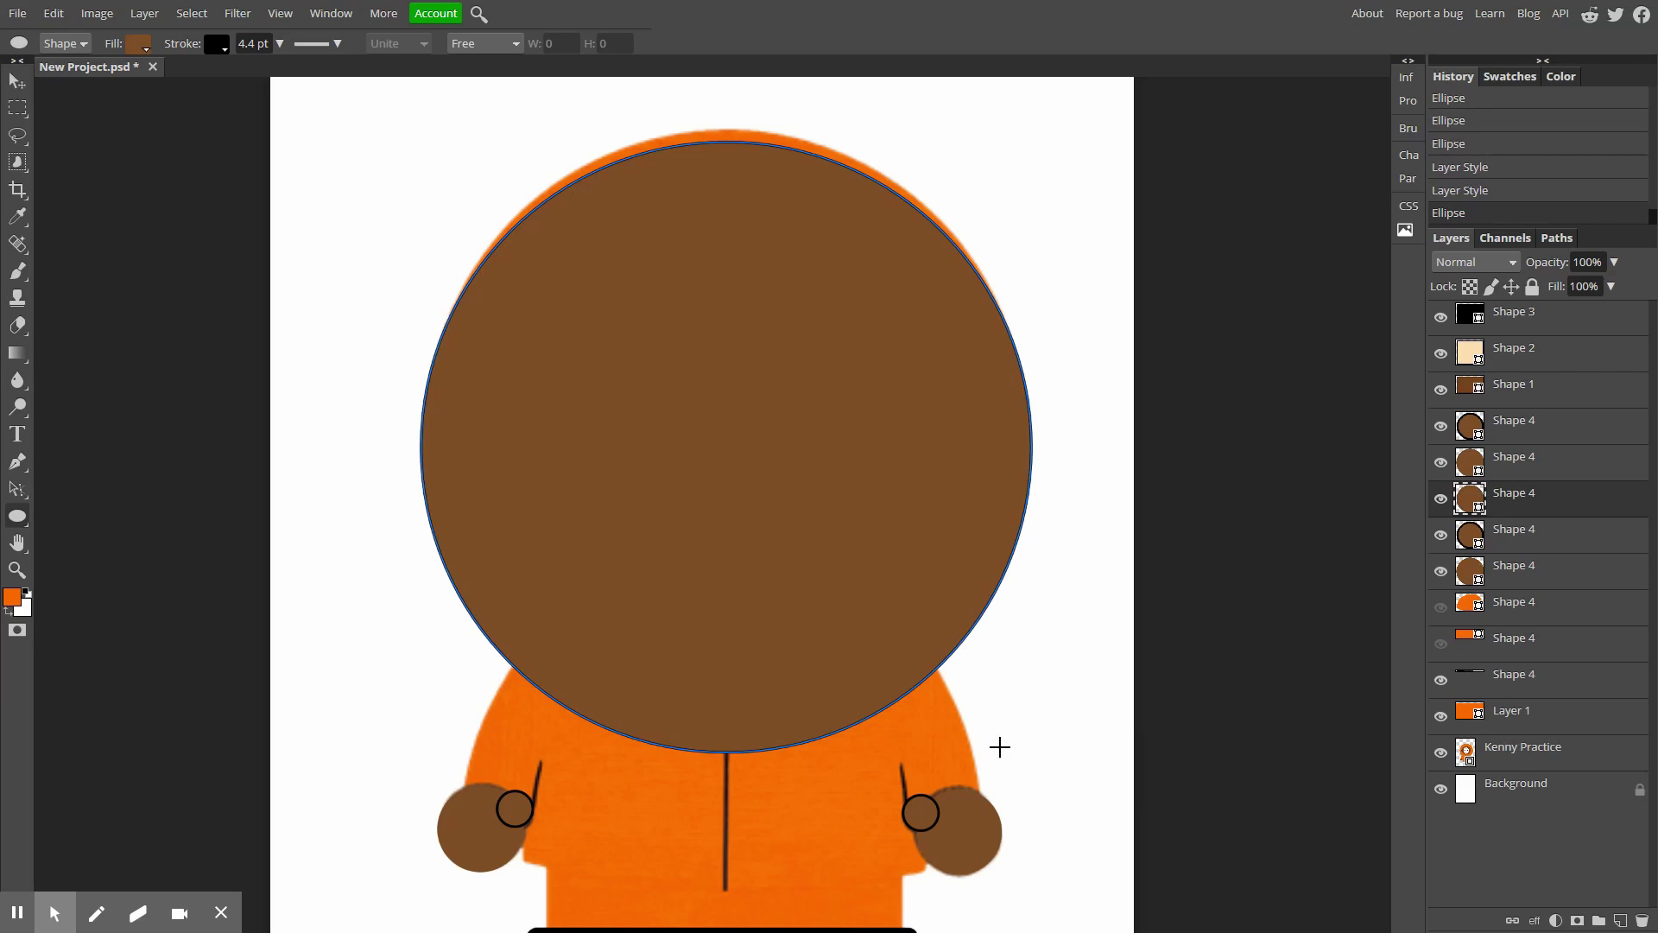
# Move the large circle slightly upward to line it up with the hood's outline.
pyautogui.press('F11')
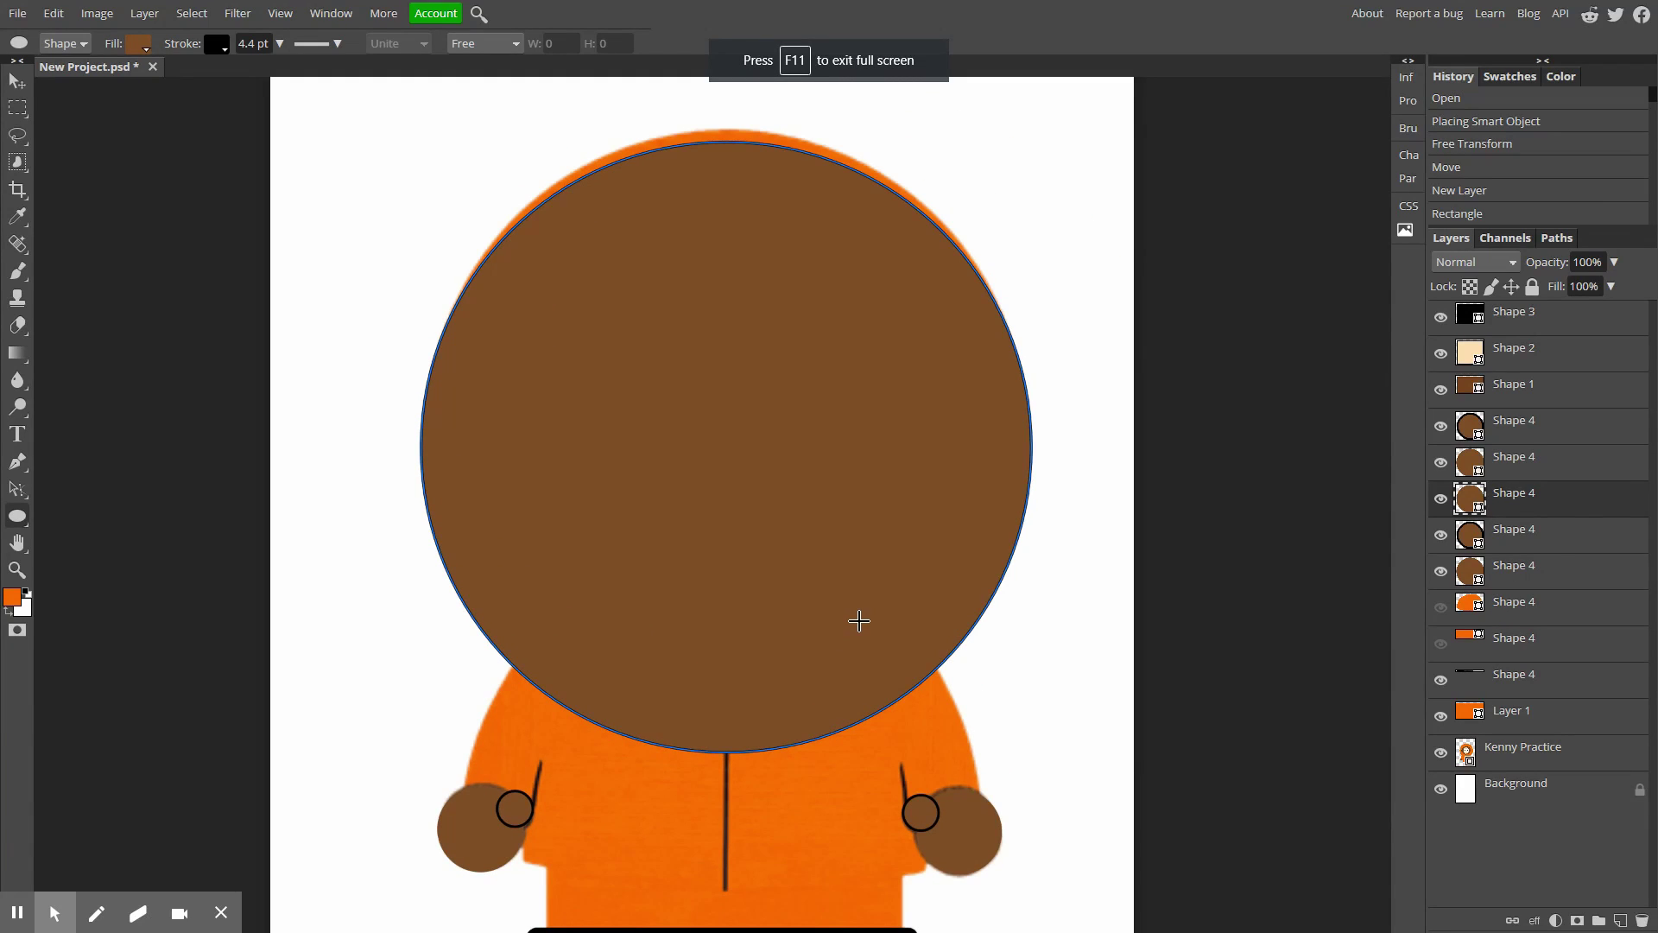
pyautogui.press('v')
pyautogui.moveTo(852, 593); pyautogui.dragTo(851, 575)
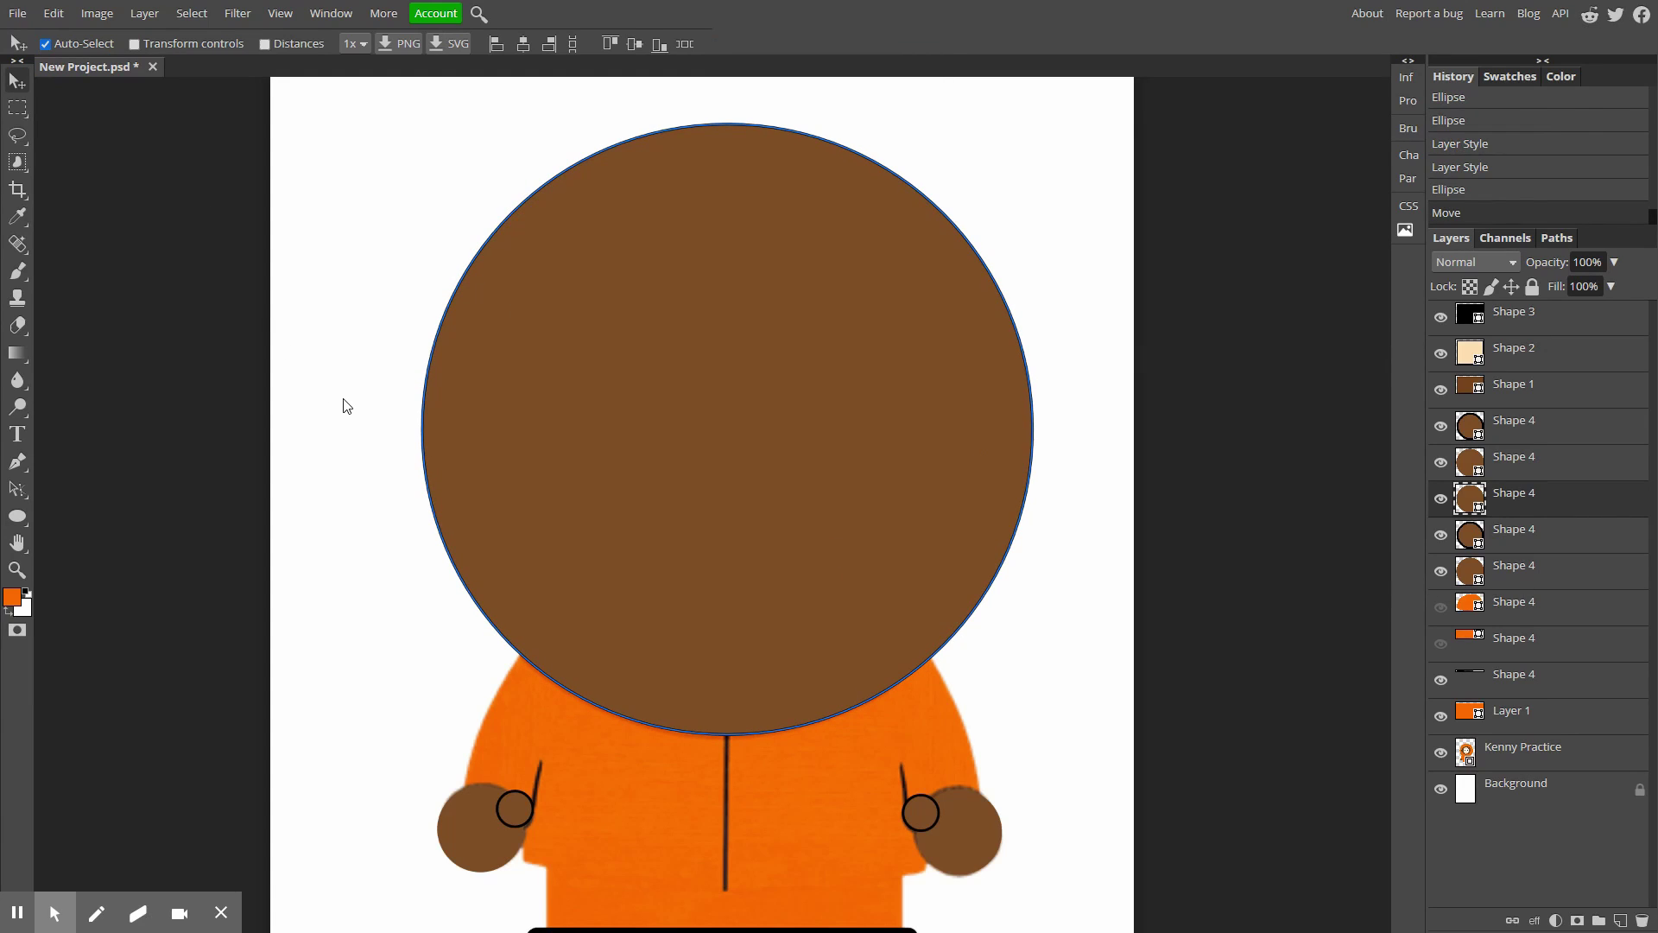
# Fill the large hood circle with orange f26604 sampled from the orange swatch and hide its layer.
pyautogui.click(17, 517)
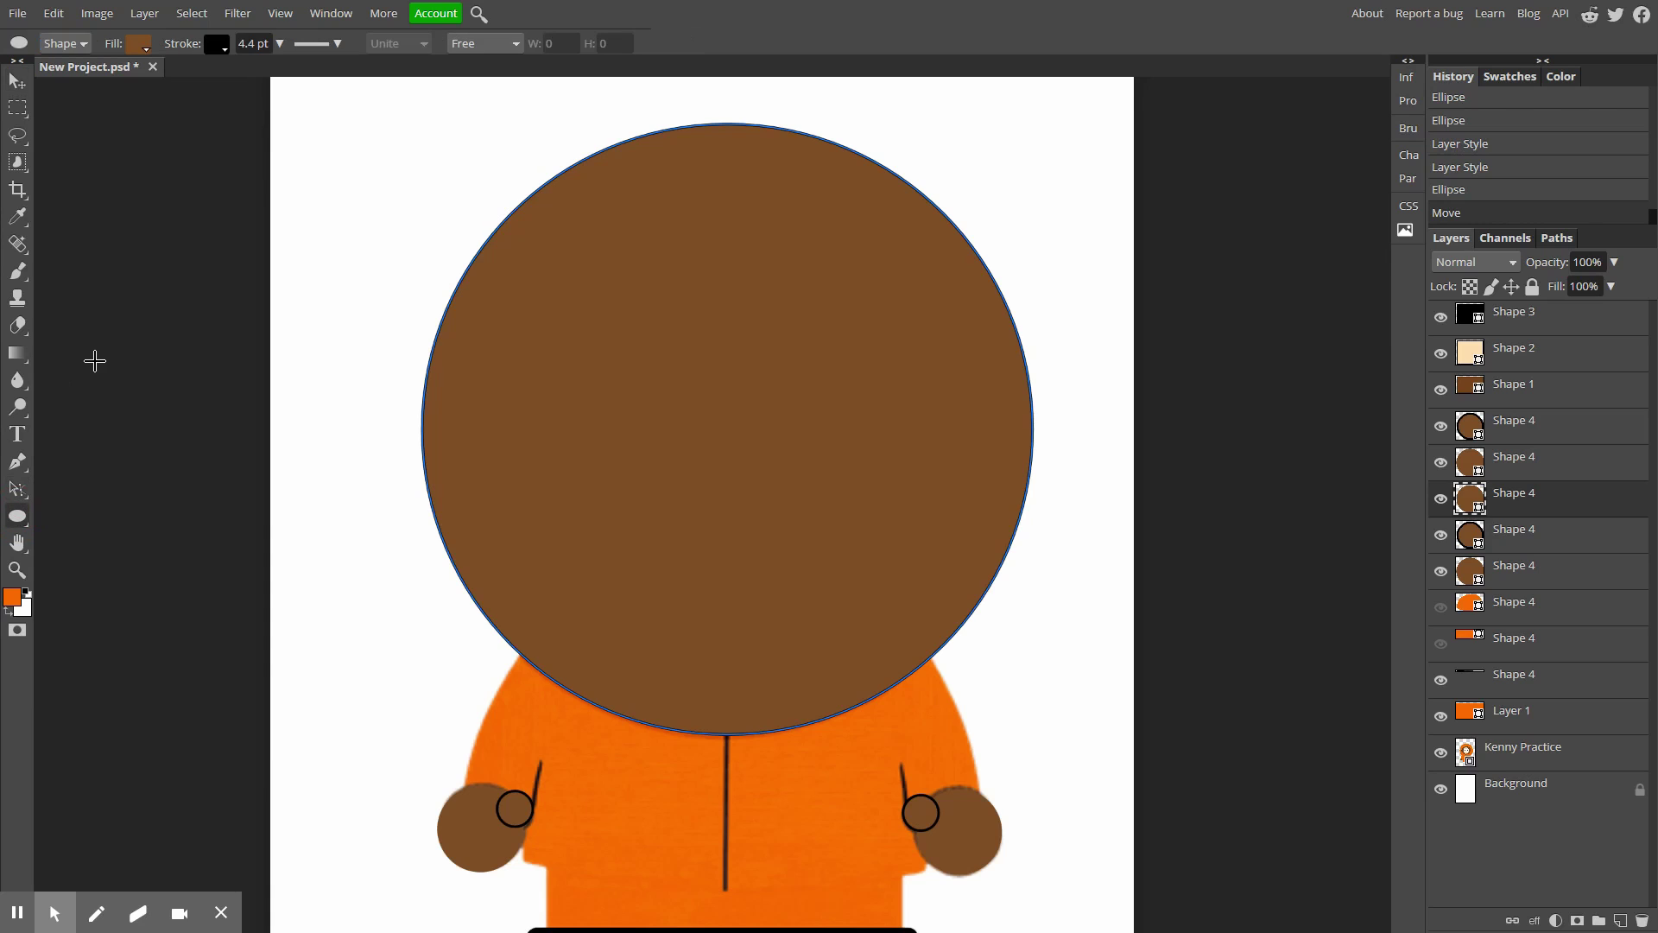
pyautogui.click(138, 45)
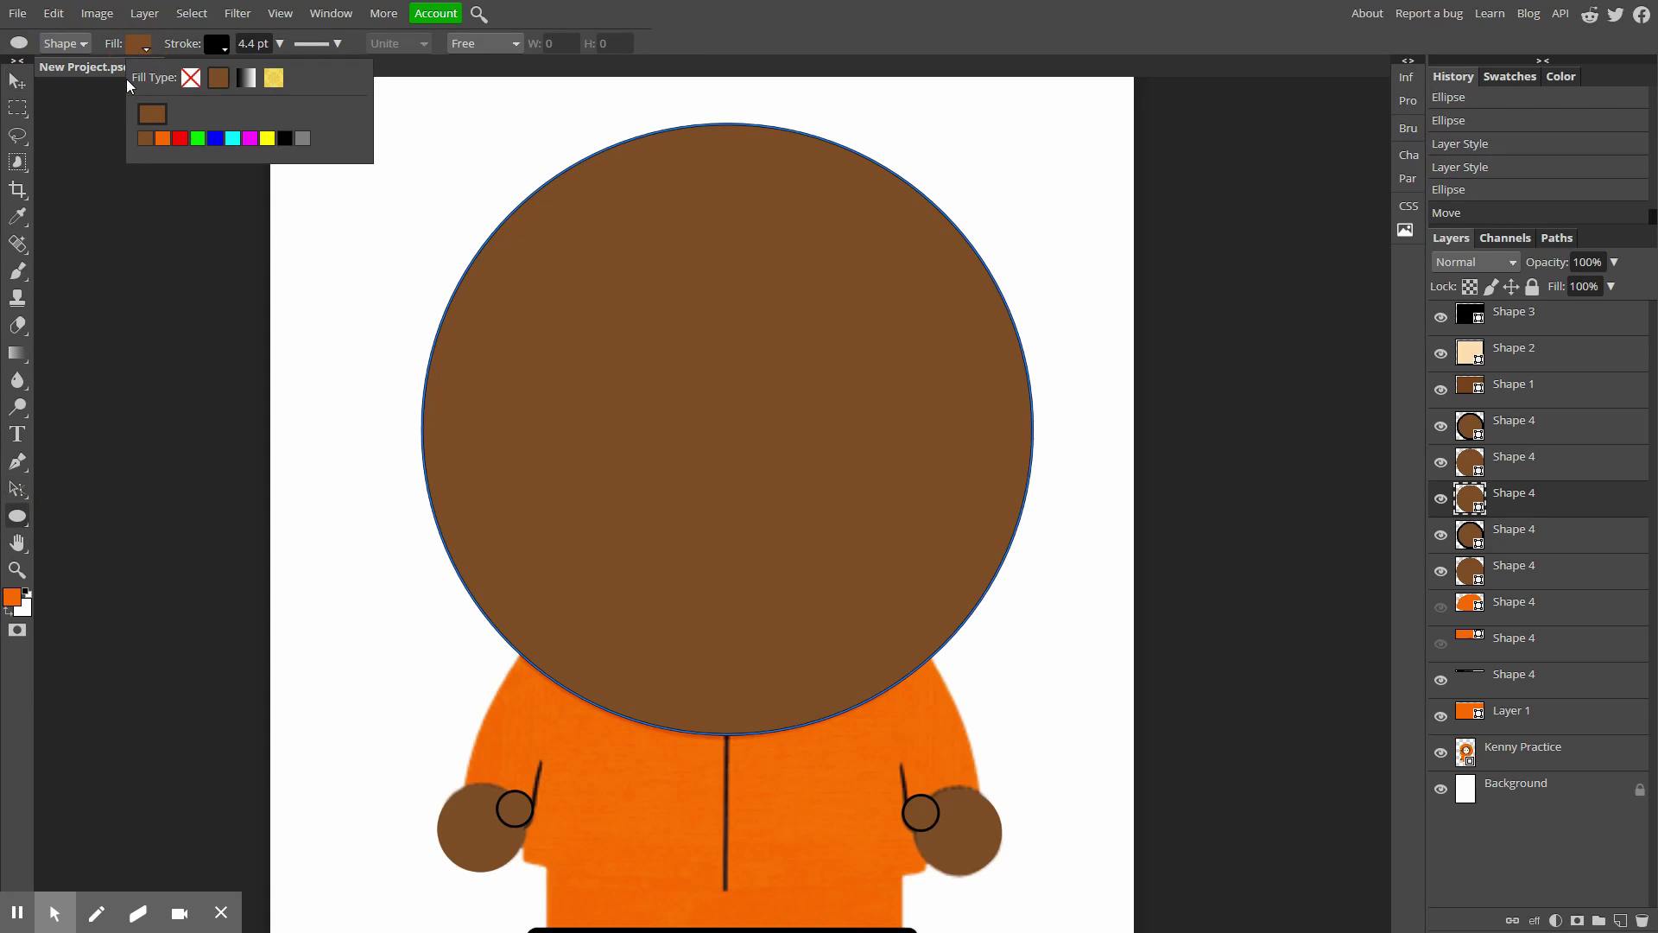
pyautogui.click(191, 79)
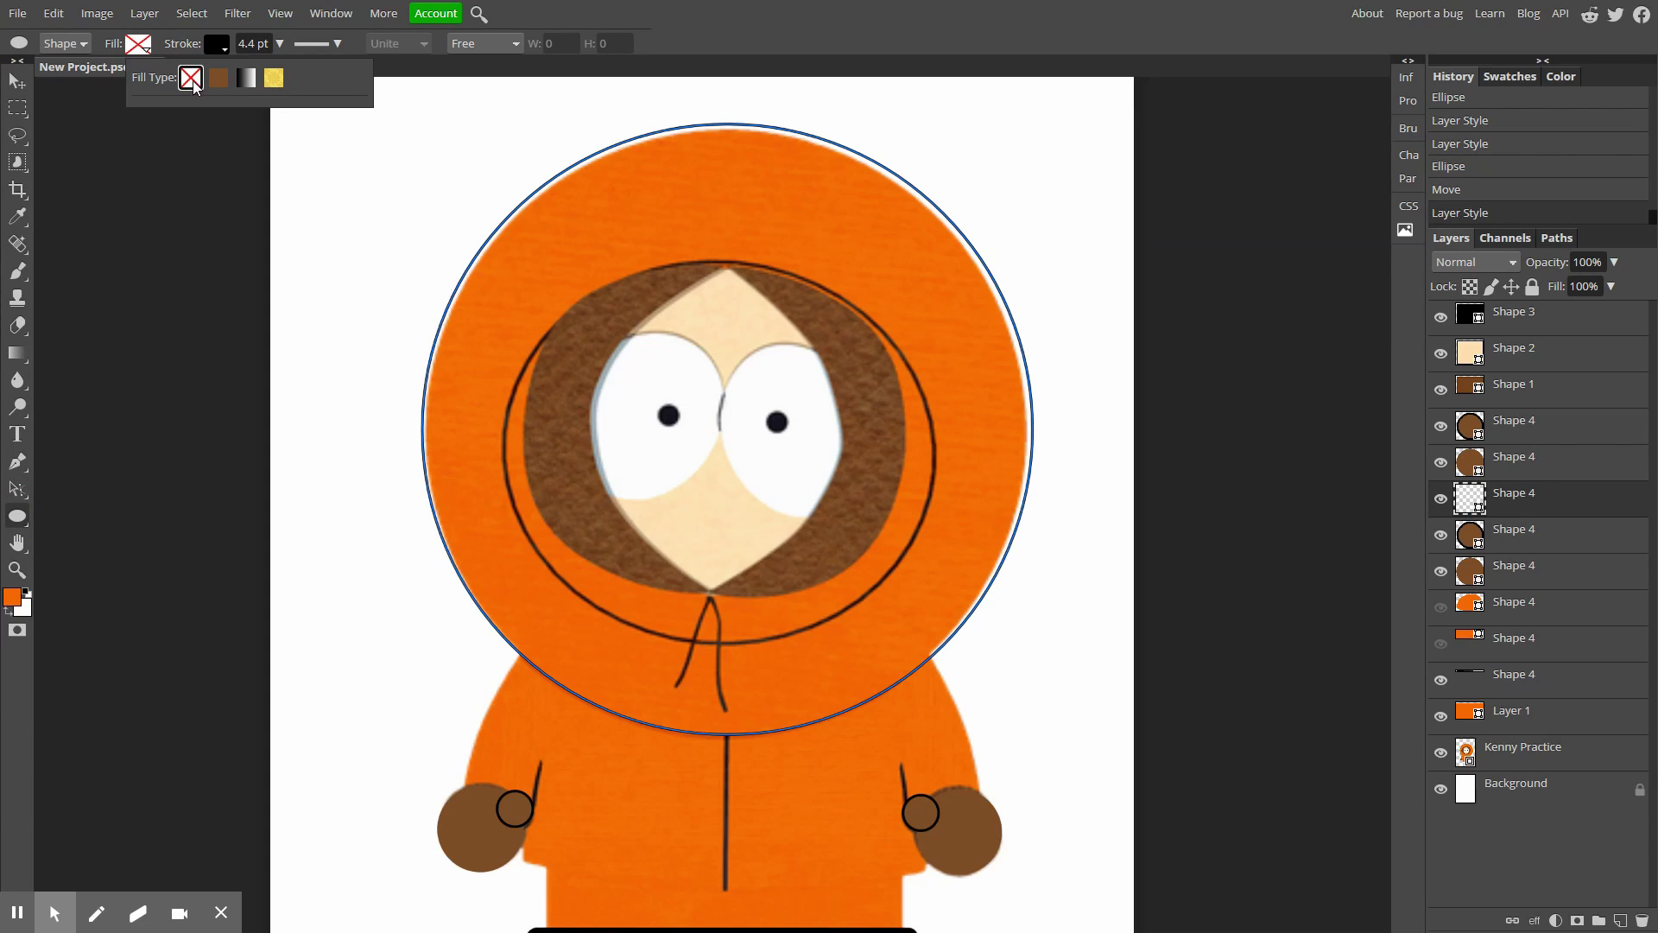
pyautogui.scroll(2, 199, 97)
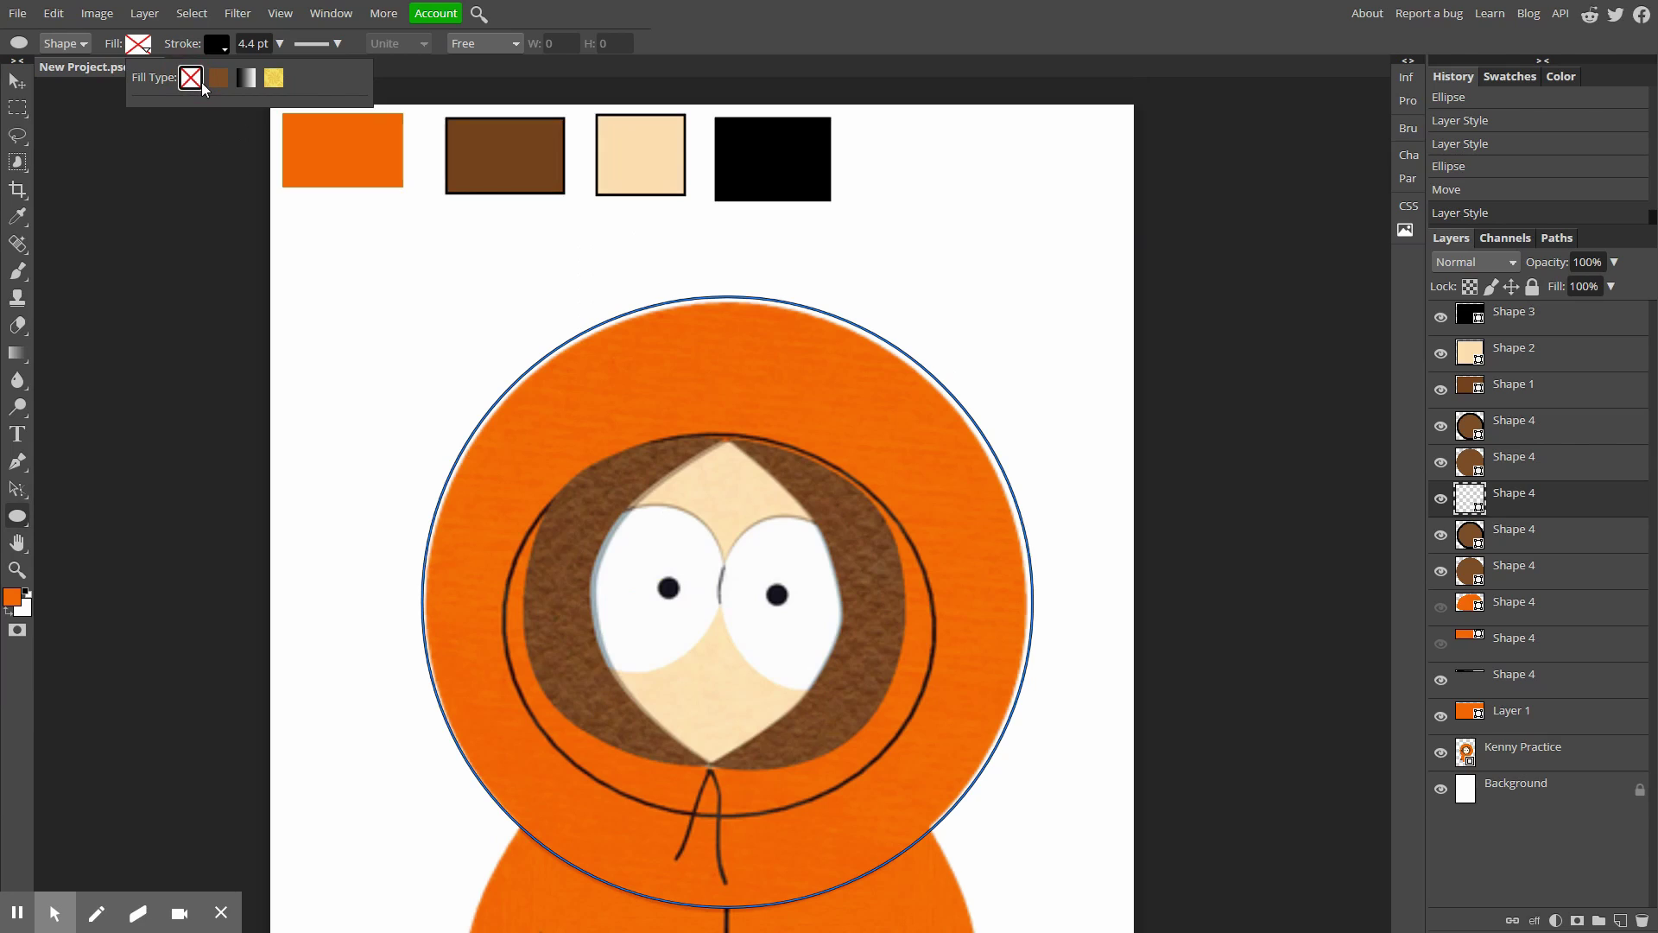
pyautogui.click(218, 78)
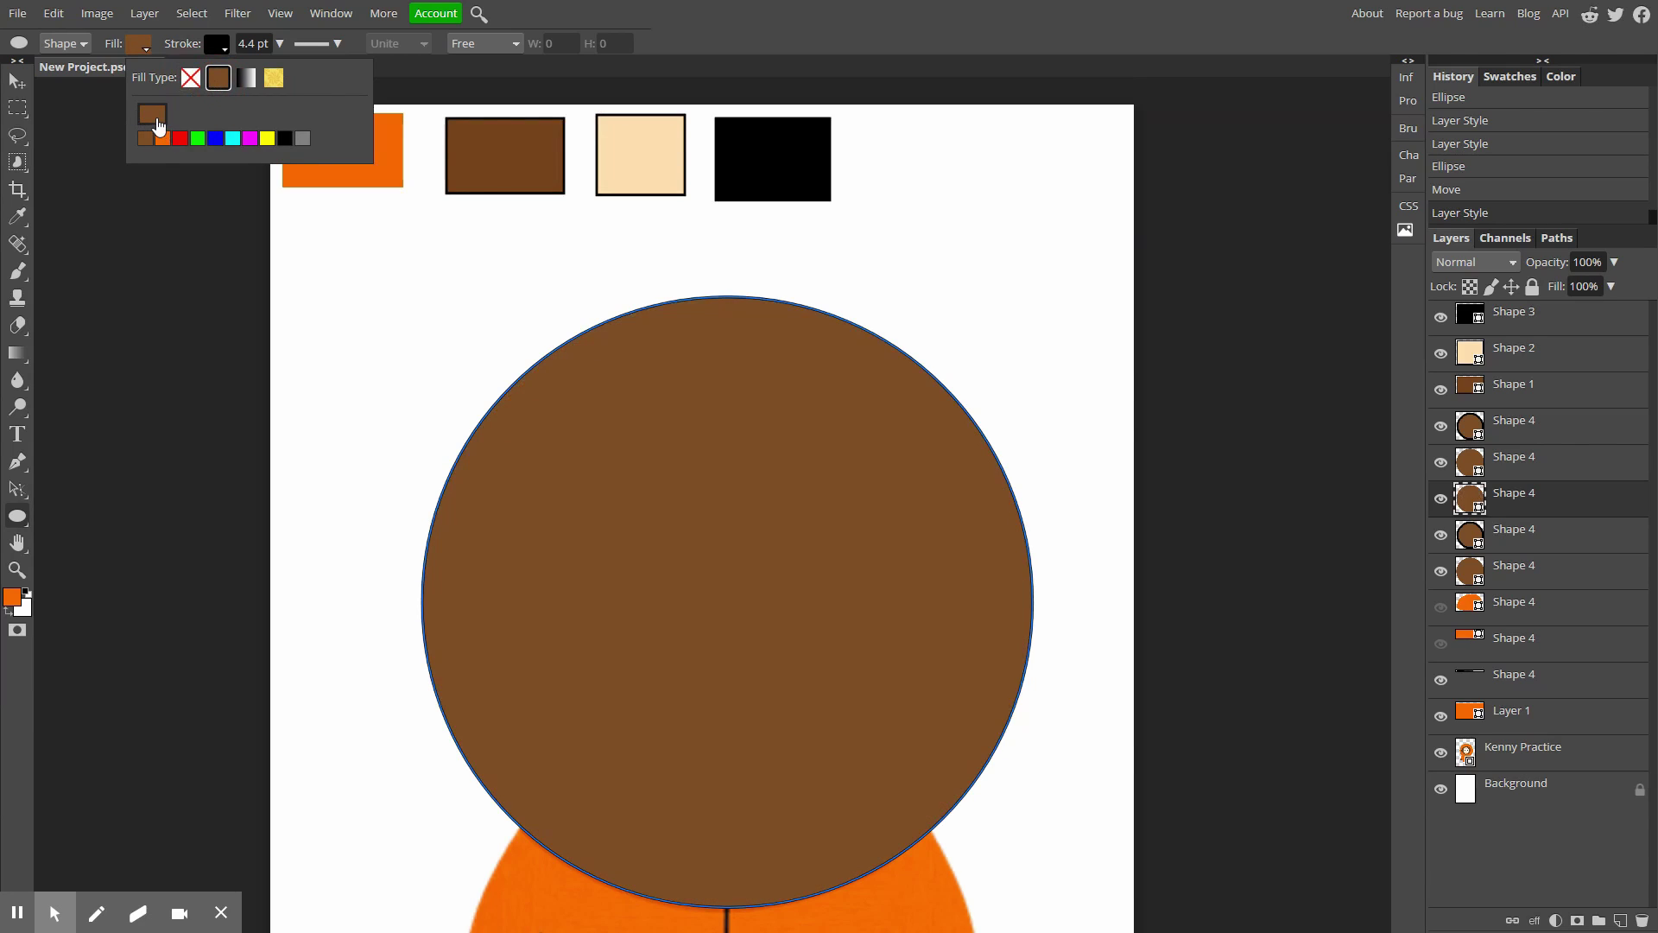
pyautogui.click(152, 114)
pyautogui.click(338, 175)
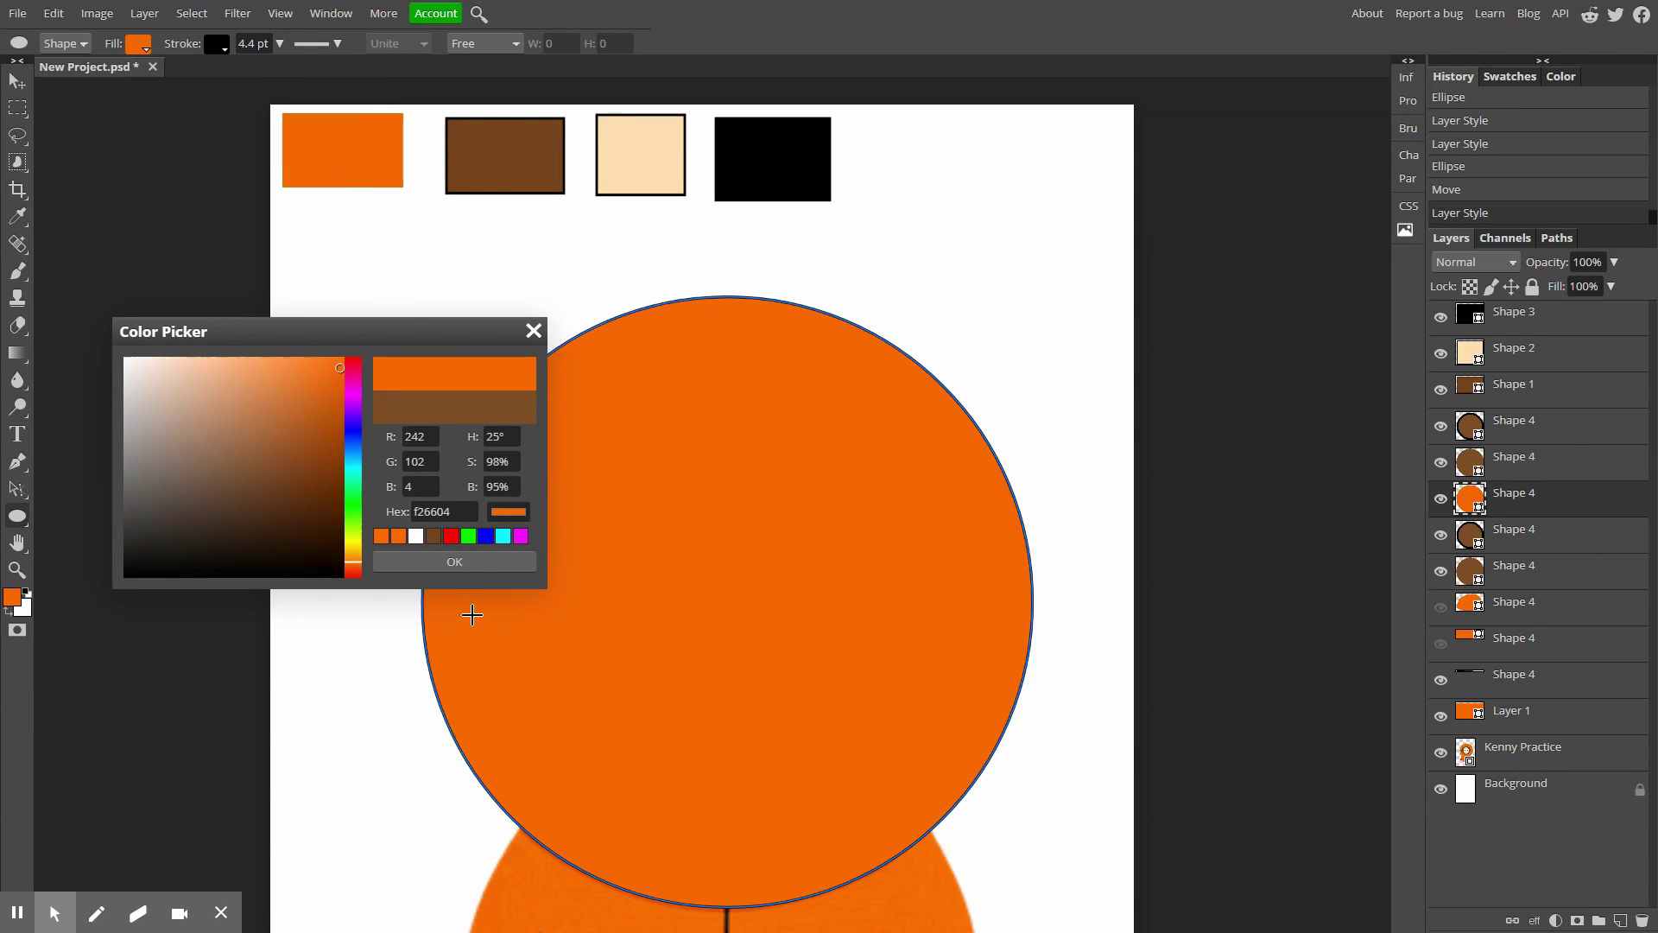
pyautogui.click(449, 561)
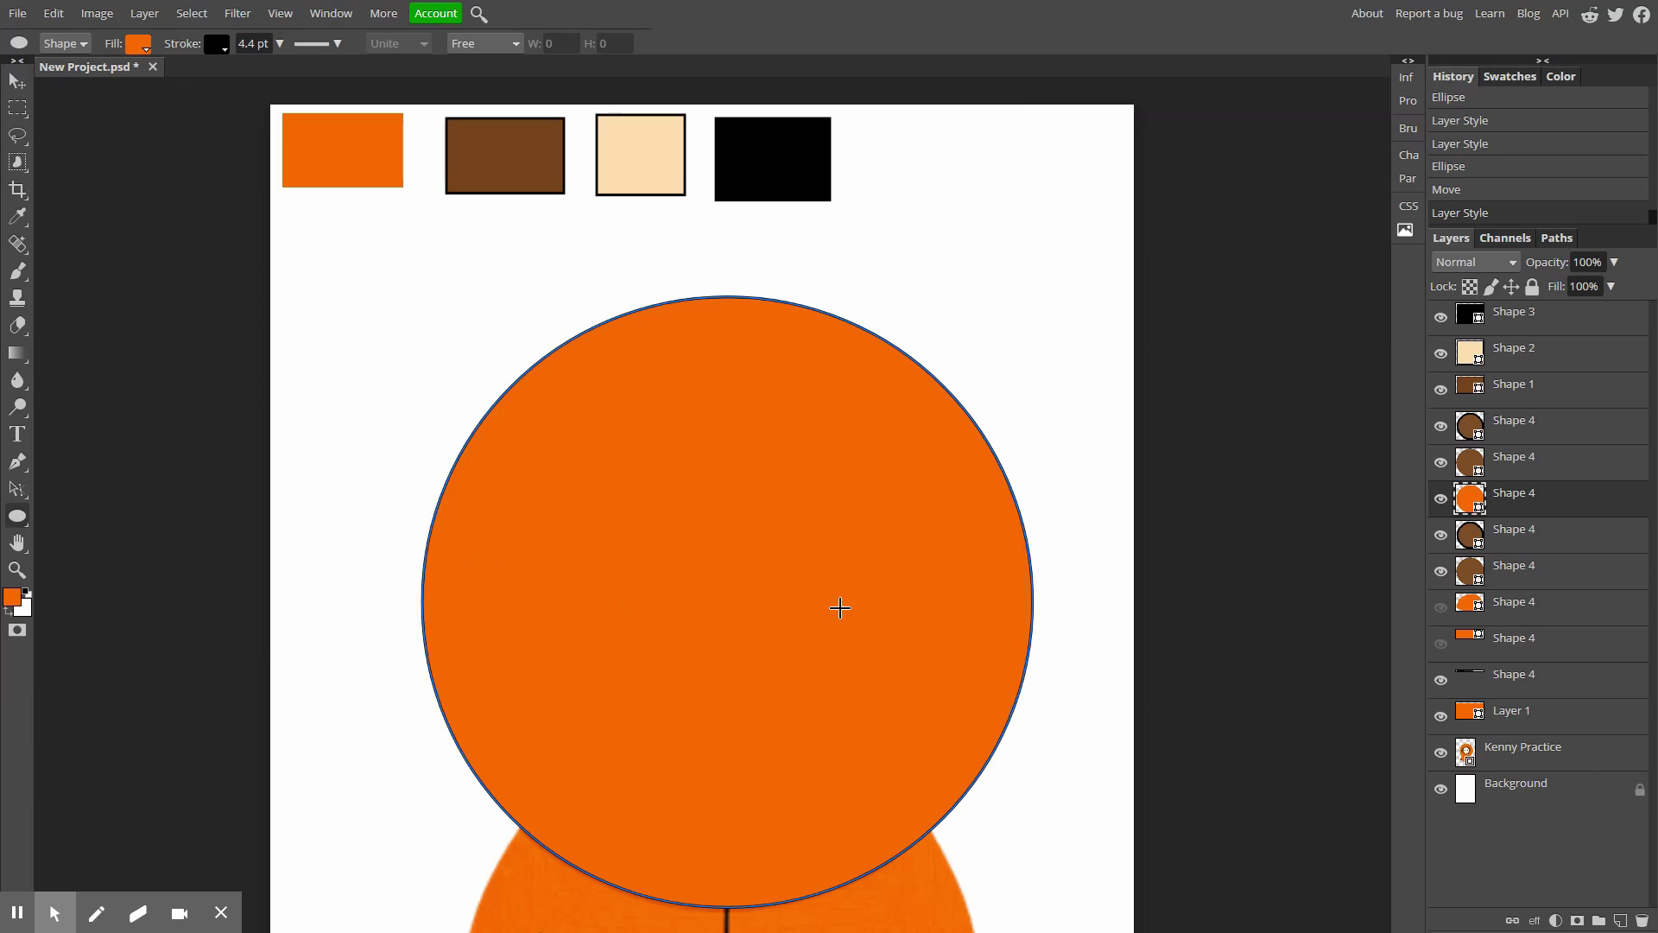
pyautogui.click(1441, 499)
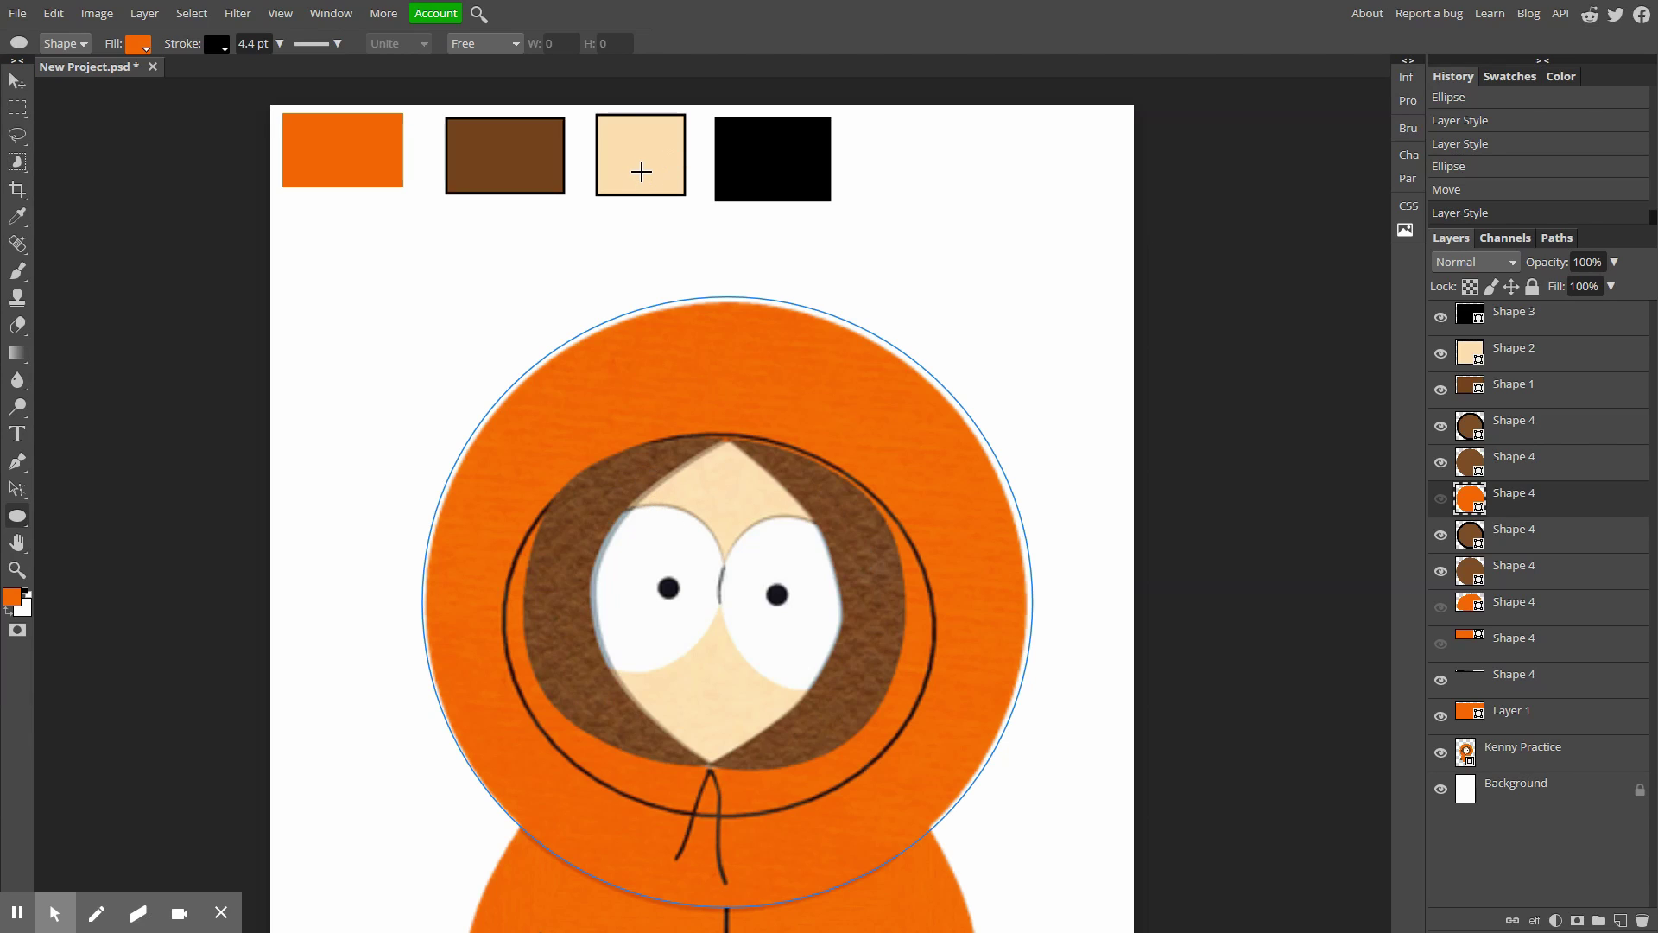
# Draw an ellipse over the hood's face opening, filled with peach sampled from the peach swatch, and shift it slightly up and left to fit.
pyautogui.click(18, 516)
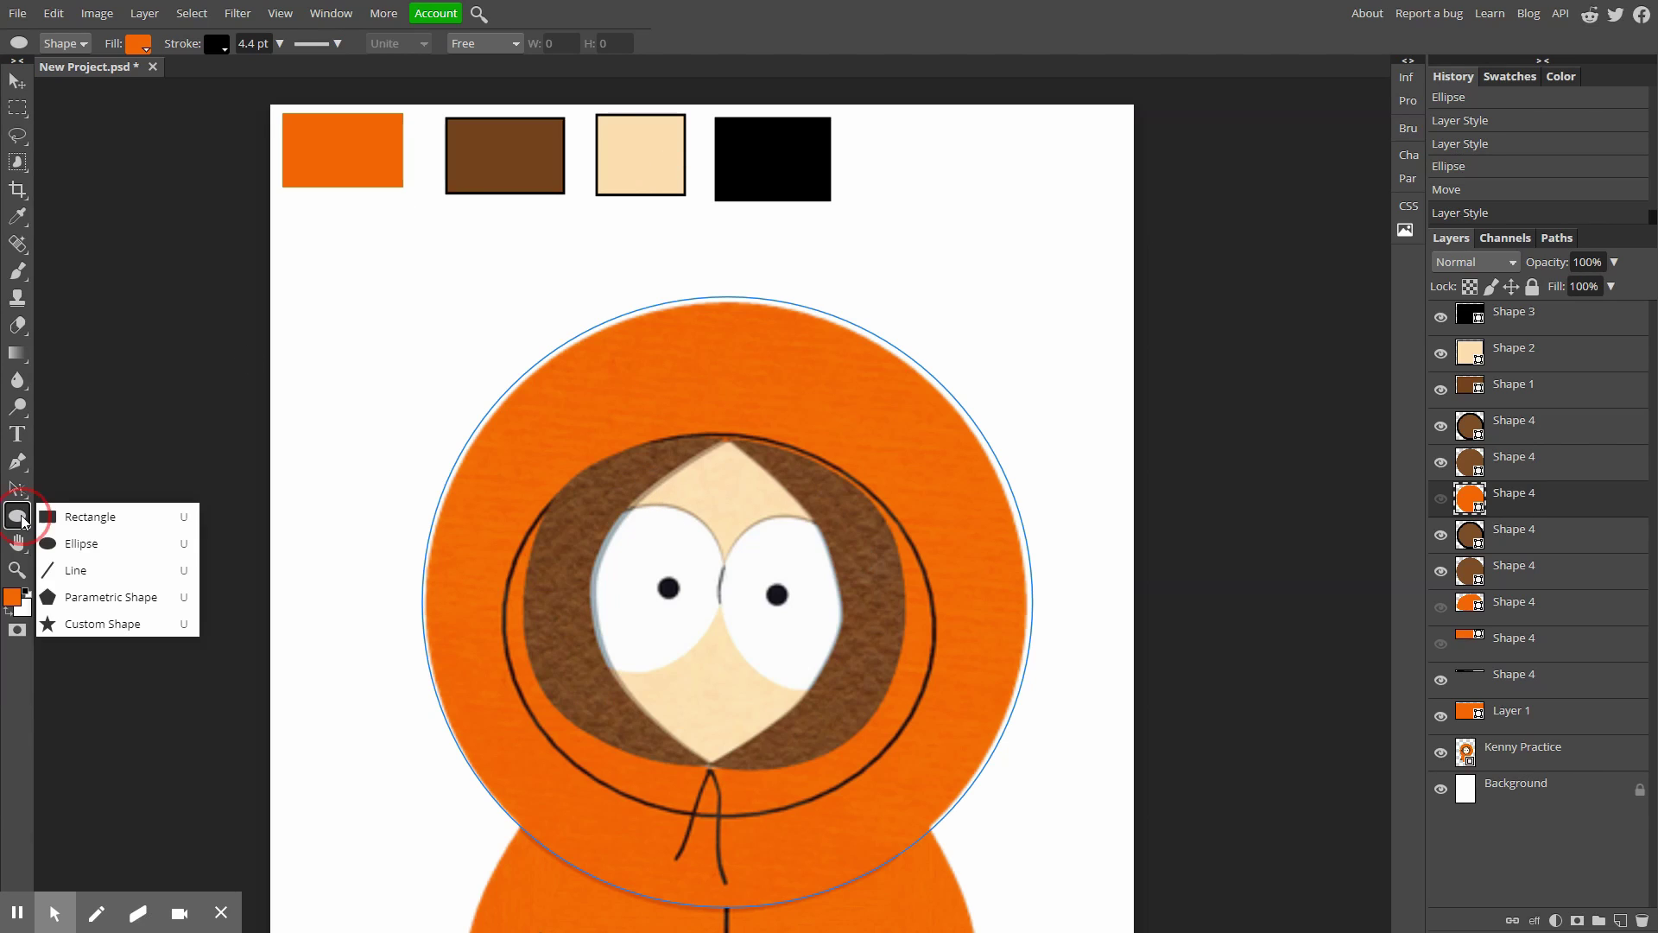
pyautogui.click(77, 546)
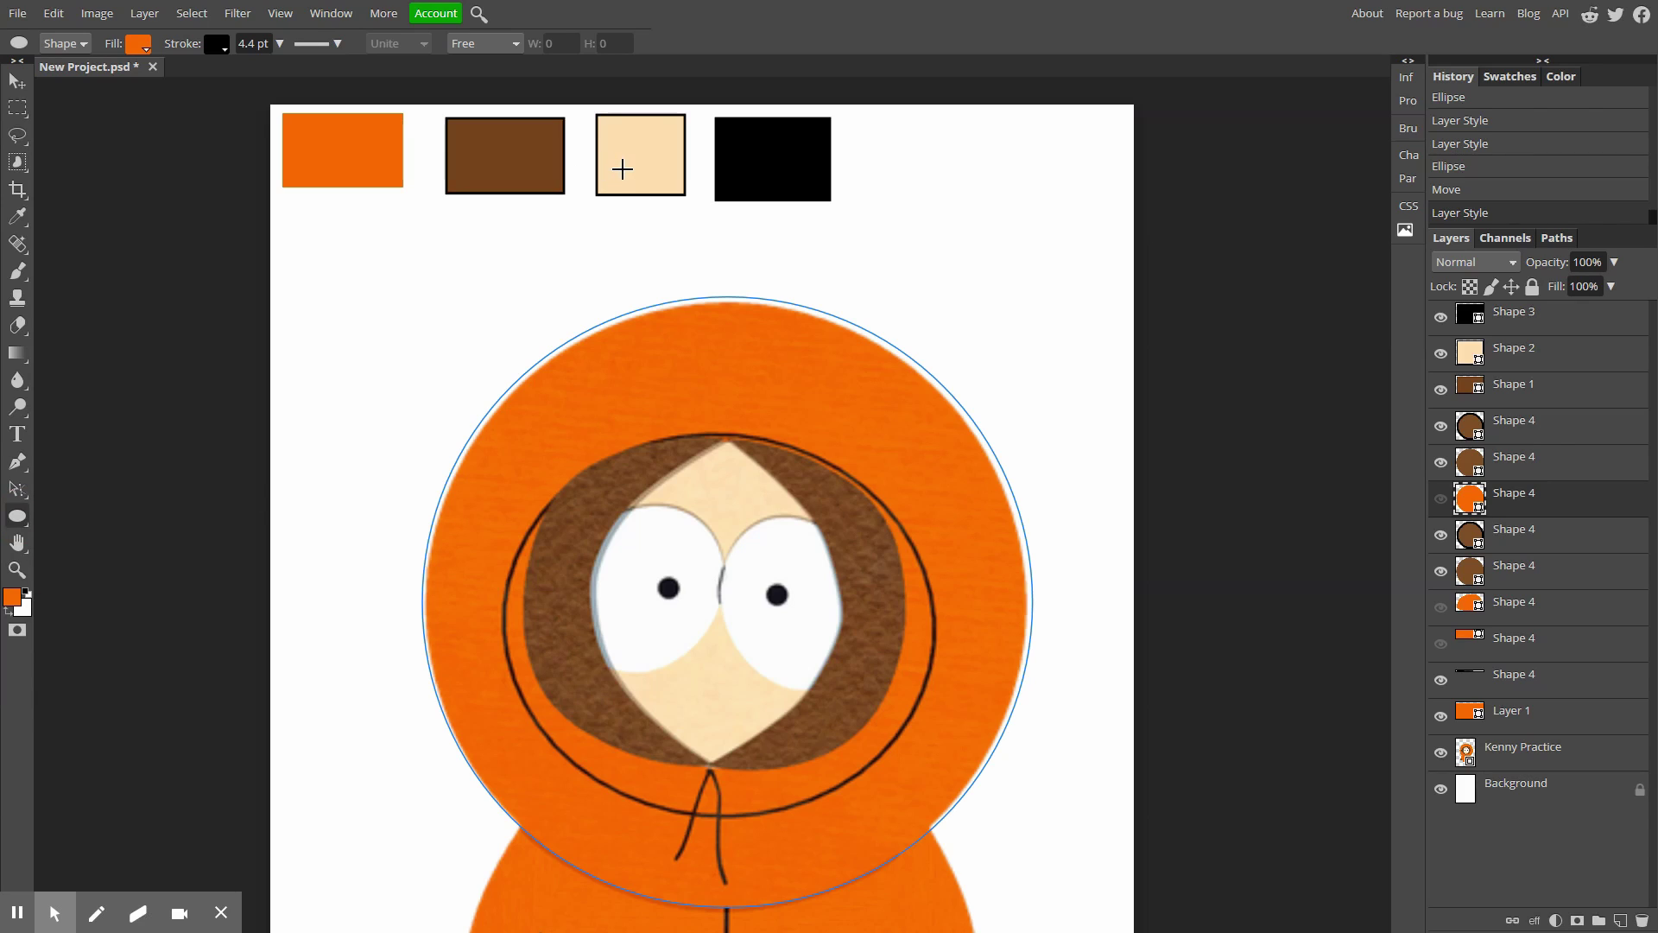
pyautogui.click(136, 45)
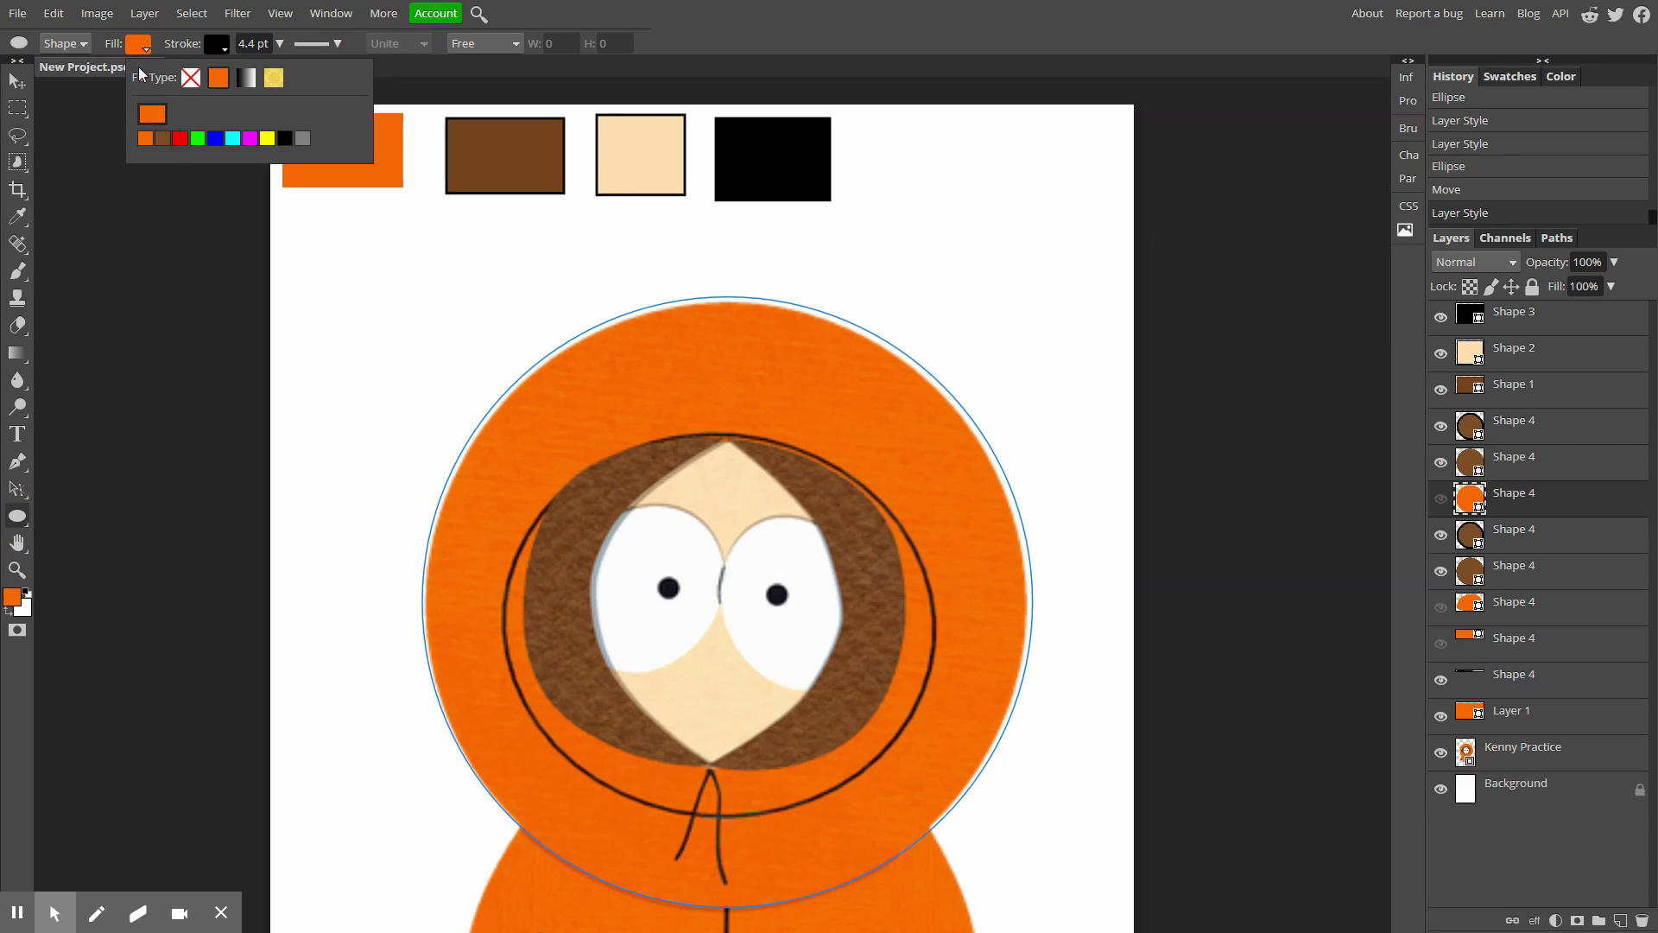
pyautogui.click(153, 115)
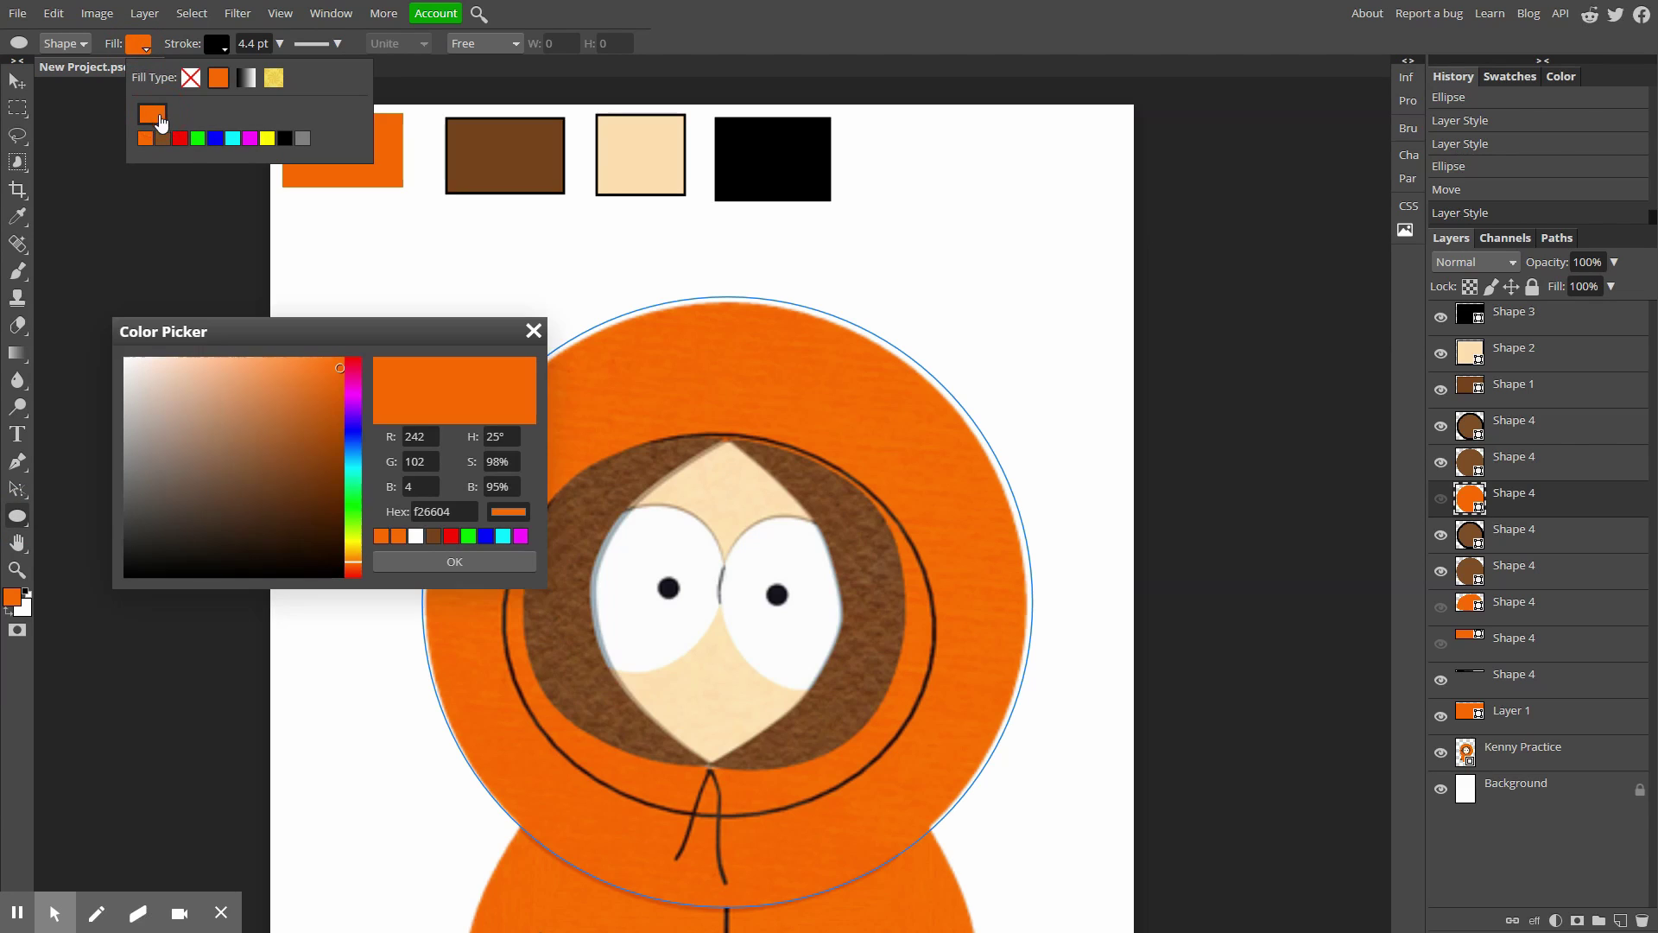
pyautogui.click(625, 158)
pyautogui.click(455, 562)
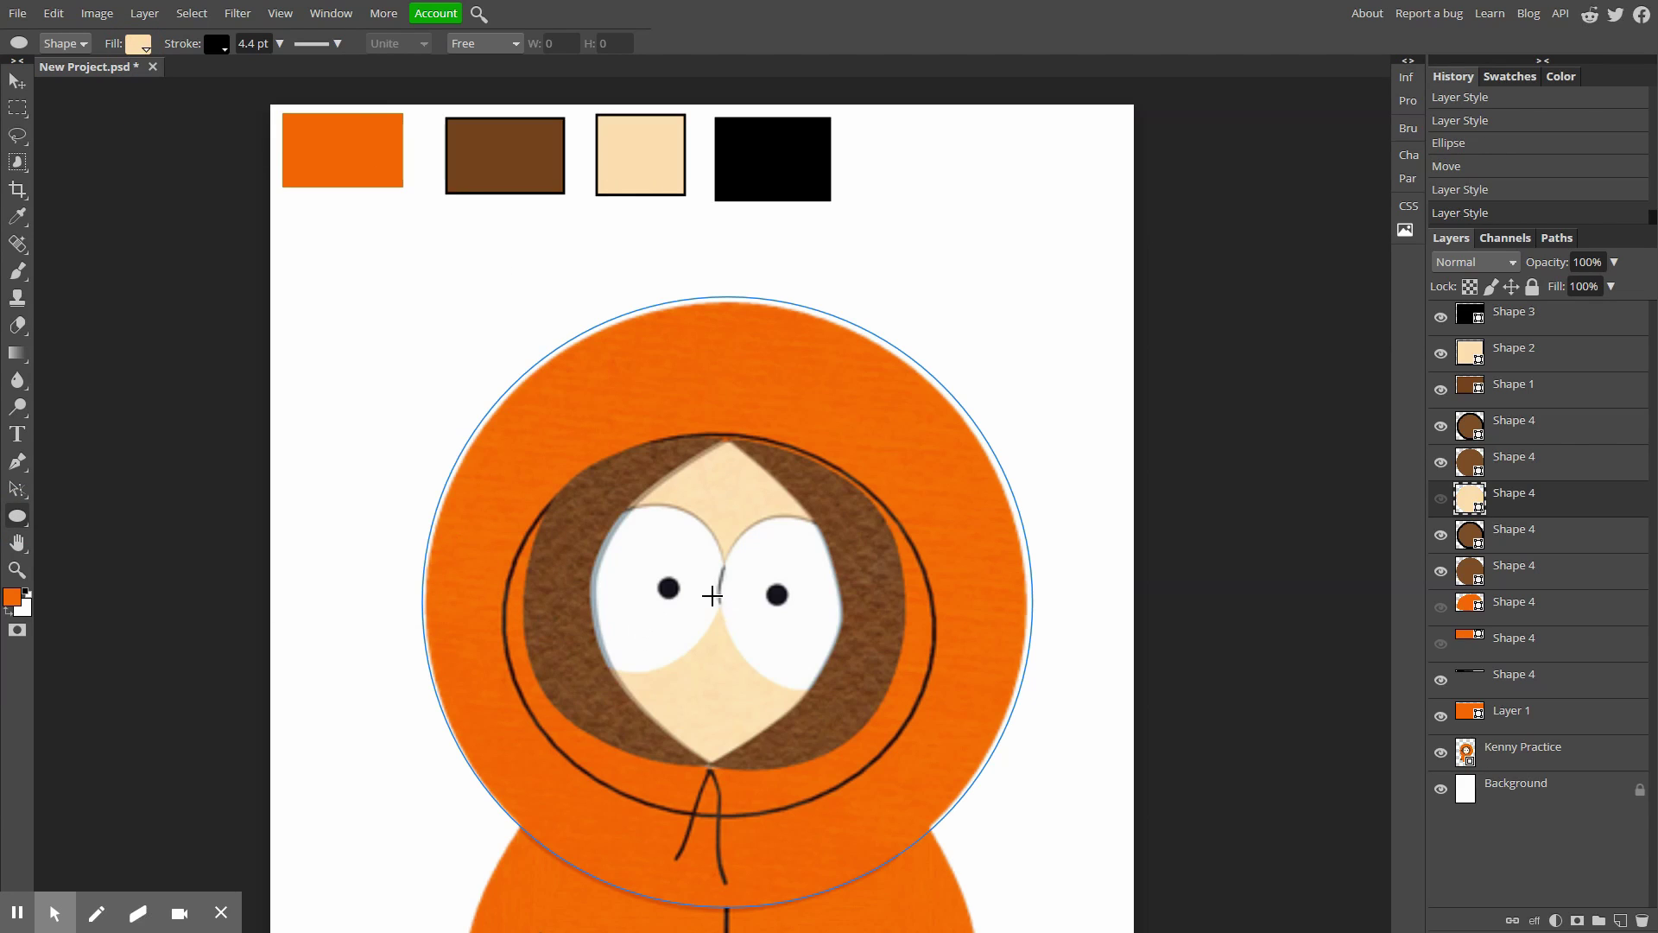
pyautogui.moveTo(544, 485); pyautogui.dragTo(923, 788)
pyautogui.press('v')
pyautogui.moveTo(825, 696); pyautogui.dragTo(805, 665)
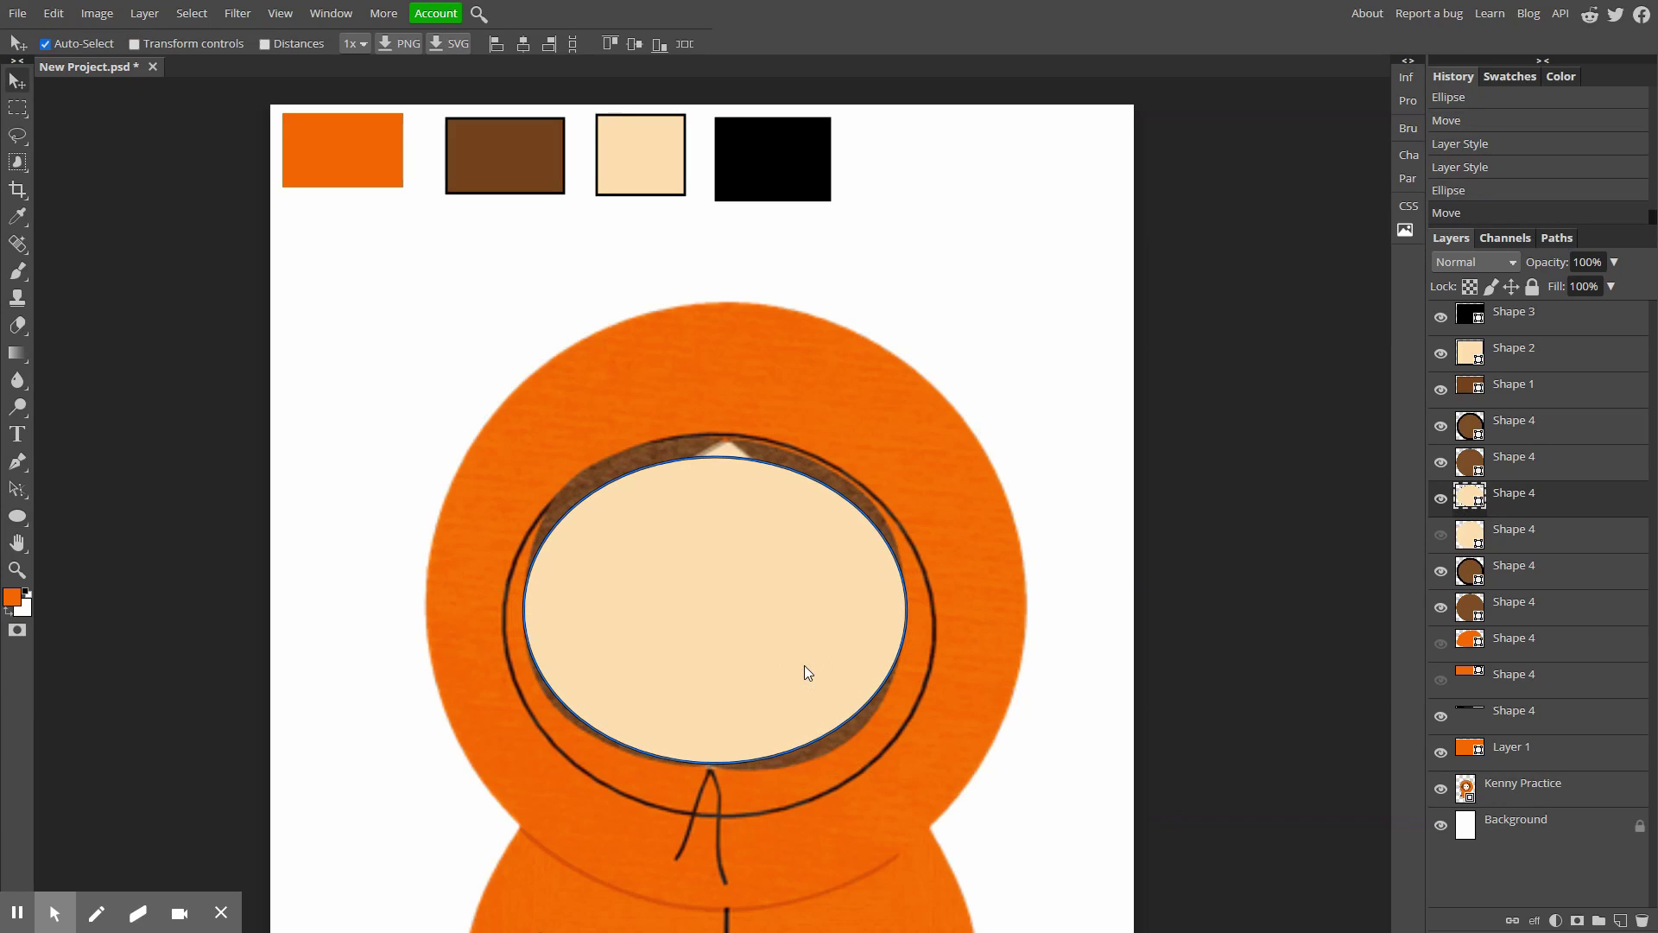
# Stretch the peach face ellipse upward to about 105% height to reach the top of the opening, and hide its layer.
pyautogui.hotkey('ctrl', 't')
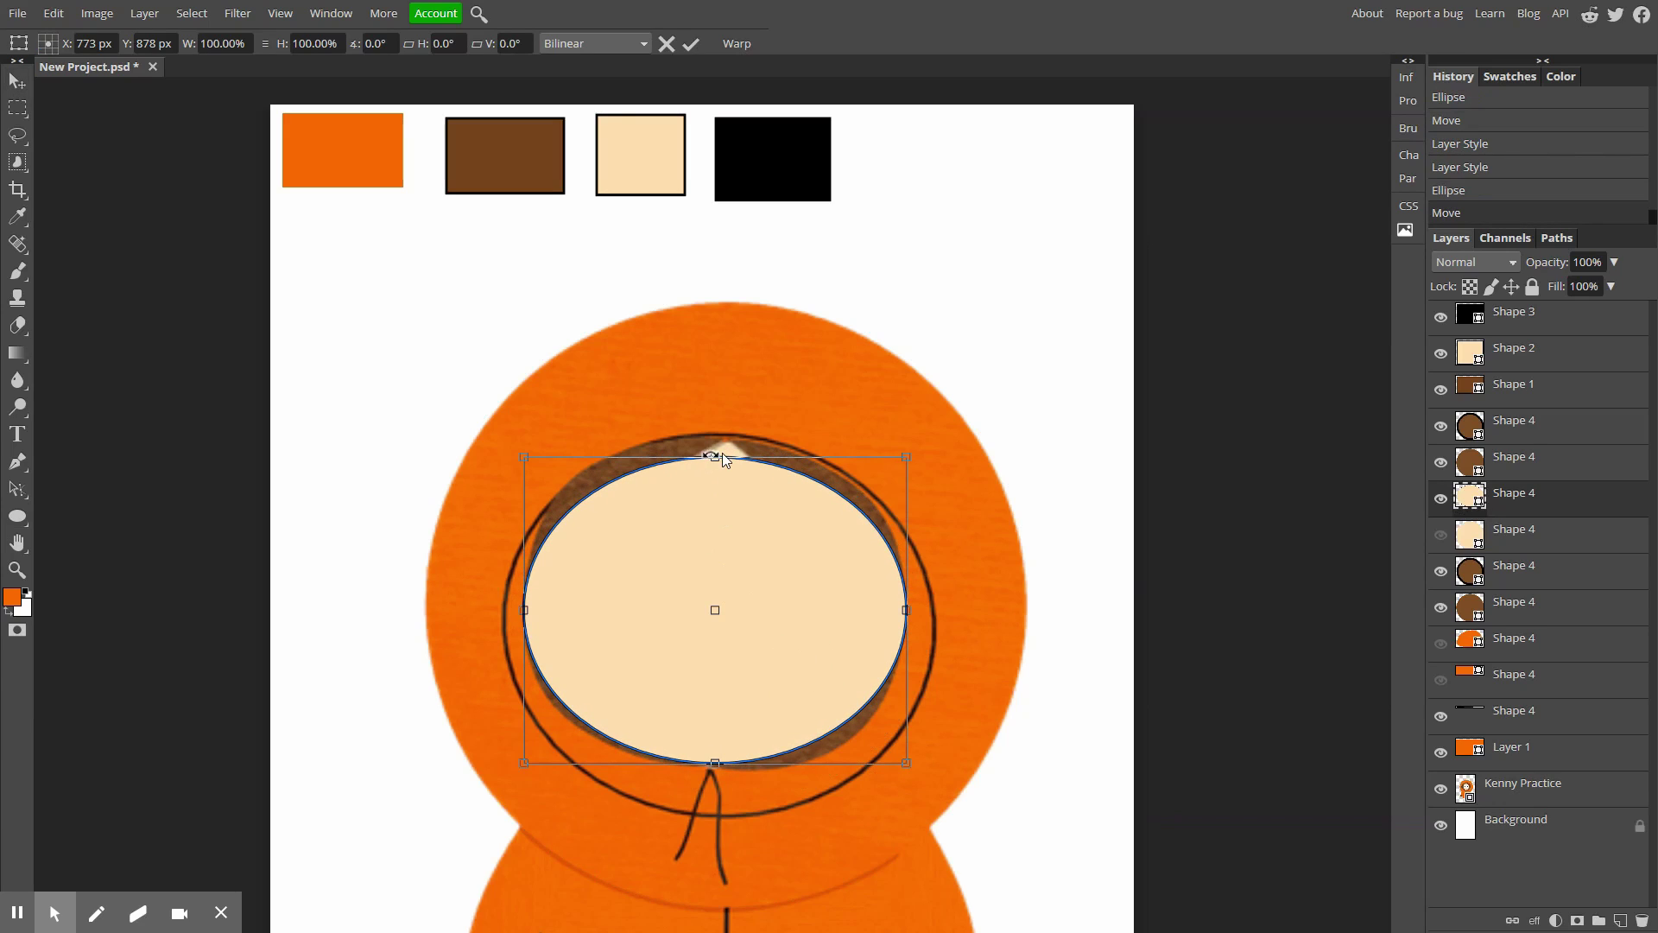
pyautogui.moveTo(722, 457); pyautogui.dragTo(721, 442)
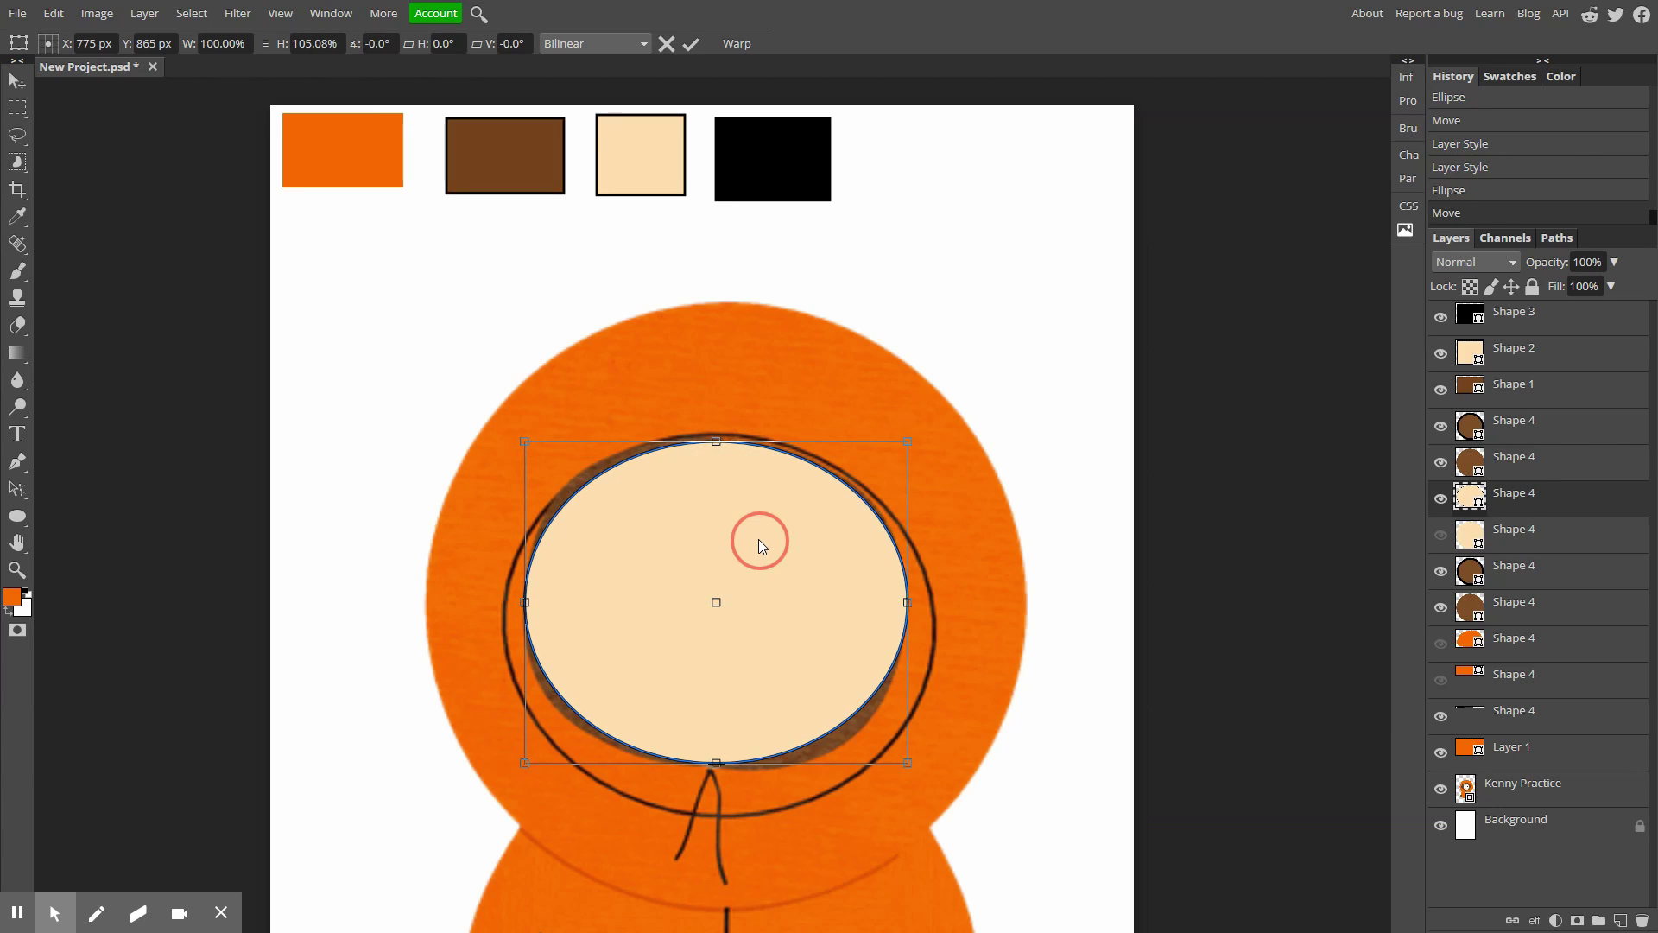
pyautogui.click(687, 45)
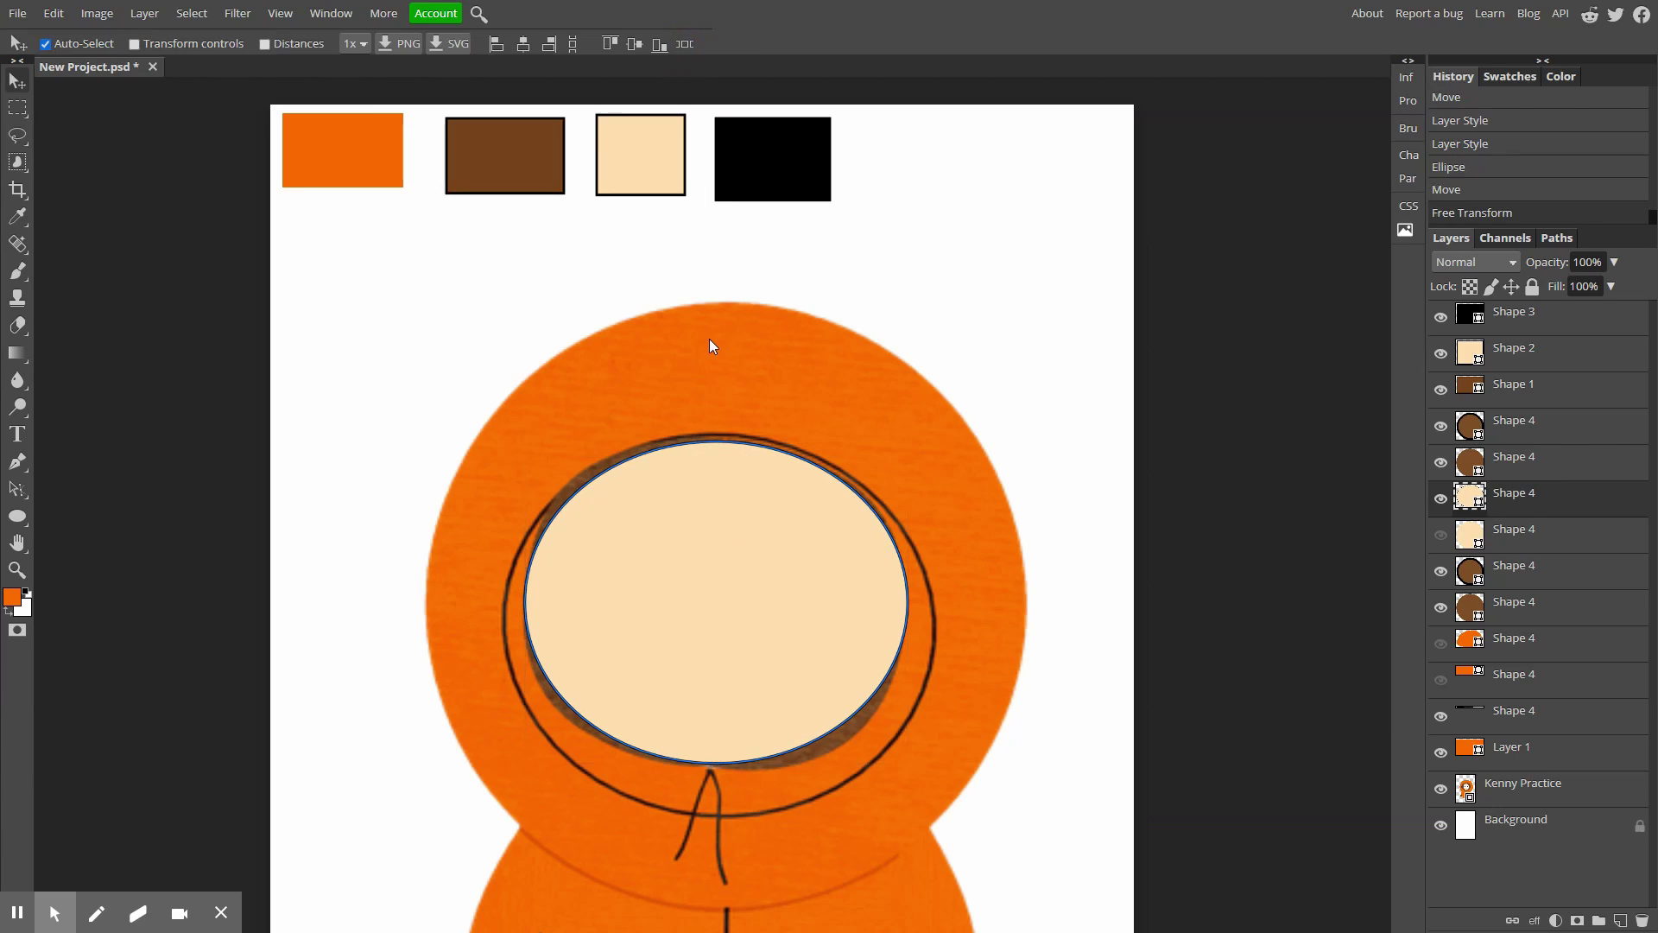
pyautogui.click(1440, 501)
pyautogui.click(1440, 501)
pyautogui.click(1439, 501)
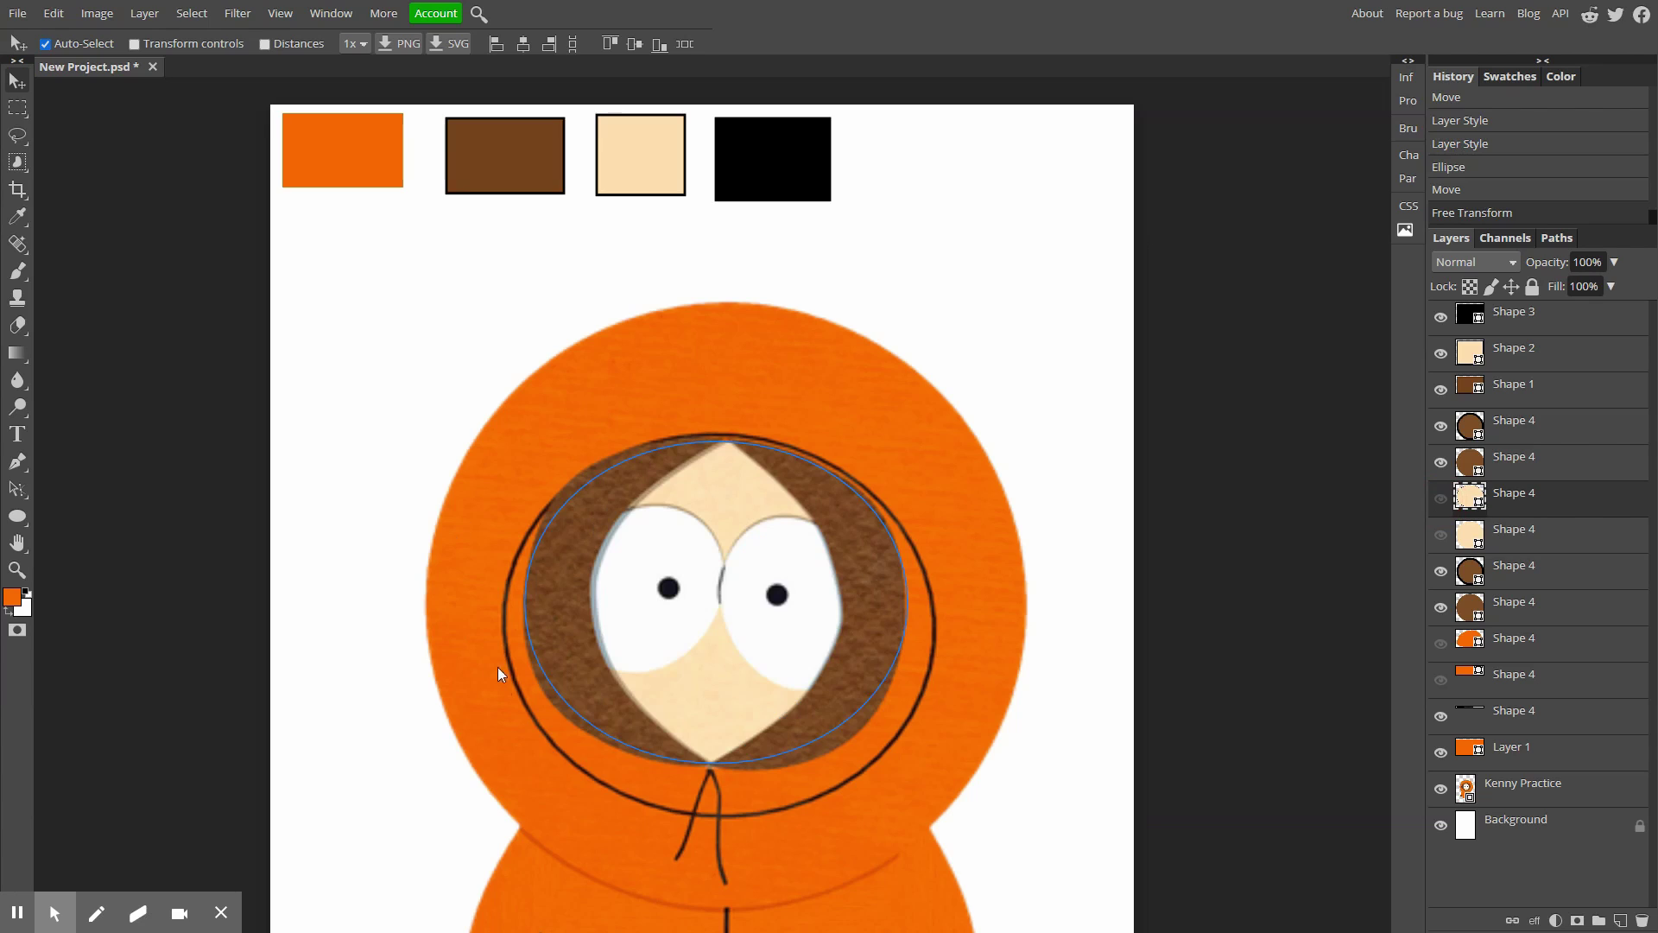
pyautogui.click(21, 463)
pyautogui.click(726, 428)
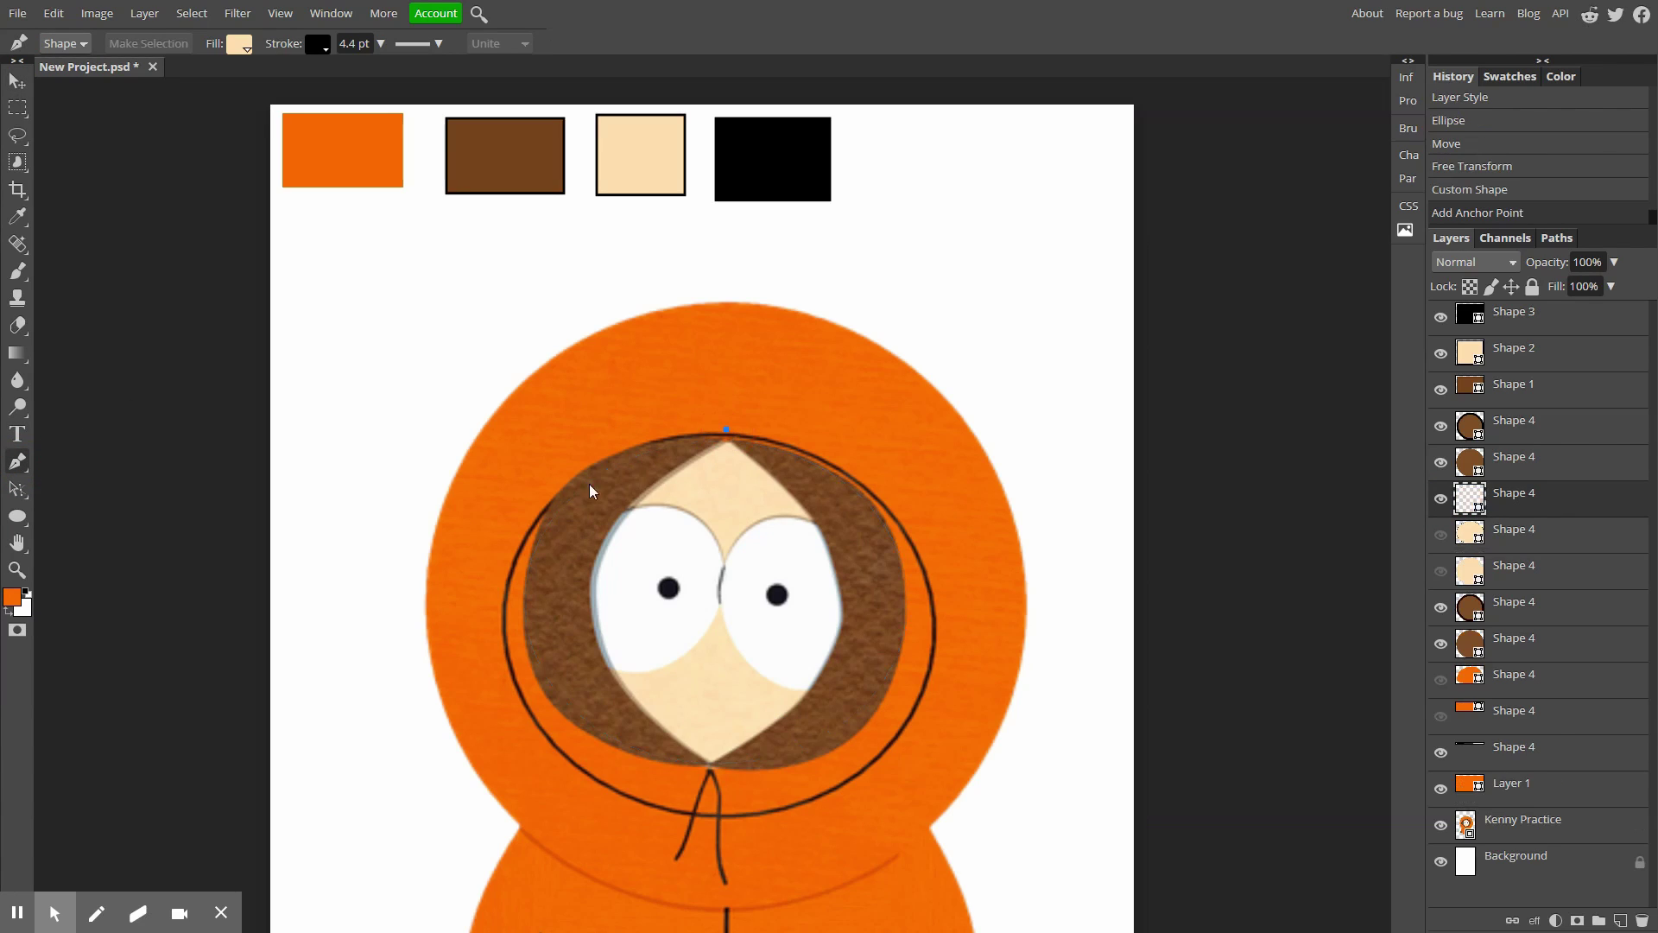
pyautogui.moveTo(519, 580); pyautogui.dragTo(516, 737)
pyautogui.hotkey('ctrl', 'z')
pyautogui.hotkey('ctrl', 'z')
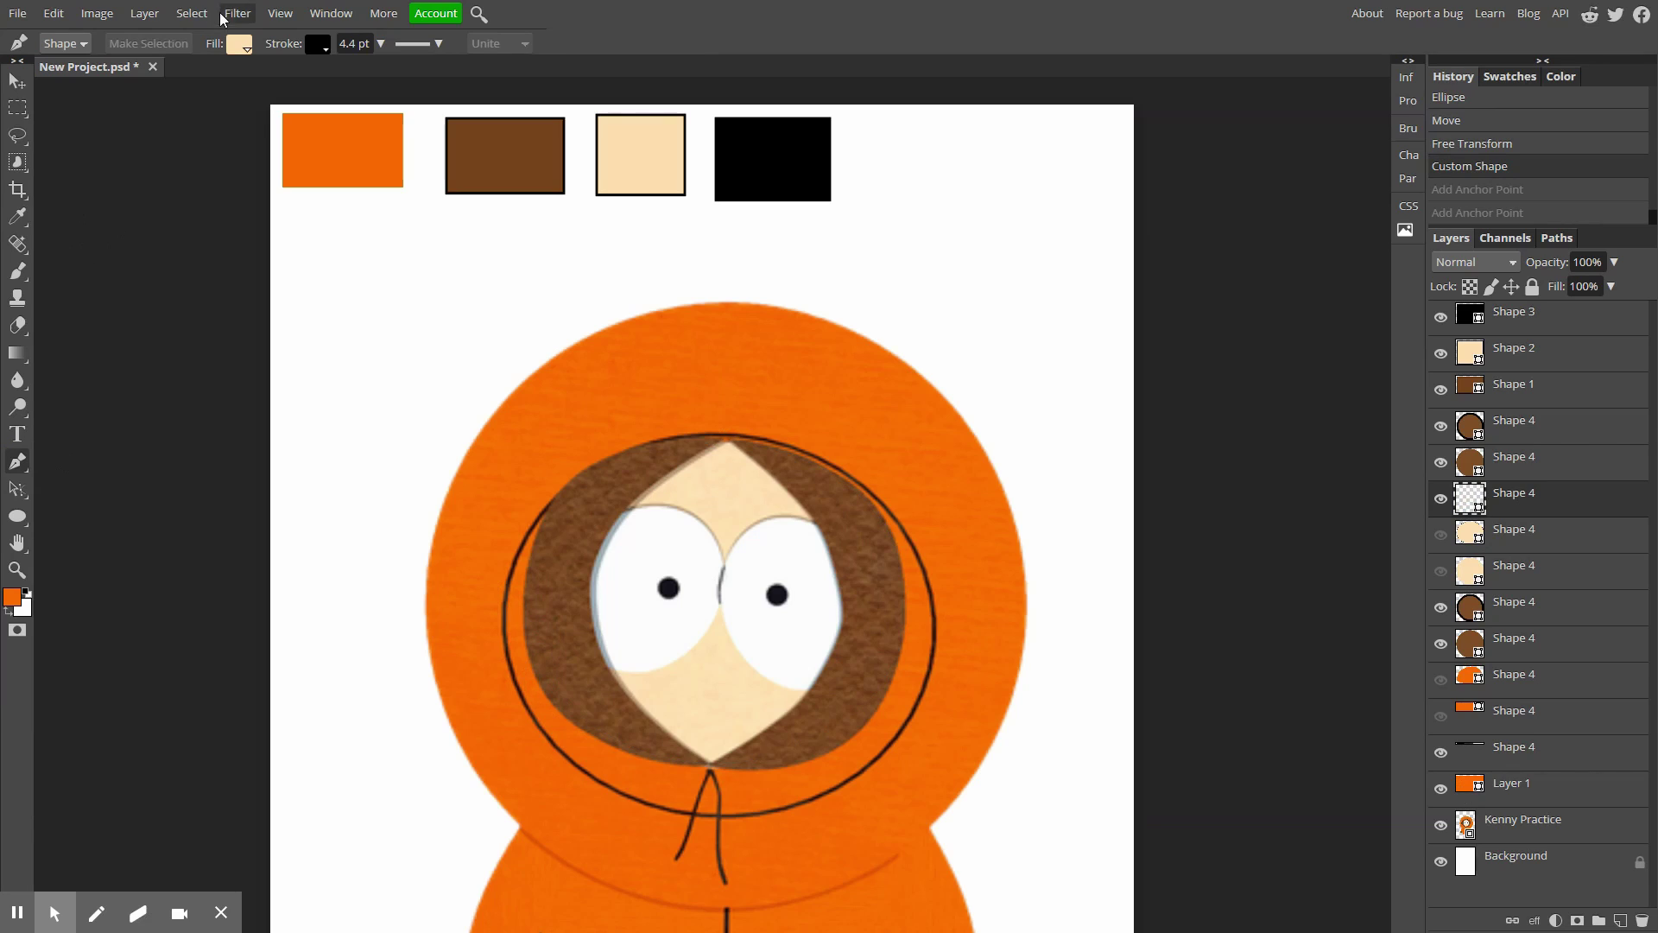
# Trace the left half of the hood's fur lining as a closed Pen path filled with brown 73421c sampled from the brown swatch.
pyautogui.click(238, 45)
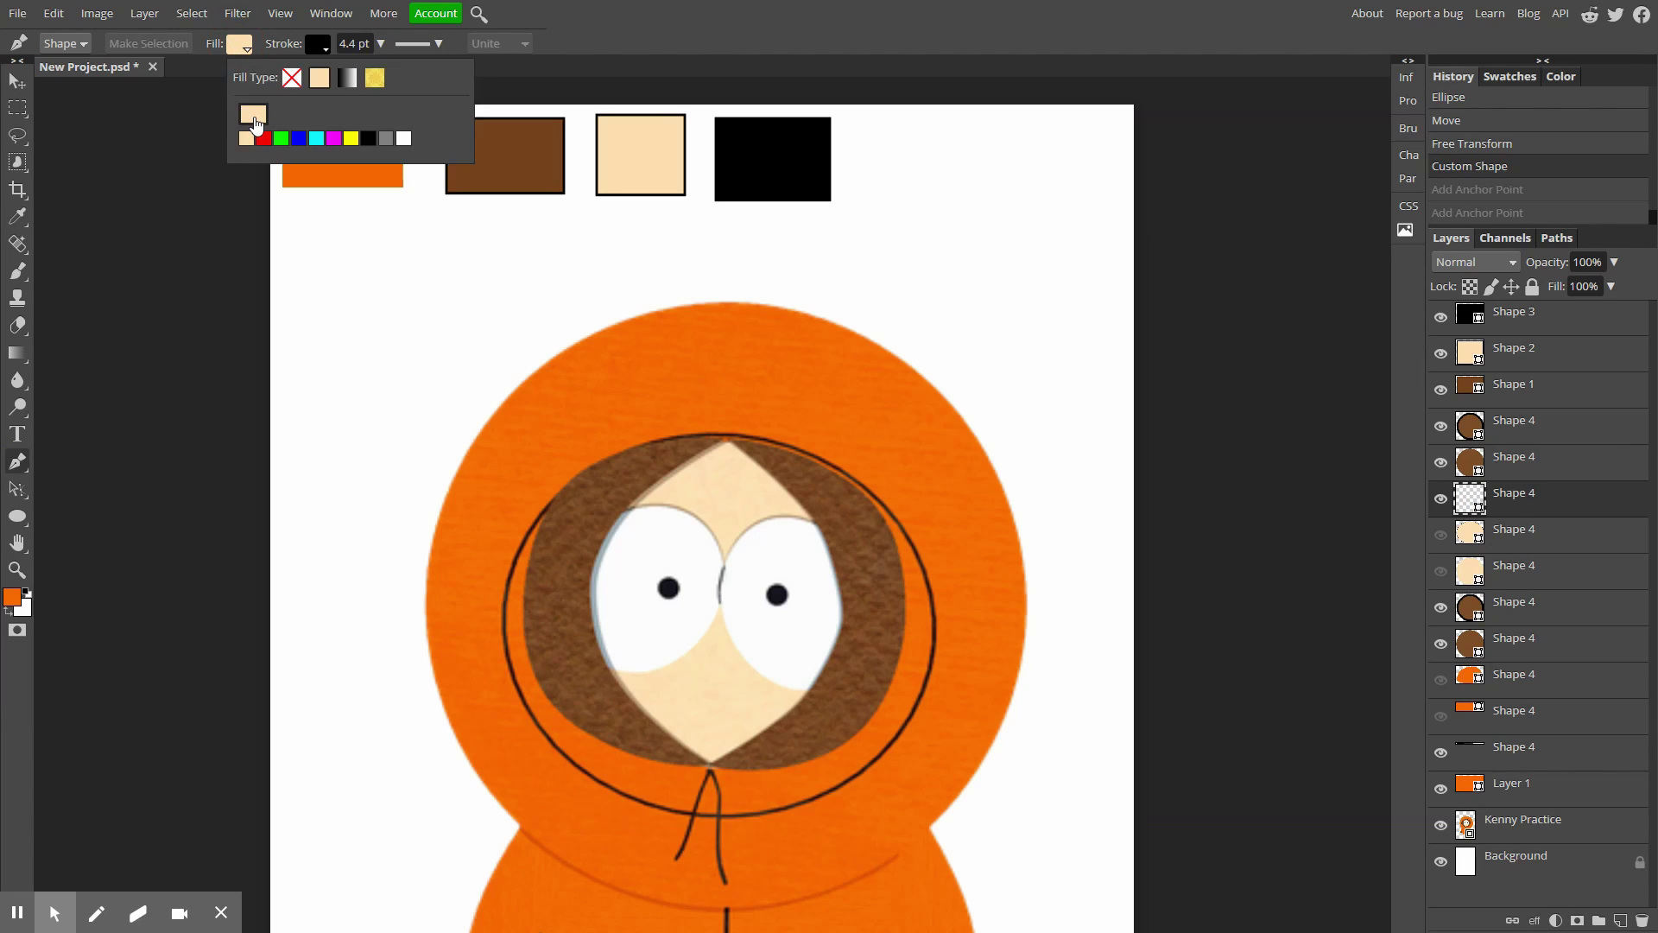
pyautogui.click(256, 125)
pyautogui.click(523, 160)
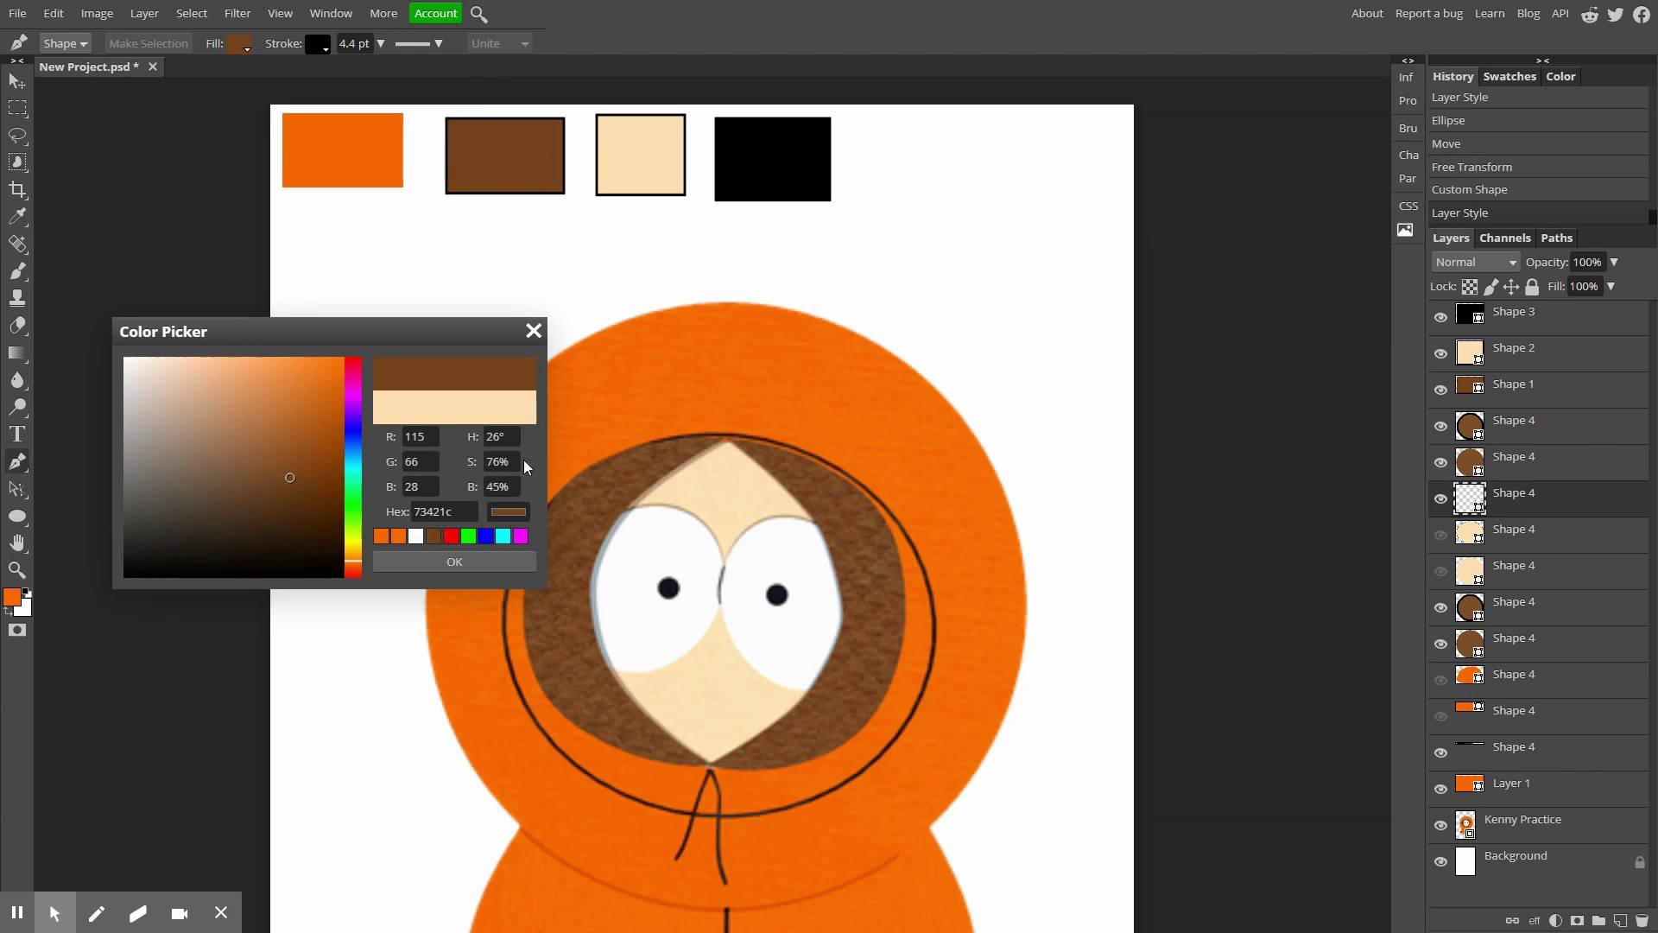
pyautogui.click(483, 562)
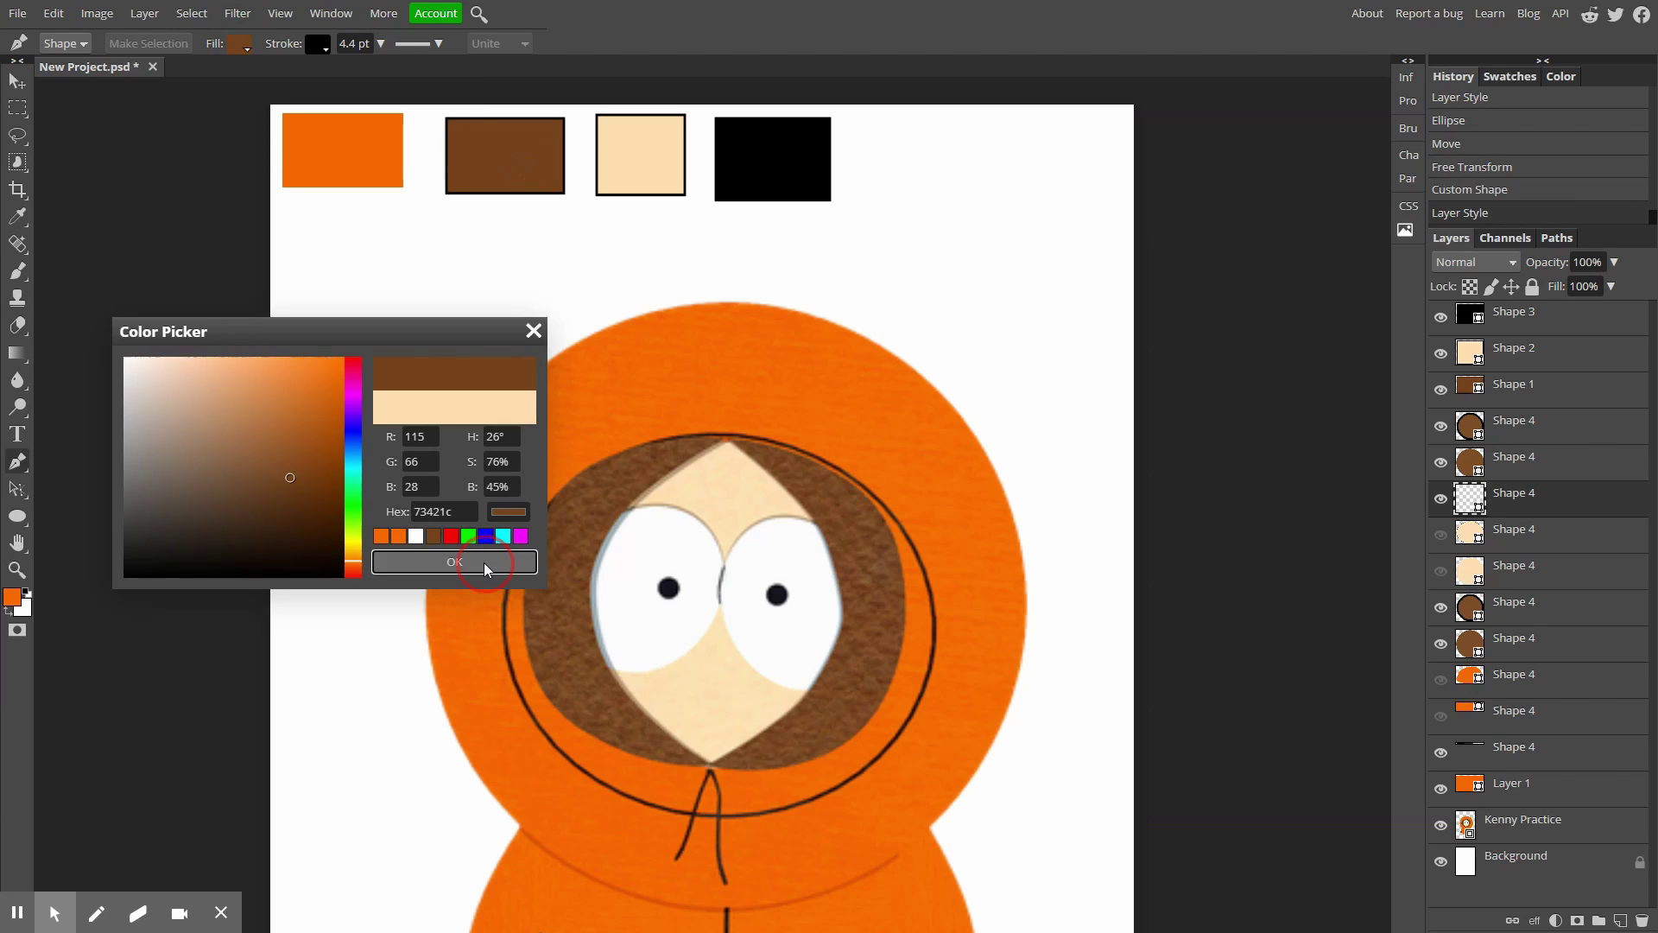
pyautogui.click(721, 435)
pyautogui.moveTo(521, 596); pyautogui.dragTo(539, 749)
pyautogui.moveTo(708, 764); pyautogui.dragTo(811, 763)
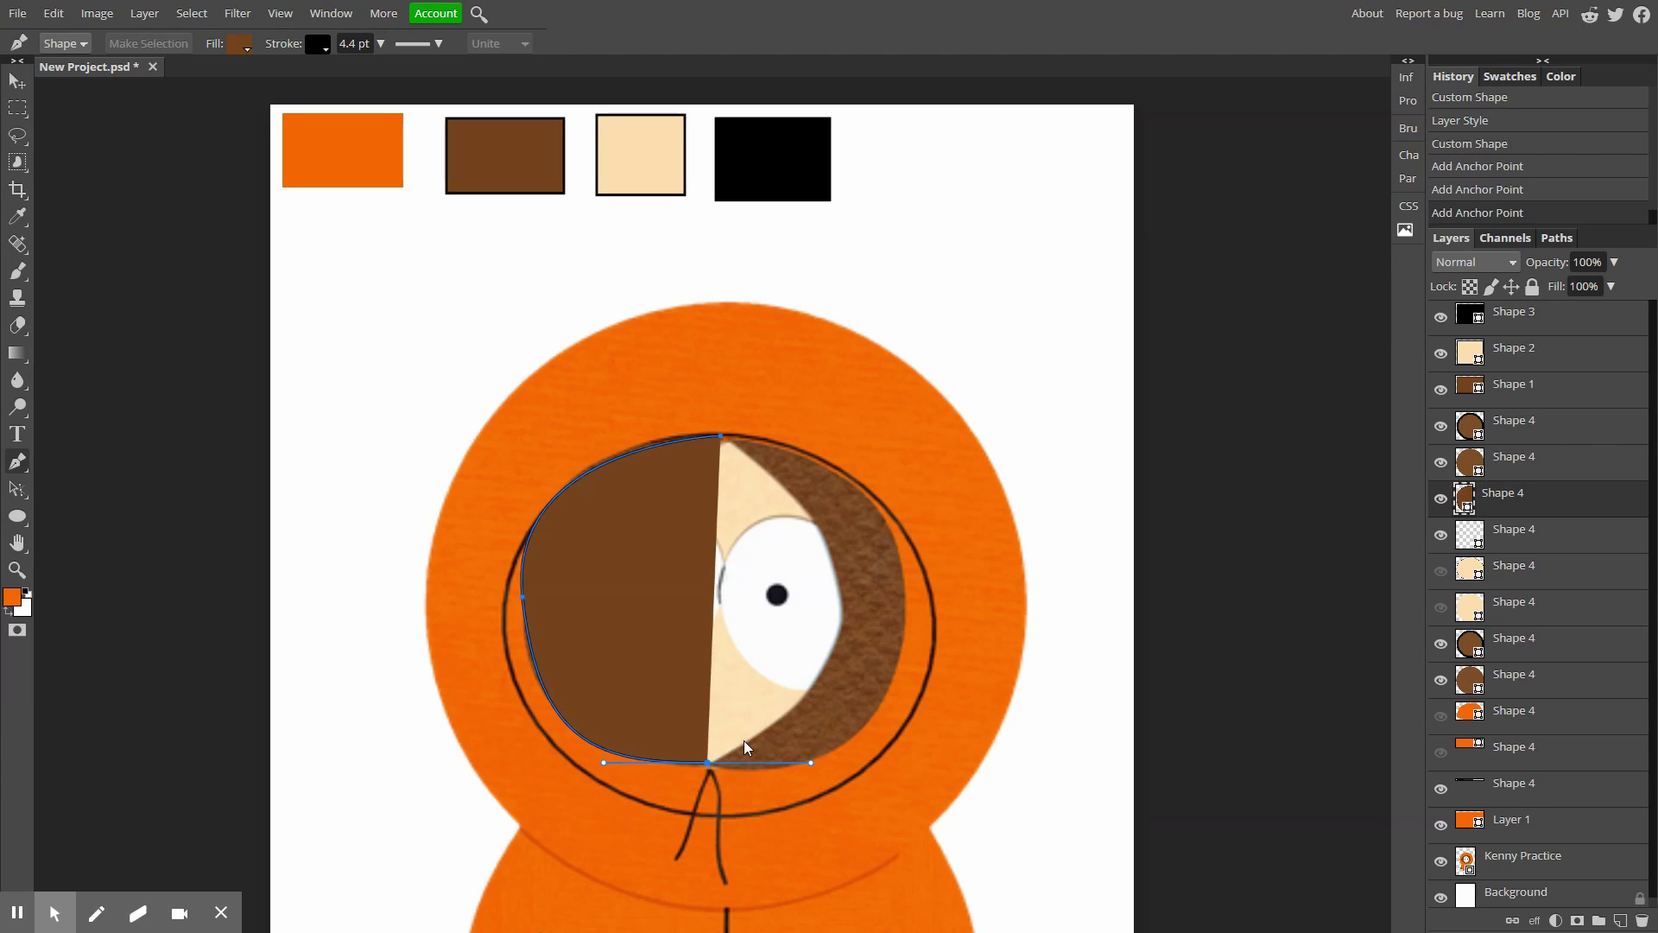
pyautogui.hotkey('ctrl', 'z')
pyautogui.moveTo(708, 764); pyautogui.dragTo(620, 694)
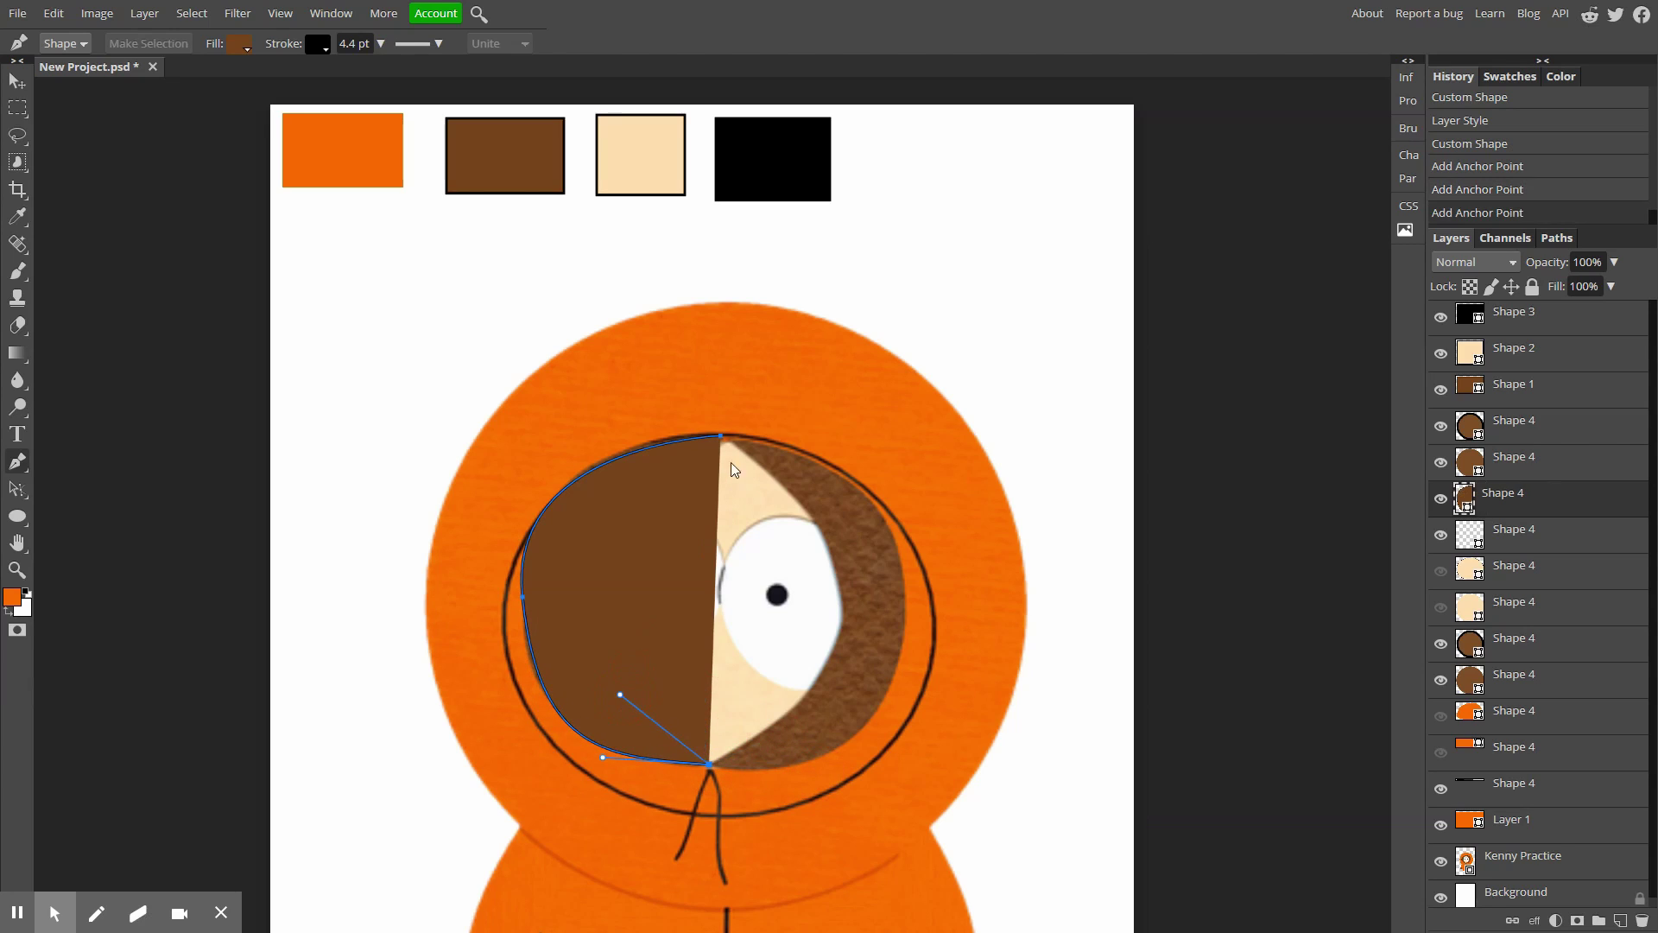
pyautogui.moveTo(718, 435); pyautogui.dragTo(932, 318)
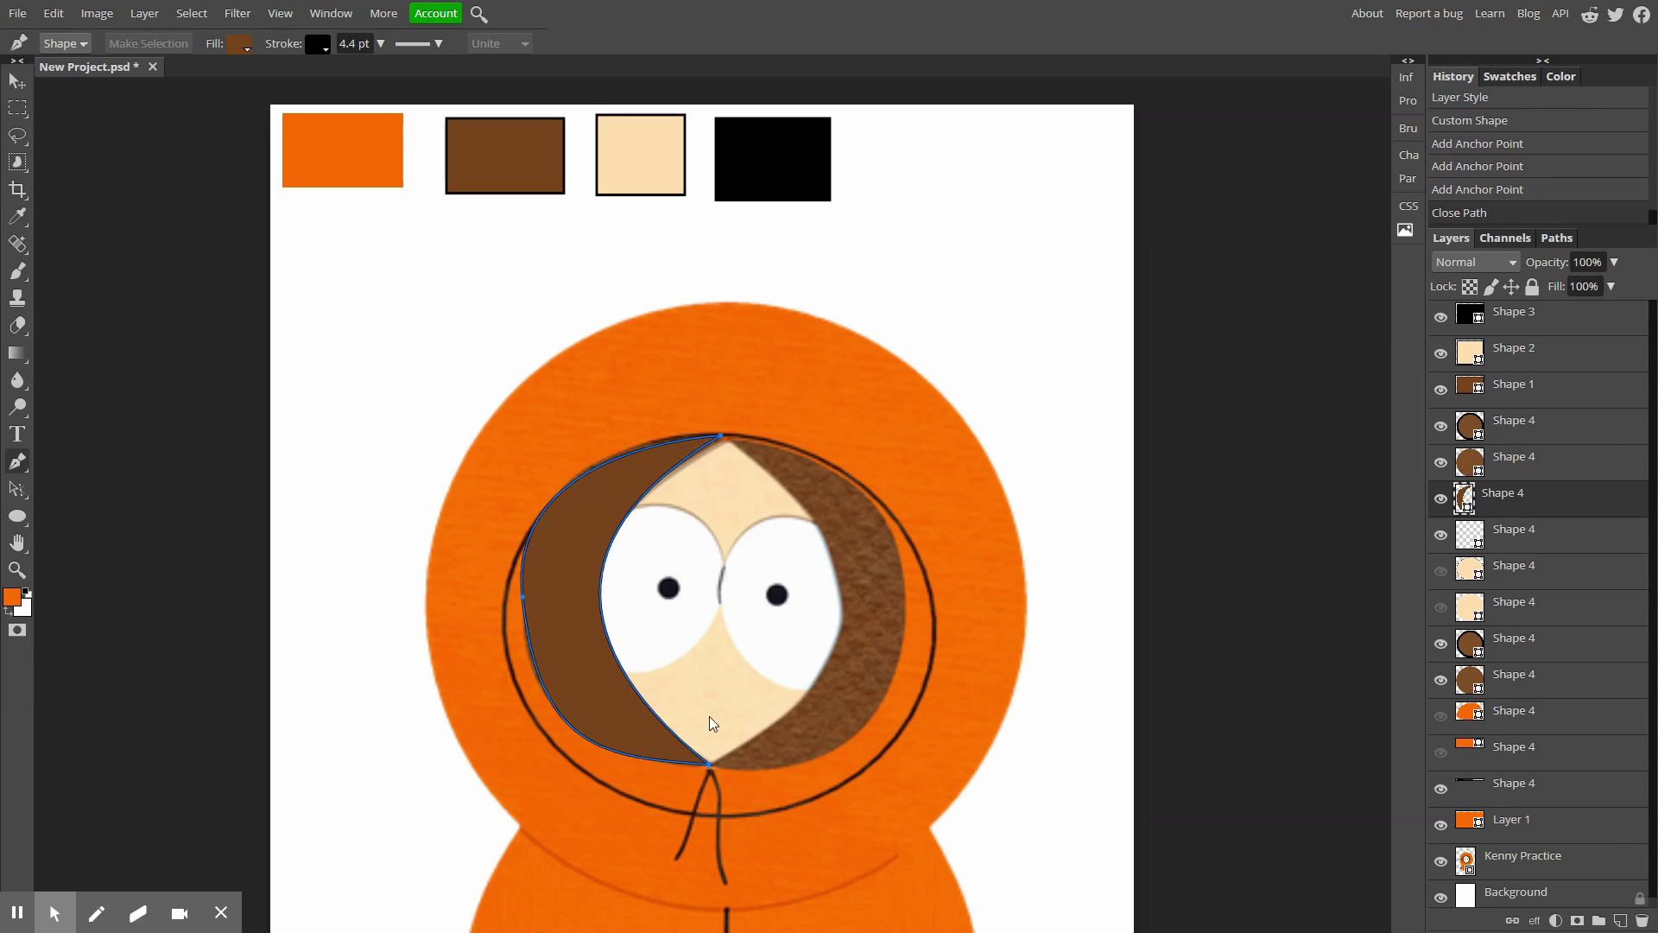
# Trace the right half of the fur lining as a closed brown Pen path, and briefly preview the peach face ellipse behind both halves.
pyautogui.click(713, 764)
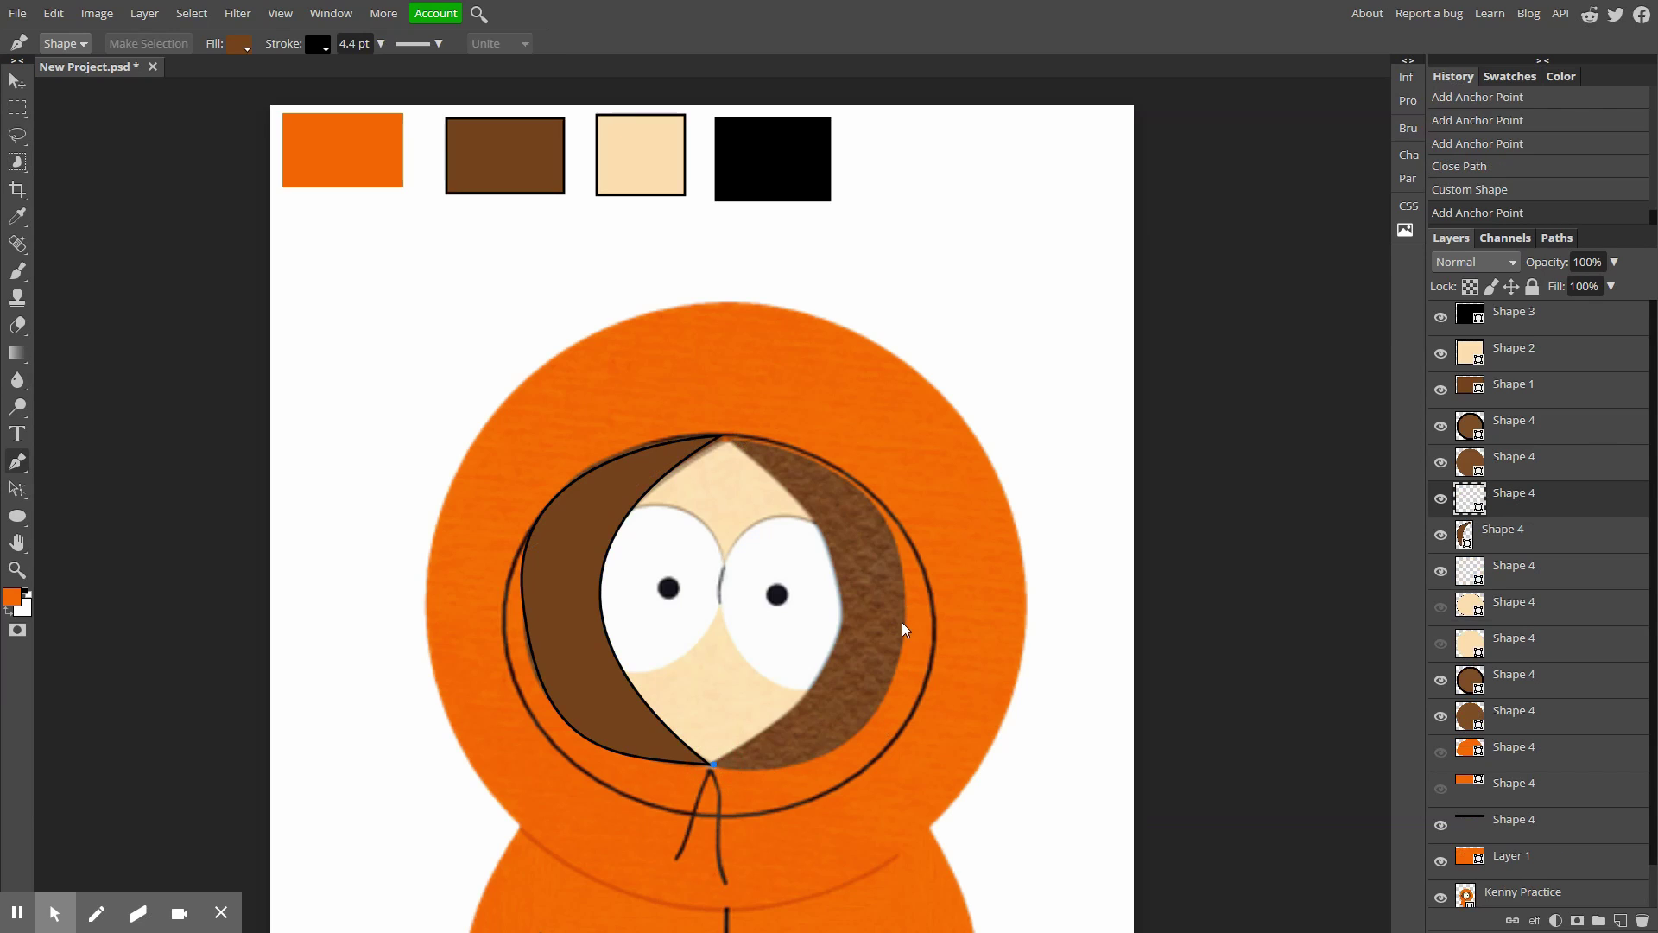
pyautogui.moveTo(902, 631); pyautogui.dragTo(926, 447)
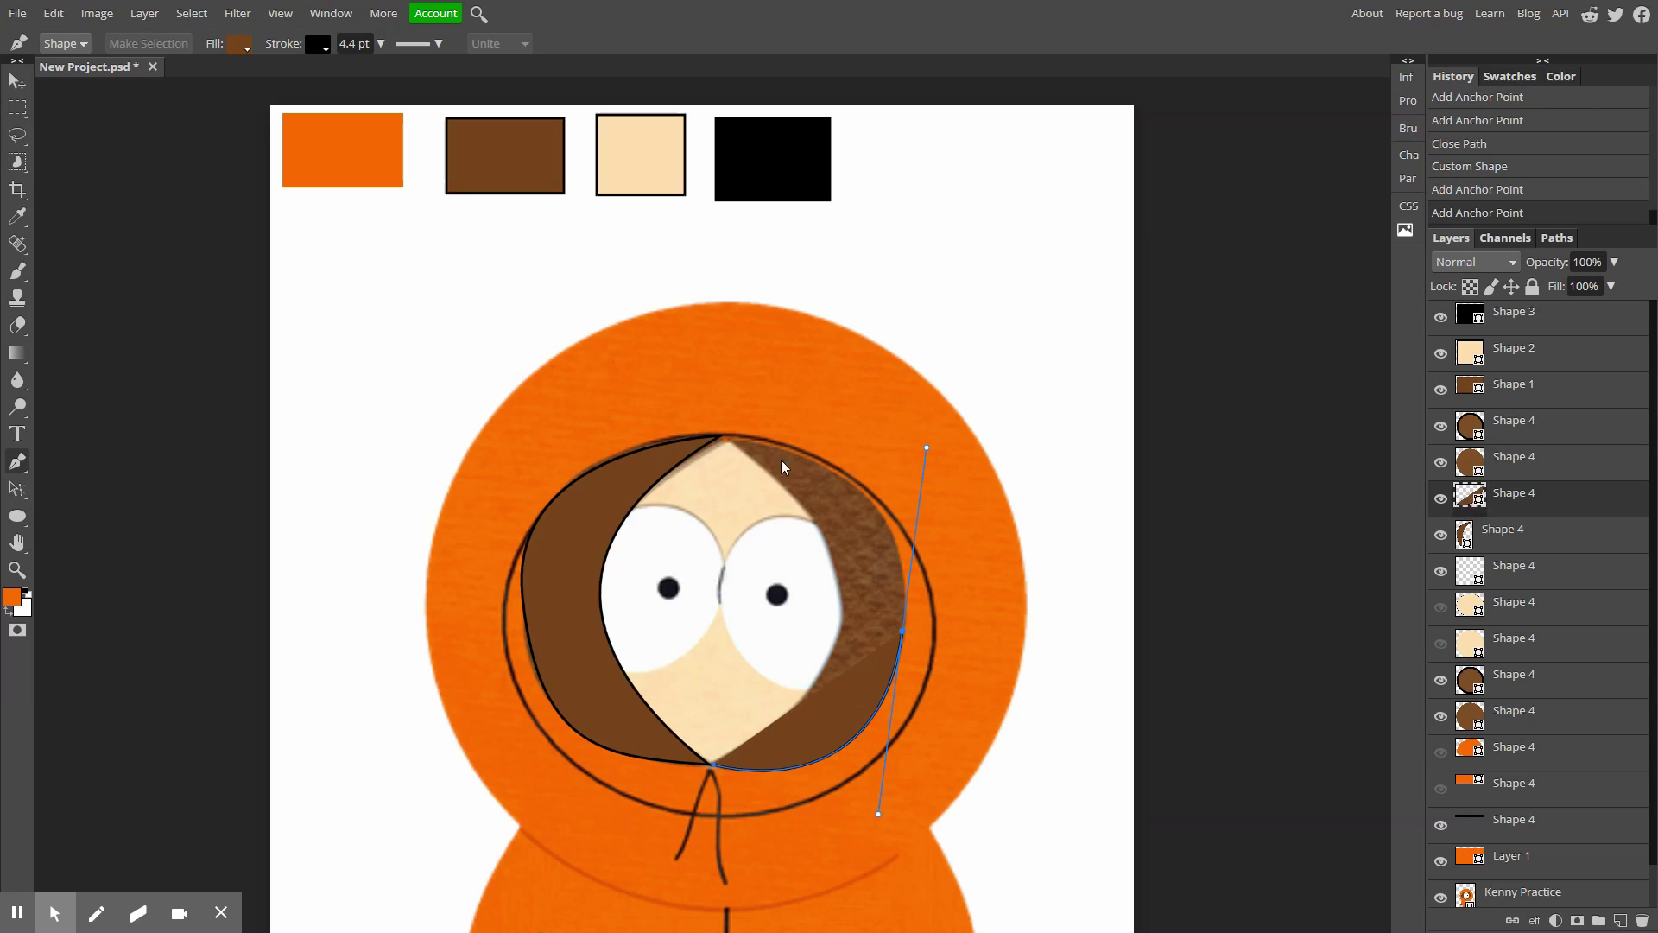
pyautogui.click(728, 439)
pyautogui.moveTo(728, 439); pyautogui.dragTo(804, 495)
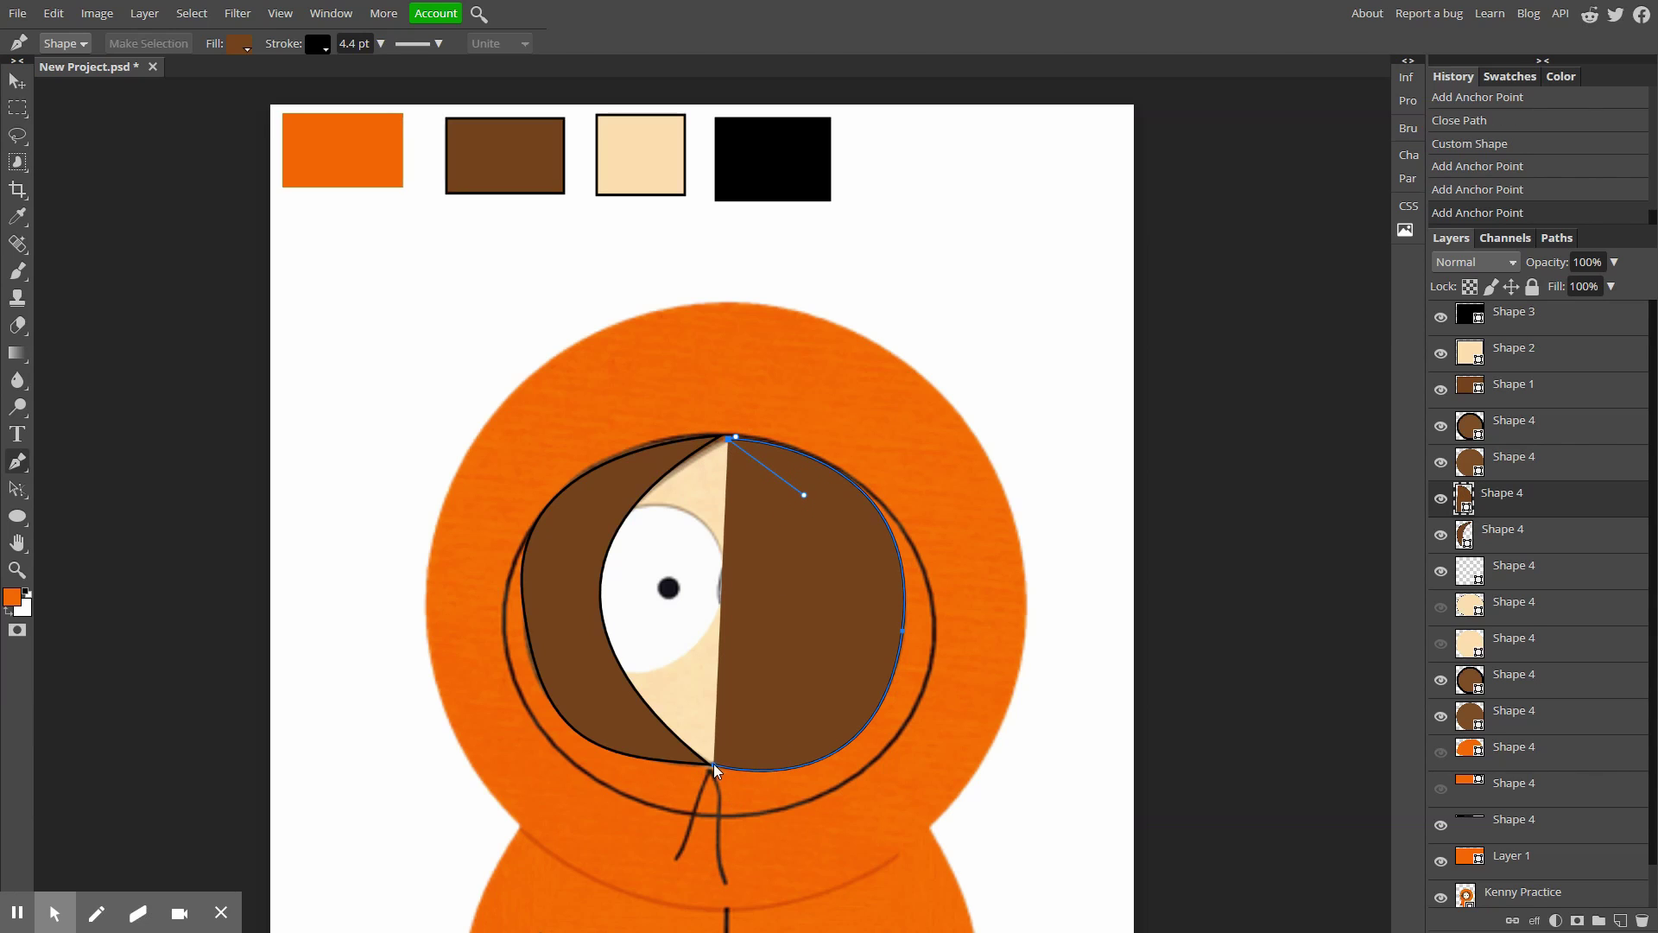
pyautogui.moveTo(713, 764); pyautogui.dragTo(489, 868)
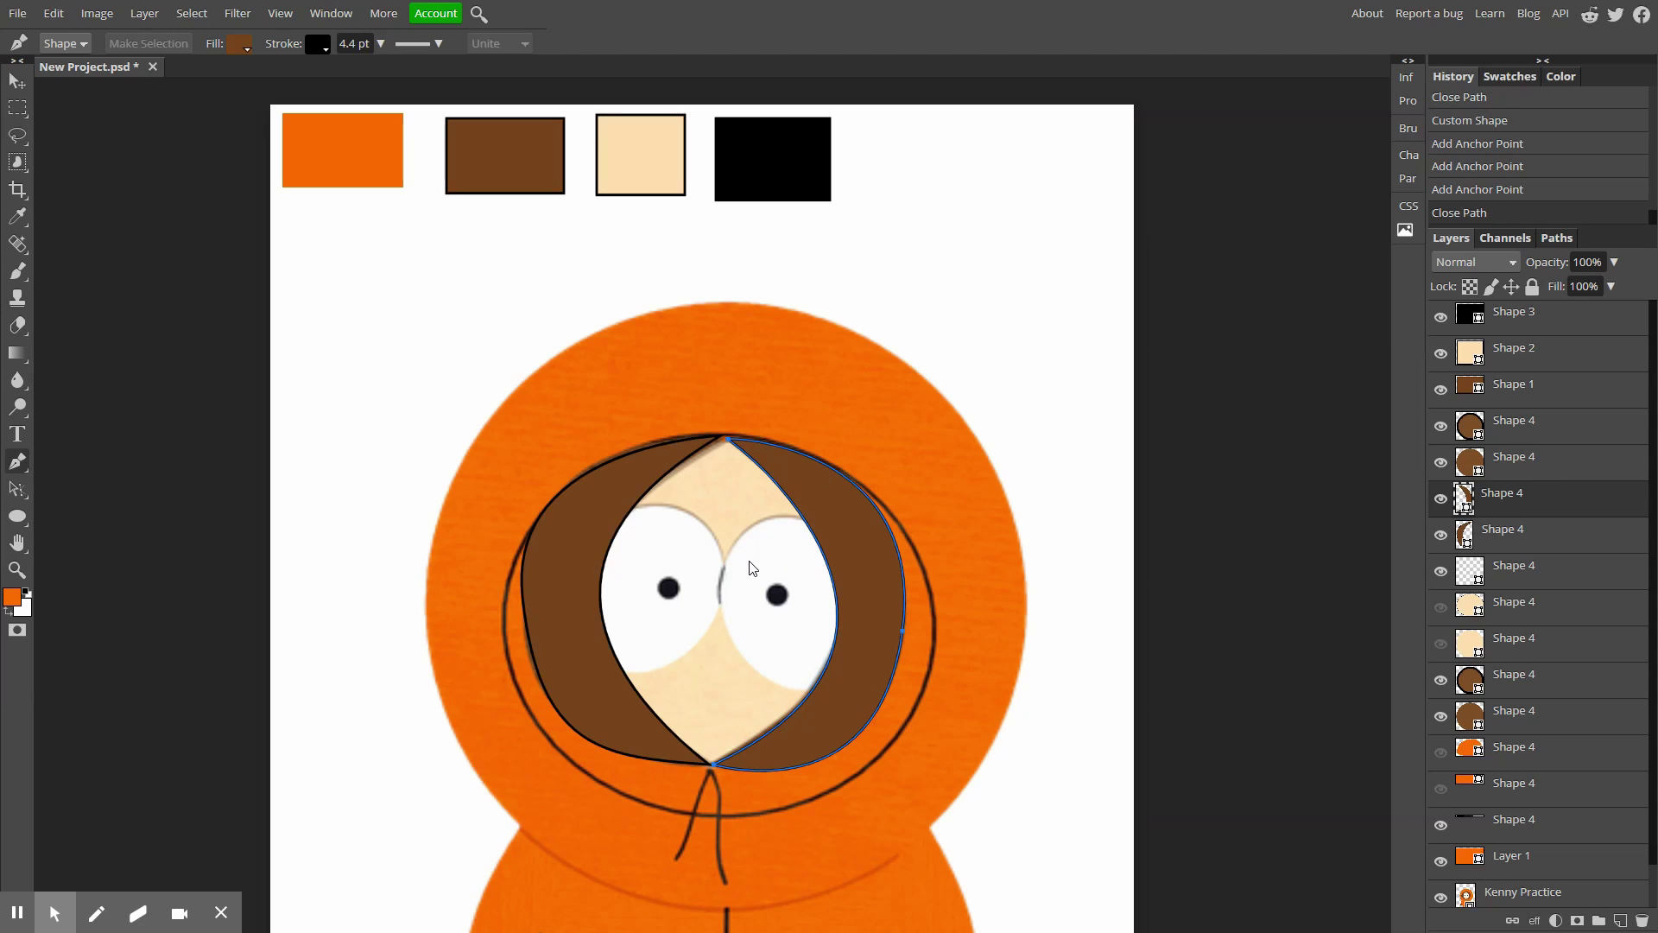
pyautogui.click(1440, 607)
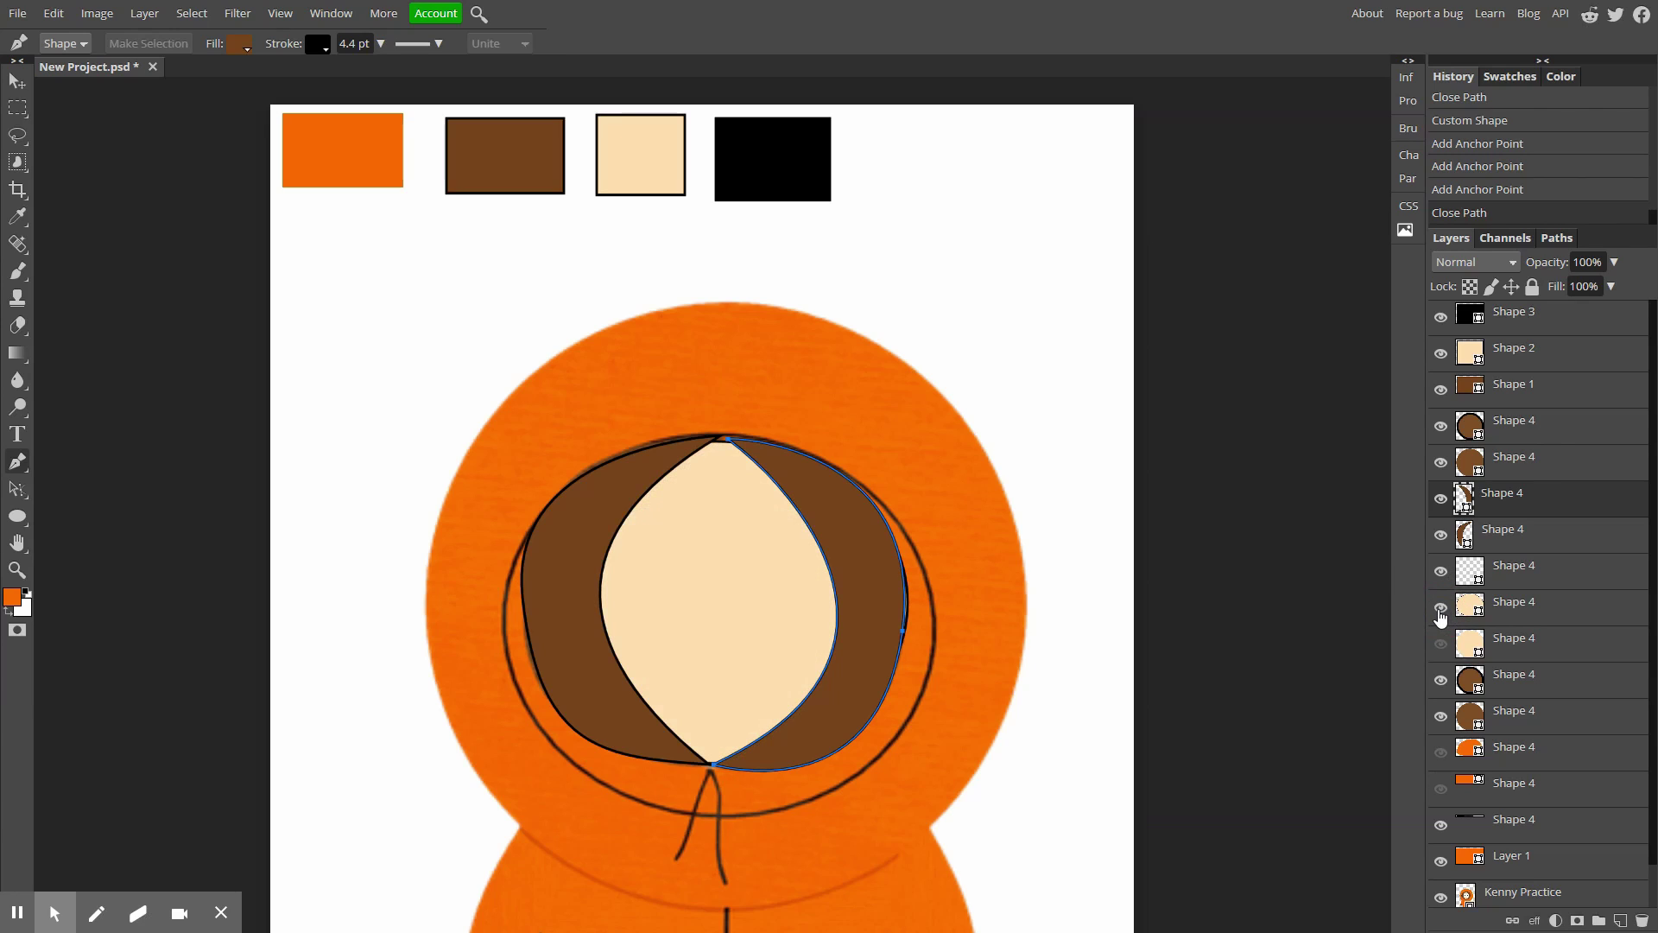
pyautogui.click(1441, 609)
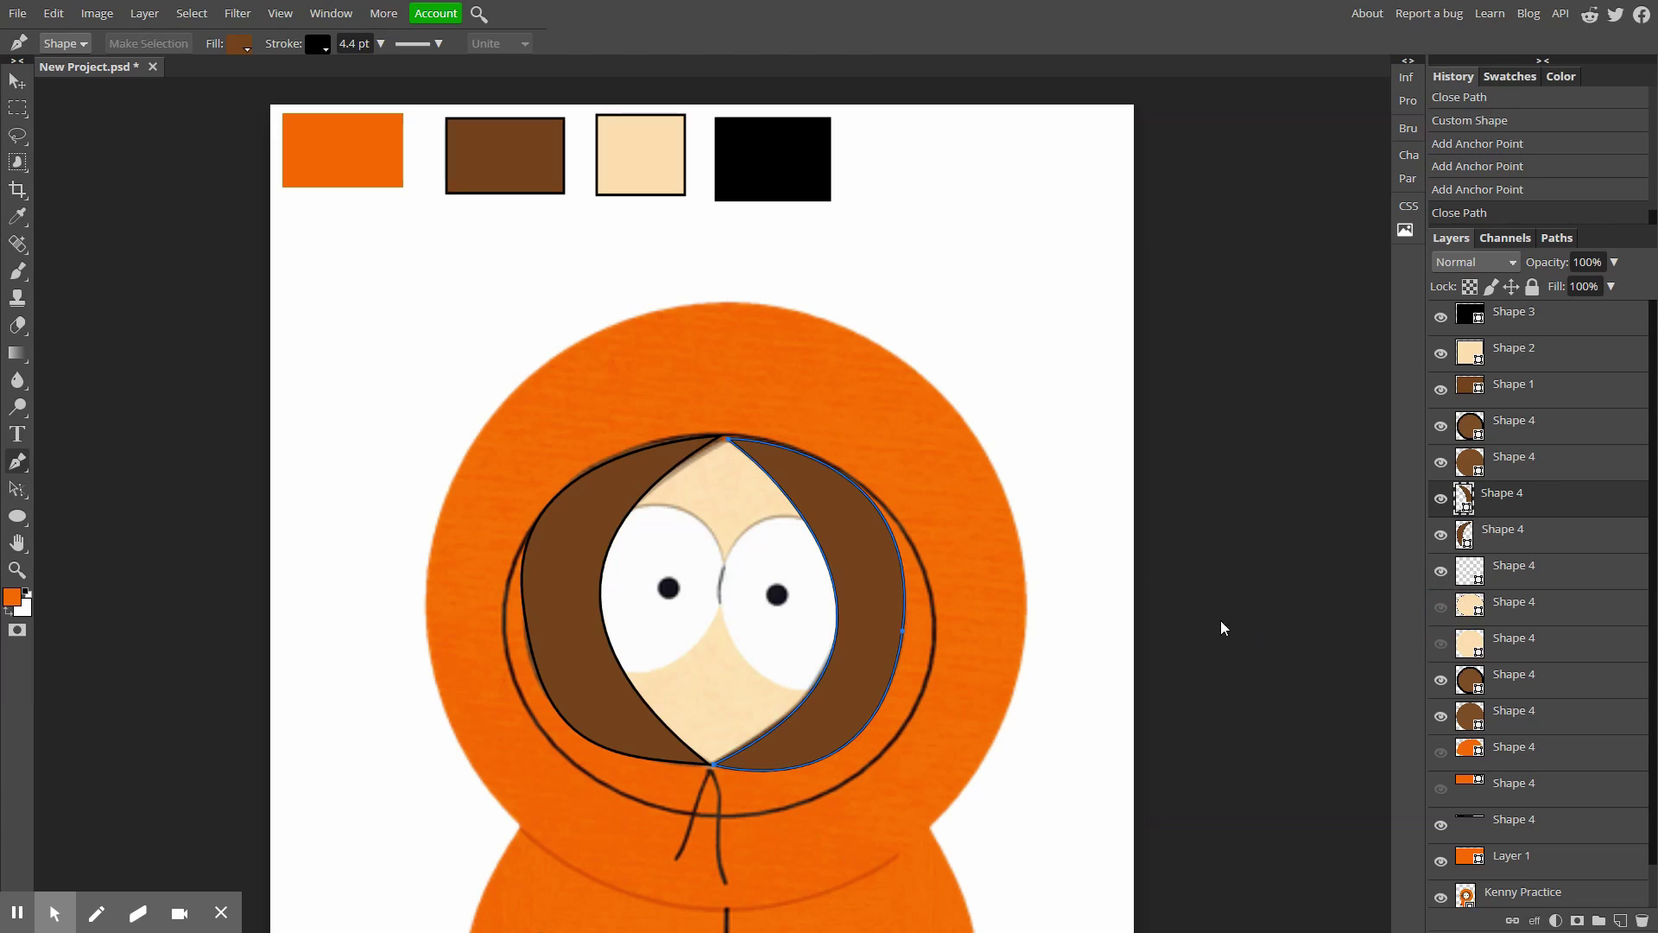
pyautogui.press('v')
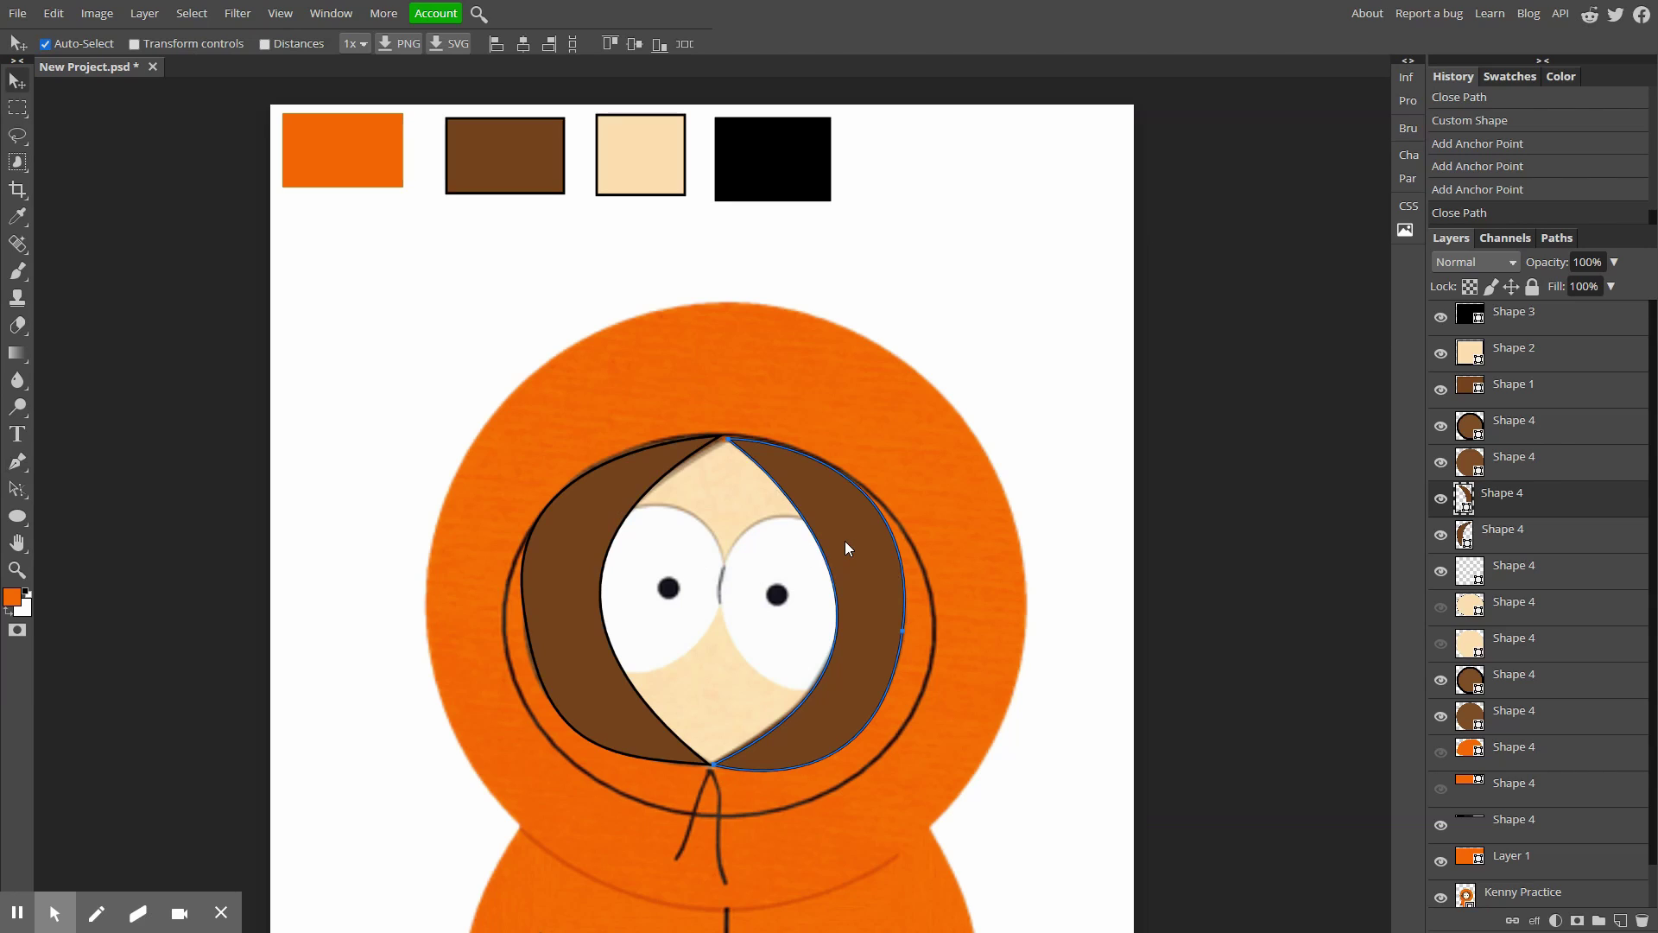
# Trace the right eye as a closed Pen path overlapping the fur lining, filled with peach sampled from the peach swatch.
pyautogui.click(17, 461)
pyautogui.moveTo(813, 521); pyautogui.dragTo(774, 509)
pyautogui.moveTo(741, 655); pyautogui.dragTo(806, 775)
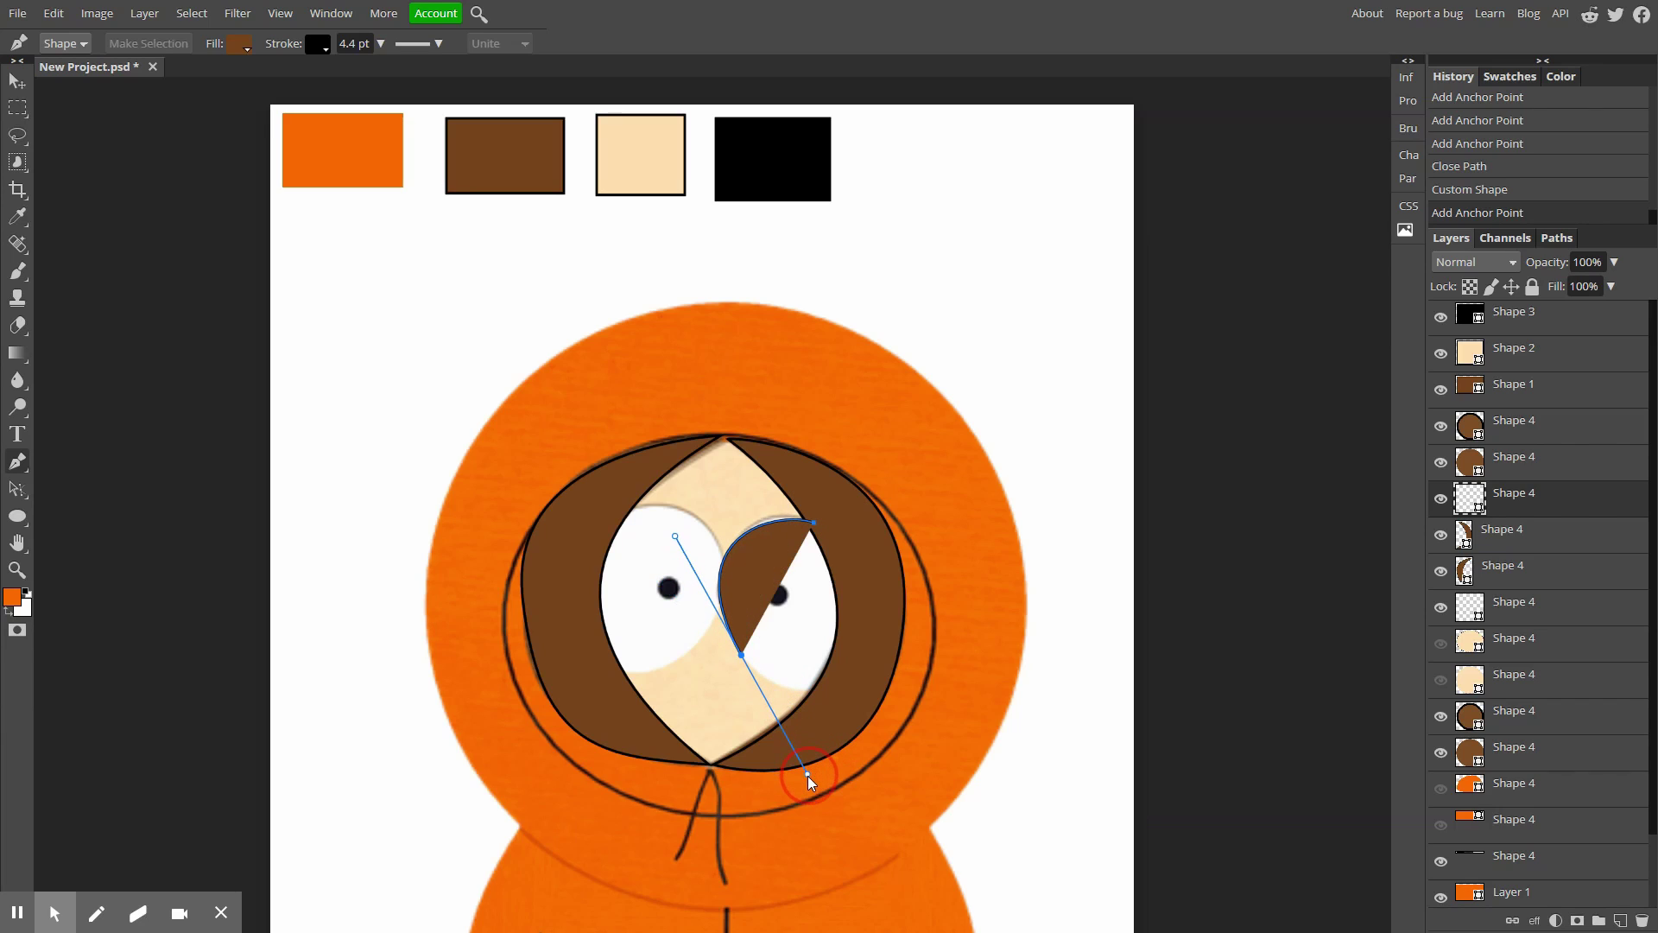
pyautogui.click(239, 45)
pyautogui.click(261, 115)
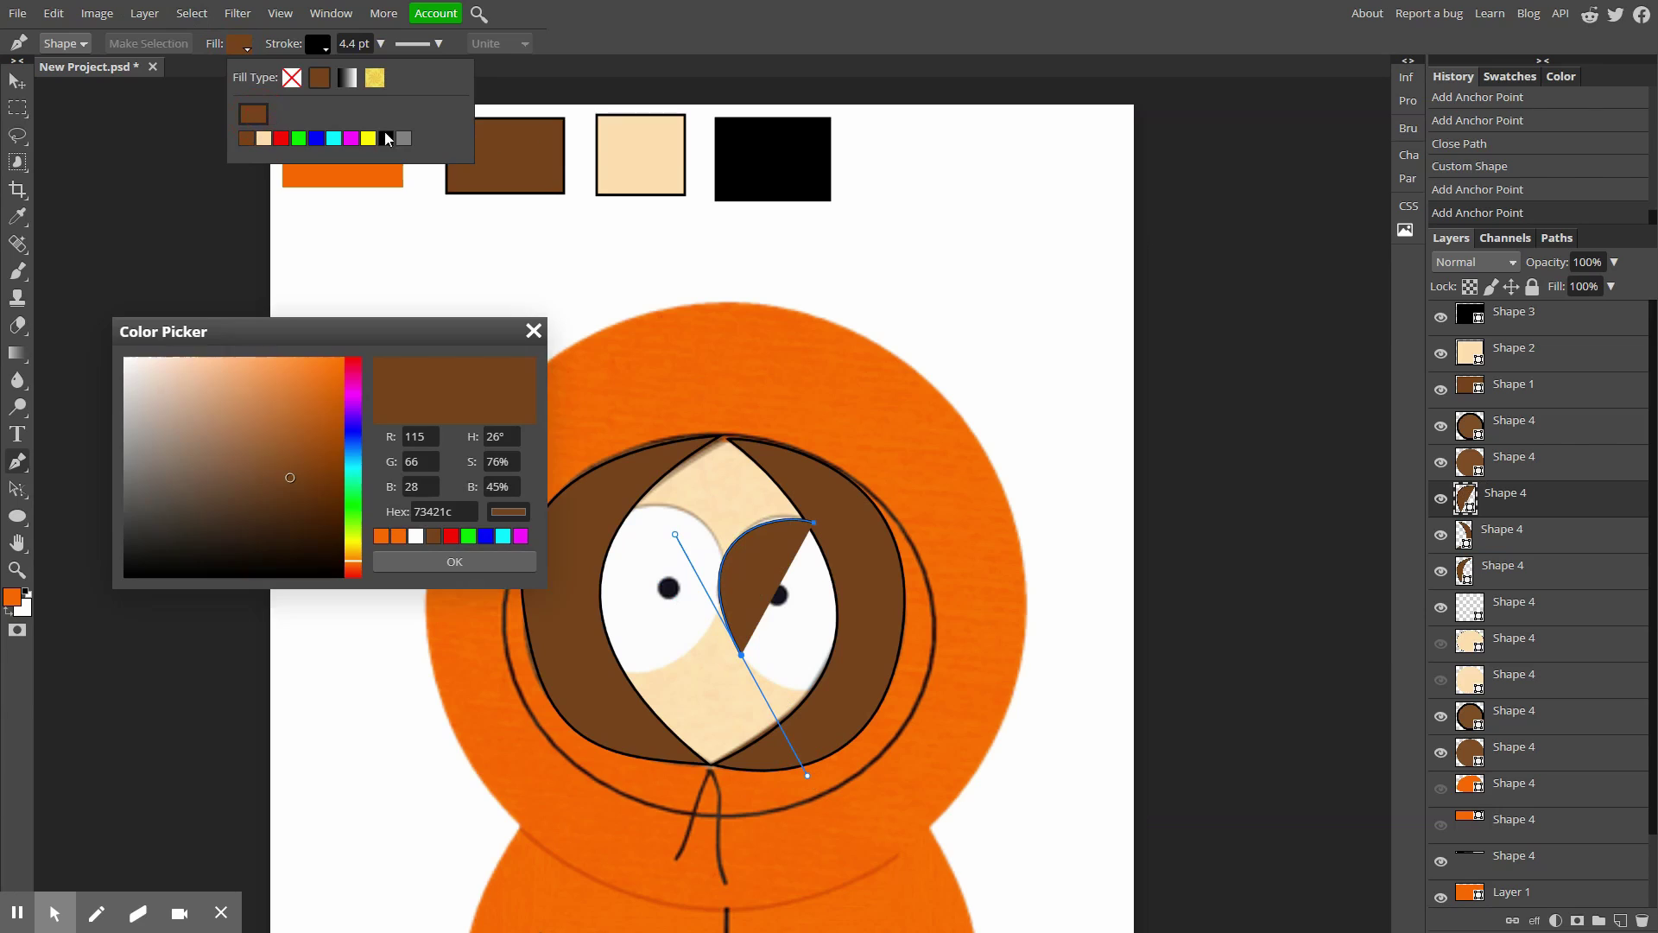
pyautogui.click(652, 154)
pyautogui.click(489, 562)
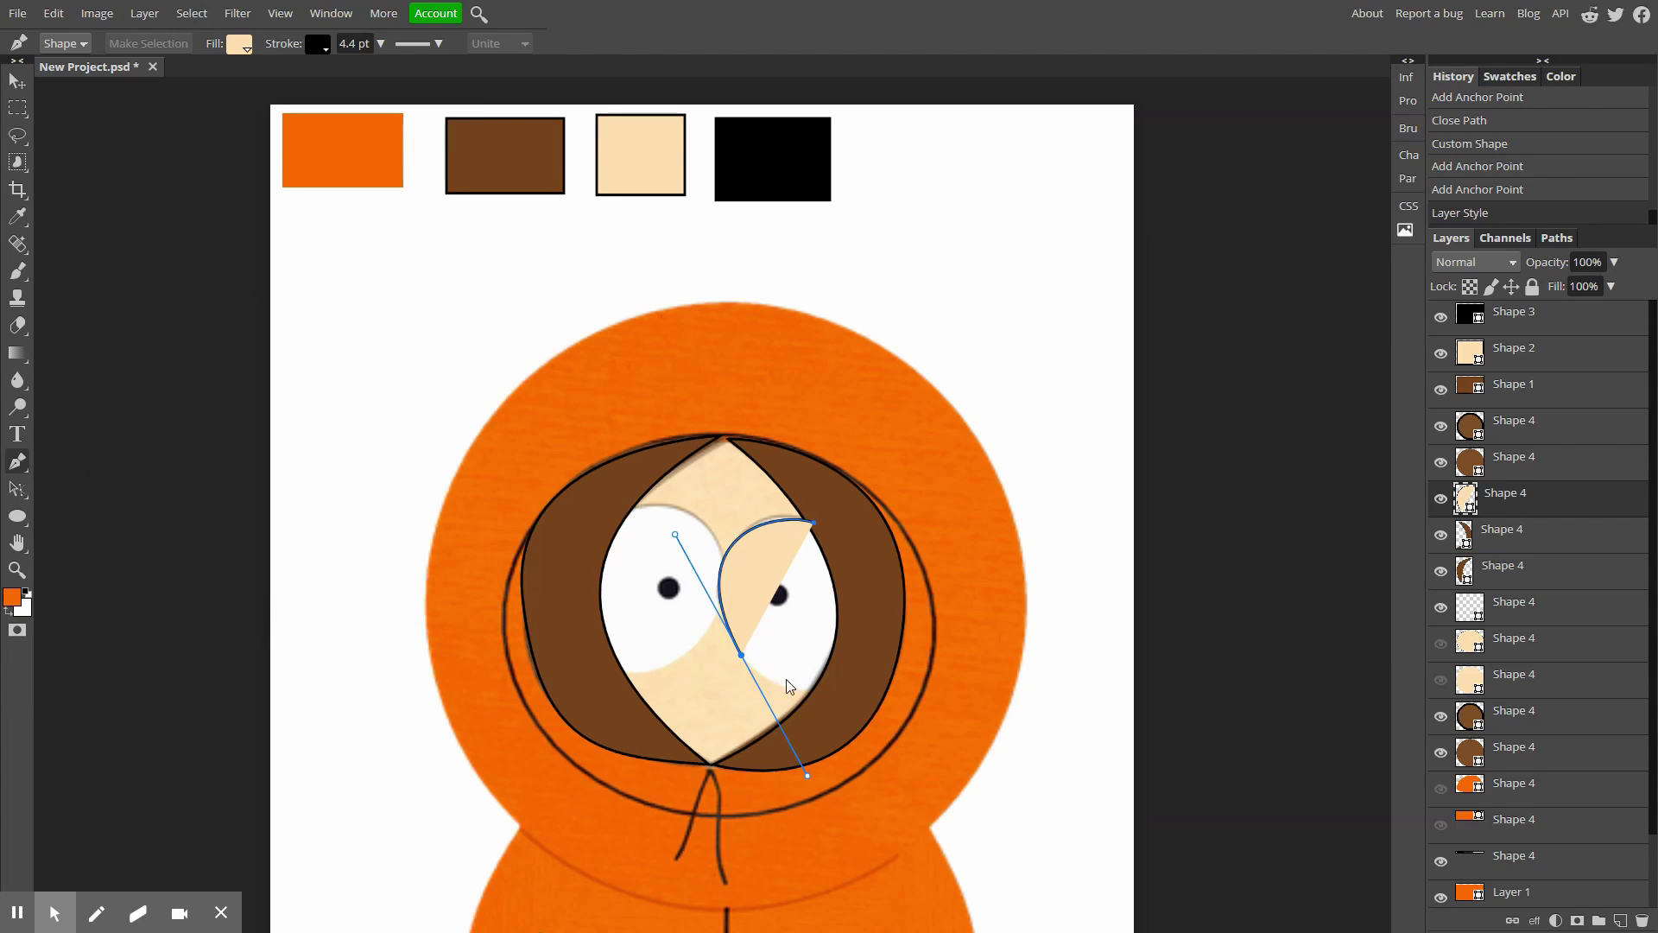
pyautogui.moveTo(866, 655); pyautogui.dragTo(853, 639)
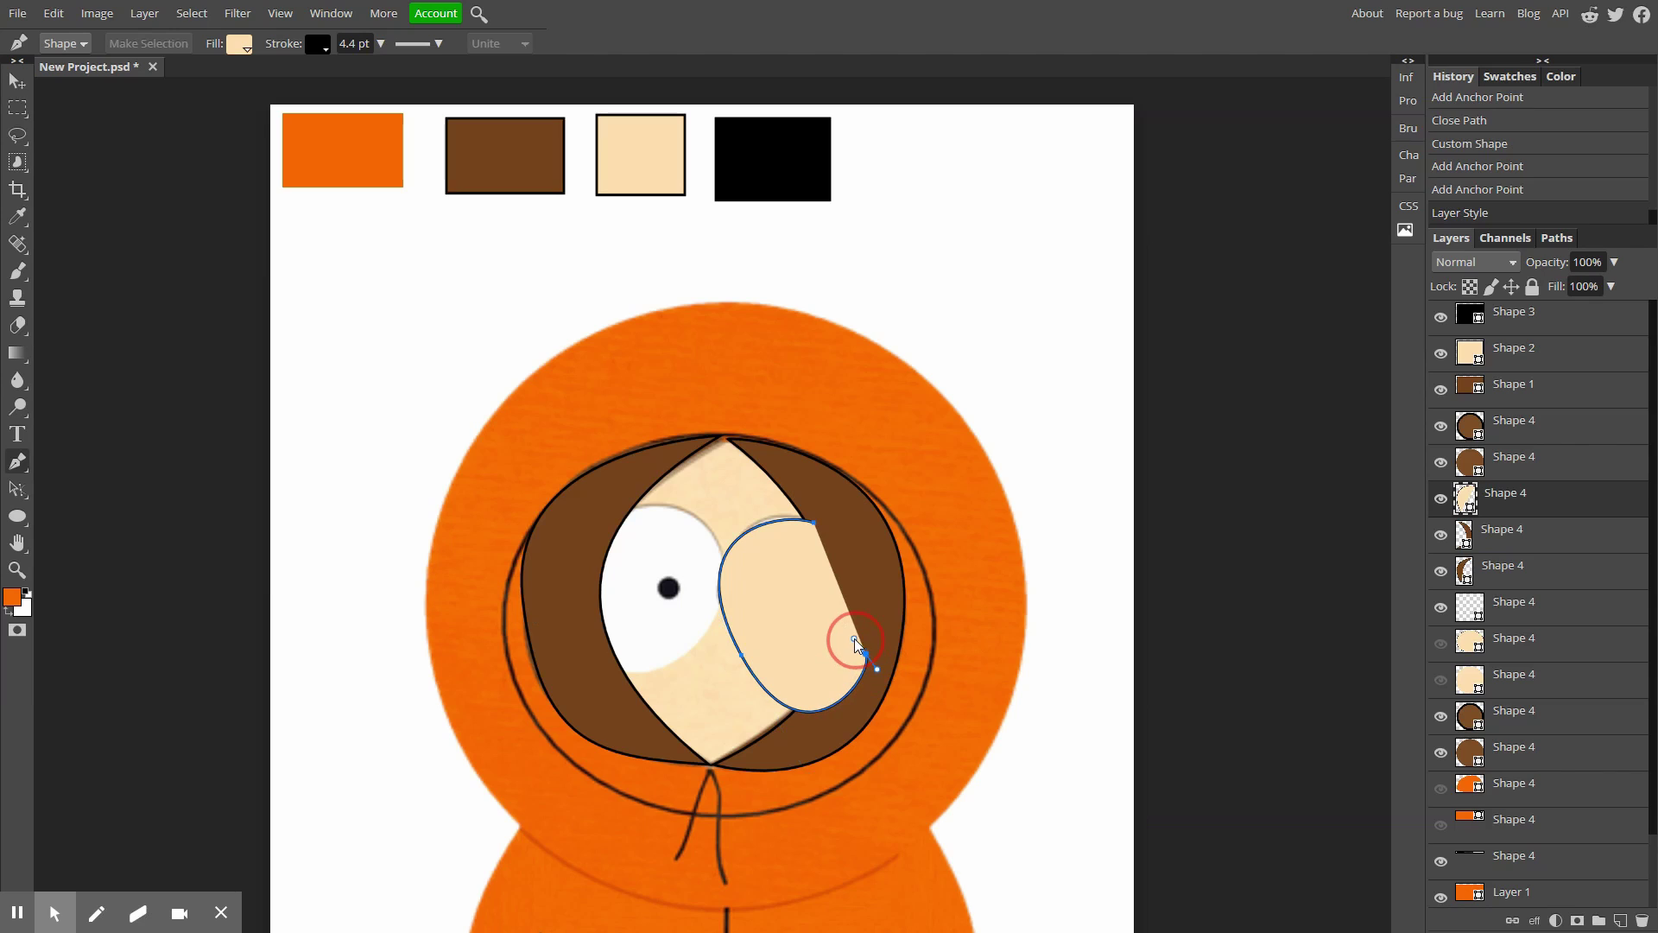
pyautogui.click(813, 523)
pyautogui.moveTo(816, 527); pyautogui.dragTo(754, 498)
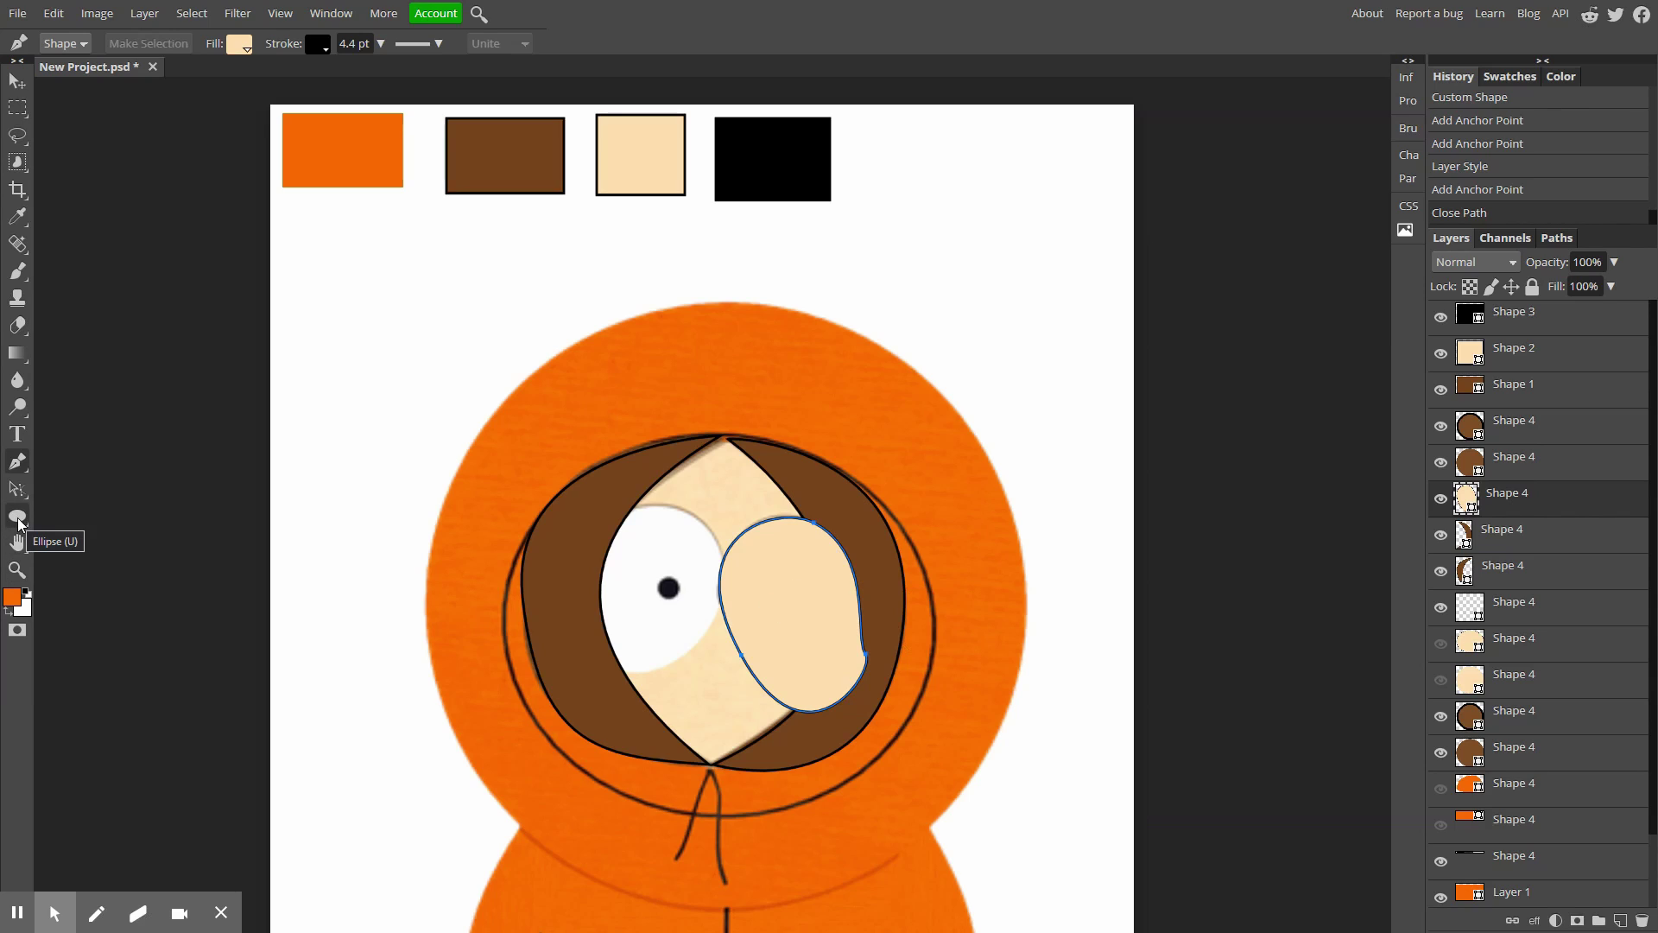
# Set the right eye shape's fill to white ffffff and nudge the shape slightly upward.
pyautogui.click(239, 44)
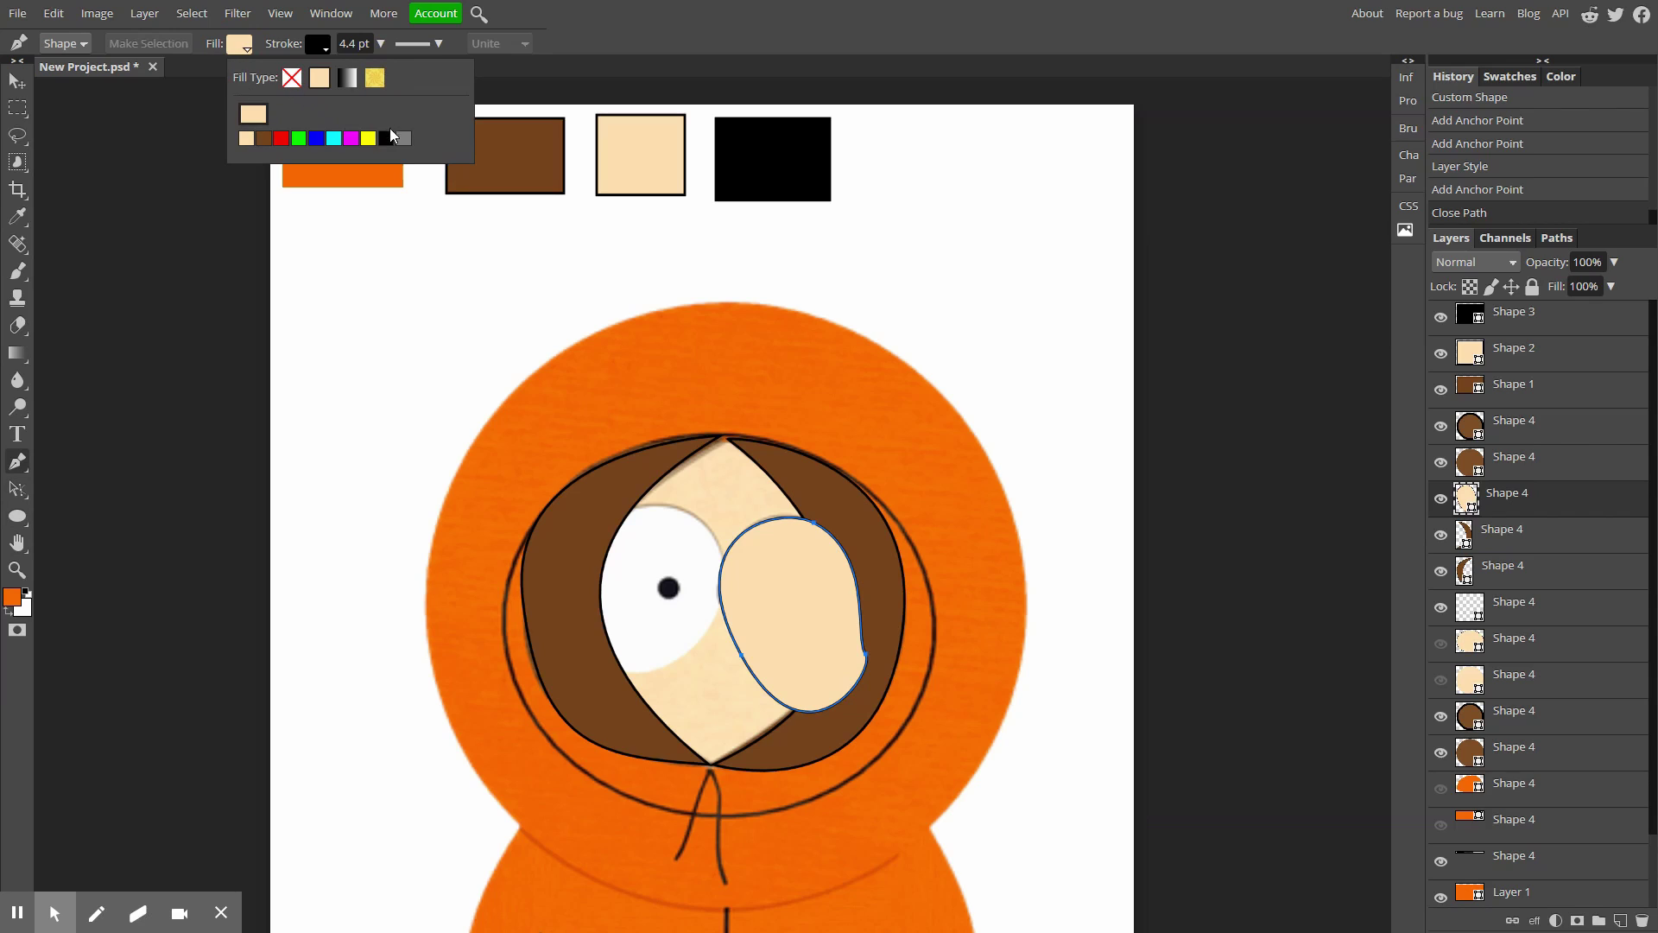
pyautogui.click(325, 77)
pyautogui.click(265, 130)
pyautogui.click(325, 211)
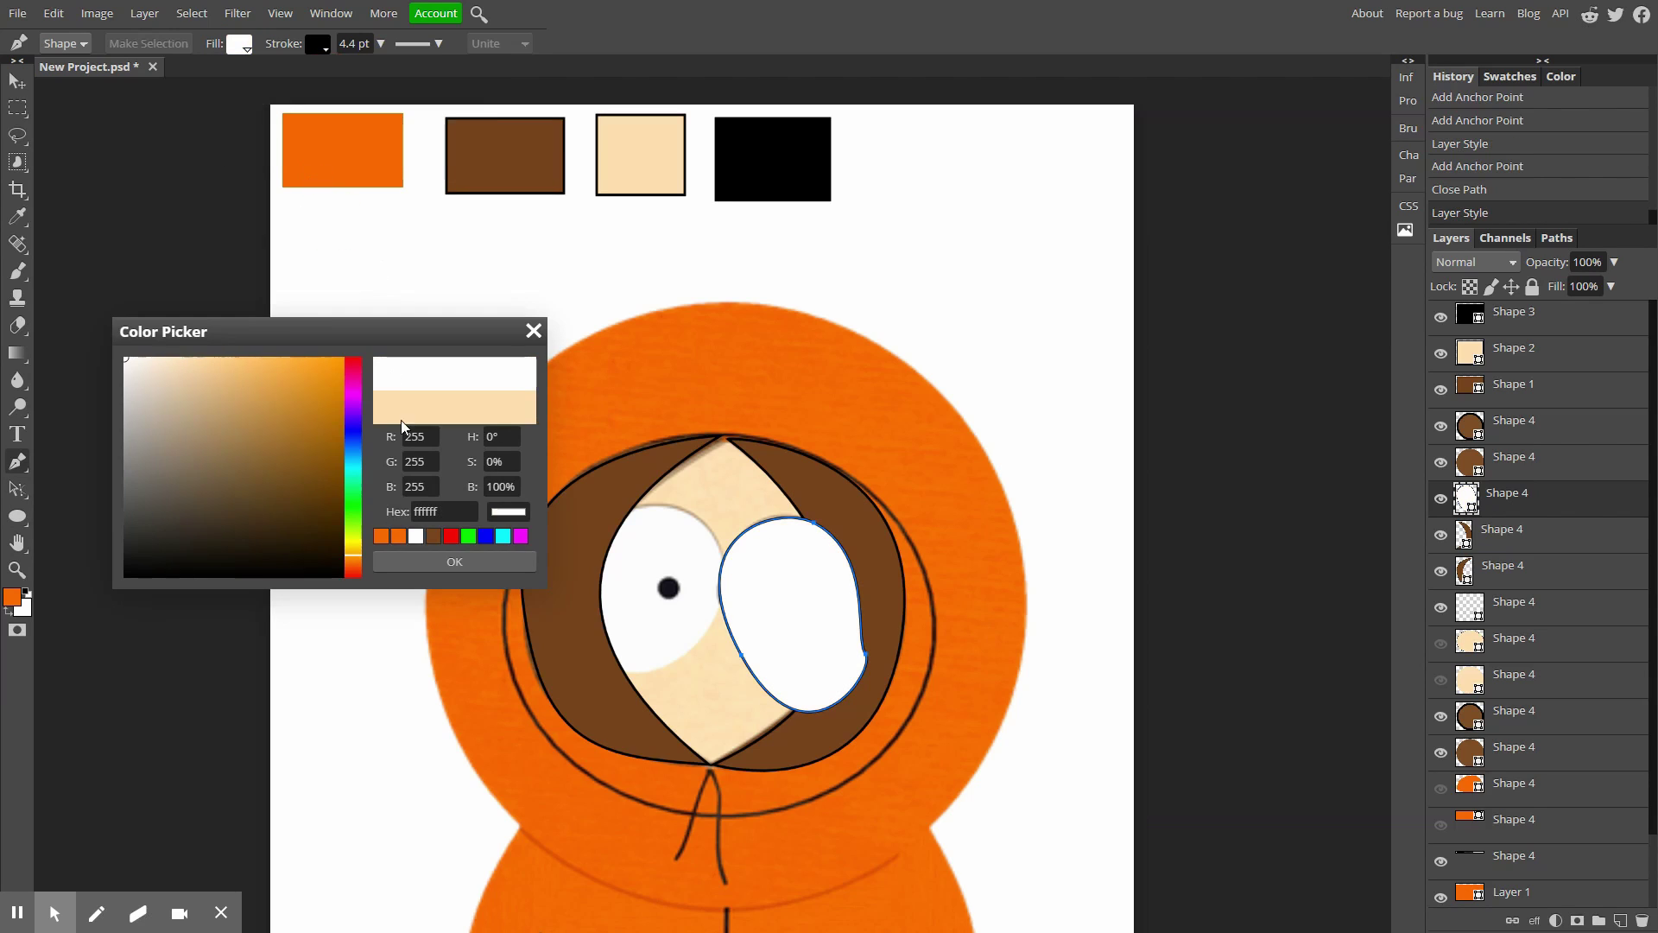
pyautogui.click(412, 563)
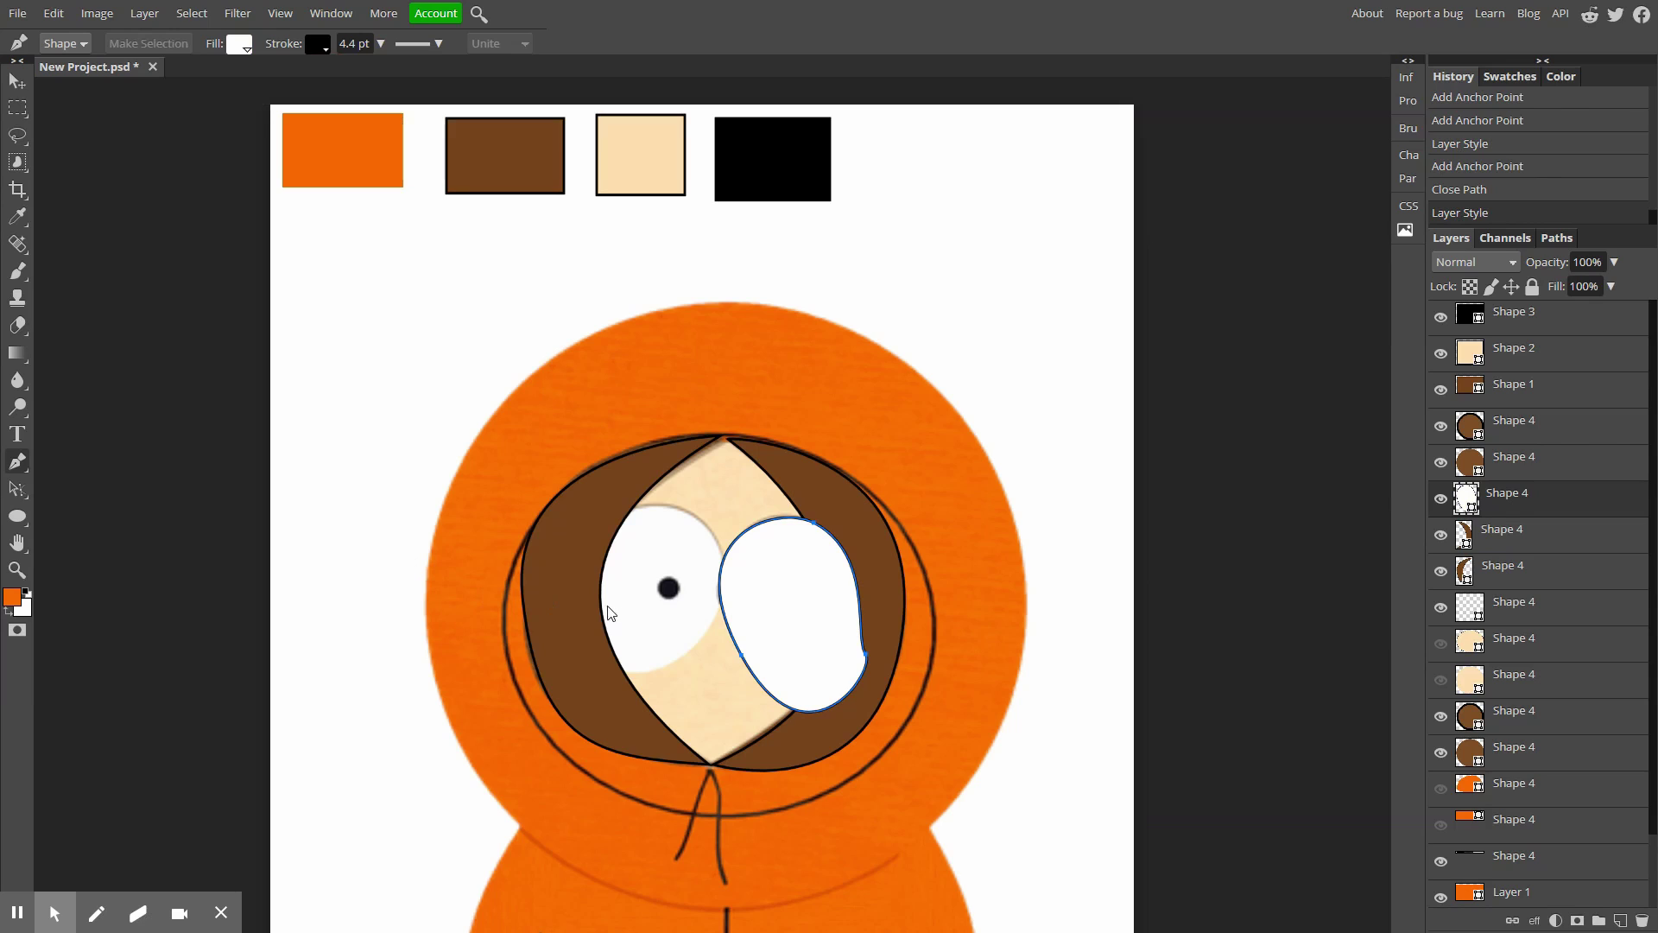
pyautogui.press('v')
pyautogui.moveTo(759, 581); pyautogui.dragTo(765, 585)
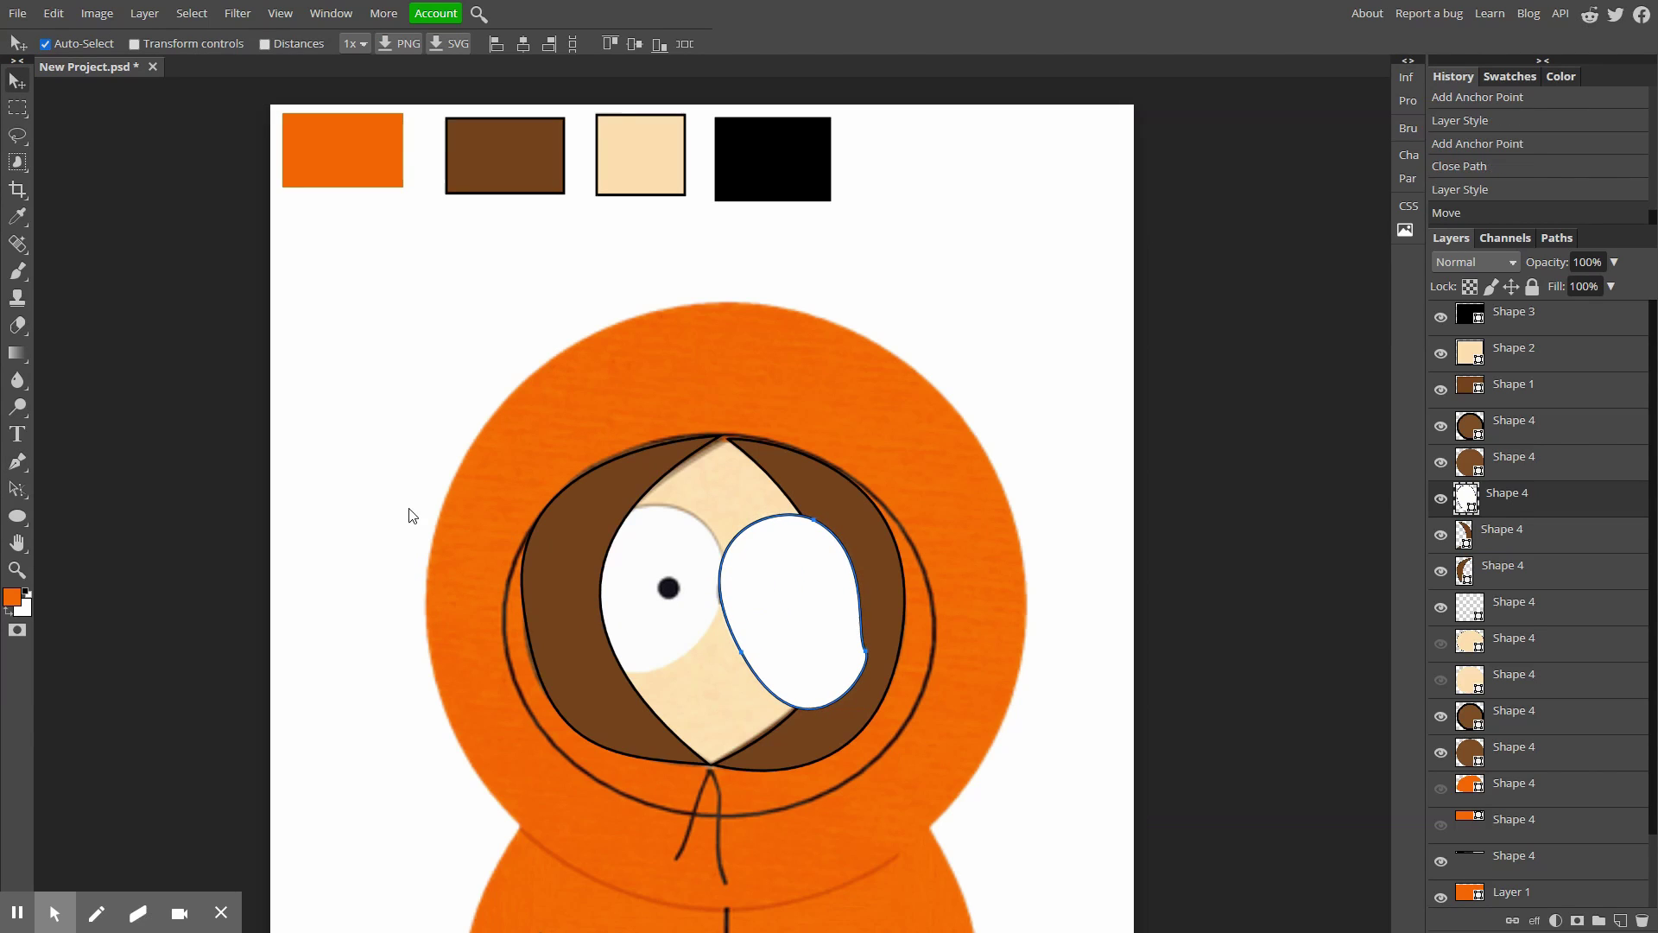
# Start a white Pen path for the left eye, with anchor points on its inner edge and curved lower edge.
pyautogui.click(24, 460)
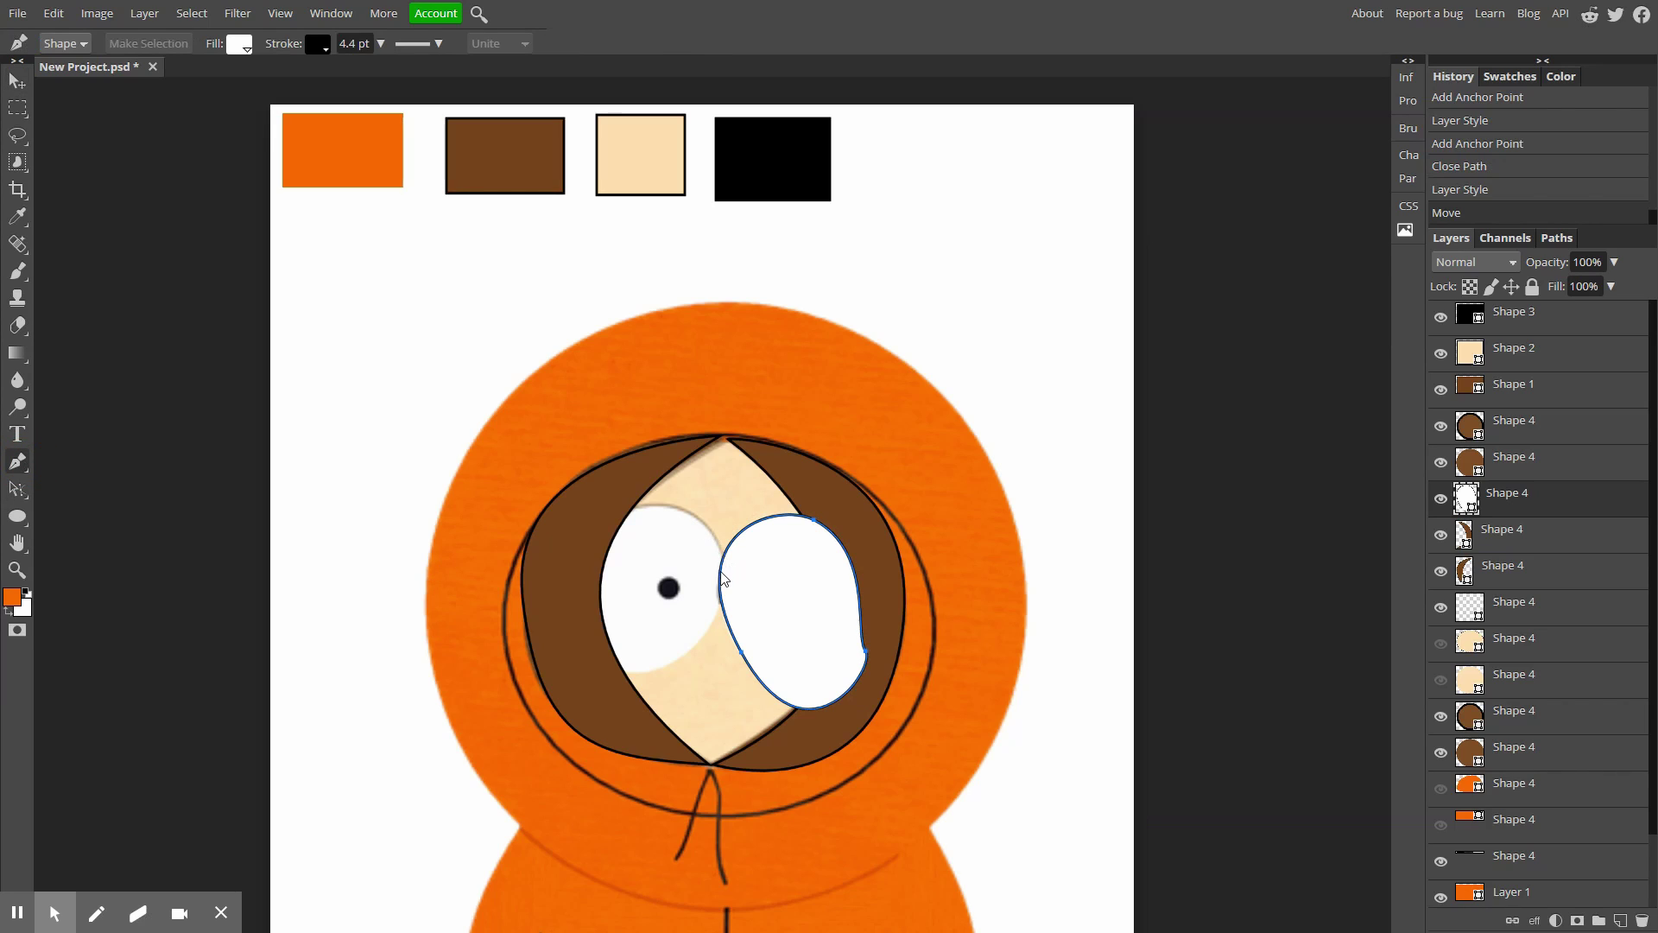
pyautogui.click(721, 546)
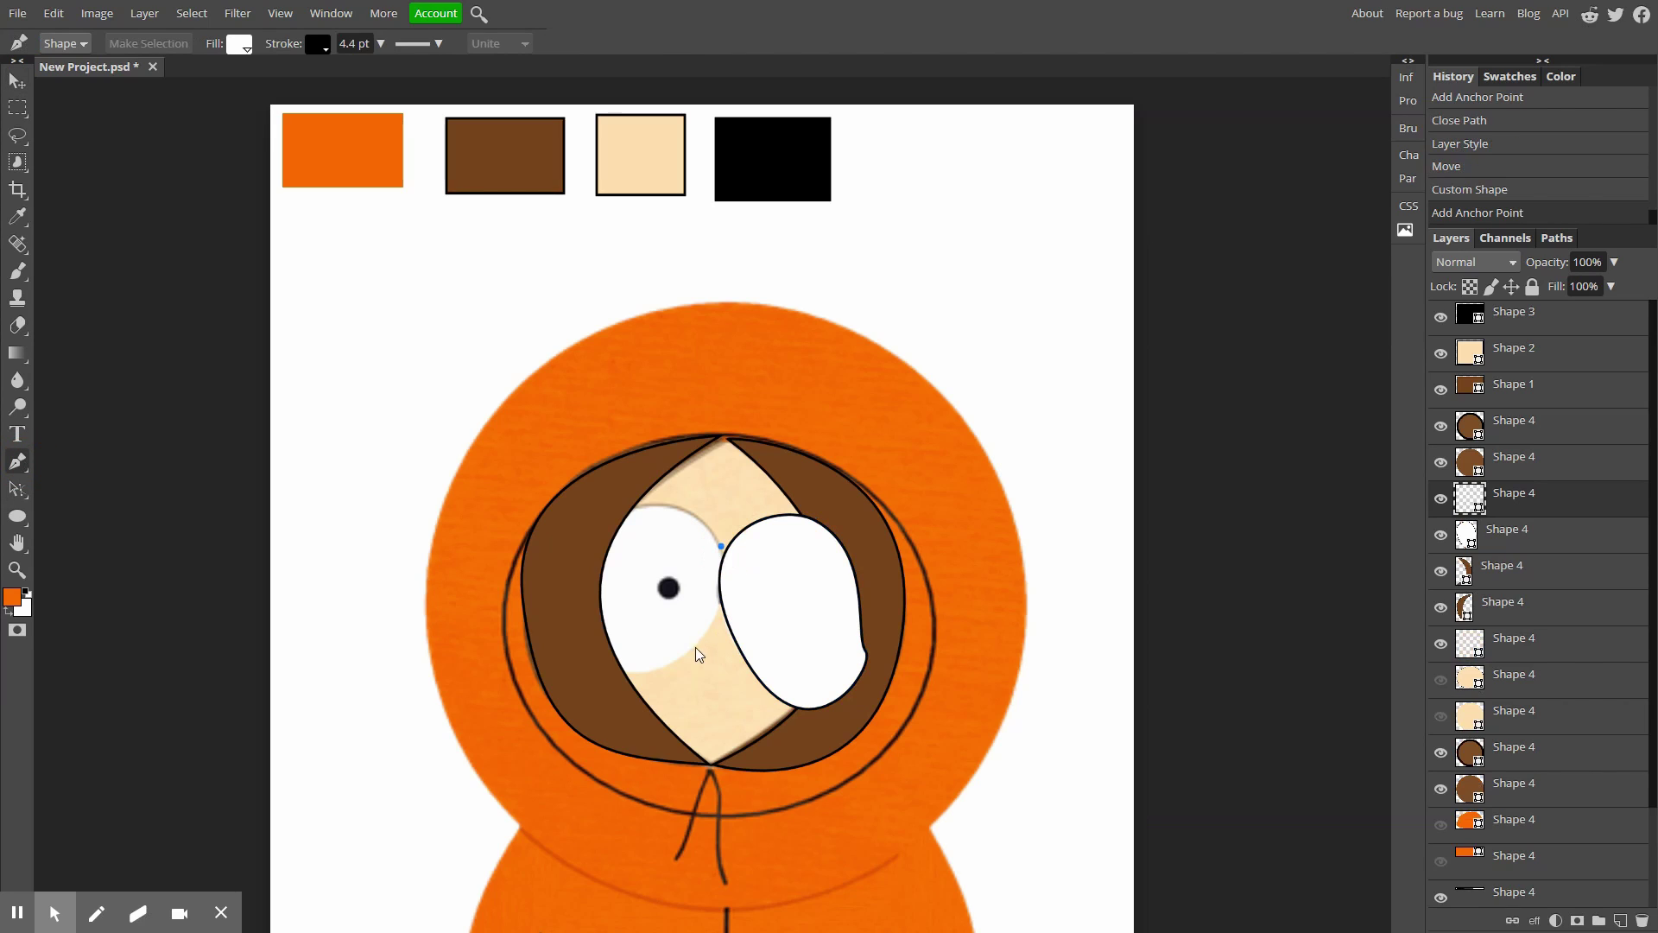
pyautogui.moveTo(689, 649); pyautogui.dragTo(646, 685)
pyautogui.moveTo(562, 557); pyautogui.dragTo(579, 448)
pyautogui.moveTo(691, 516); pyautogui.dragTo(707, 539)
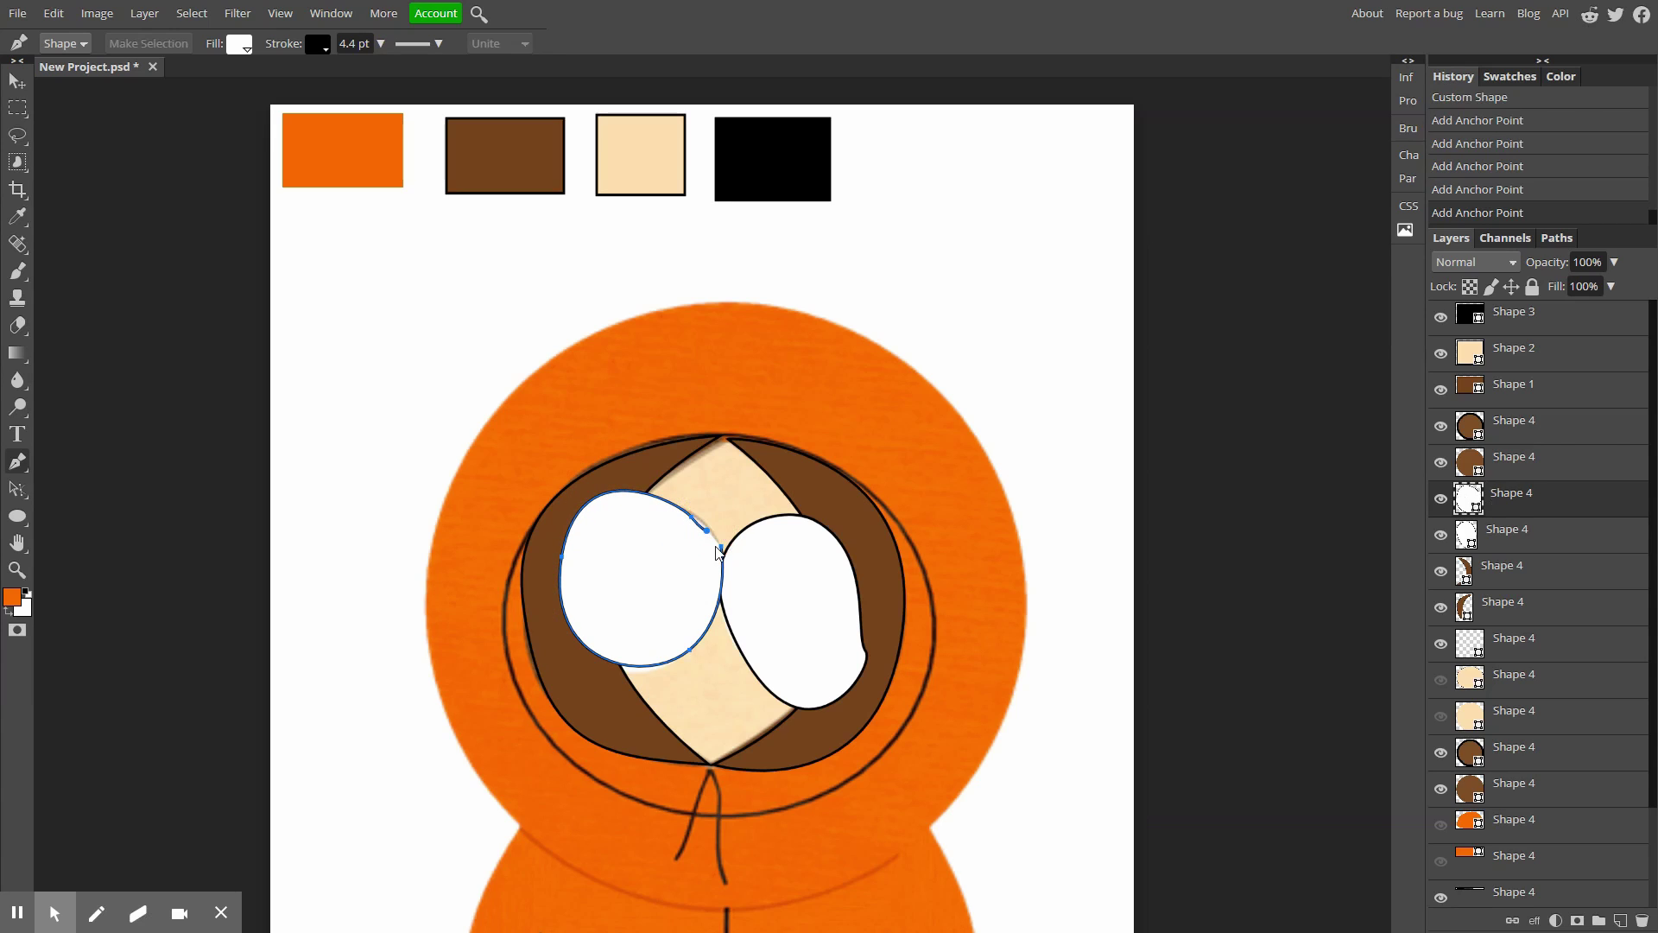
pyautogui.hotkey('ctrl', 'z')
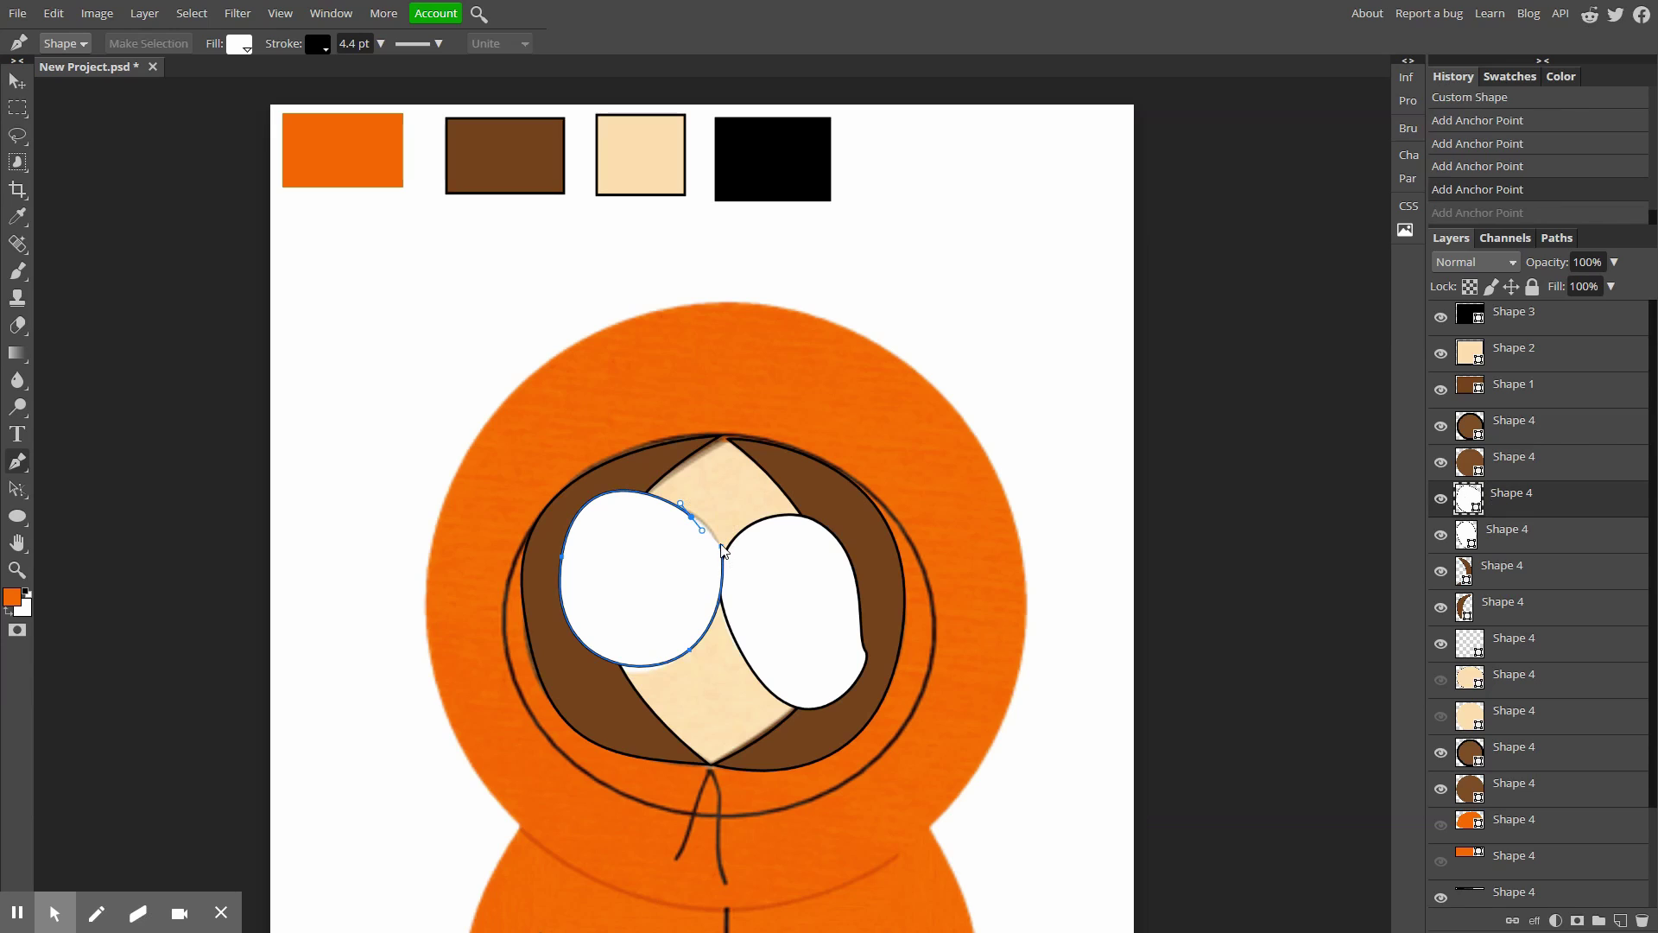
pyautogui.moveTo(723, 551)
pyautogui.mouseDown()
pyautogui.moveTo(728, 574)
pyautogui.moveTo(699, 529)
pyautogui.moveTo(716, 551)
pyautogui.mouseUp()
pyautogui.hotkey('ctrl', 'z')
pyautogui.hotkey('ctrl', 'z')
pyautogui.hotkey('ctrl', 'z')
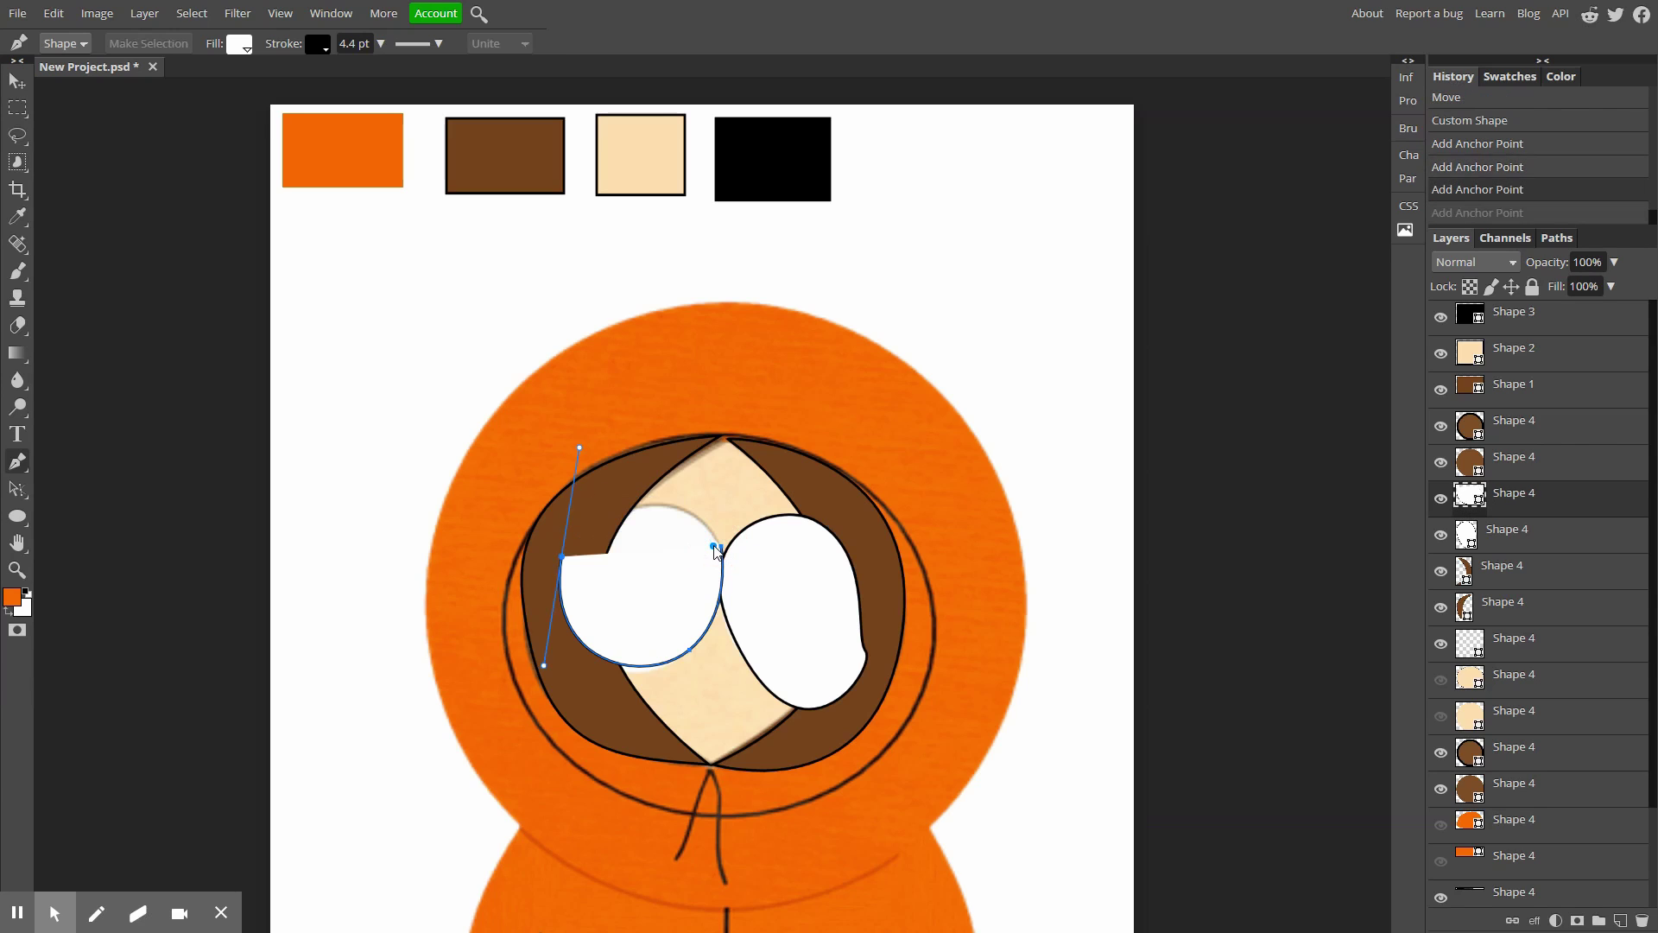
pyautogui.hotkey('ctrl', 'z')
# Curve the left eye's path up over the fur lining and close it at its starting point beside the right eye.
pyautogui.moveTo(587, 537); pyautogui.dragTo(643, 475)
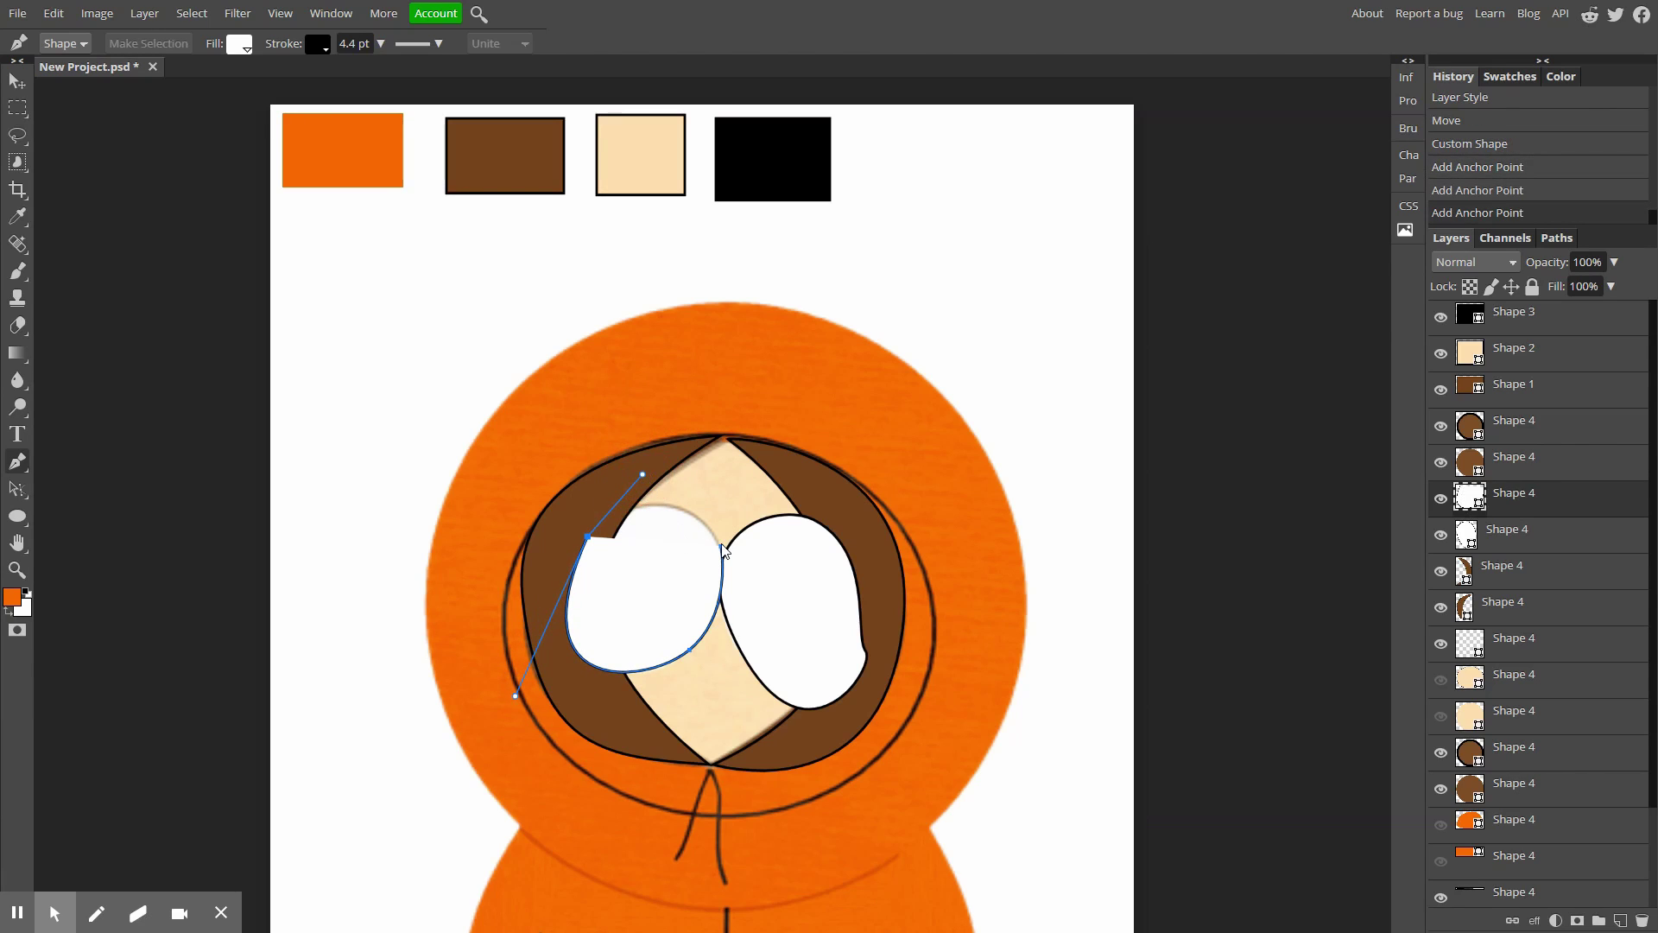
pyautogui.moveTo(723, 547); pyautogui.dragTo(726, 584)
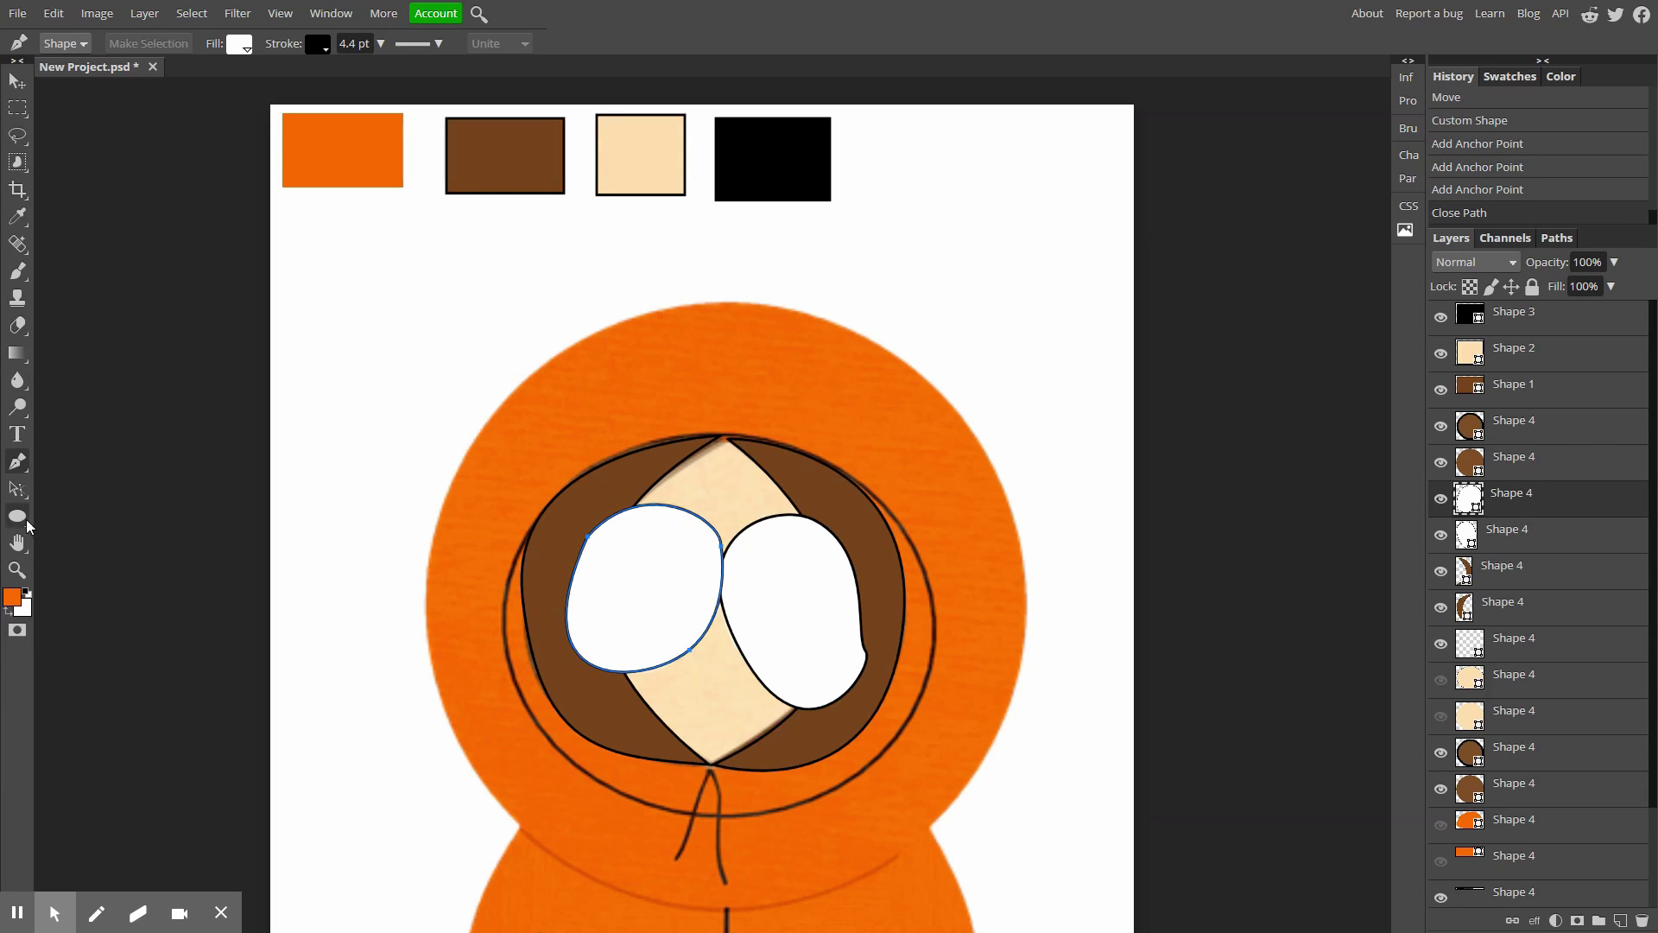
# Draw a small upright ellipse as the pupil of each eye and shift it into position.
pyautogui.click(17, 518)
pyautogui.click(76, 541)
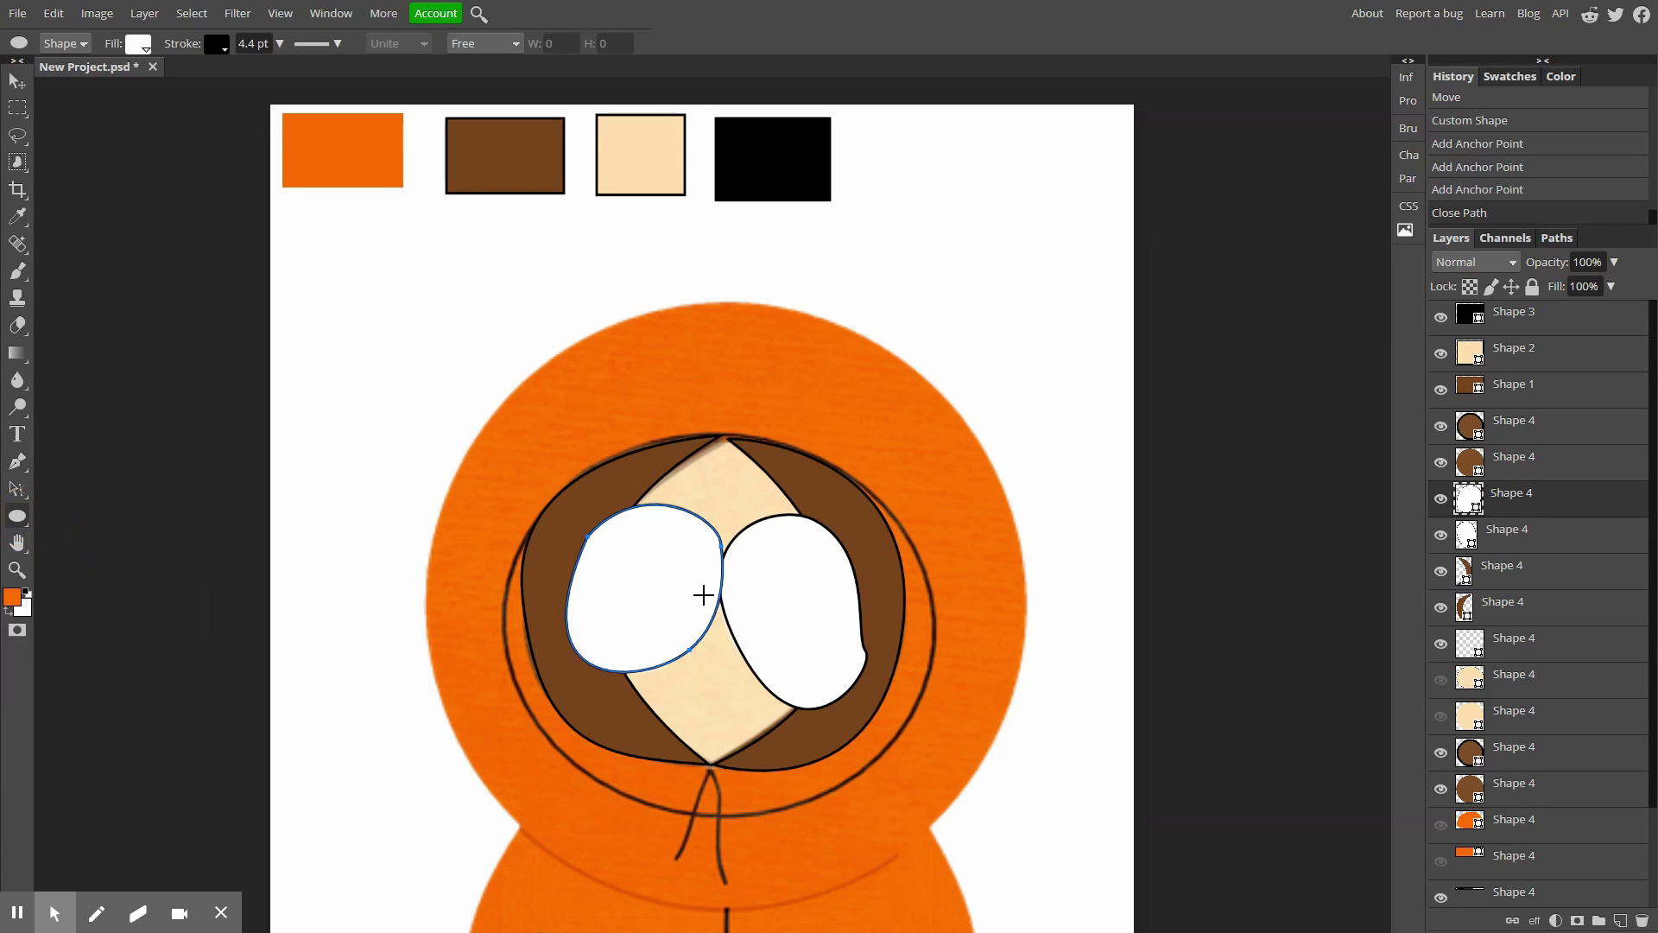
pyautogui.moveTo(757, 571); pyautogui.dragTo(776, 595)
pyautogui.moveTo(667, 570); pyautogui.dragTo(674, 593)
pyautogui.press('v')
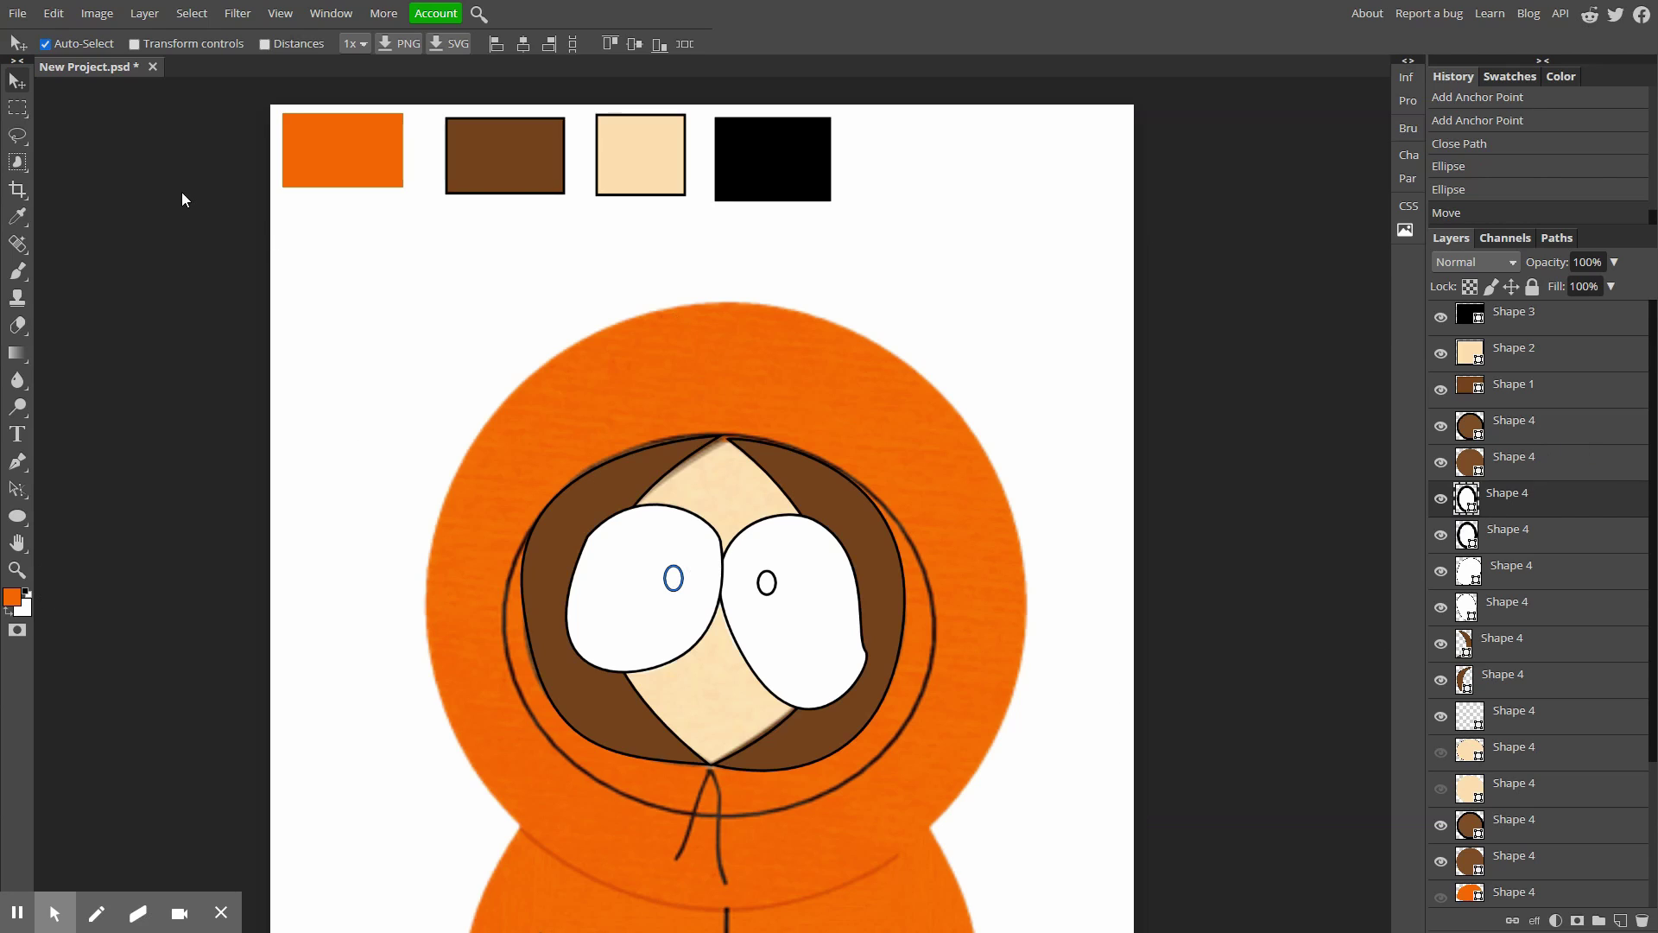
# Fill the left eye's pupil ellipse with black.
pyautogui.click(18, 516)
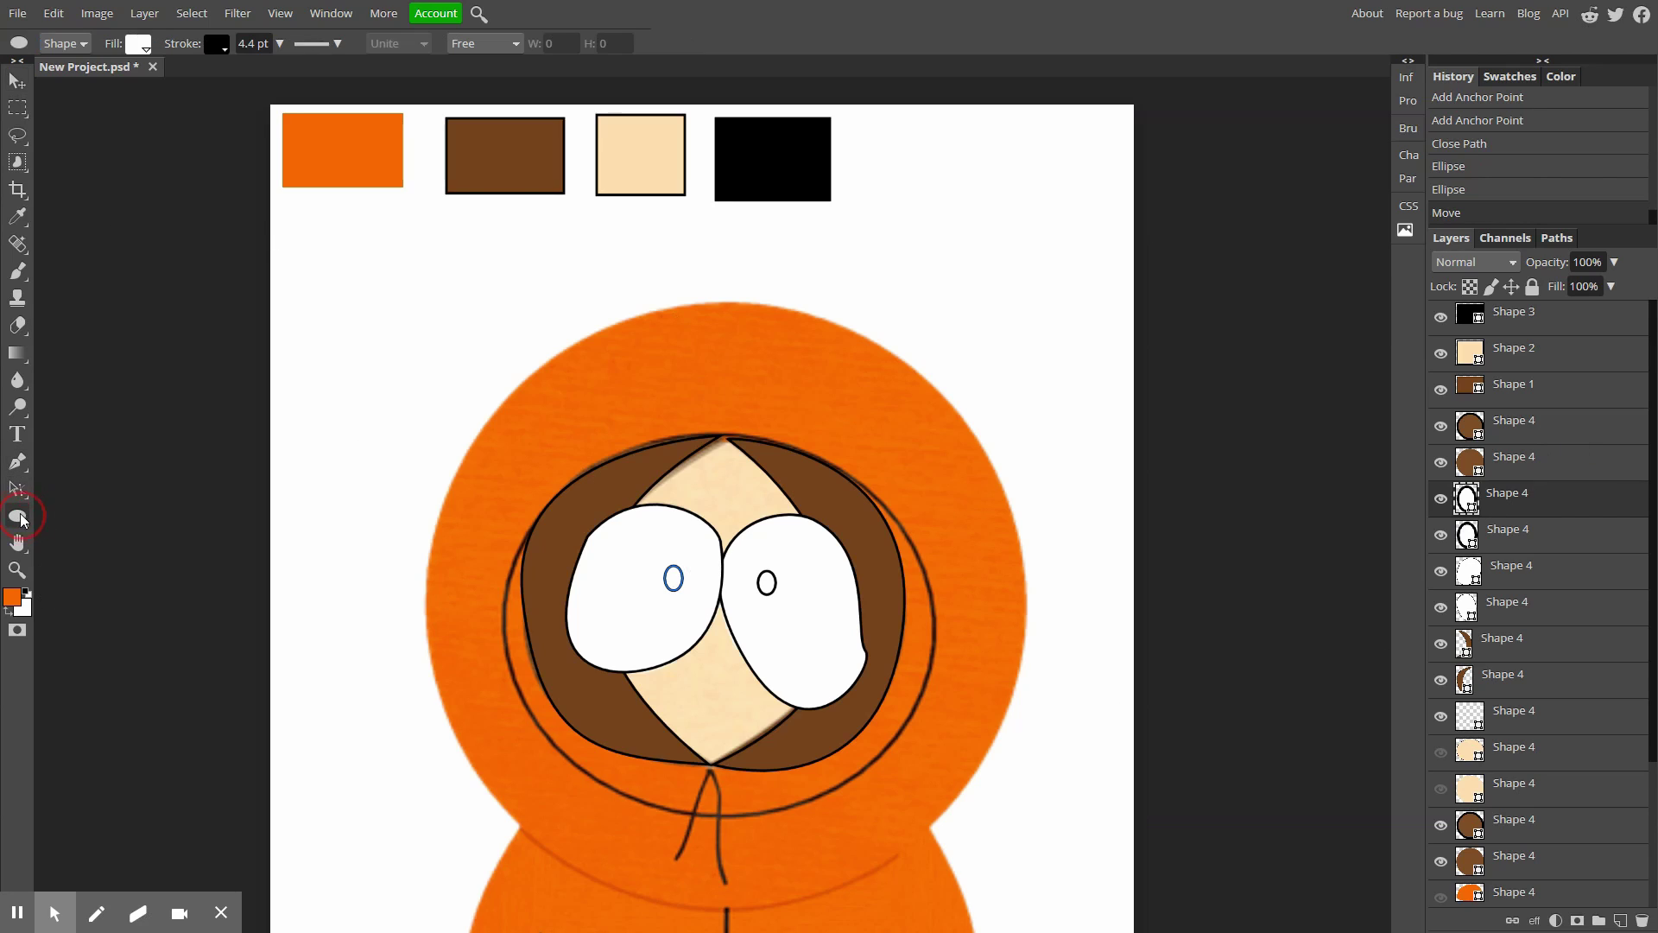
pyautogui.click(137, 45)
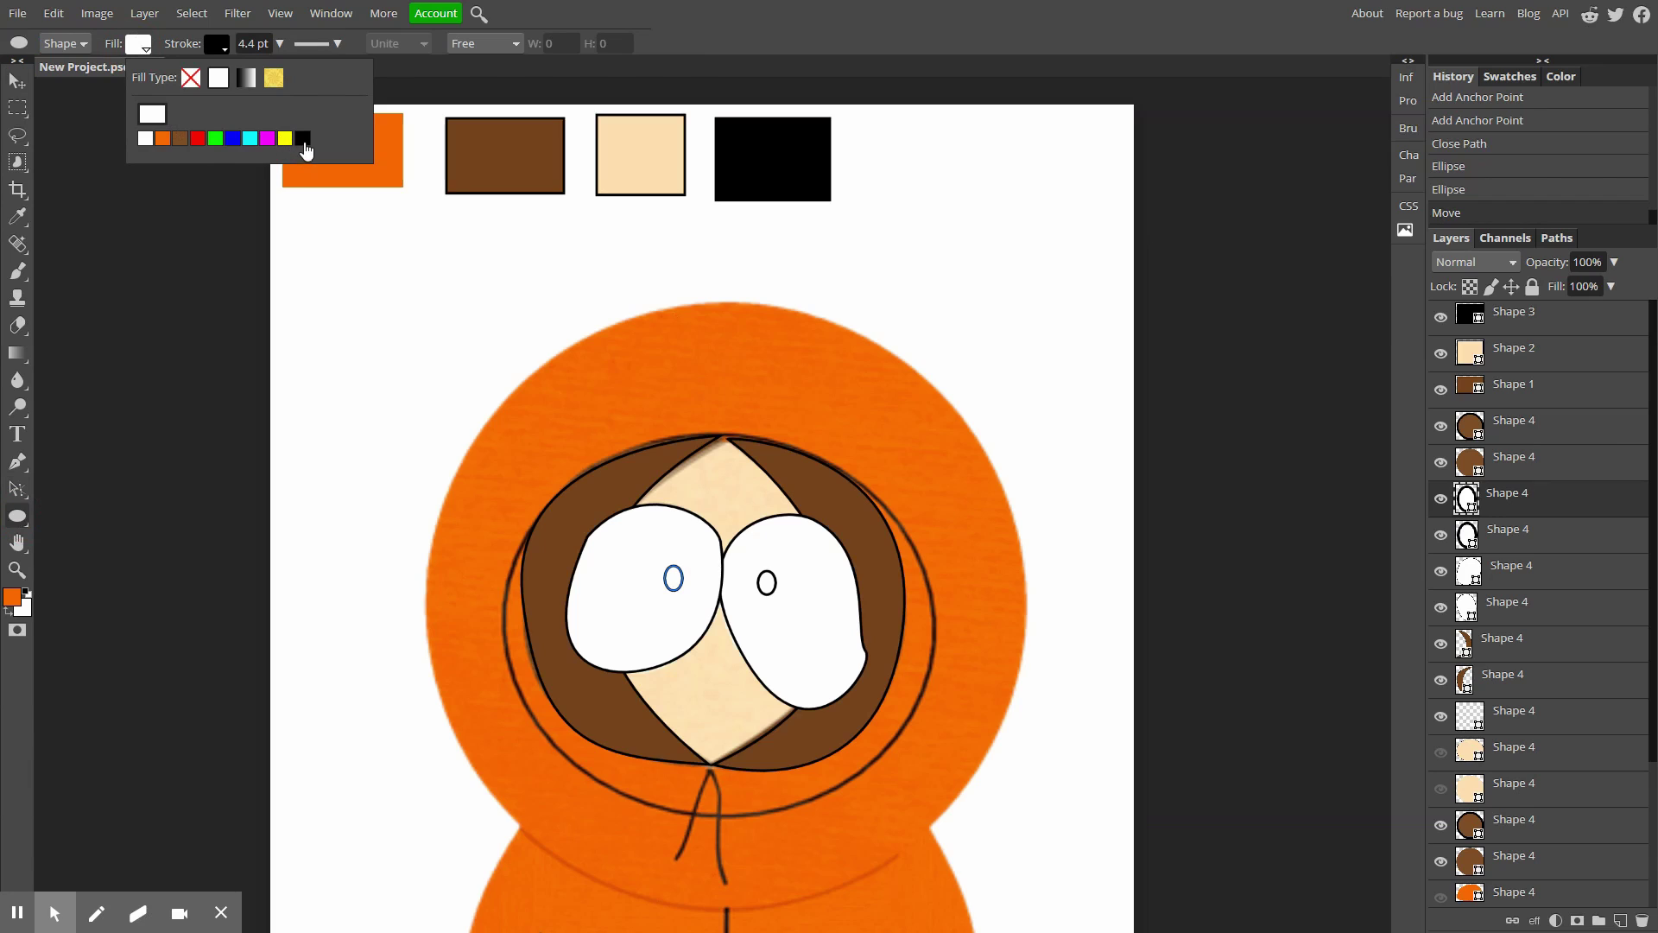
pyautogui.click(304, 141)
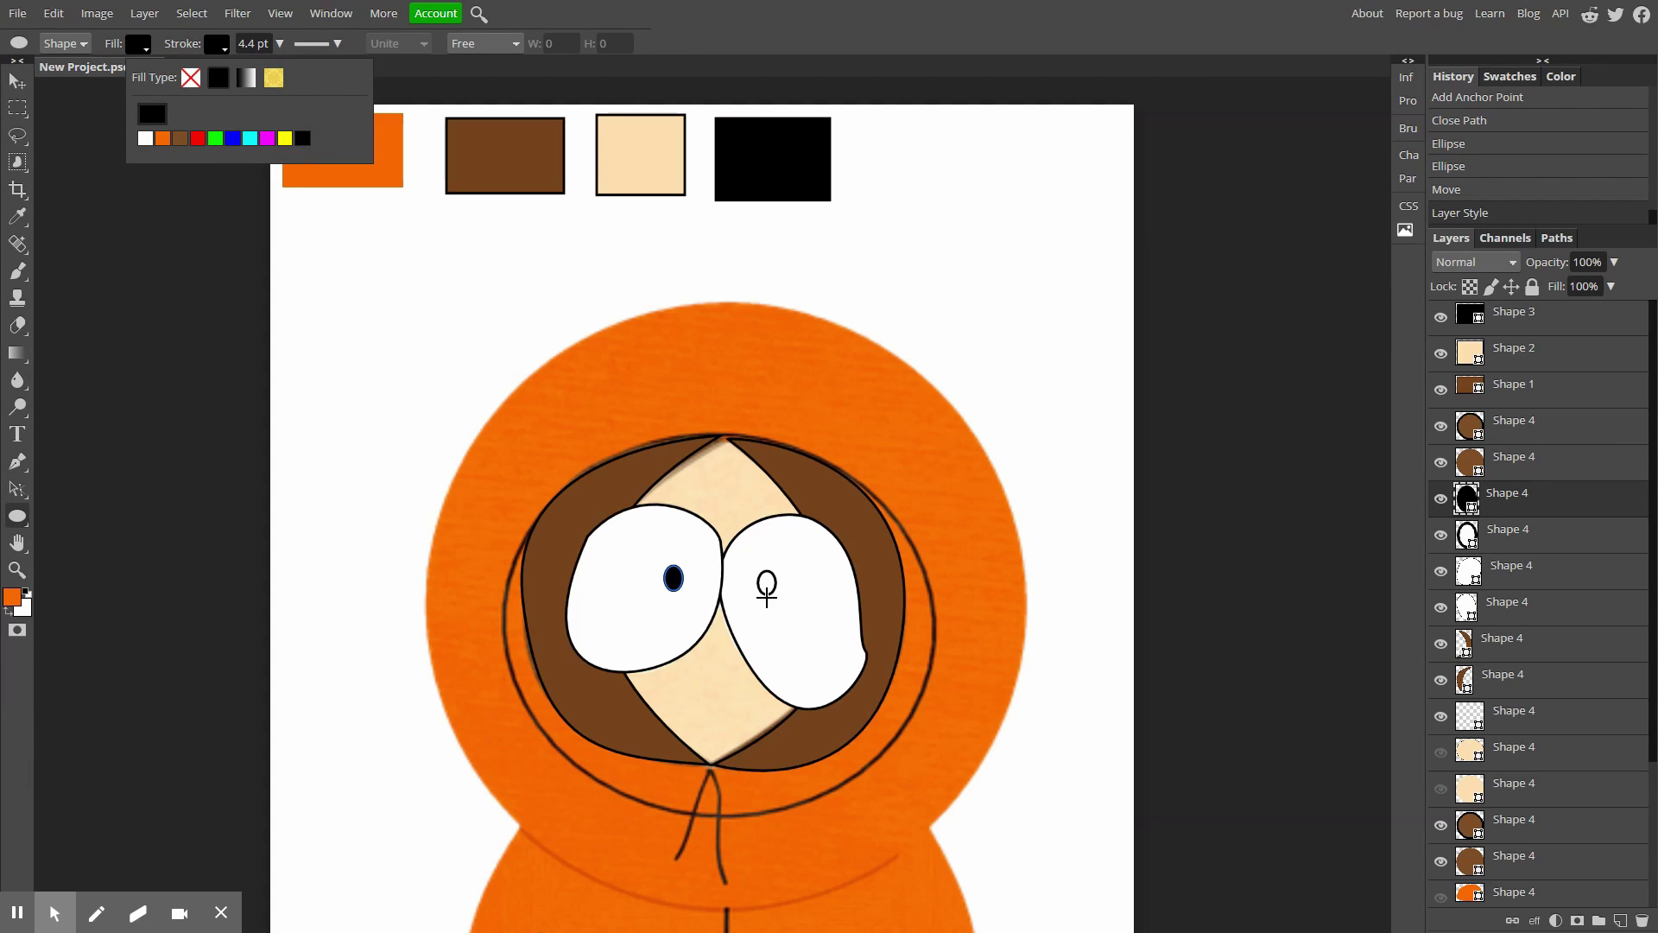
pyautogui.click(767, 588)
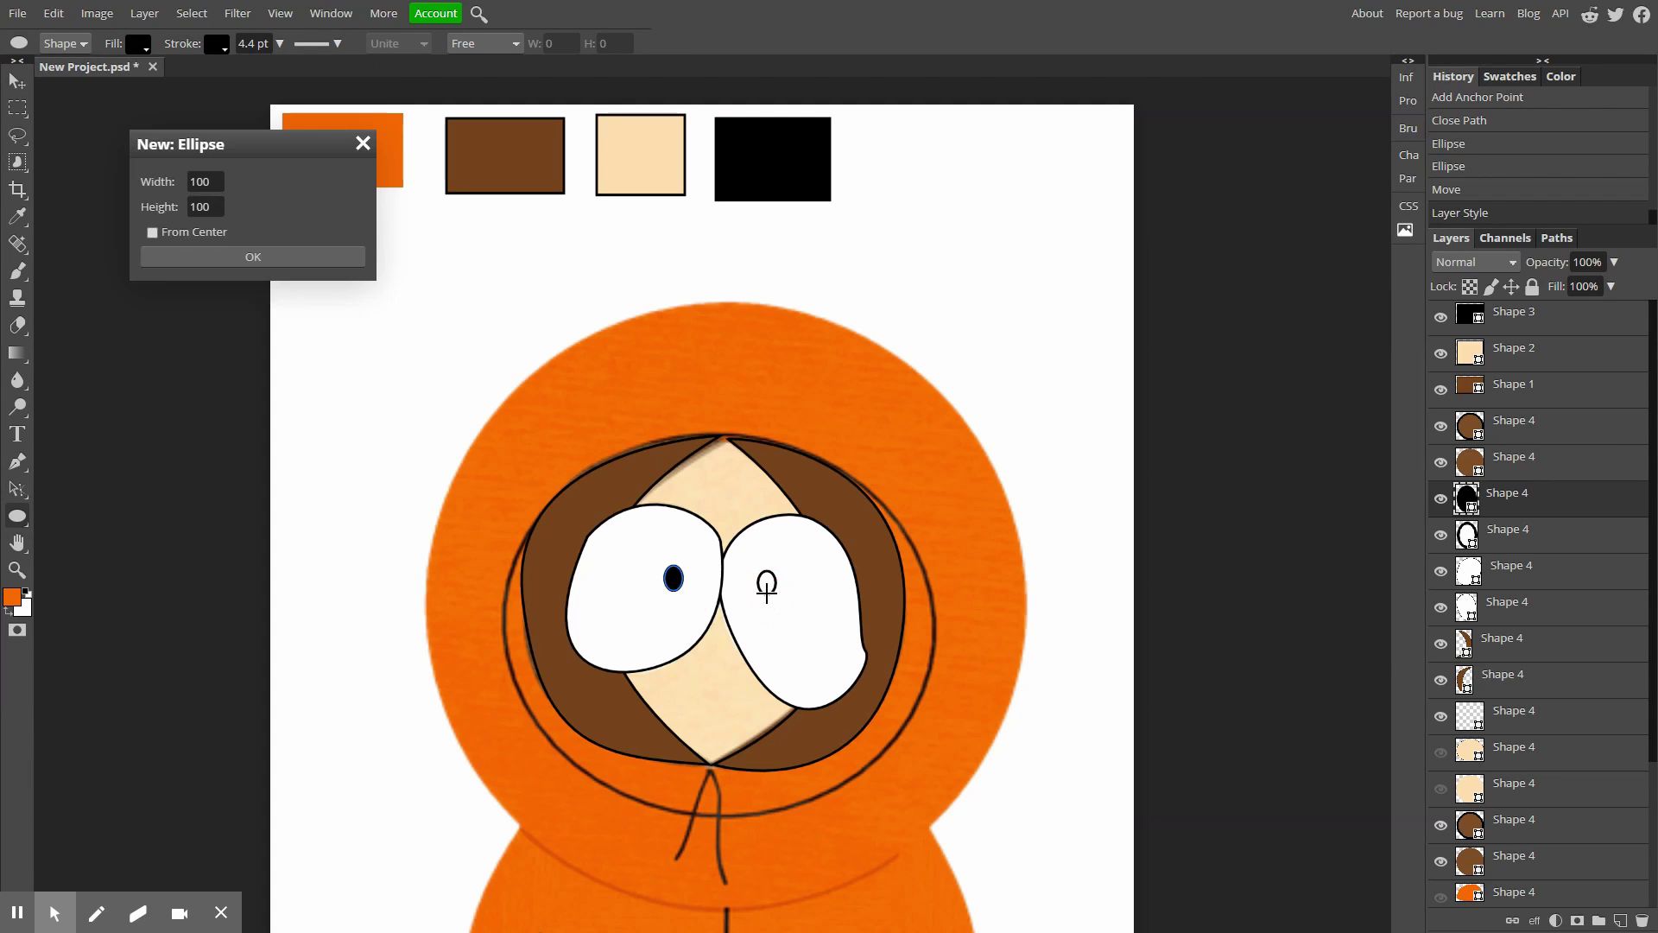
pyautogui.click(297, 257)
pyautogui.press('v')
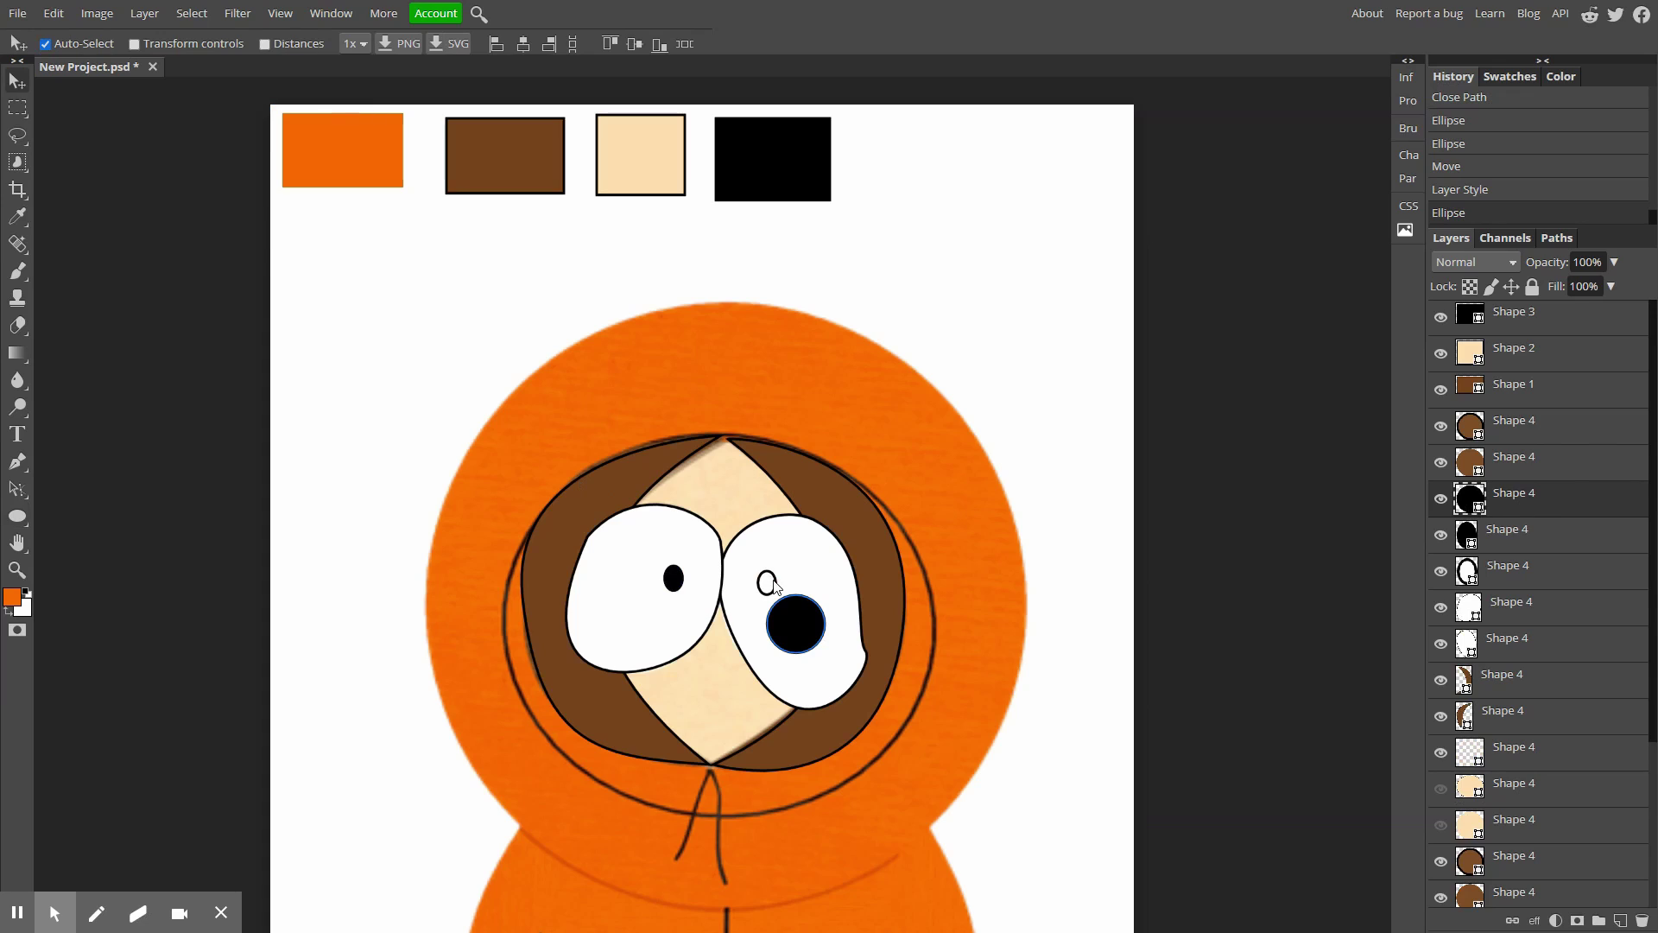
pyautogui.hotkey('ctrl', 'z')
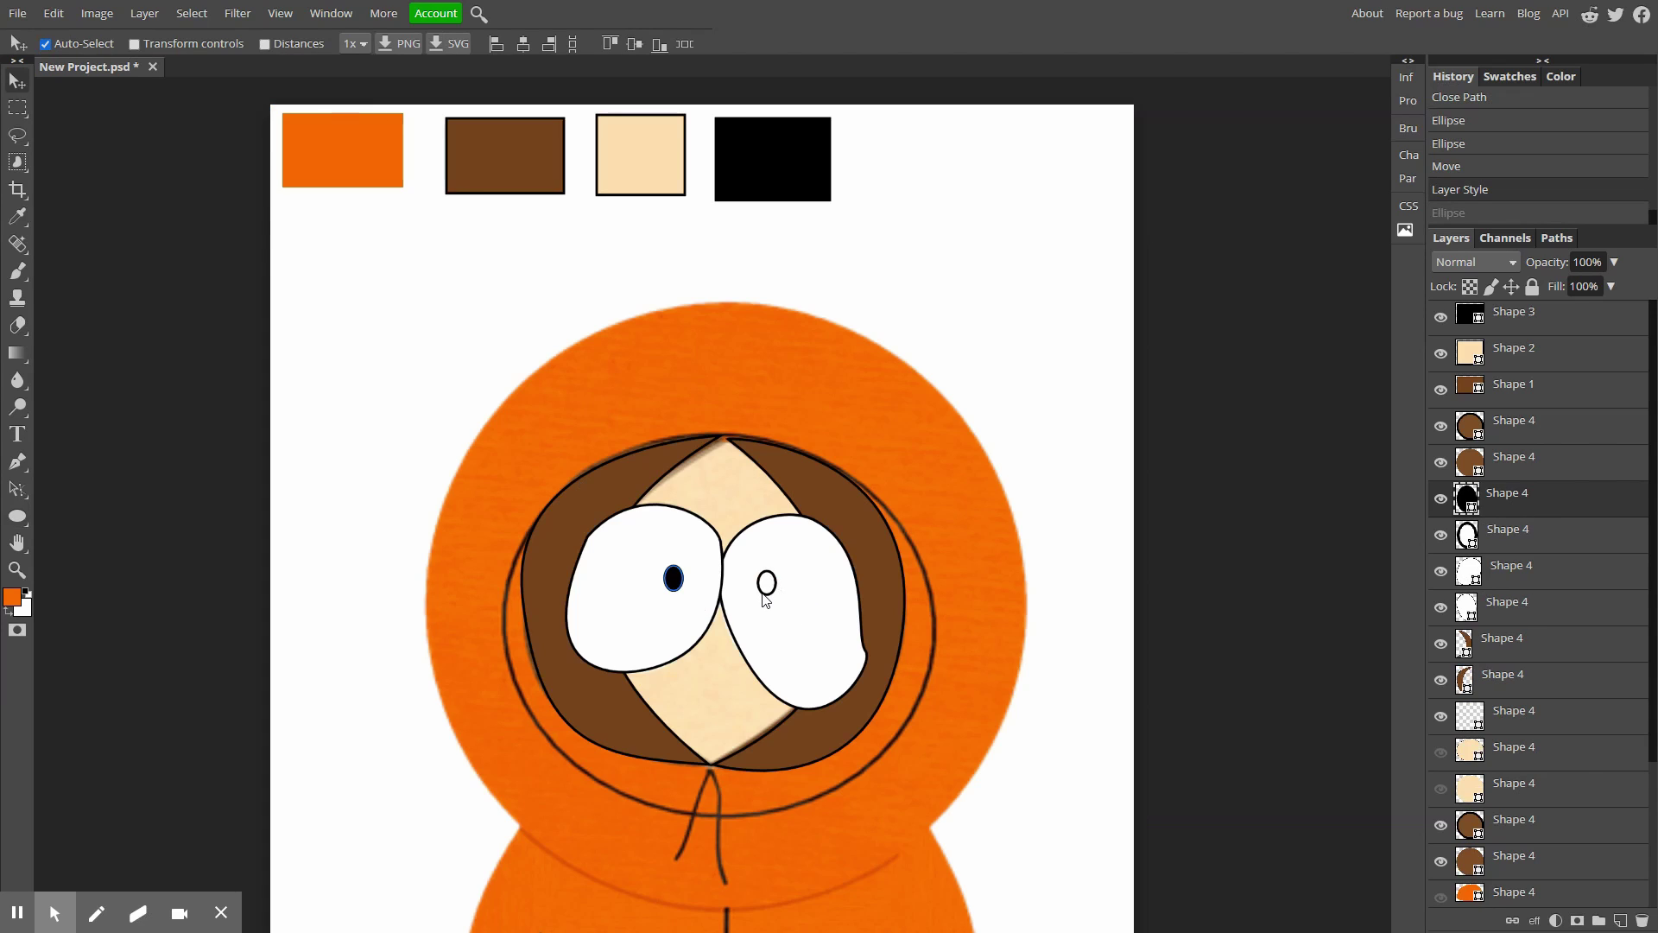
# Select the right eye's pupil ellipse and fill it with black.
pyautogui.click(764, 595)
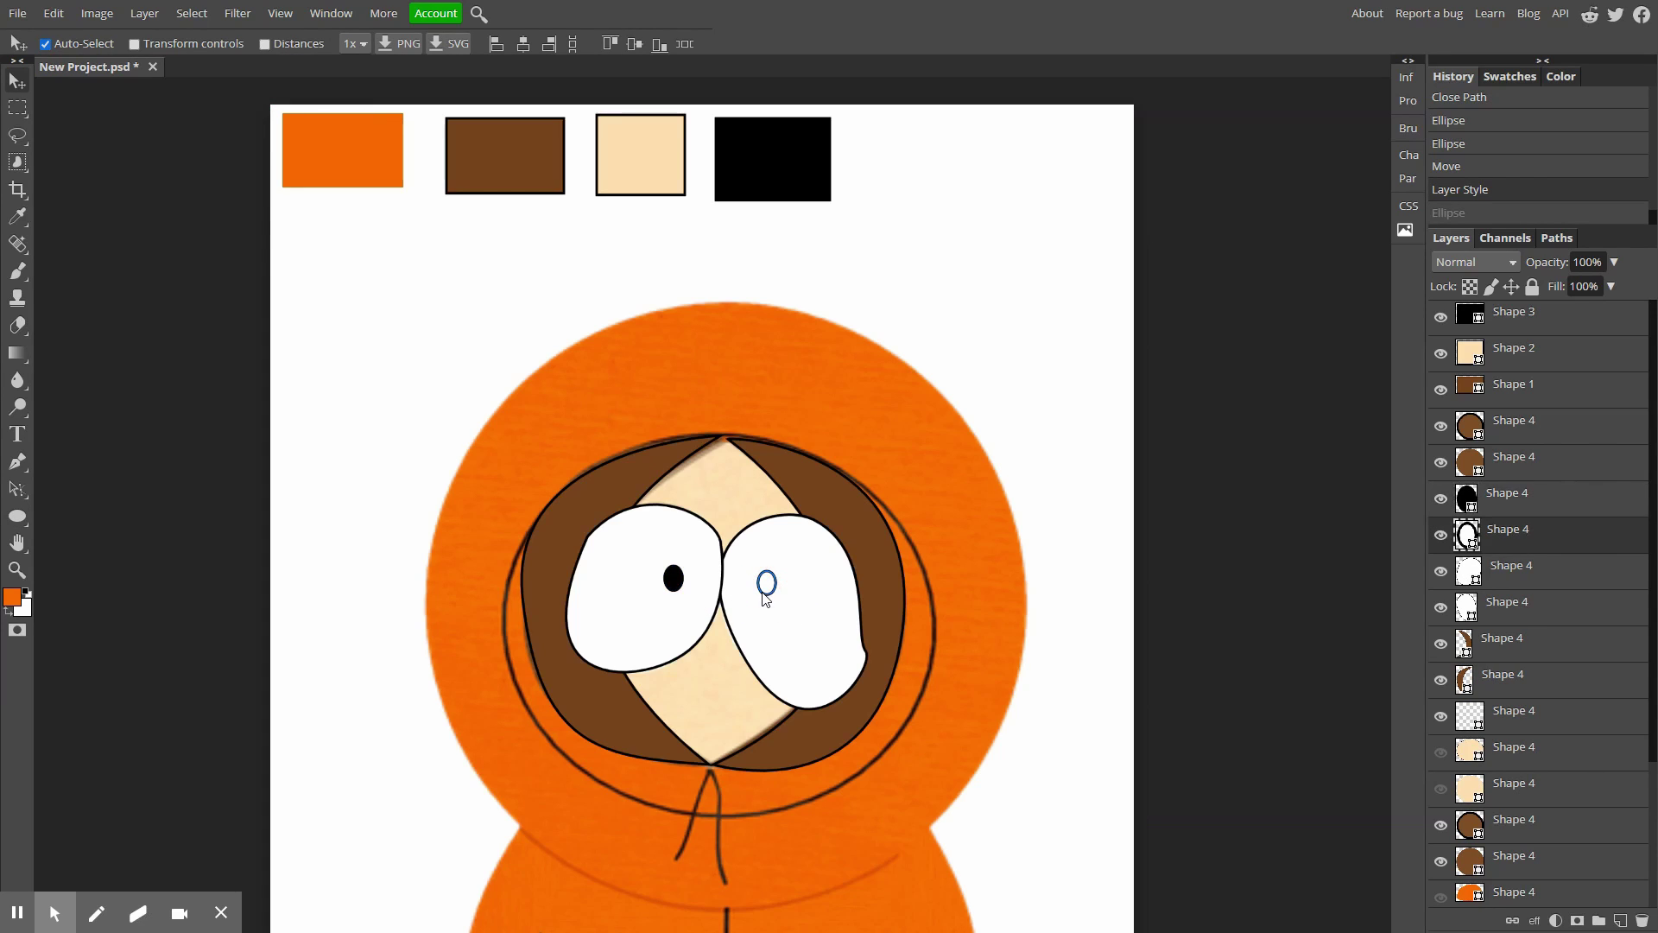
pyautogui.click(17, 517)
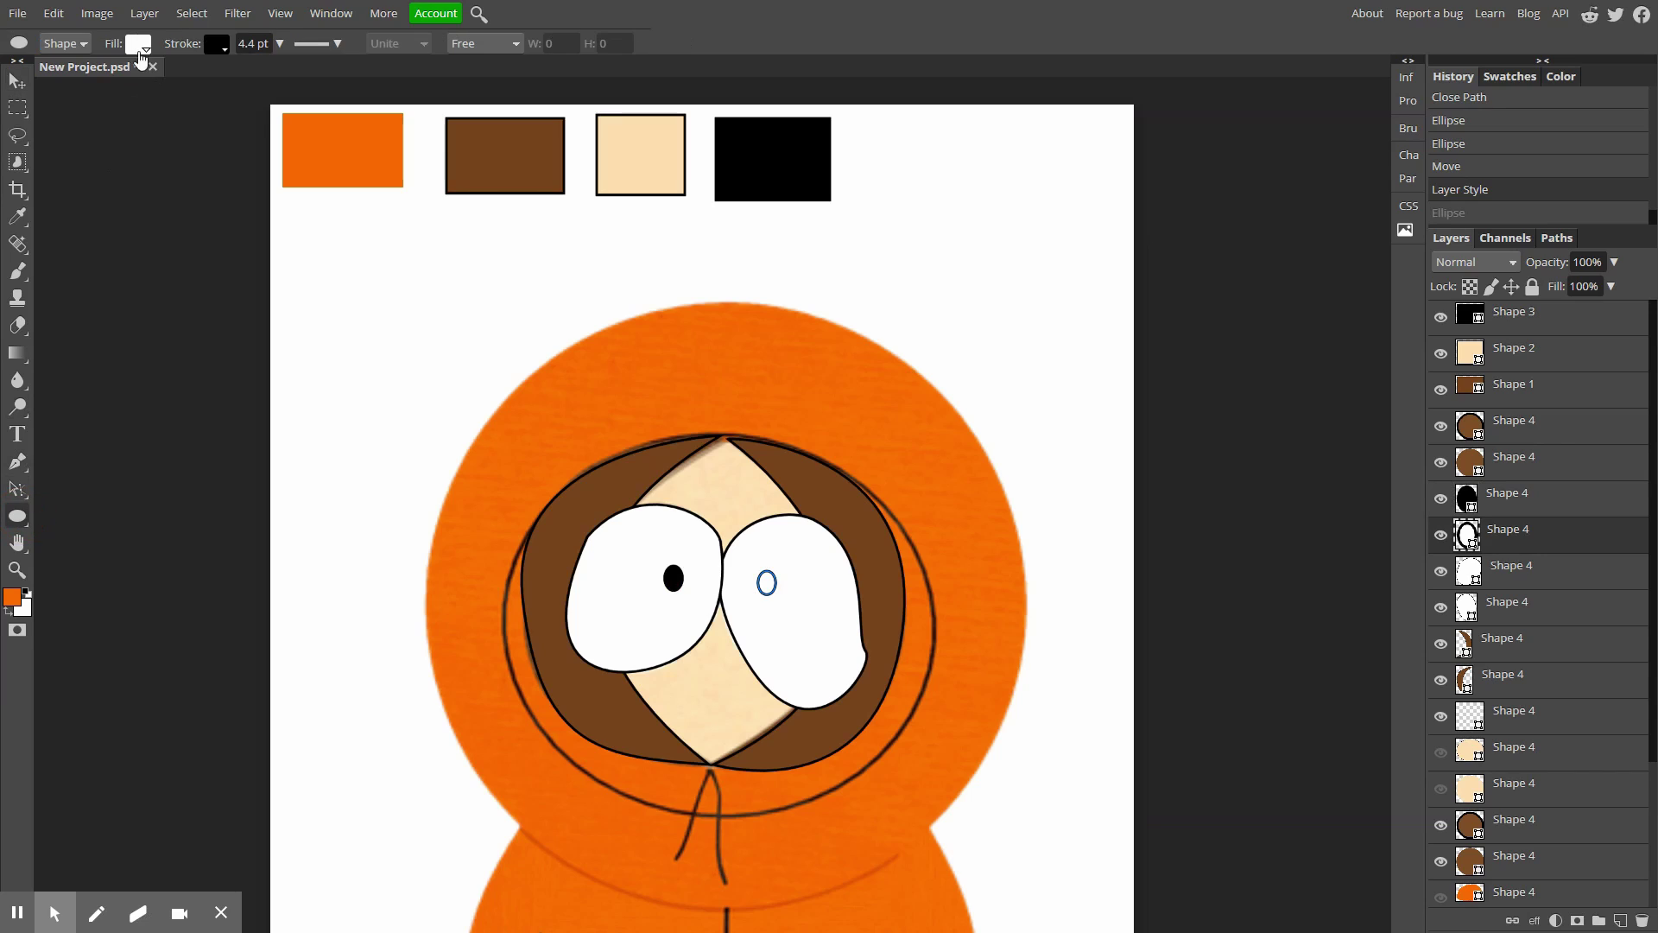
pyautogui.click(138, 46)
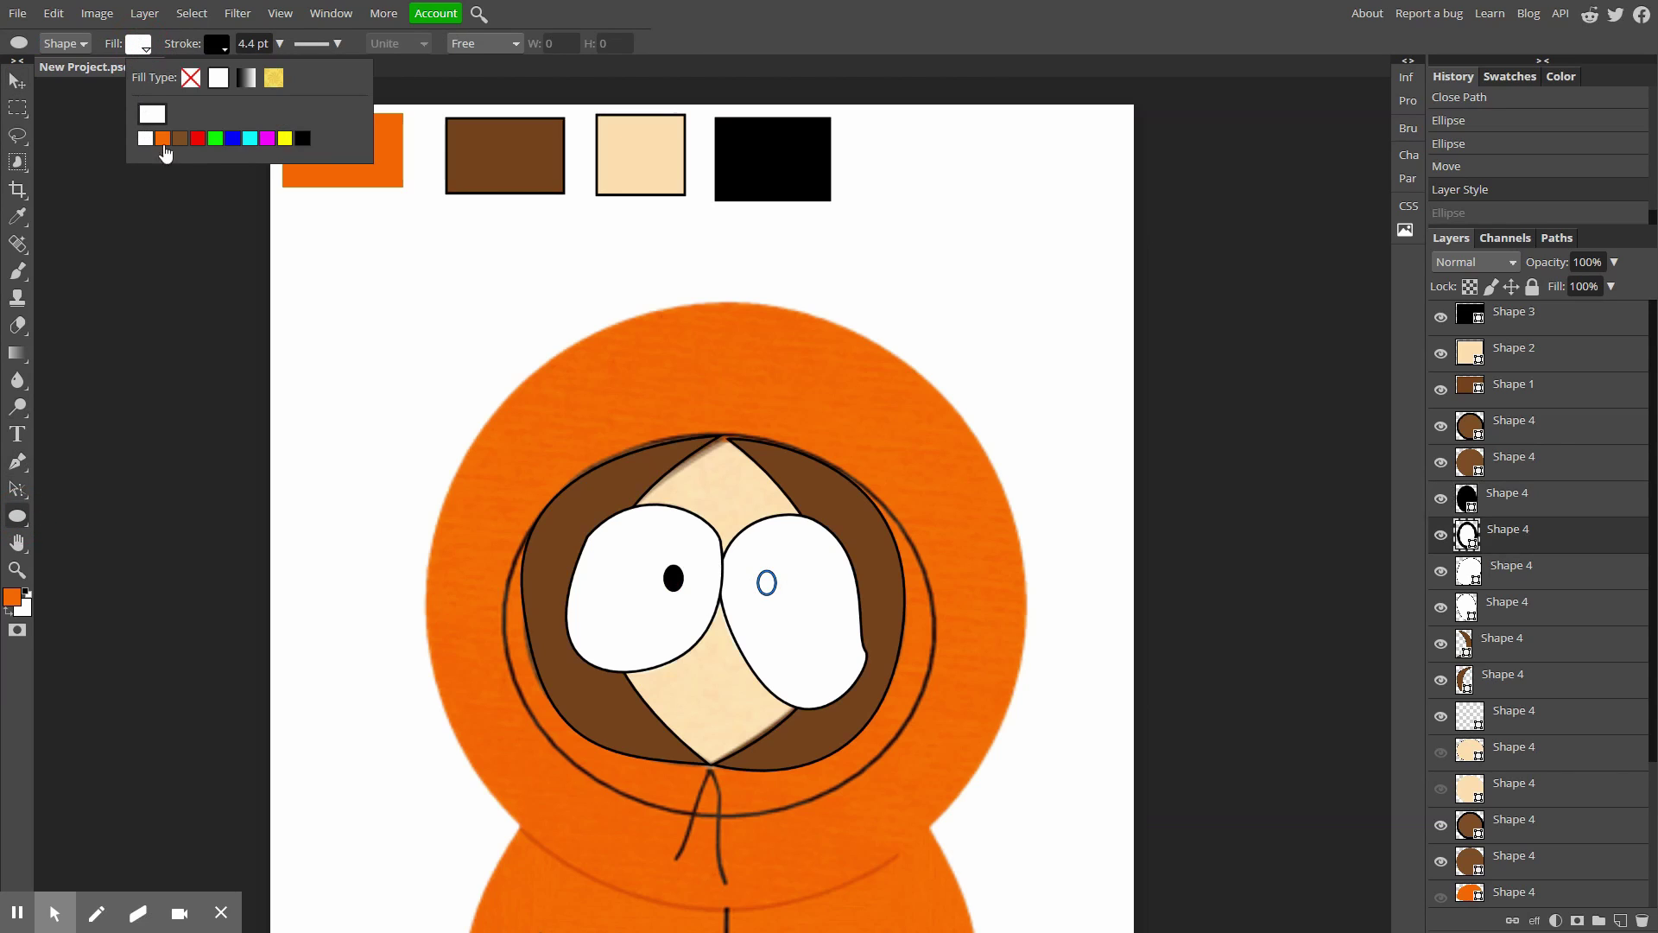
pyautogui.click(303, 139)
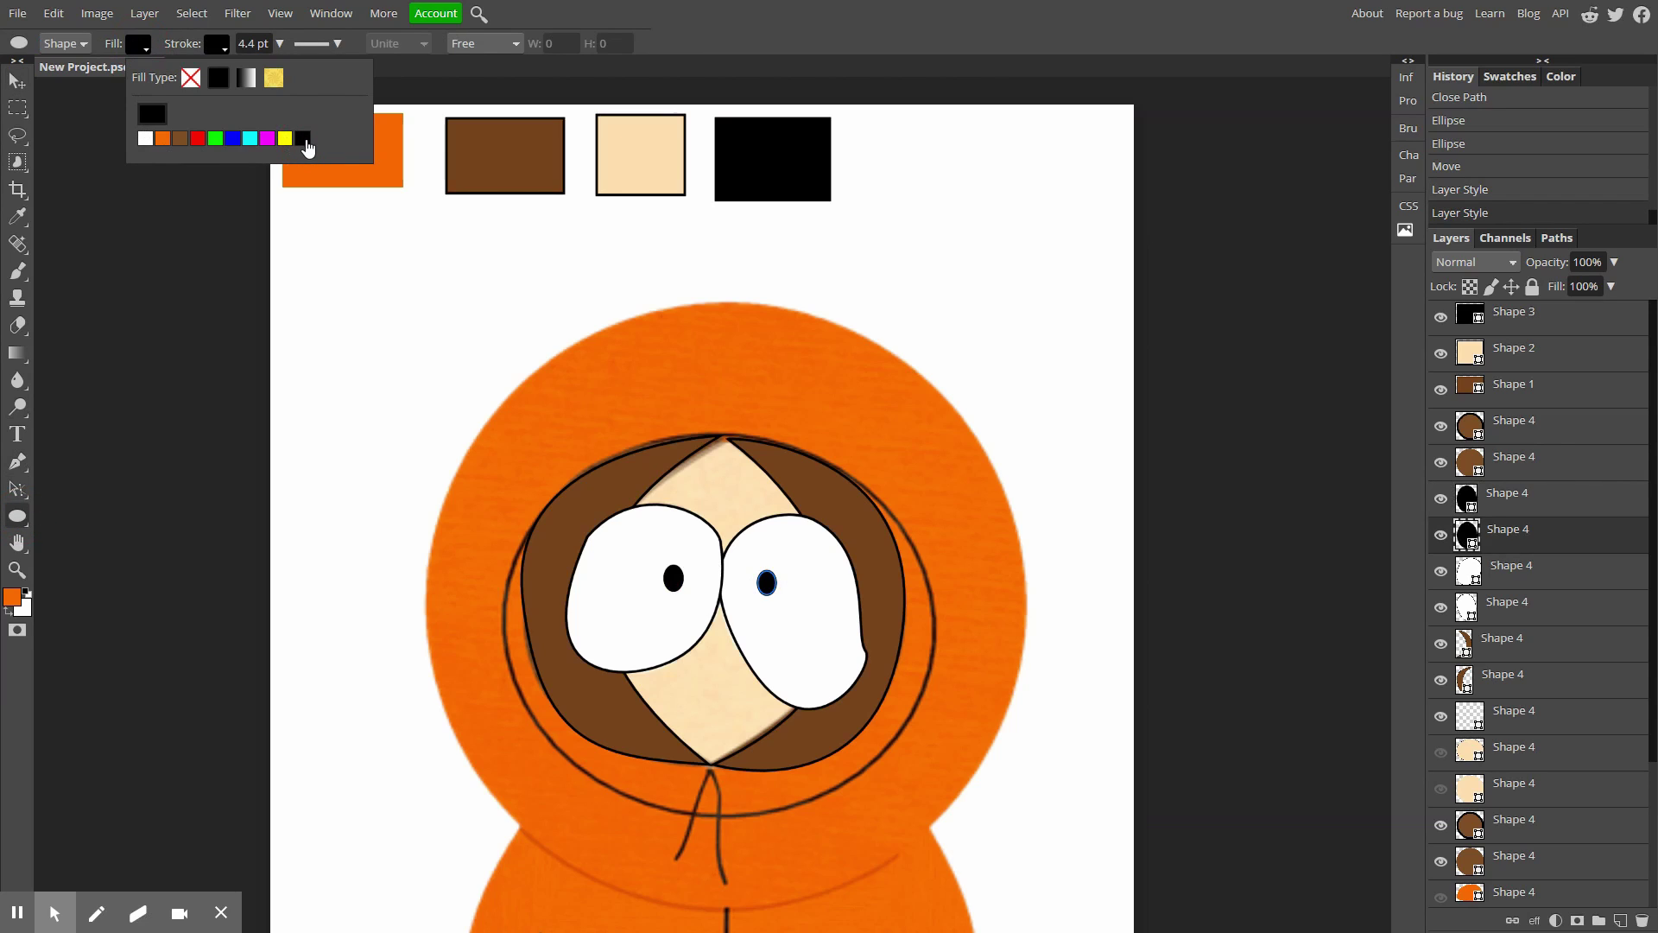
pyautogui.click(904, 189)
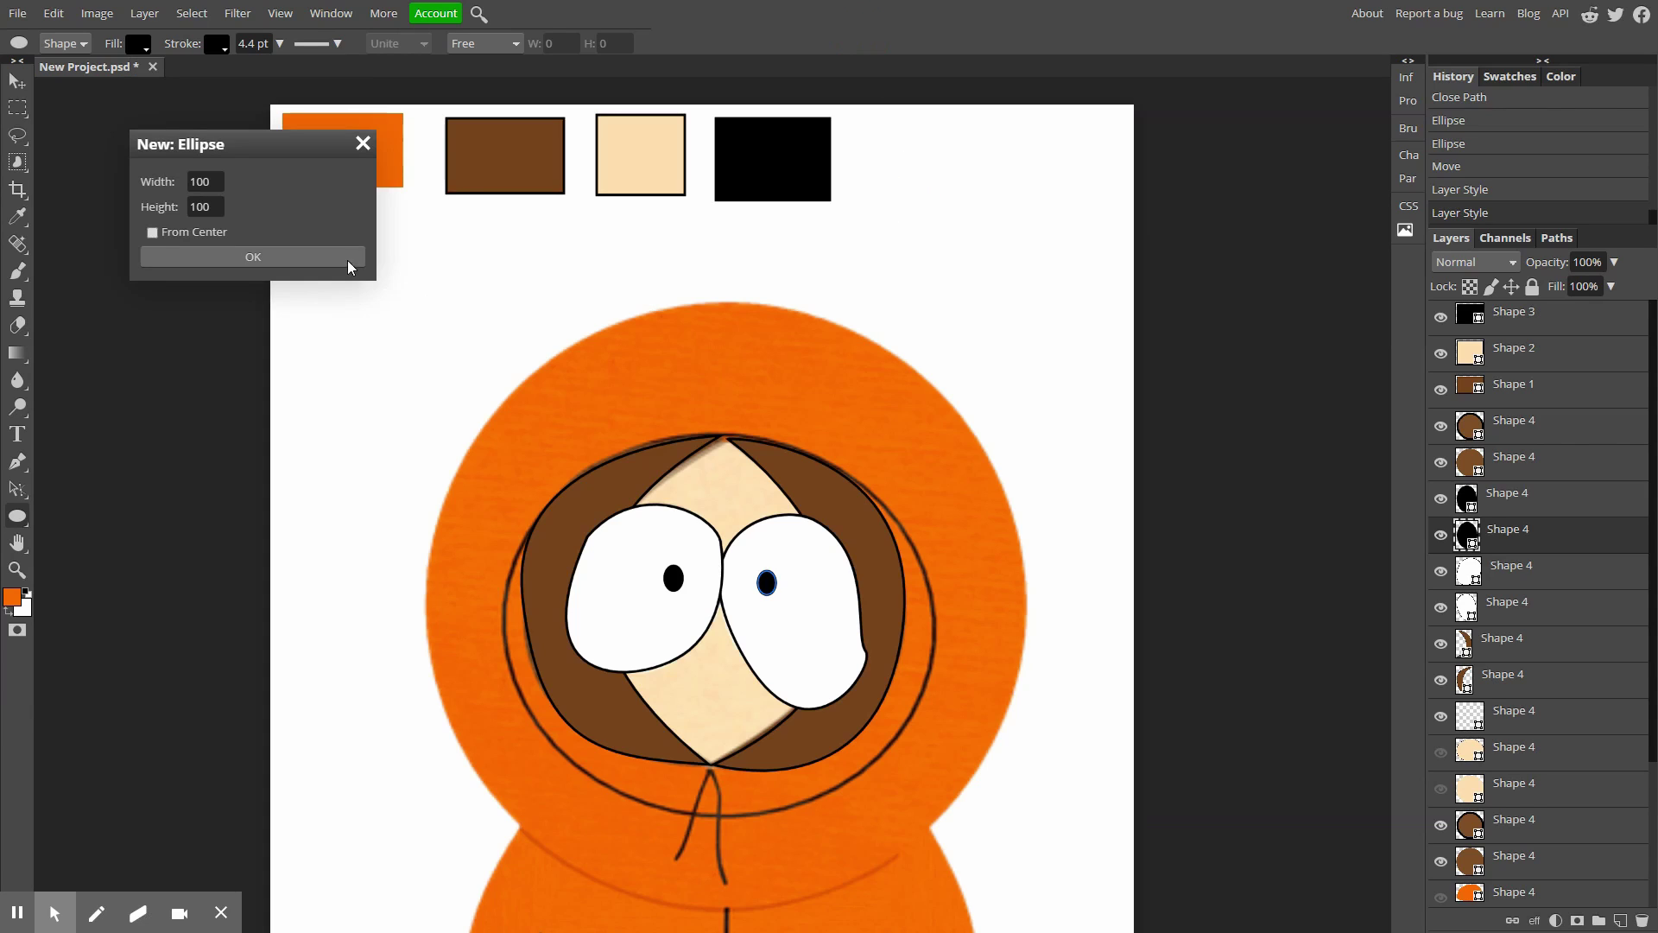
pyautogui.click(355, 259)
pyautogui.press('v')
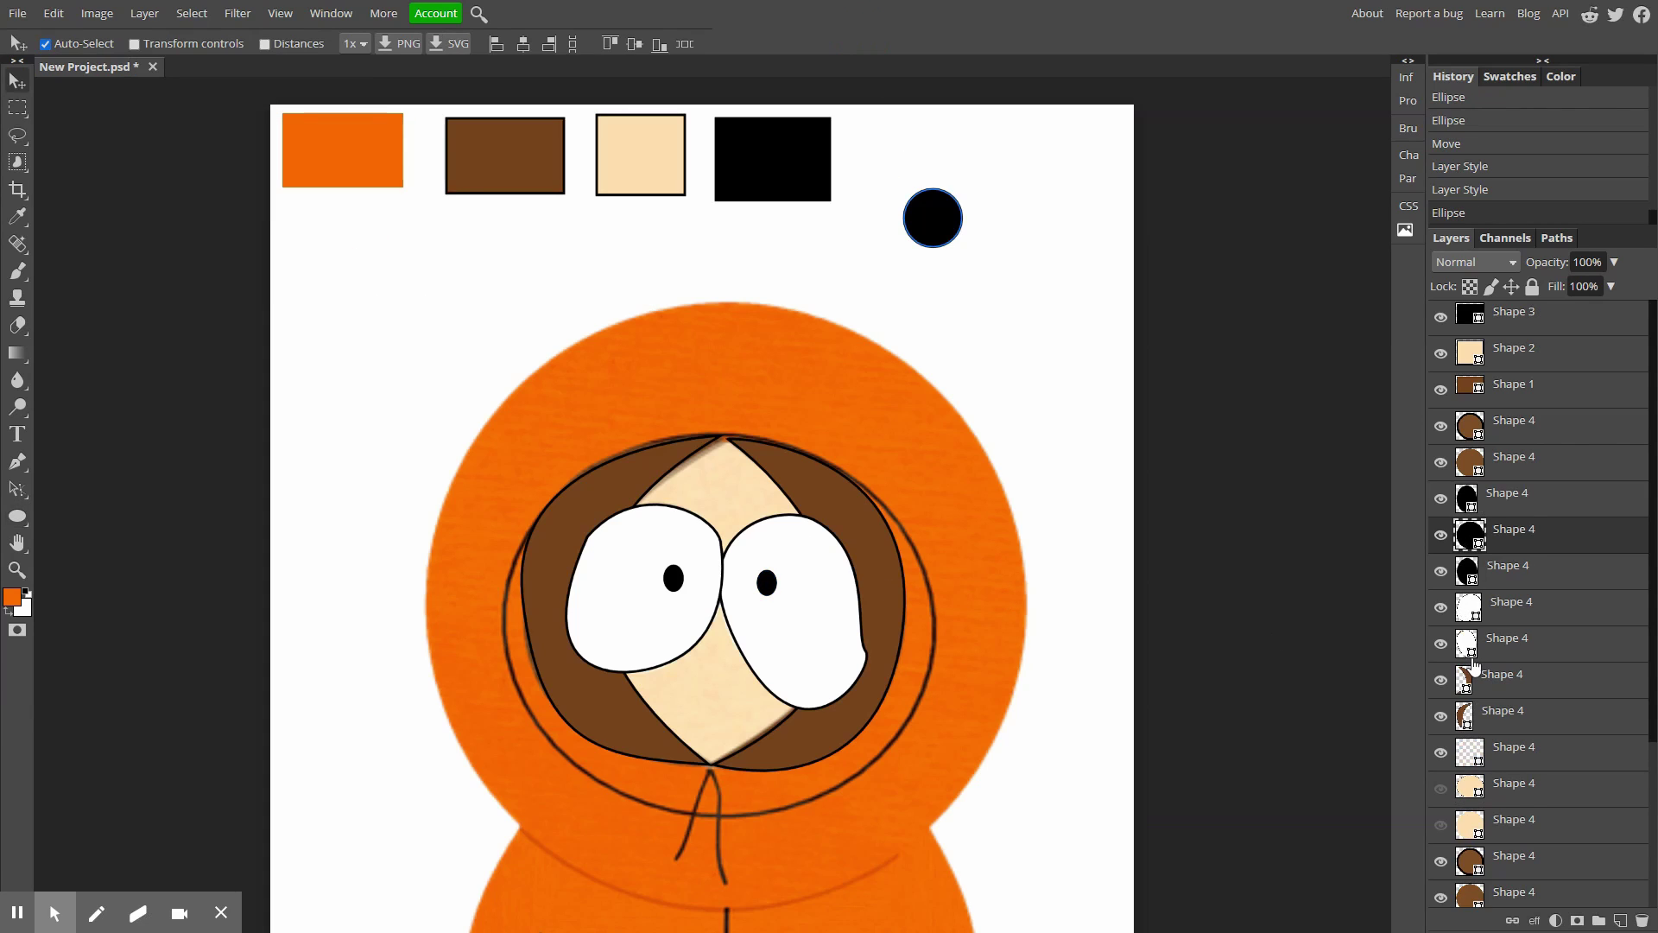
pyautogui.click(1548, 611)
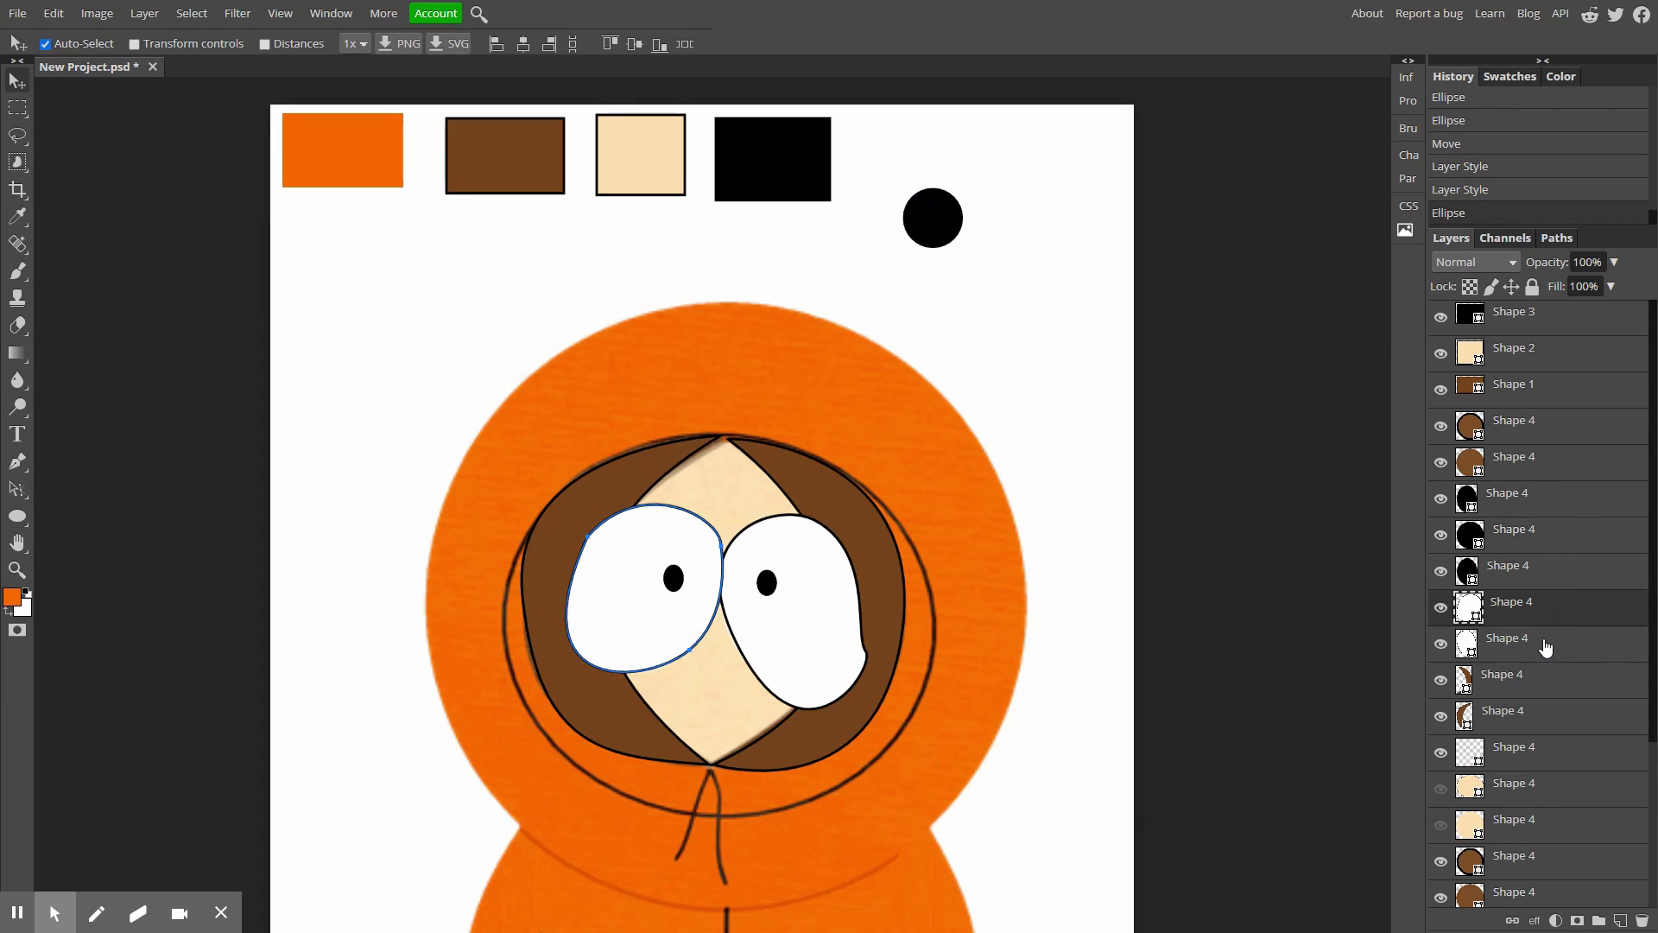
pyautogui.click(1546, 646)
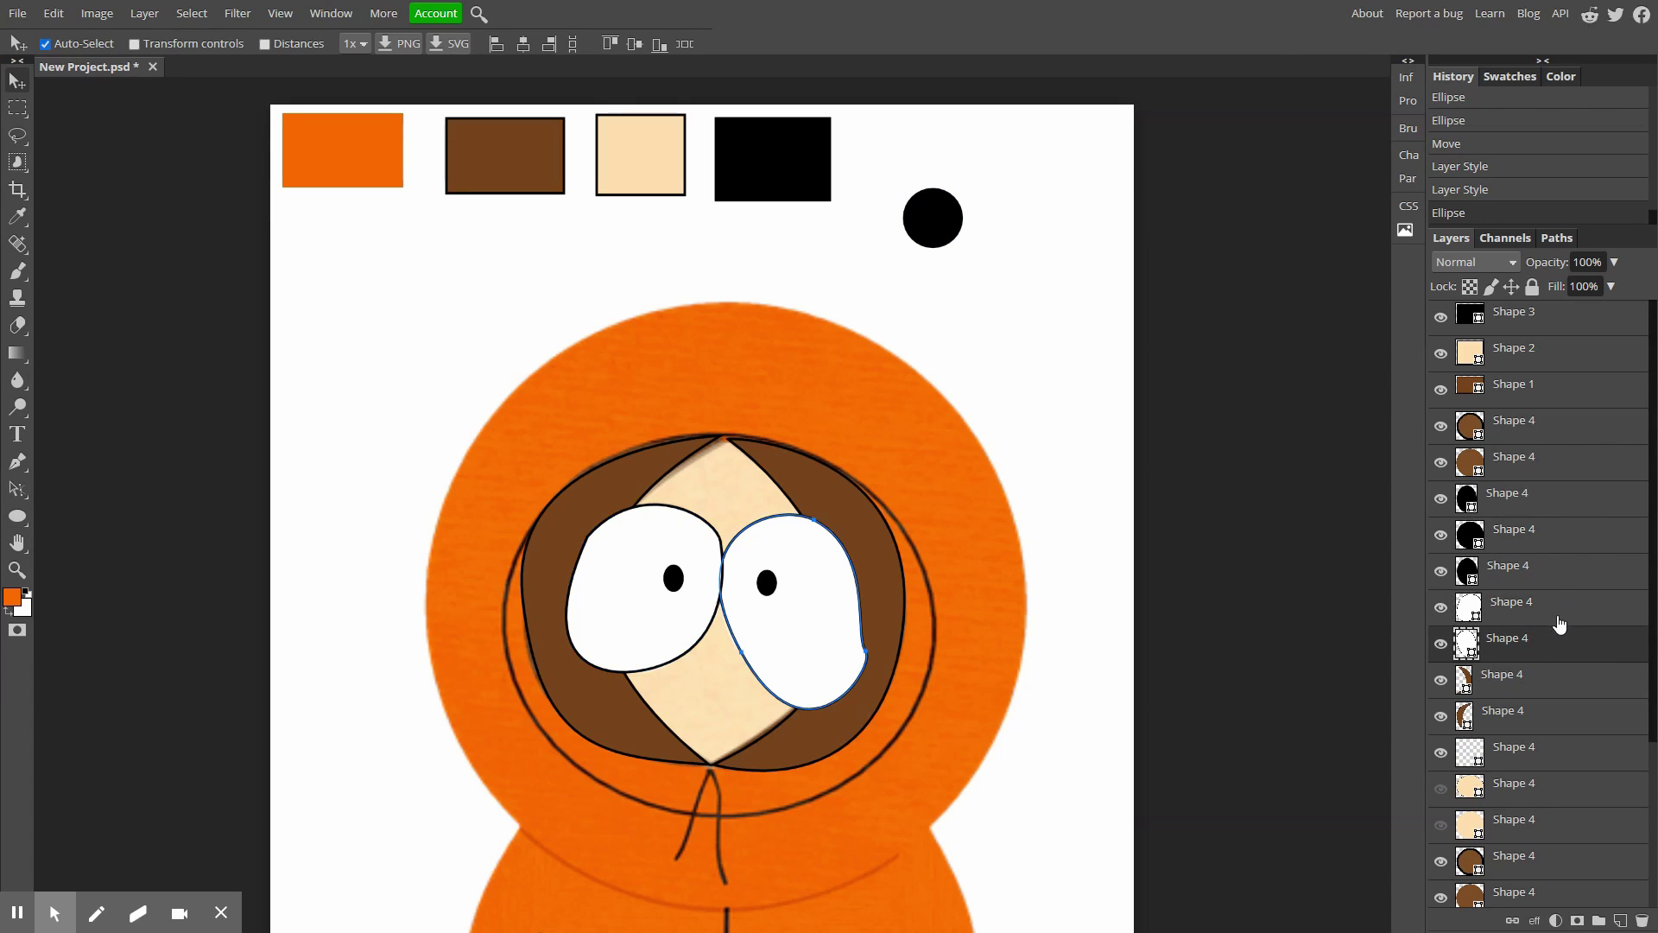
pyautogui.keyDown('shift'); pyautogui.click(1558, 612); pyautogui.keyUp('shift')
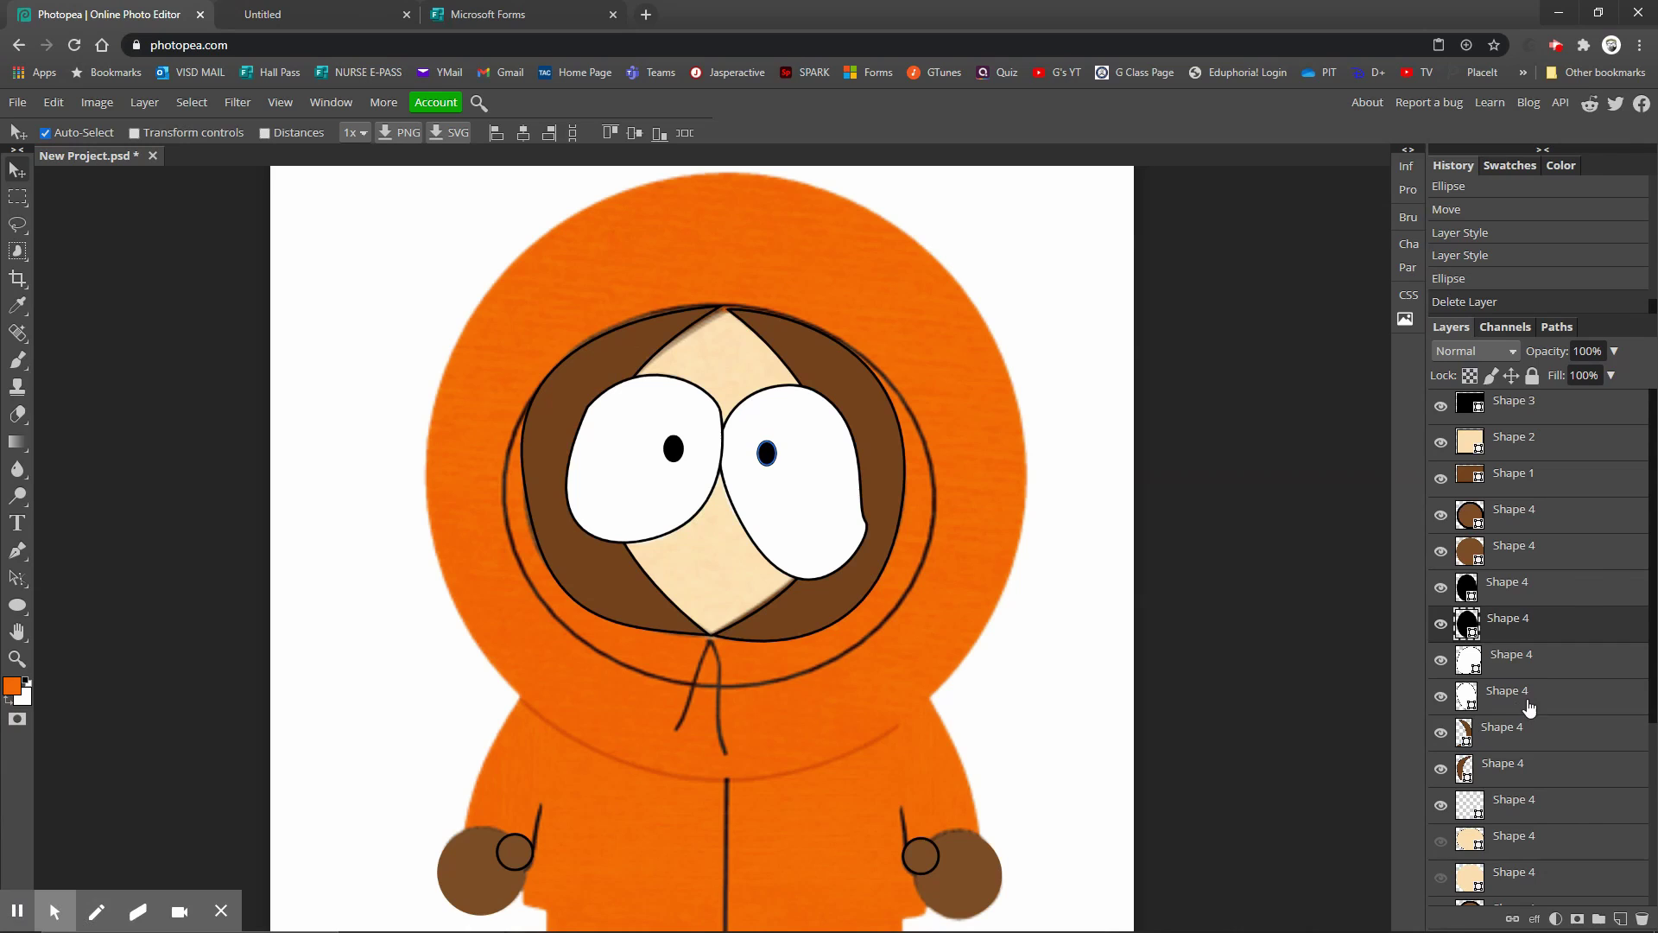
# Move both white eye layers below the two fur lining layers so the fur overlaps the eyes' outer edges.
pyautogui.moveTo(1529, 707); pyautogui.dragTo(1520, 777)
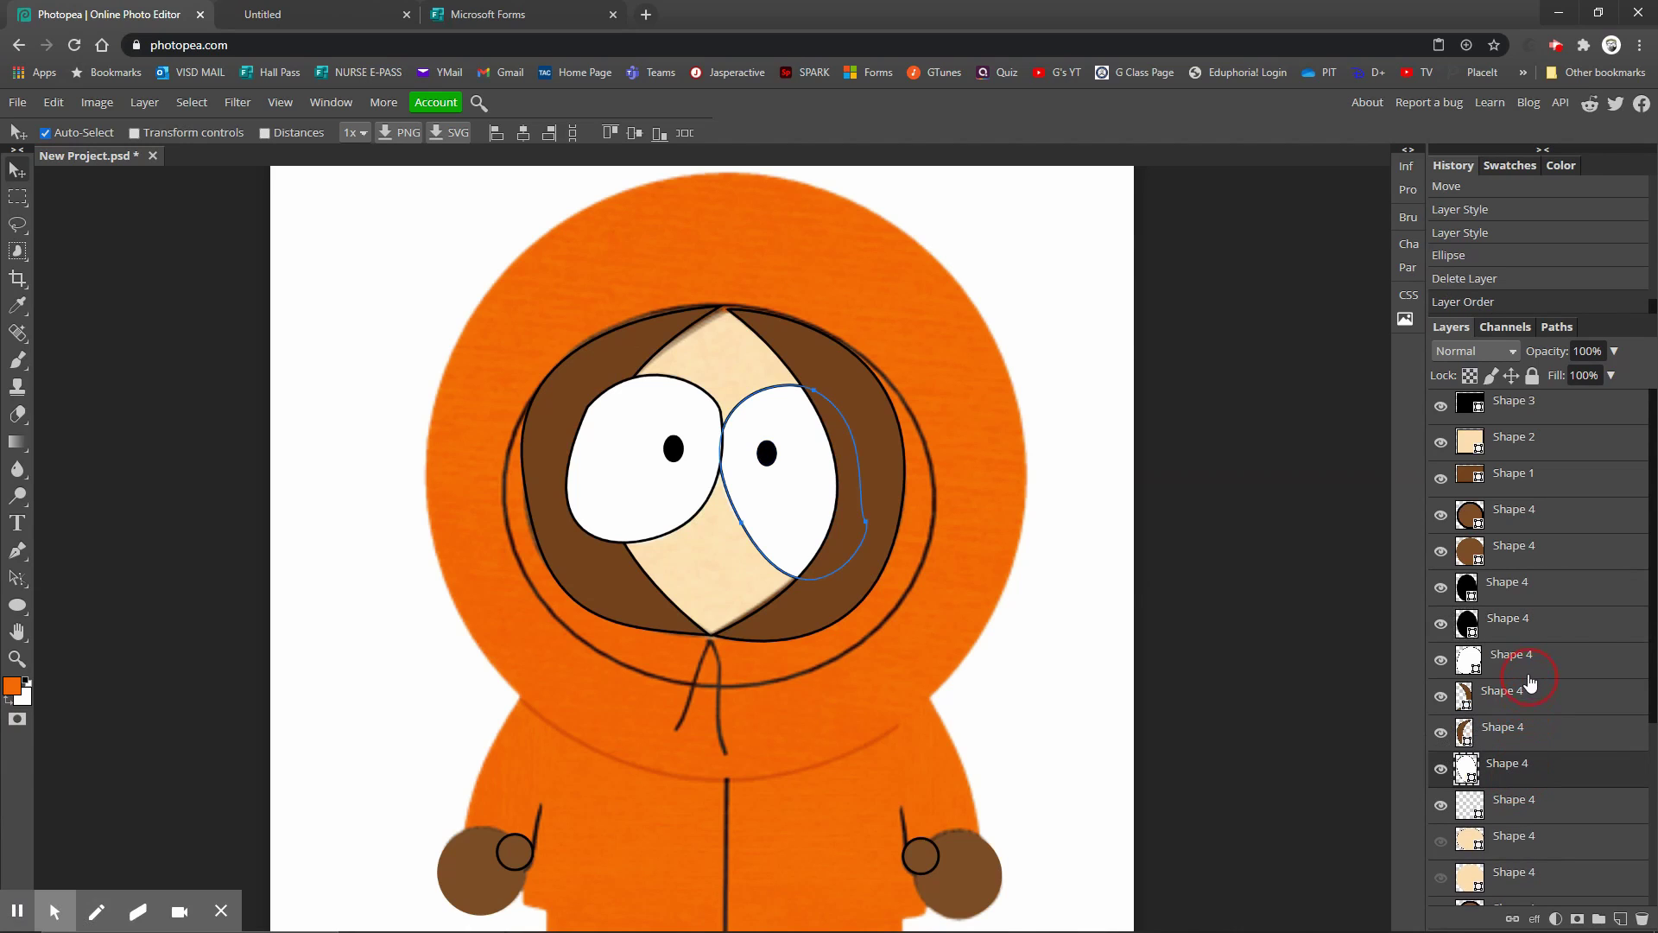
pyautogui.moveTo(1529, 661); pyautogui.dragTo(1525, 741)
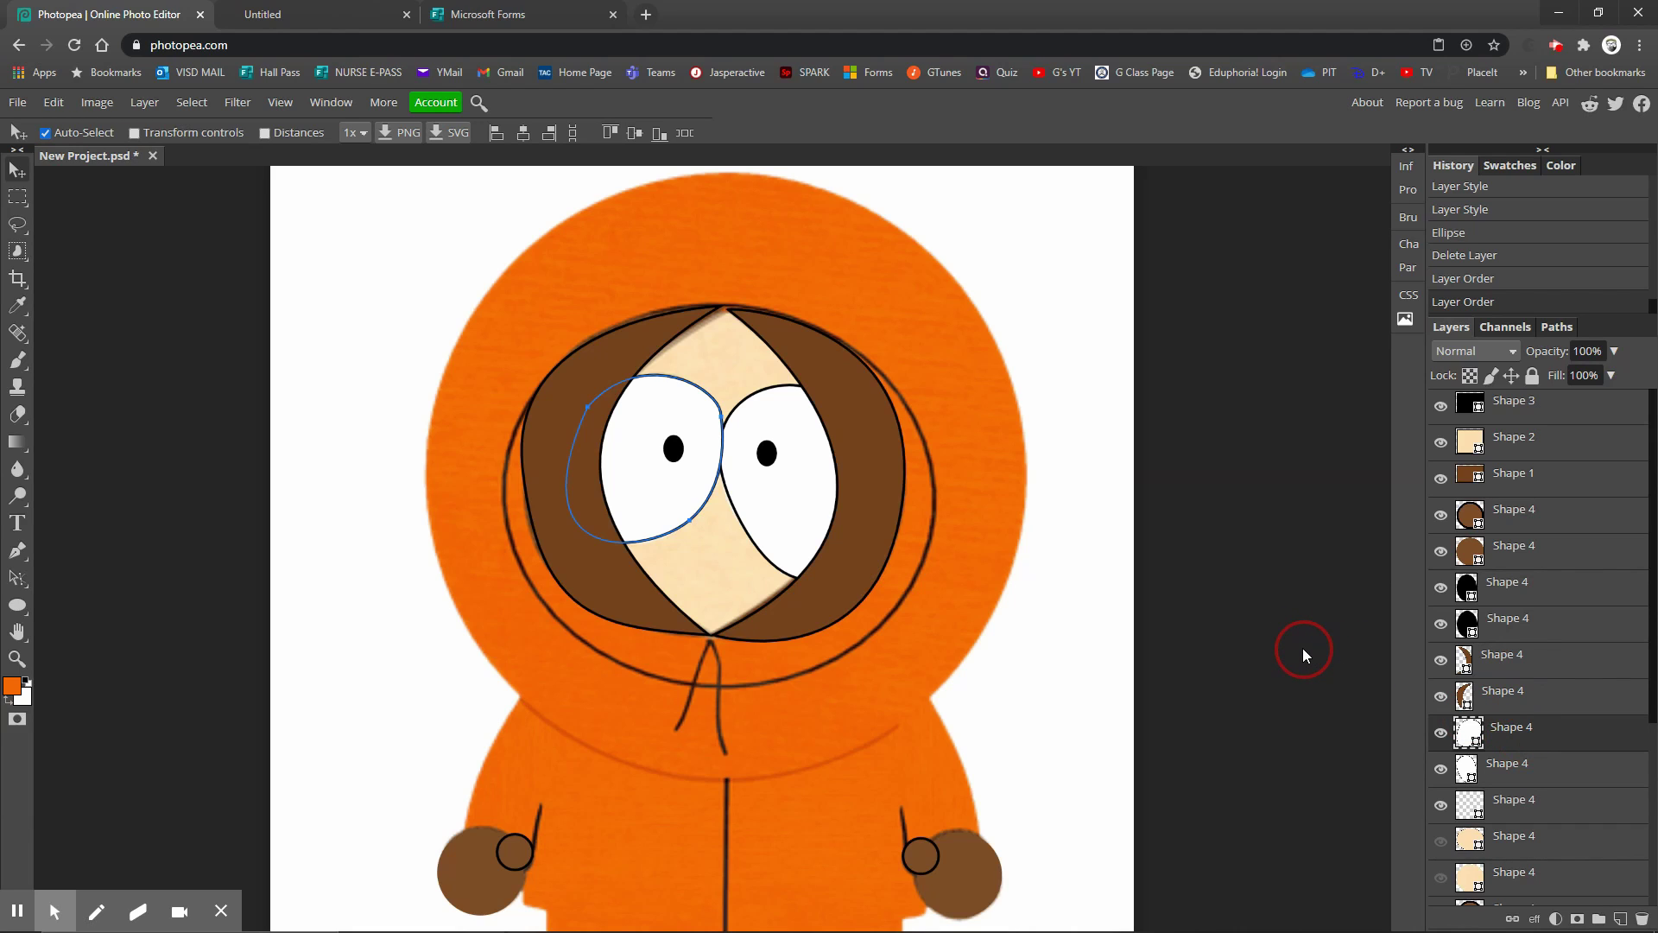
# Hide the Kenny Practice reference image layer so only the drawn shapes show.
pyautogui.scroll(-6, 1302, 648)
pyautogui.scroll(5, 1321, 659)
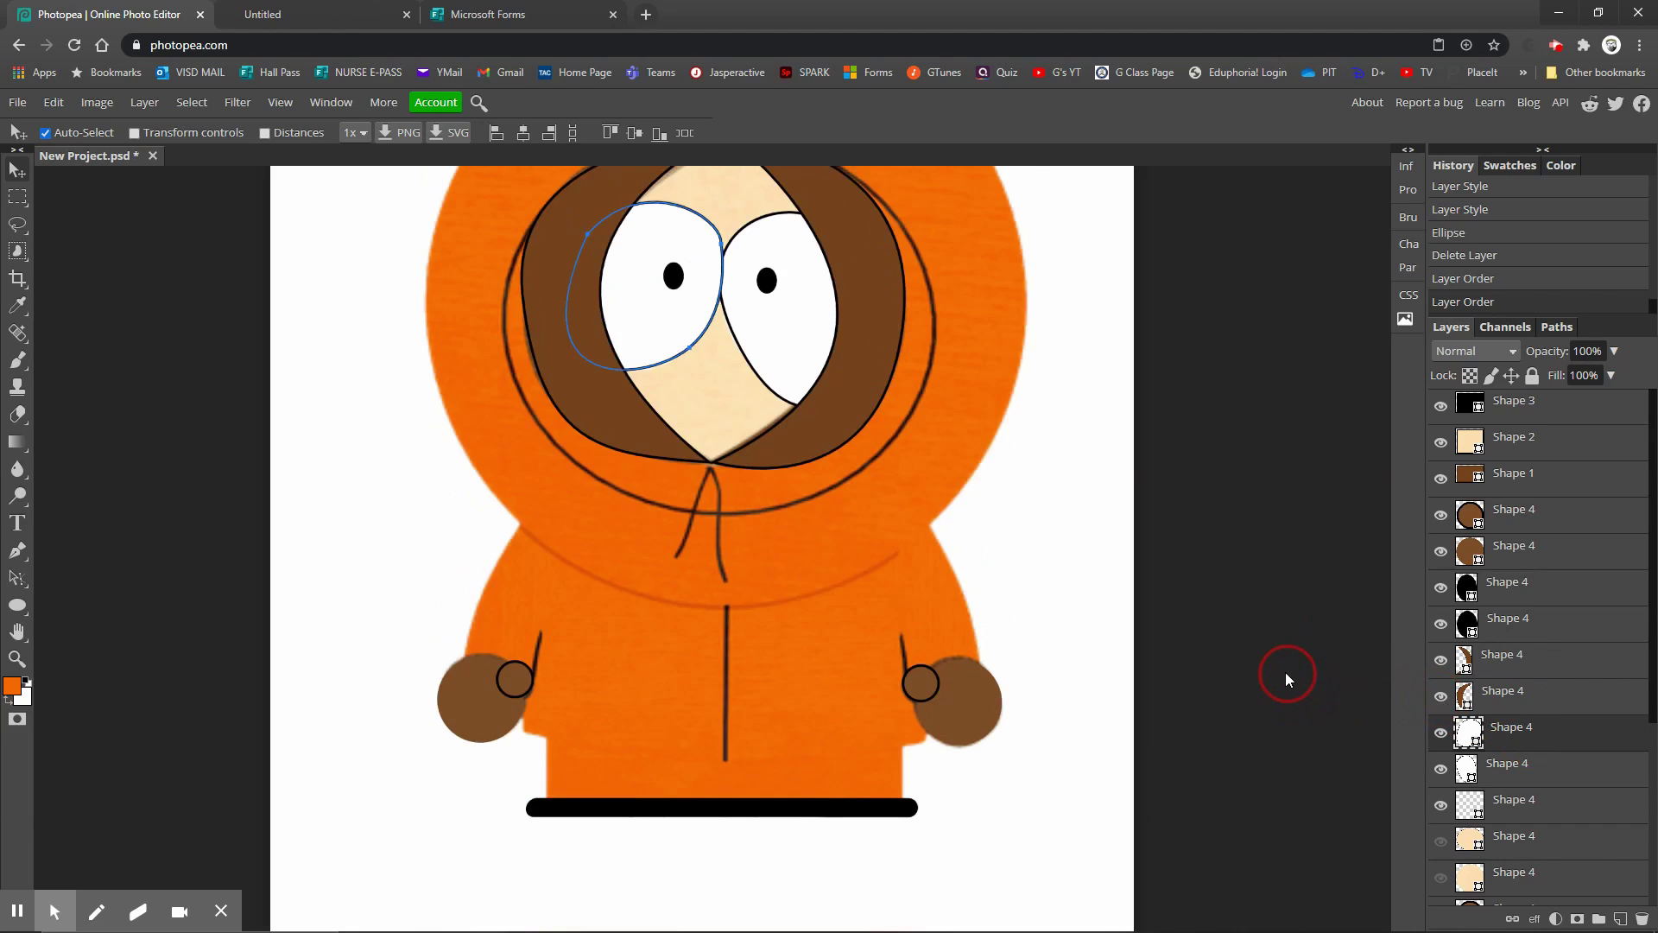
pyautogui.scroll(-3, 1550, 734)
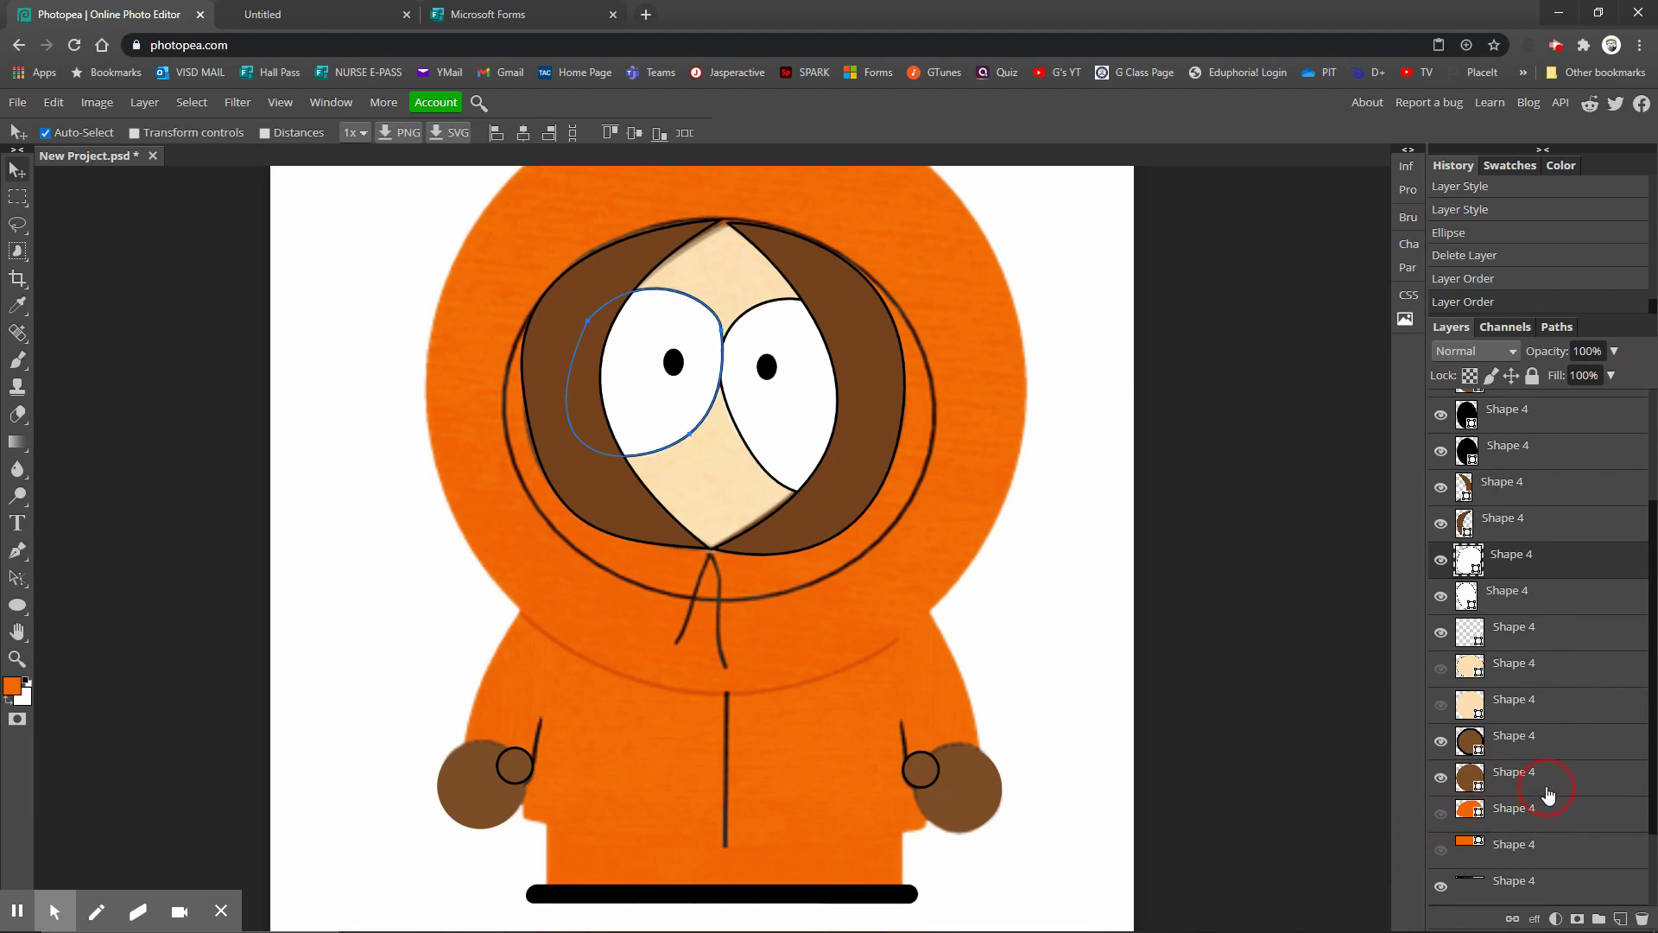
pyautogui.scroll(-2, 1543, 812)
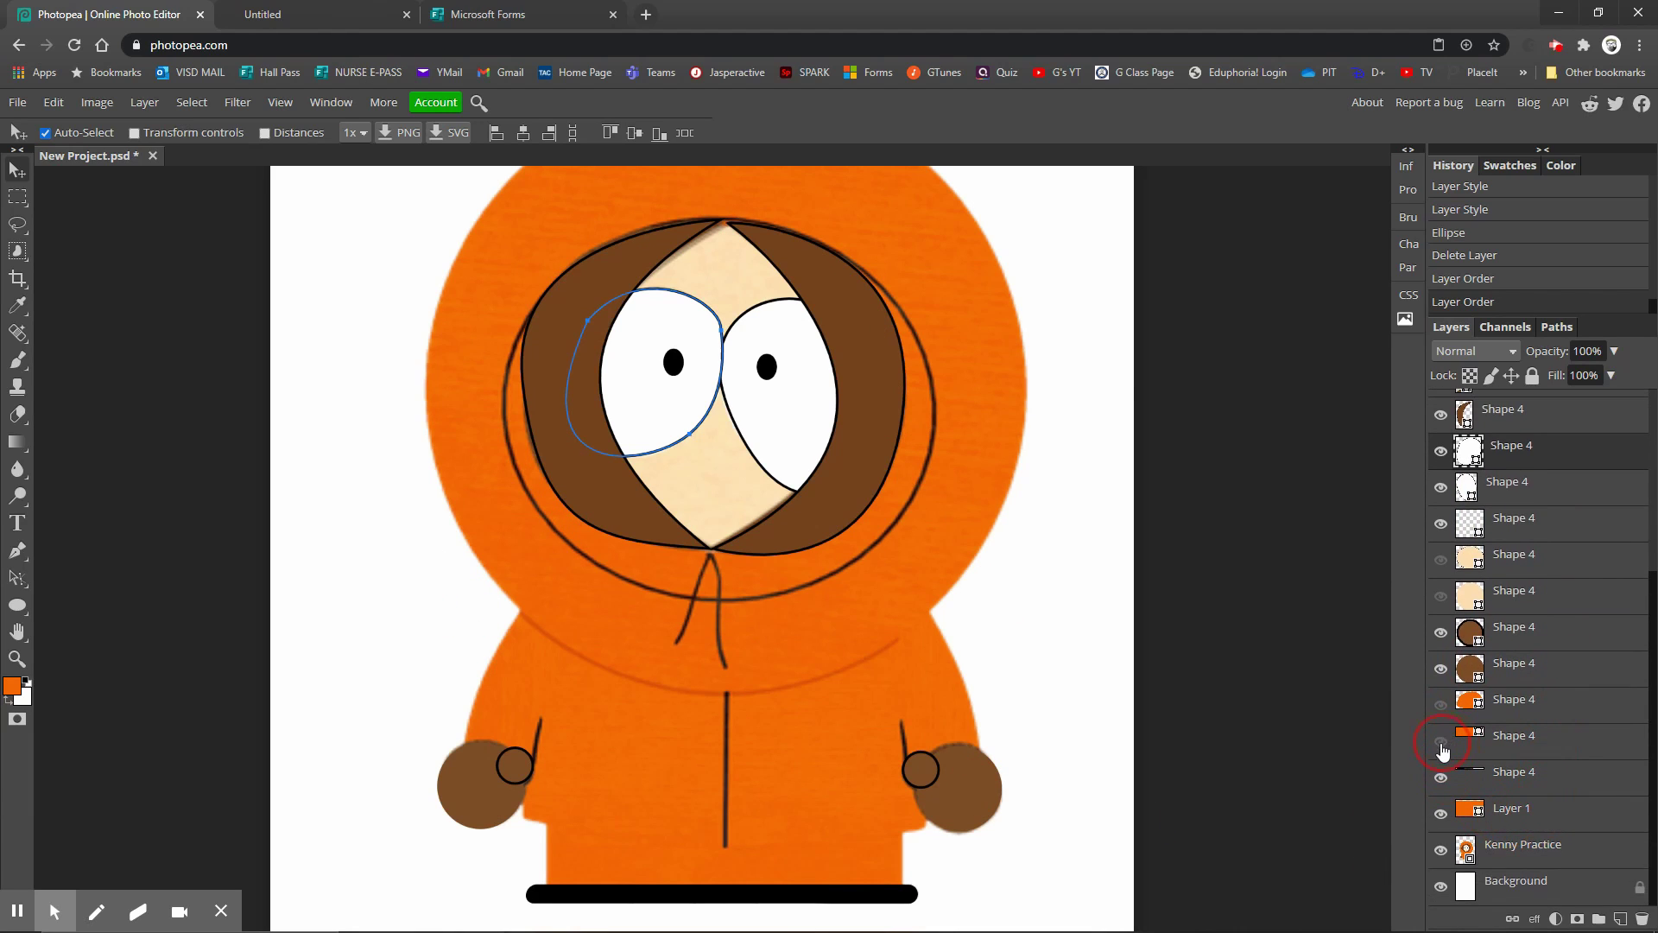
pyautogui.click(1440, 852)
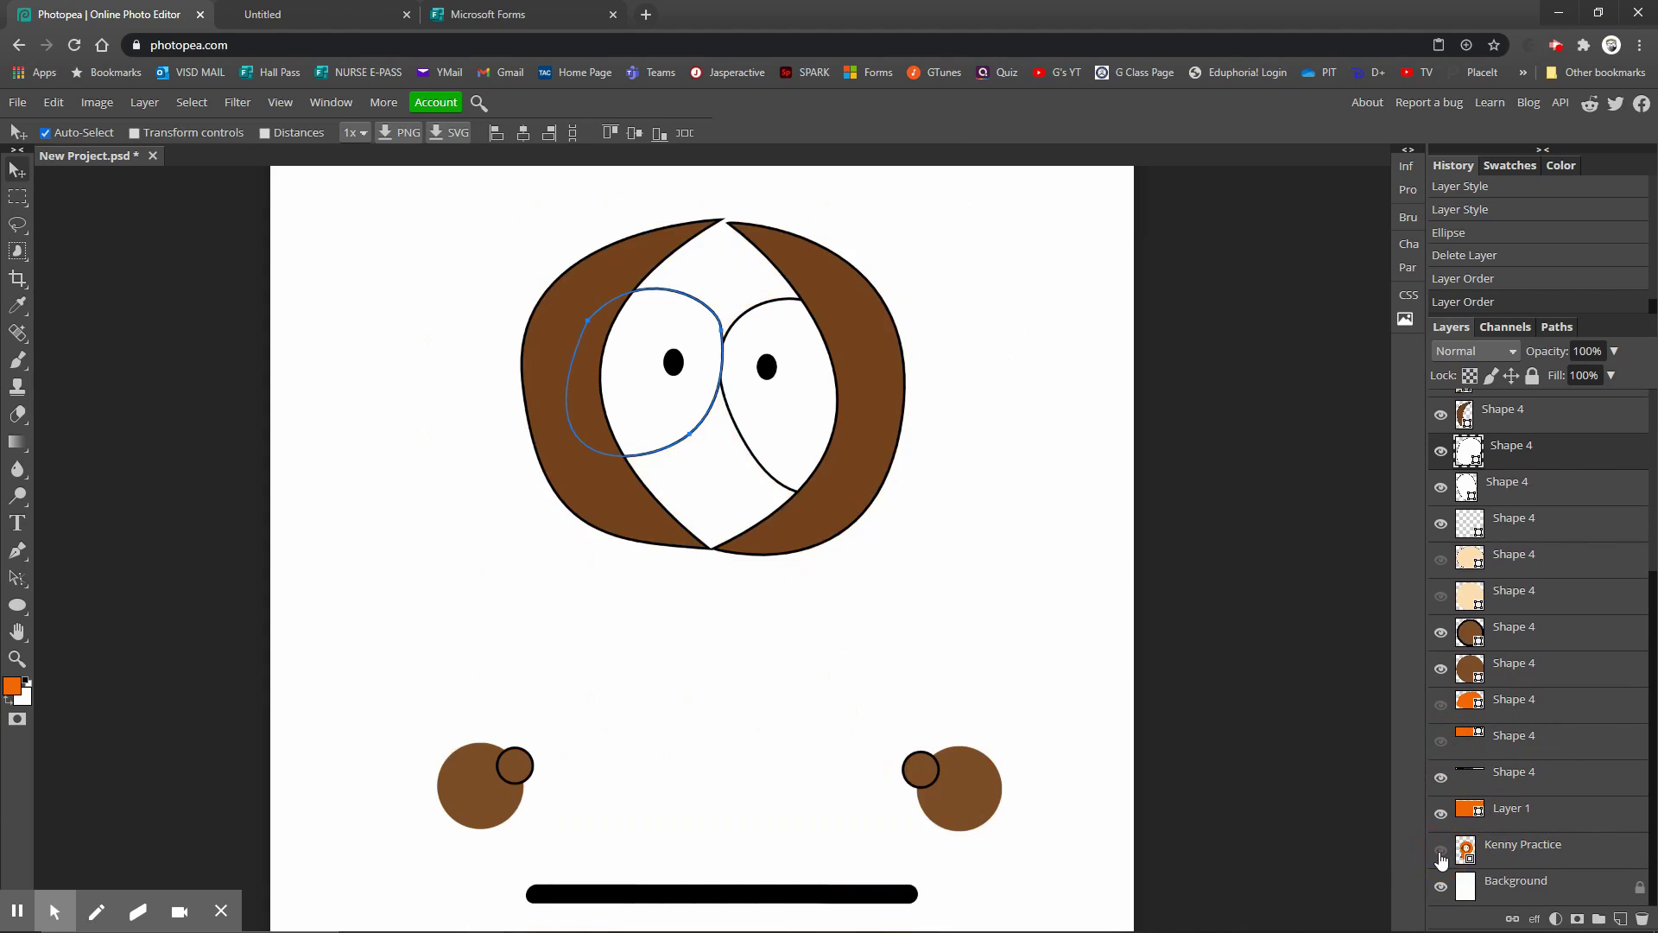
# Turn on the visibility of the hidden orange body shapes, the large head circle and the skin-coloured face shape.
pyautogui.click(1440, 777)
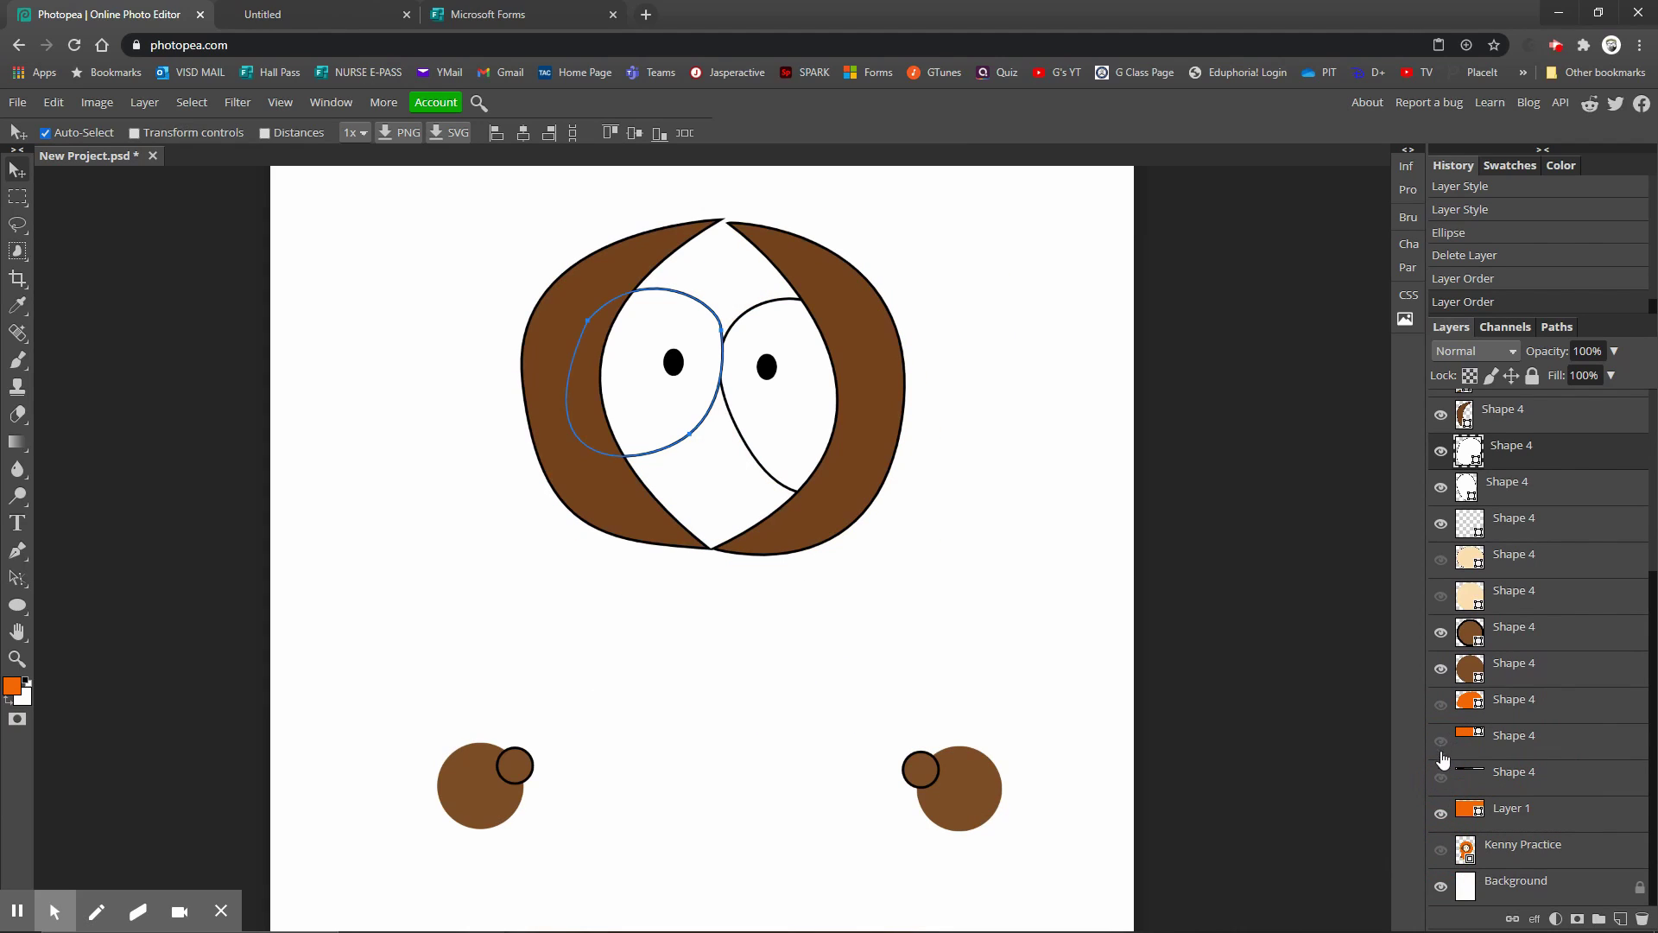
pyautogui.click(1441, 779)
pyautogui.click(1439, 745)
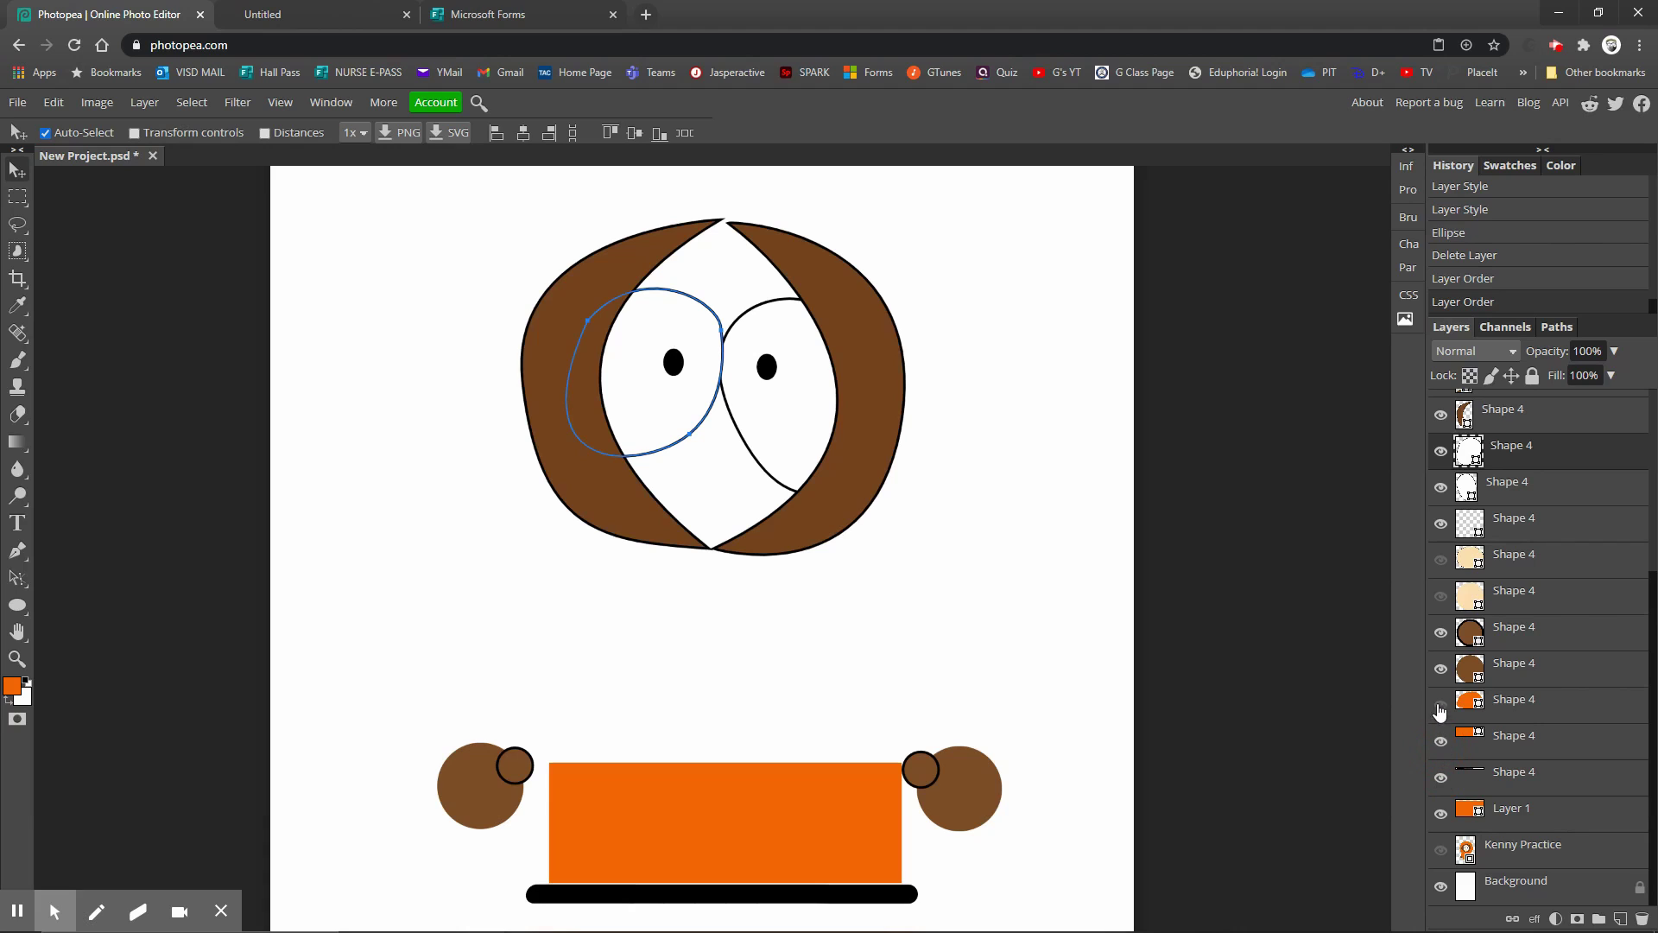
pyautogui.click(1440, 595)
pyautogui.click(1441, 559)
pyautogui.scroll(2, 1472, 639)
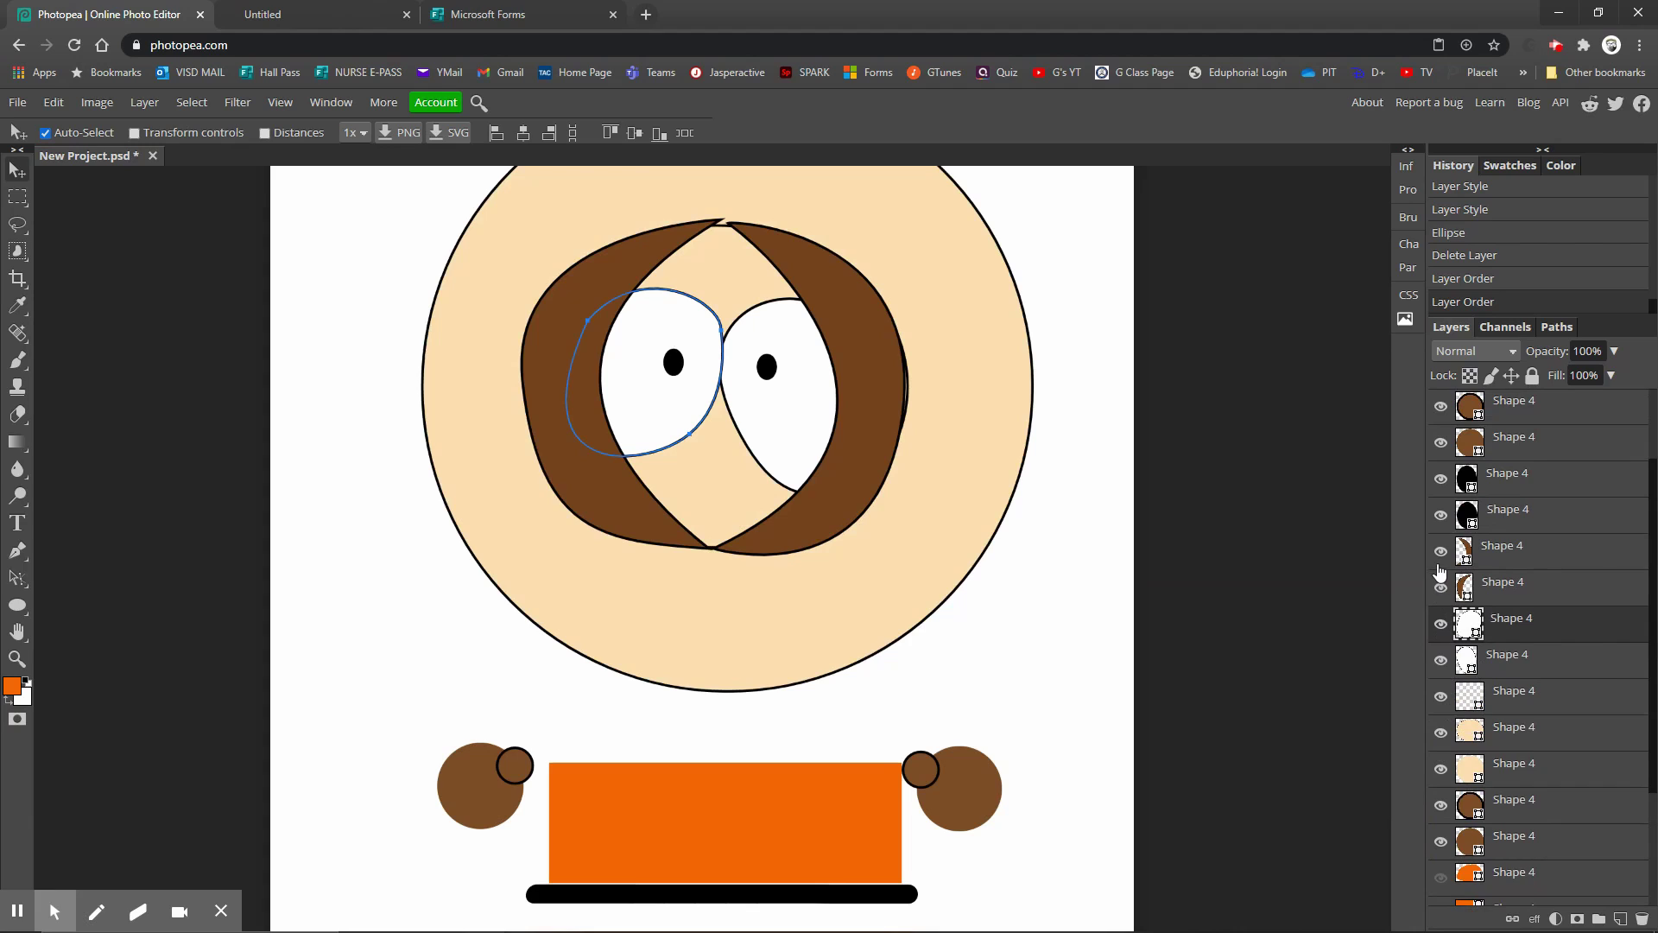
pyautogui.scroll(2, 1441, 631)
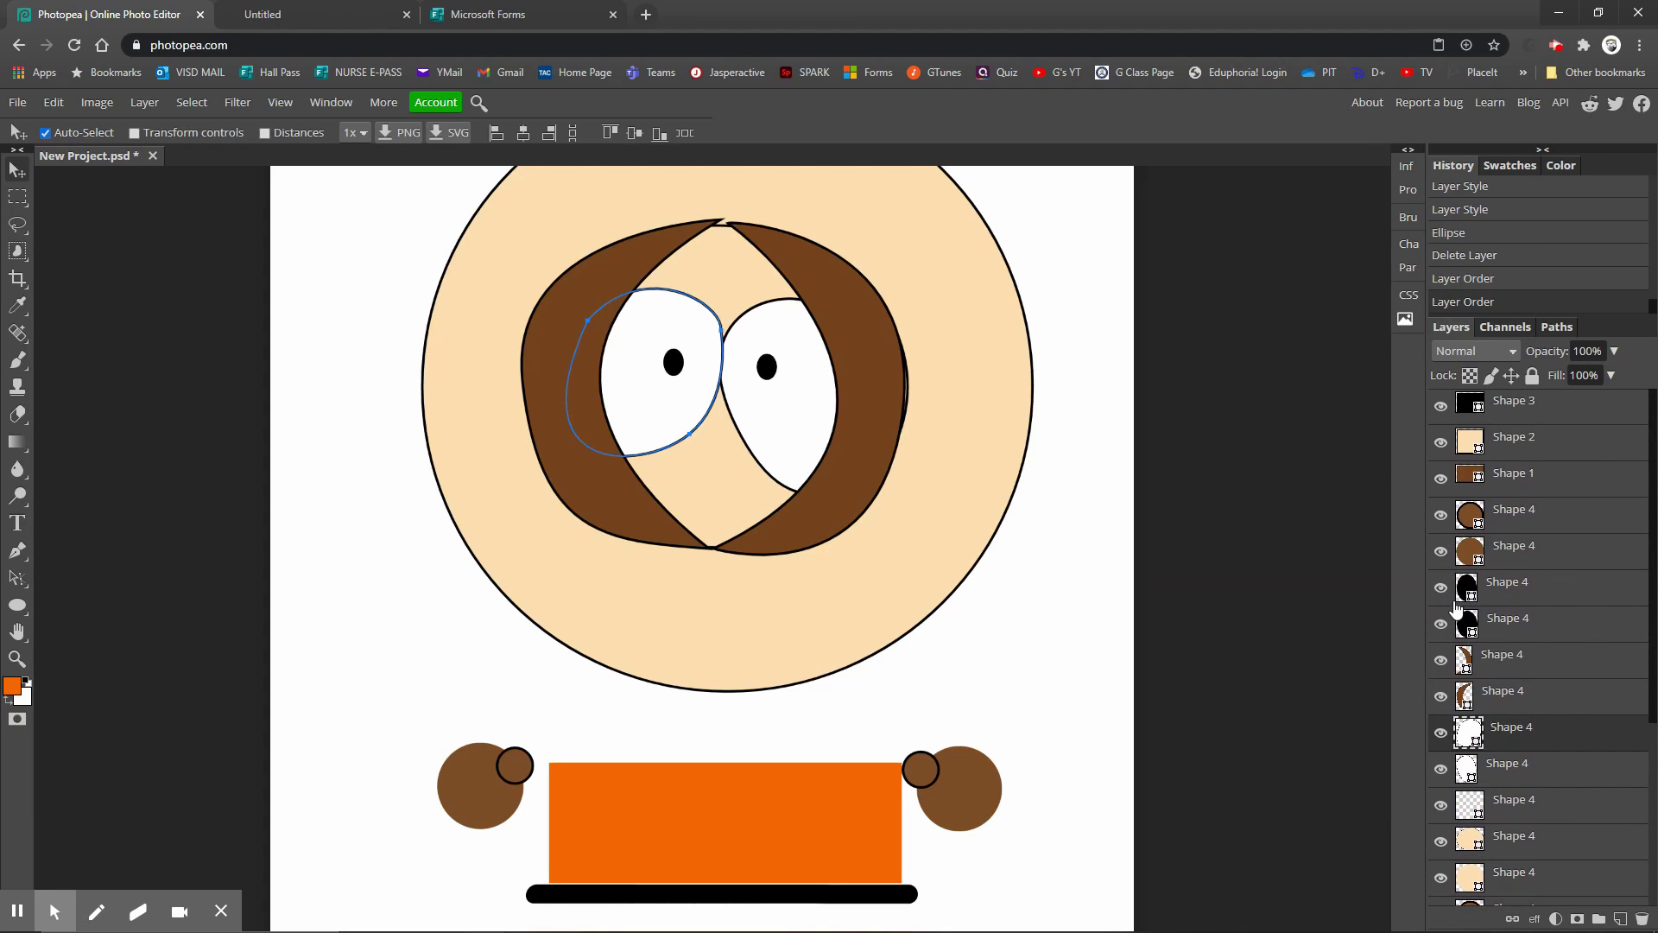
pyautogui.scroll(-3, 1454, 639)
pyautogui.click(1441, 728)
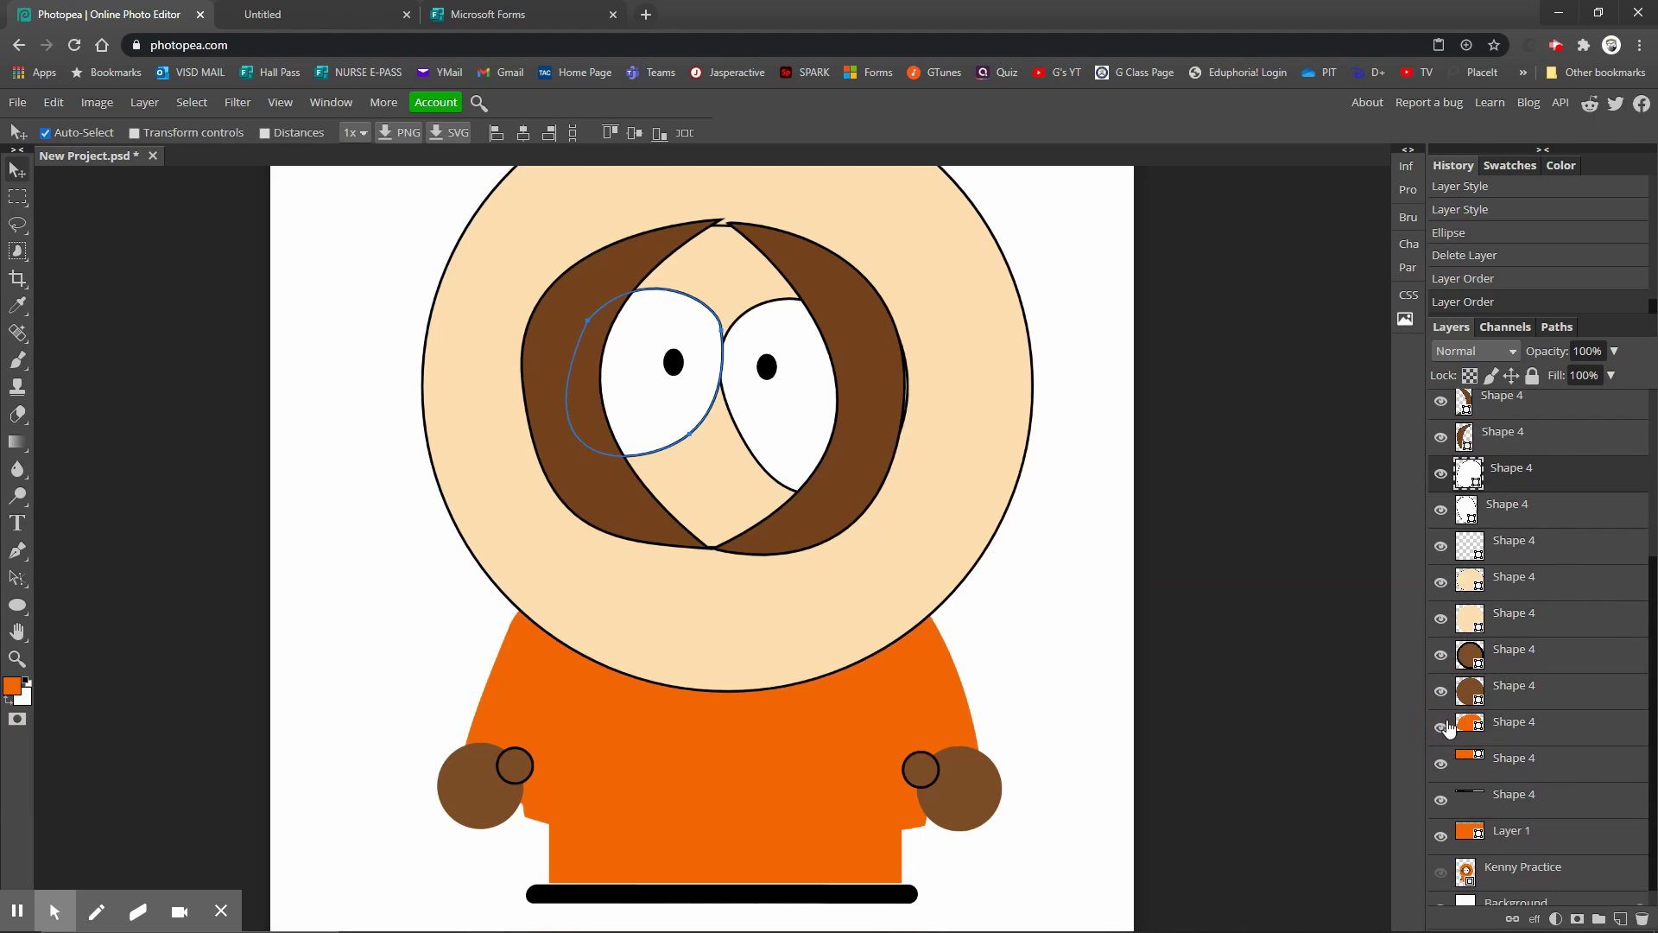
# Select the large head circle's layer and change its fill from skin colour to the hood's orange.
pyautogui.scroll(2, 1459, 733)
pyautogui.click(1534, 807)
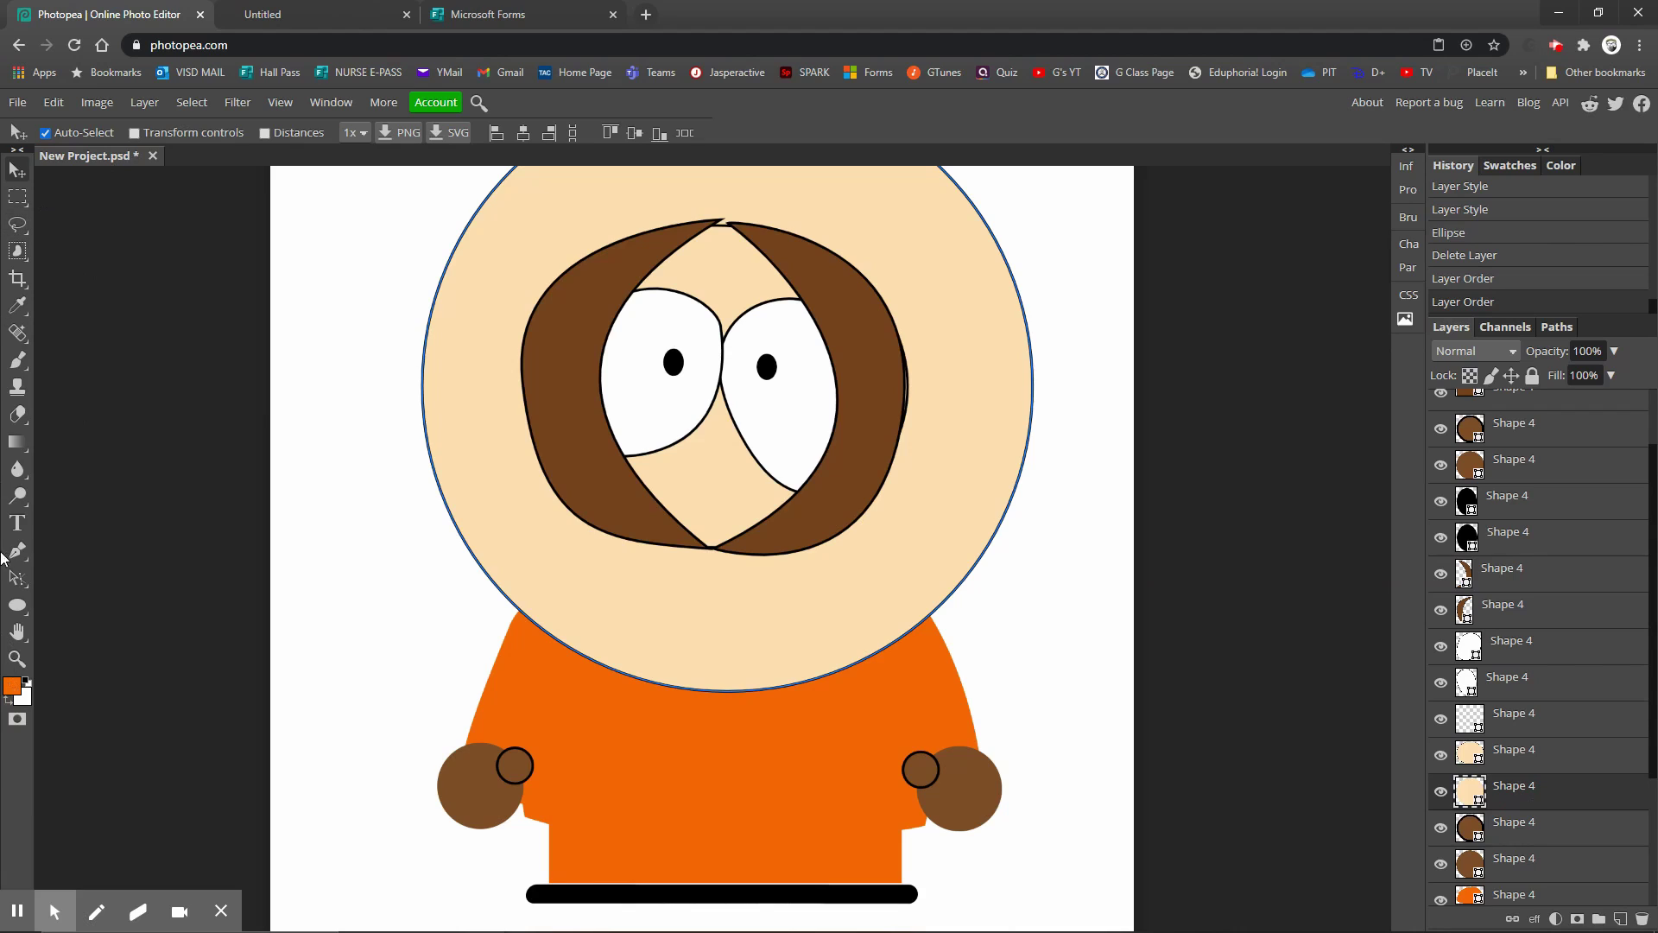
pyautogui.click(18, 606)
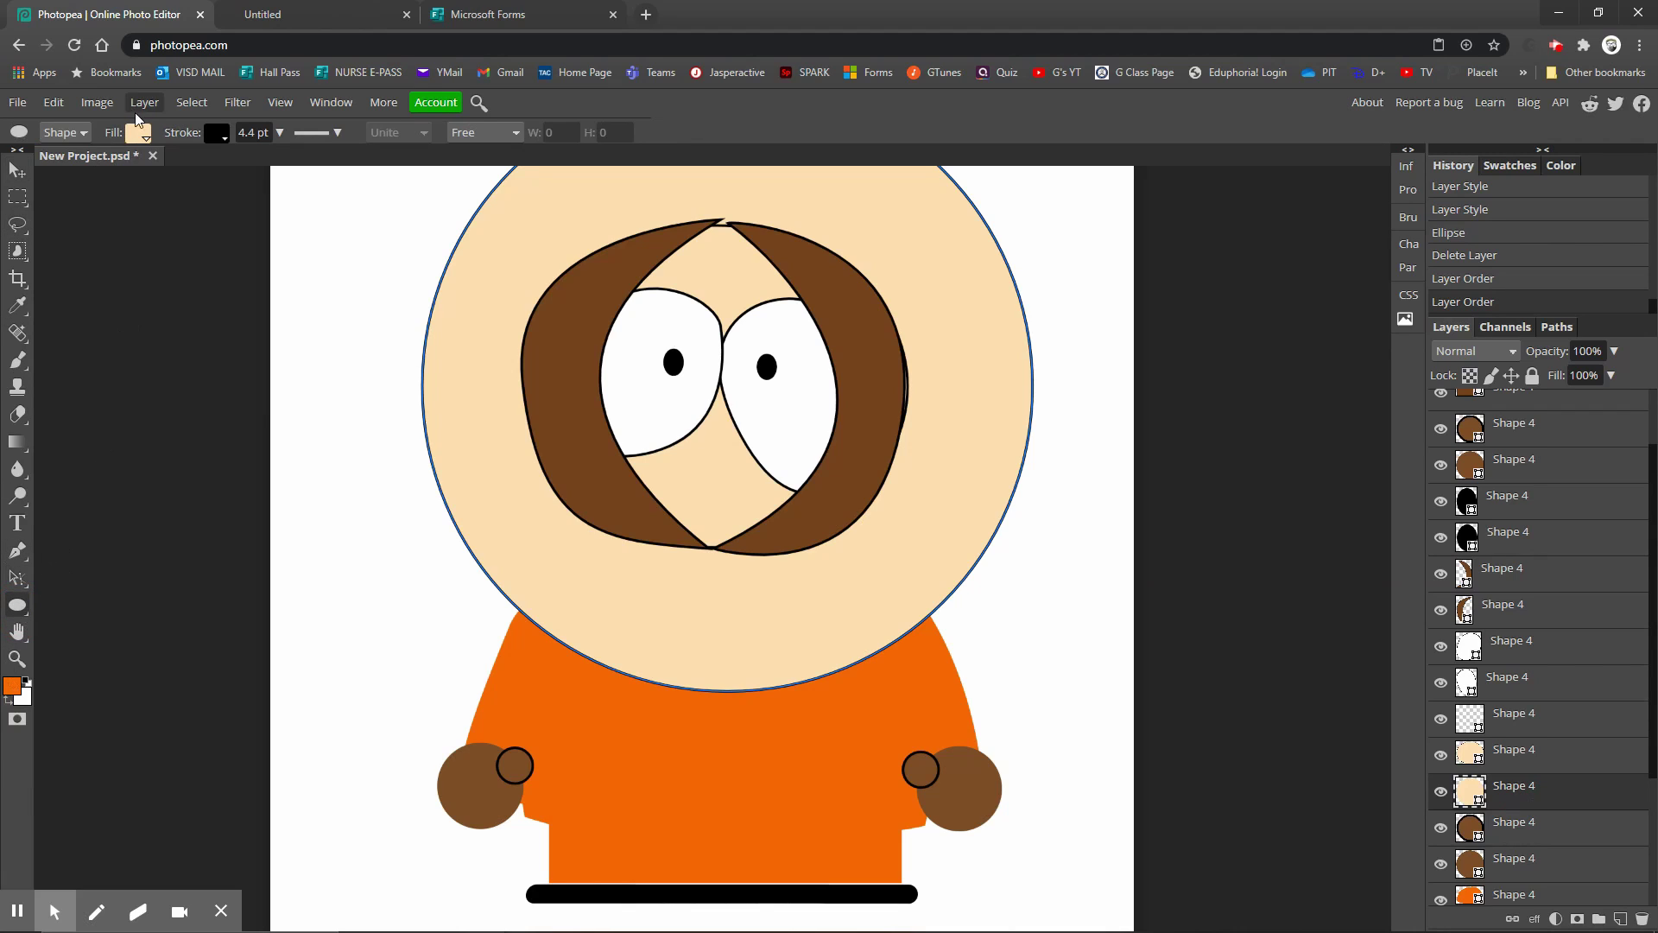
pyautogui.click(139, 138)
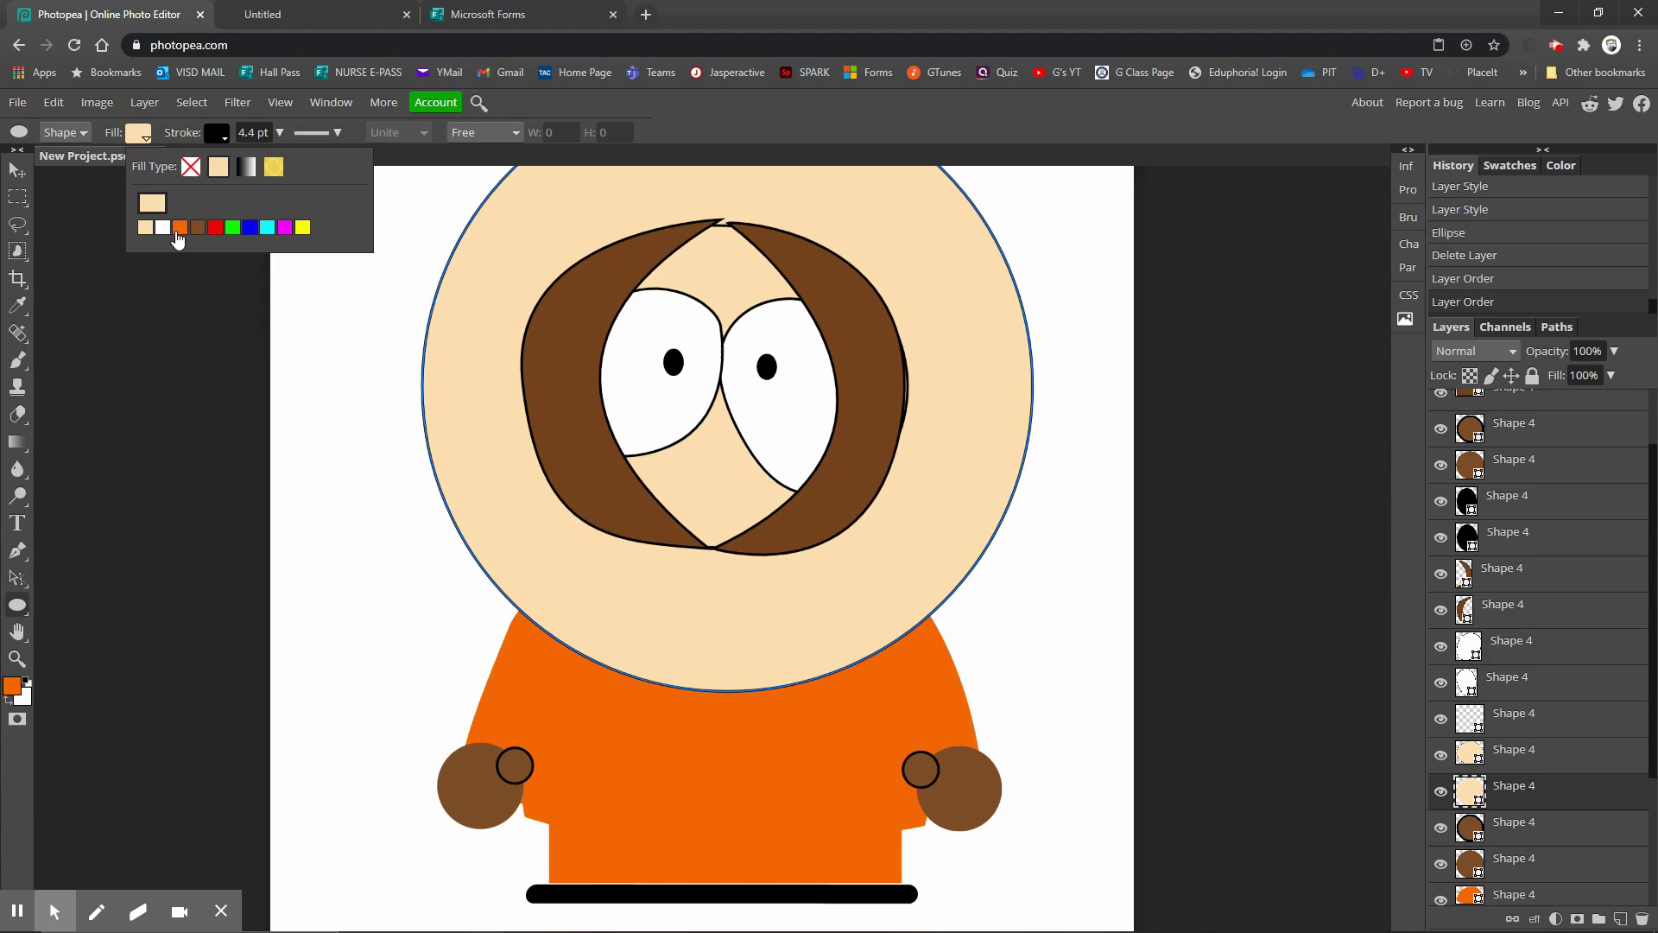
pyautogui.click(180, 227)
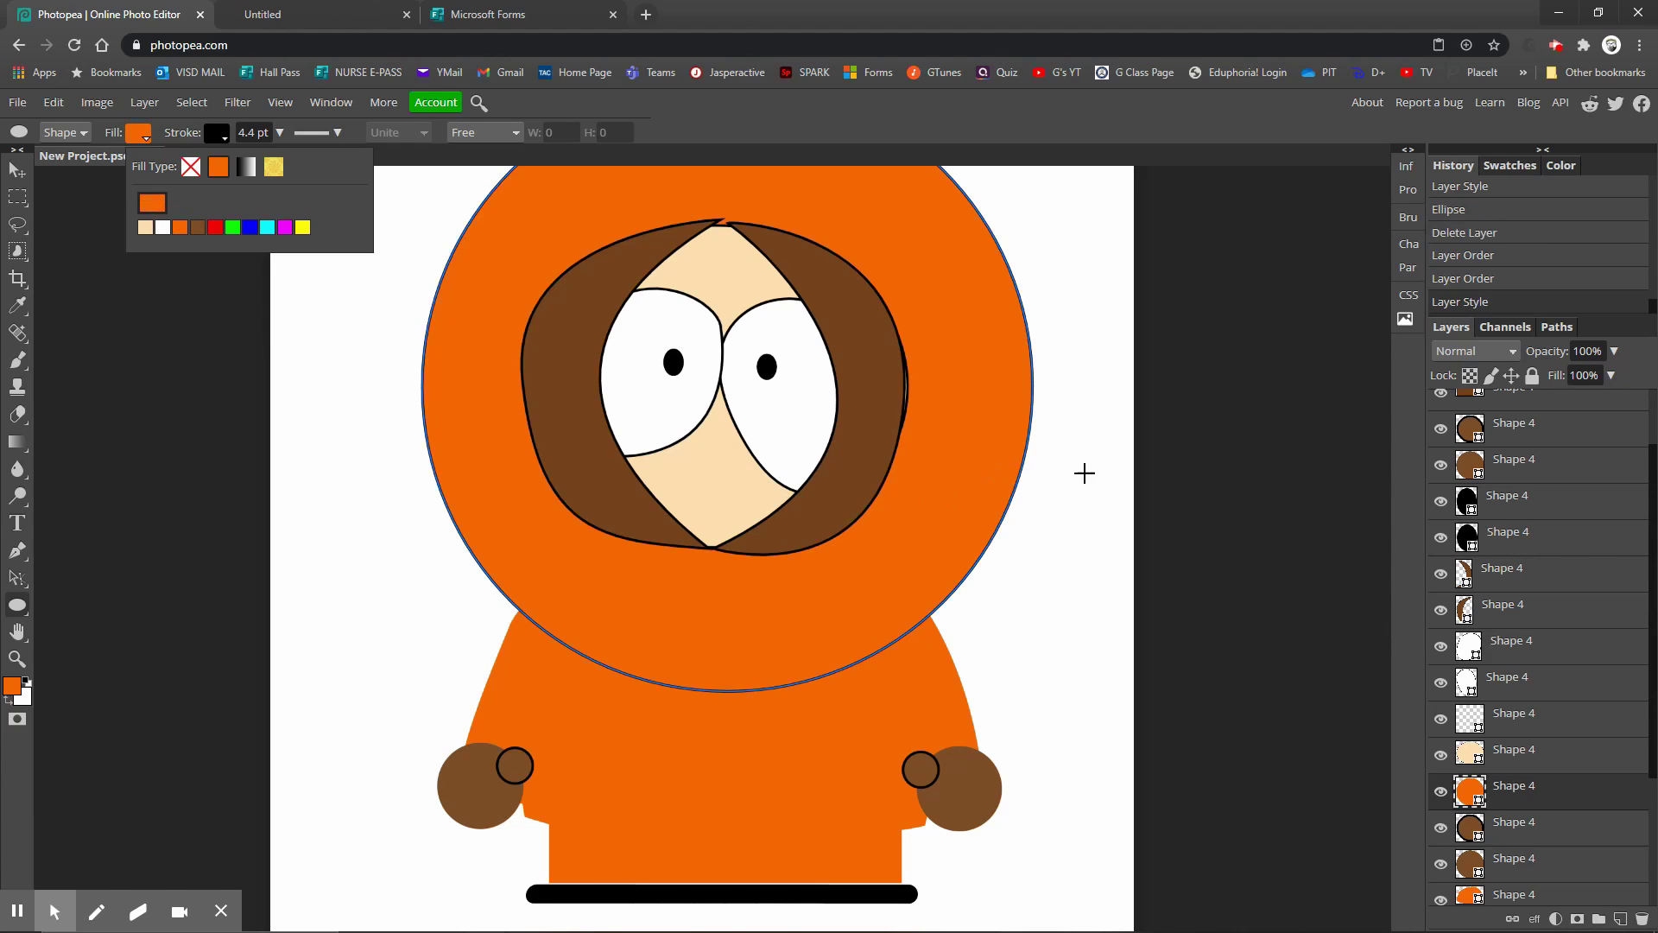
pyautogui.scroll(1, 1195, 467)
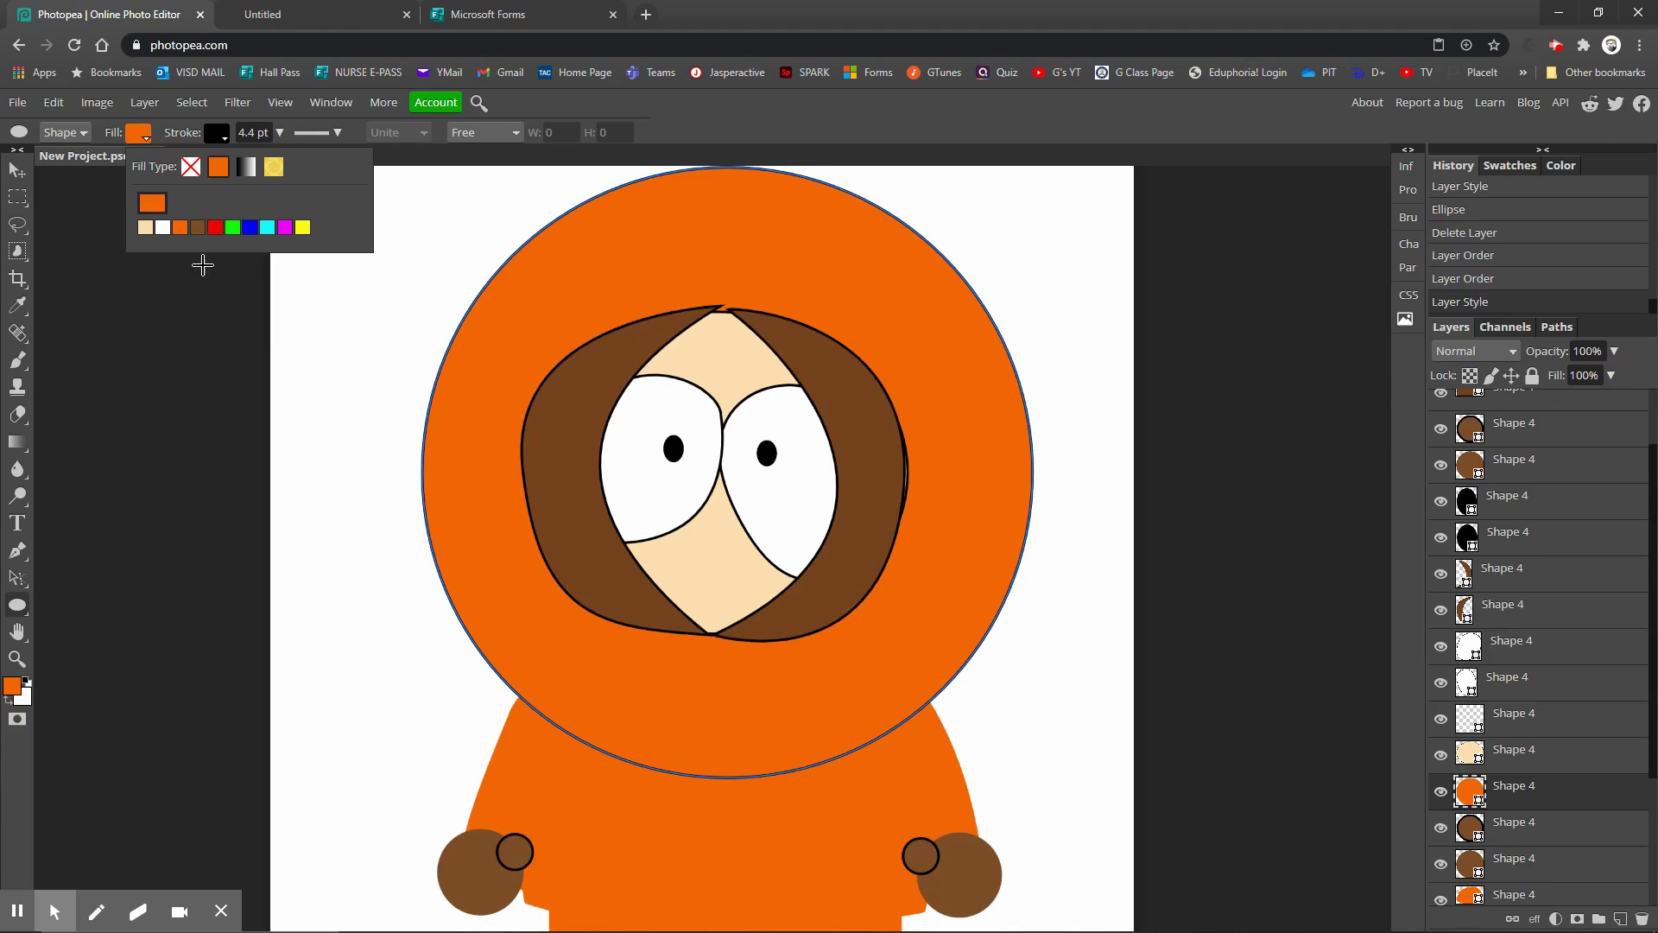
# Move the outer side anchor of the right brown fur lining slightly outward to cover the face shape's edge.
pyautogui.click(14, 168)
pyautogui.click(869, 507)
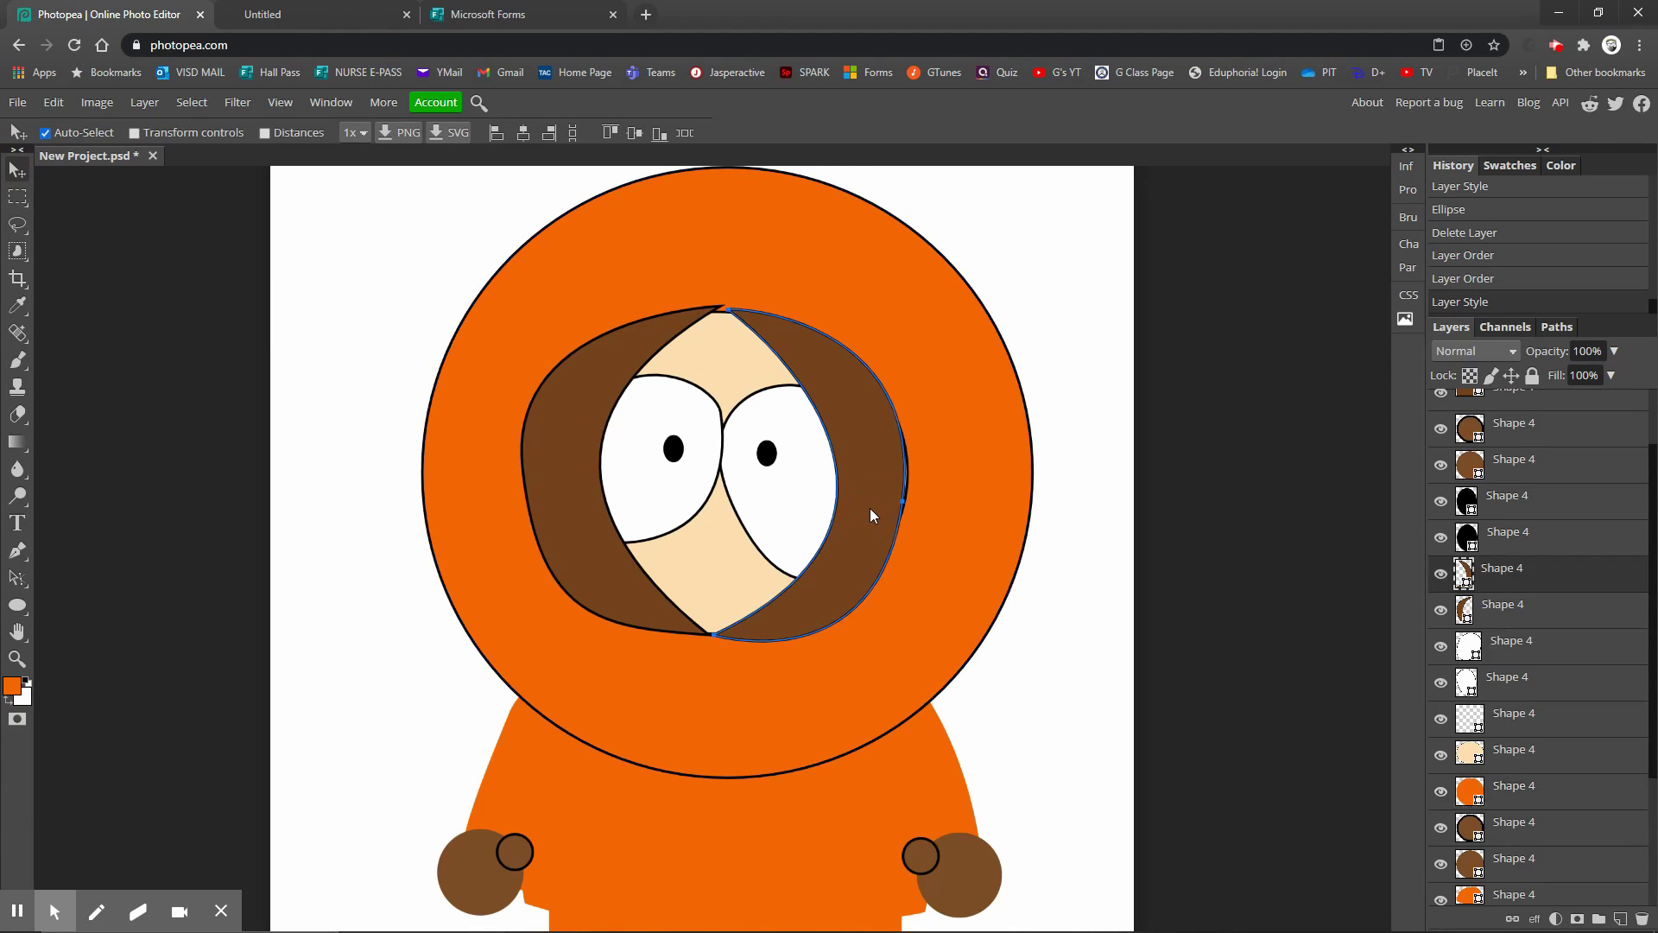
pyautogui.press('a')
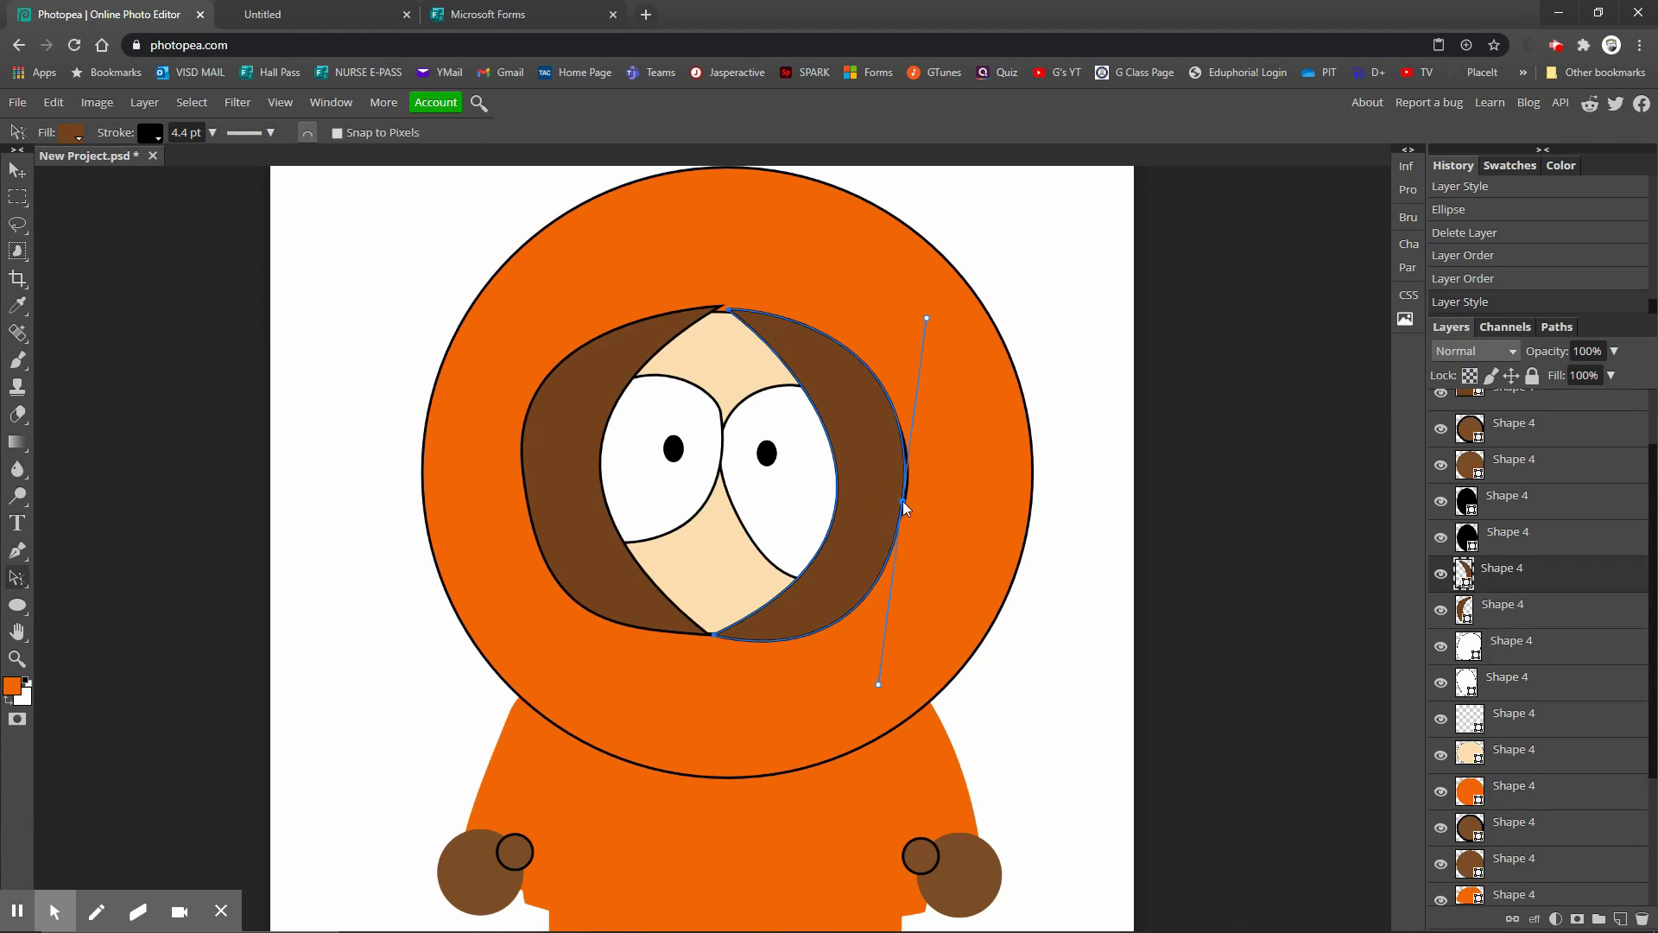
pyautogui.moveTo(903, 501); pyautogui.dragTo(916, 497)
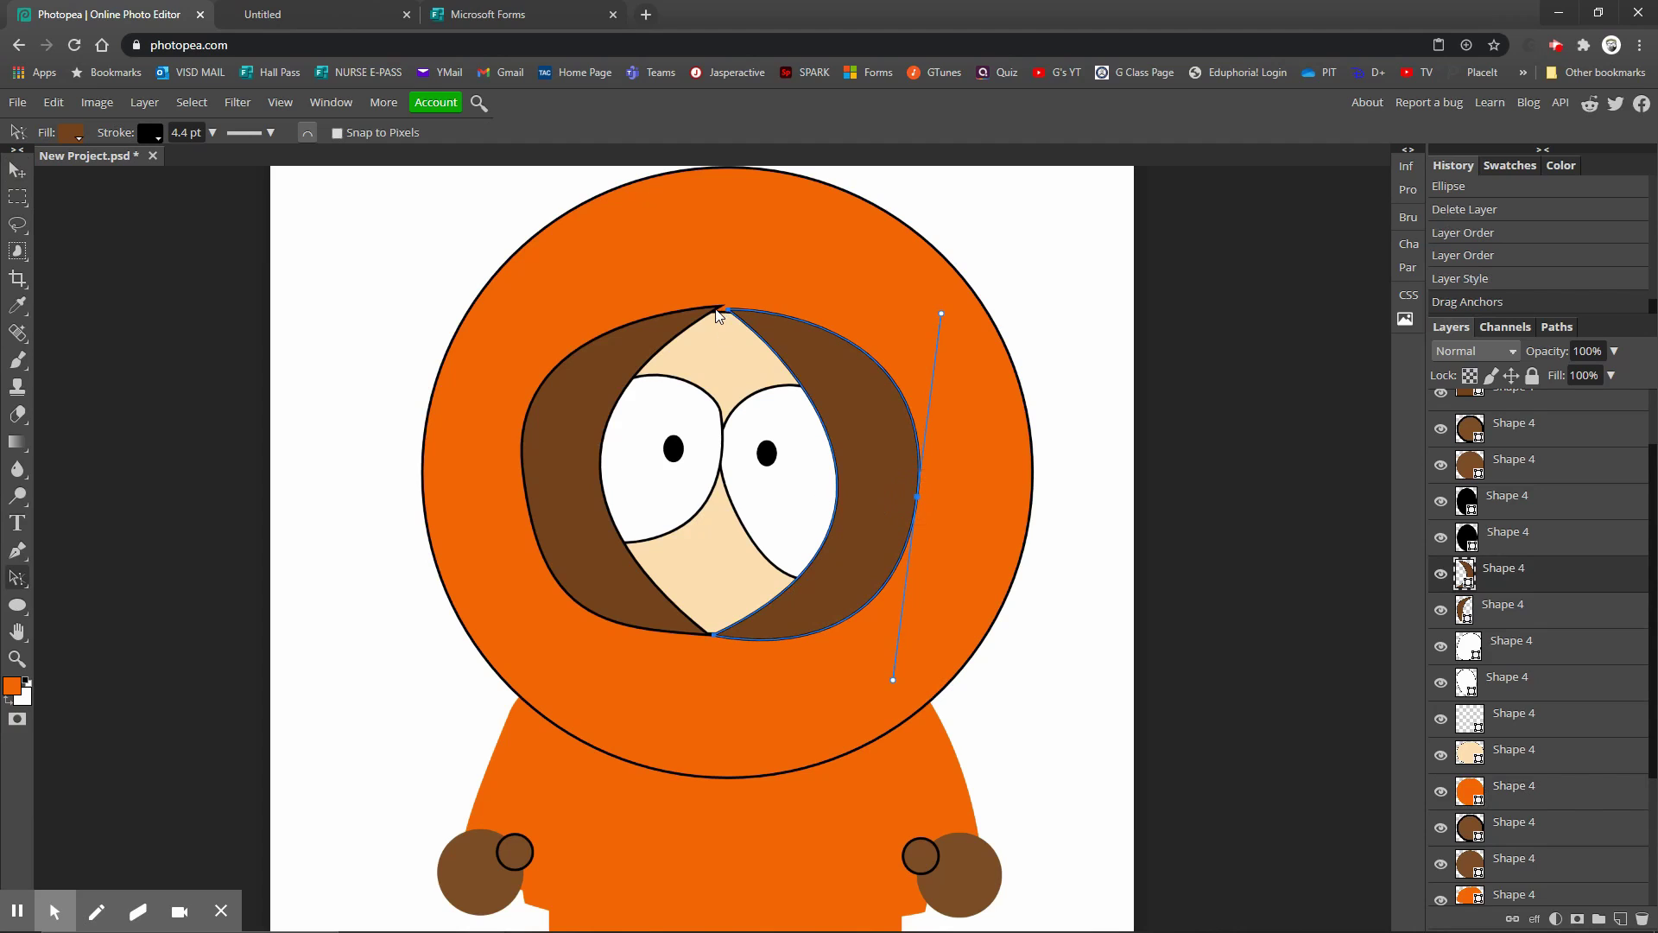
# Shift the left fur lining's top anchor to meet the right lining's tip, and deselect the shape.
pyautogui.moveTo(722, 310); pyautogui.dragTo(707, 318)
pyautogui.click(1524, 615)
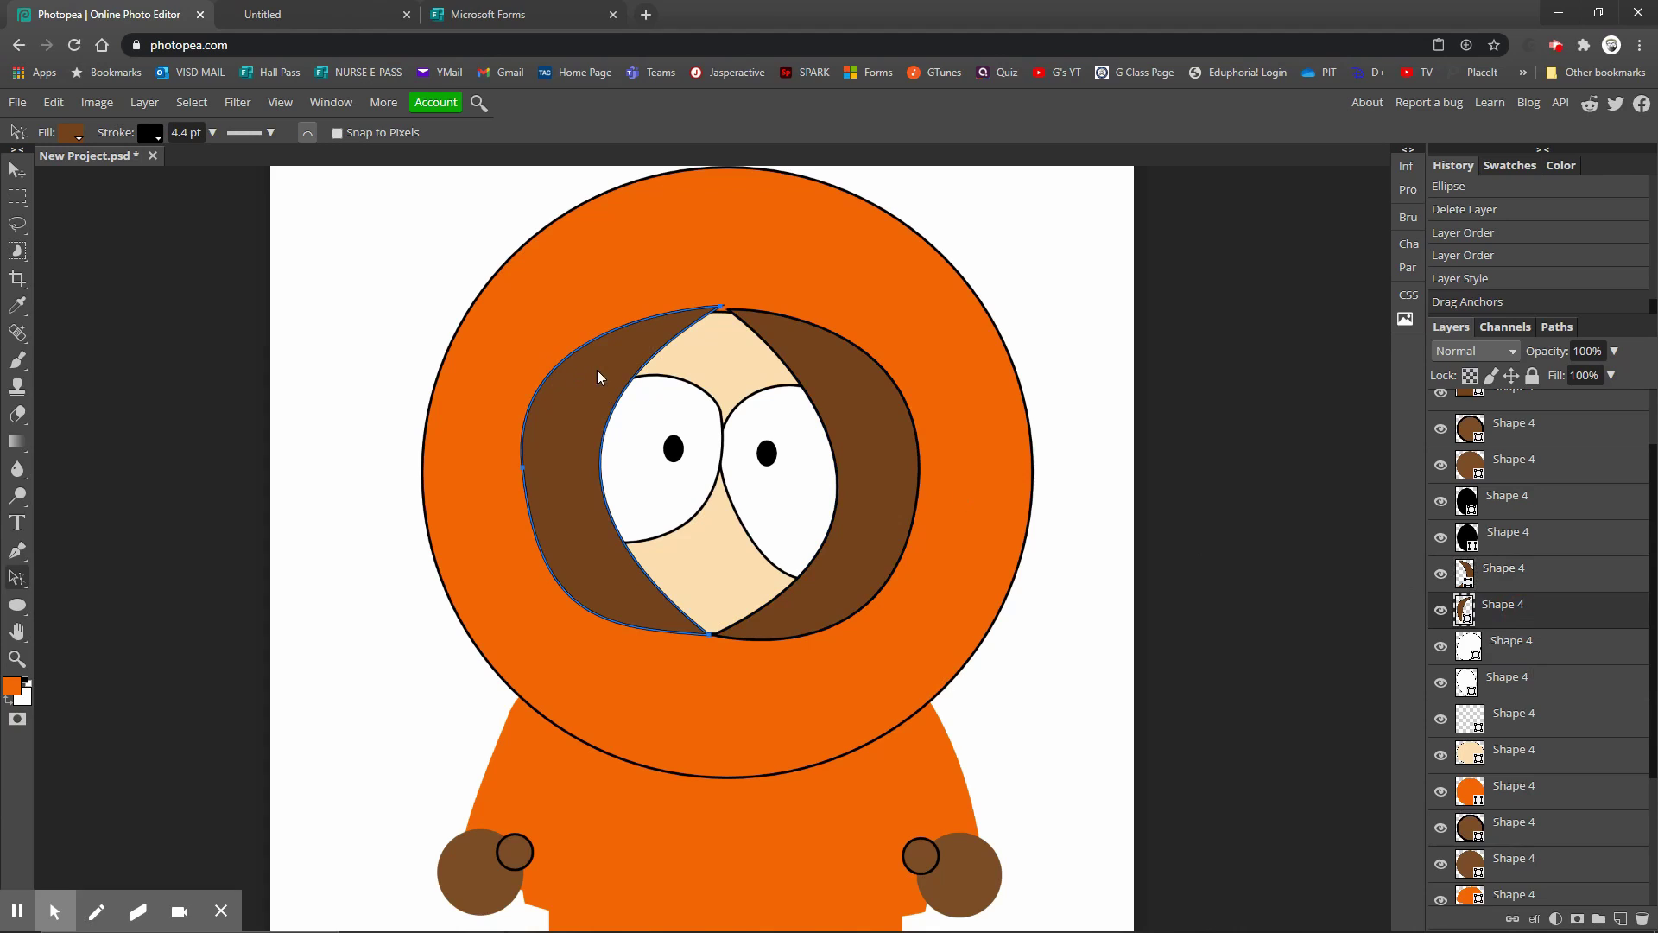
pyautogui.click(723, 310)
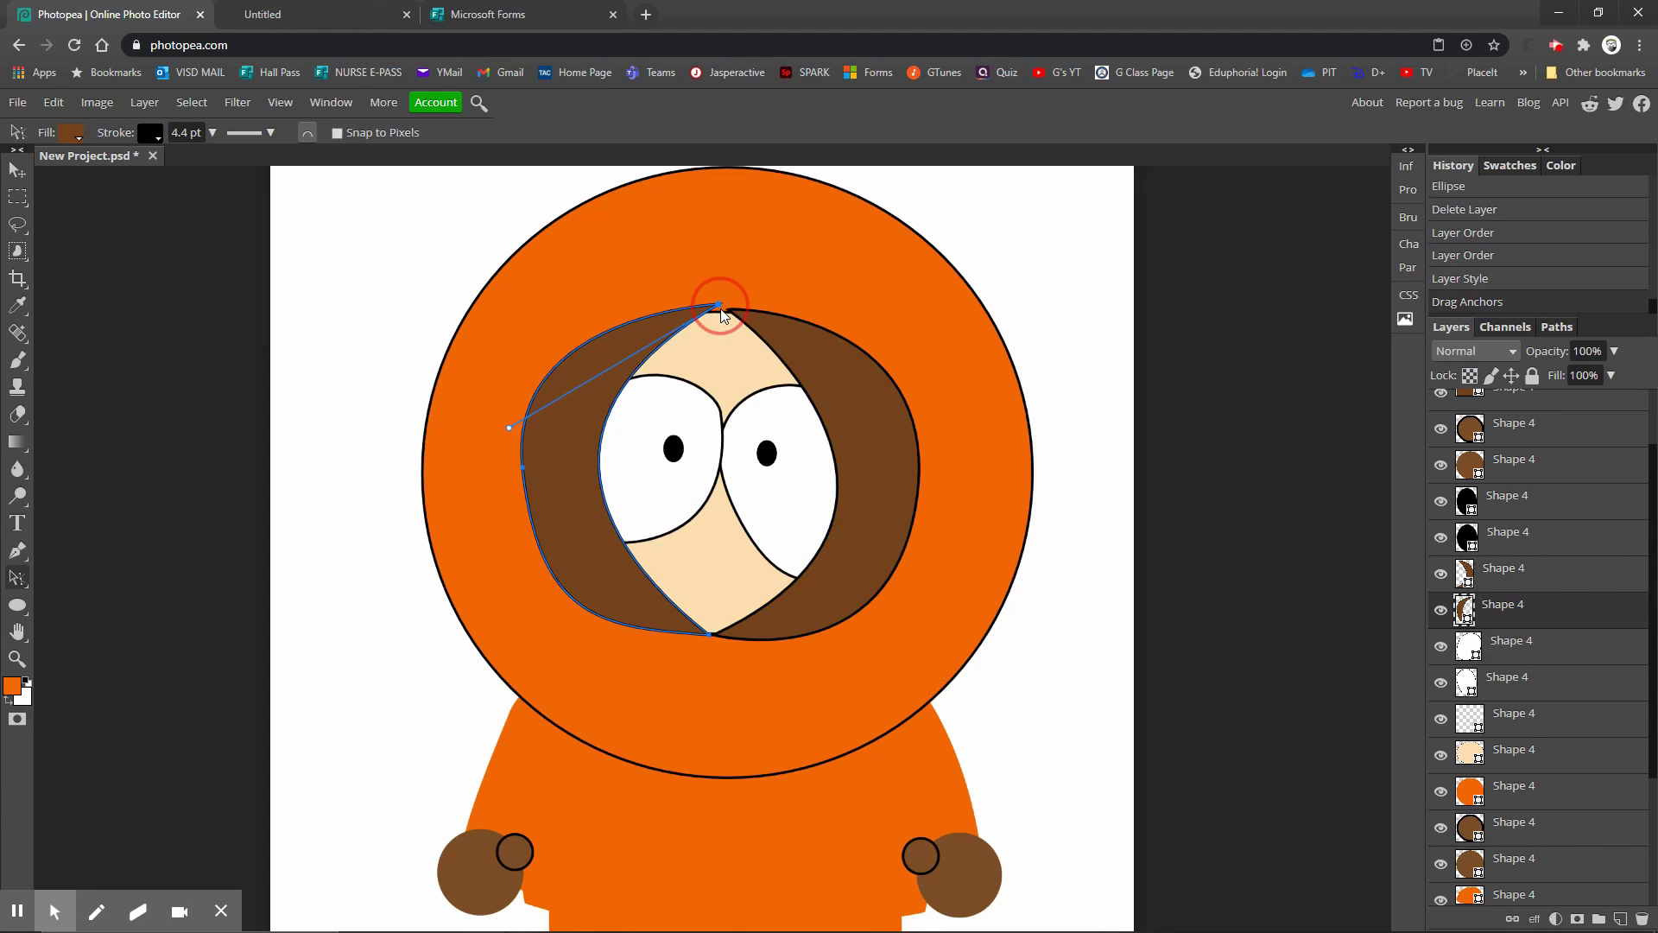
pyautogui.moveTo(723, 313); pyautogui.dragTo(725, 310)
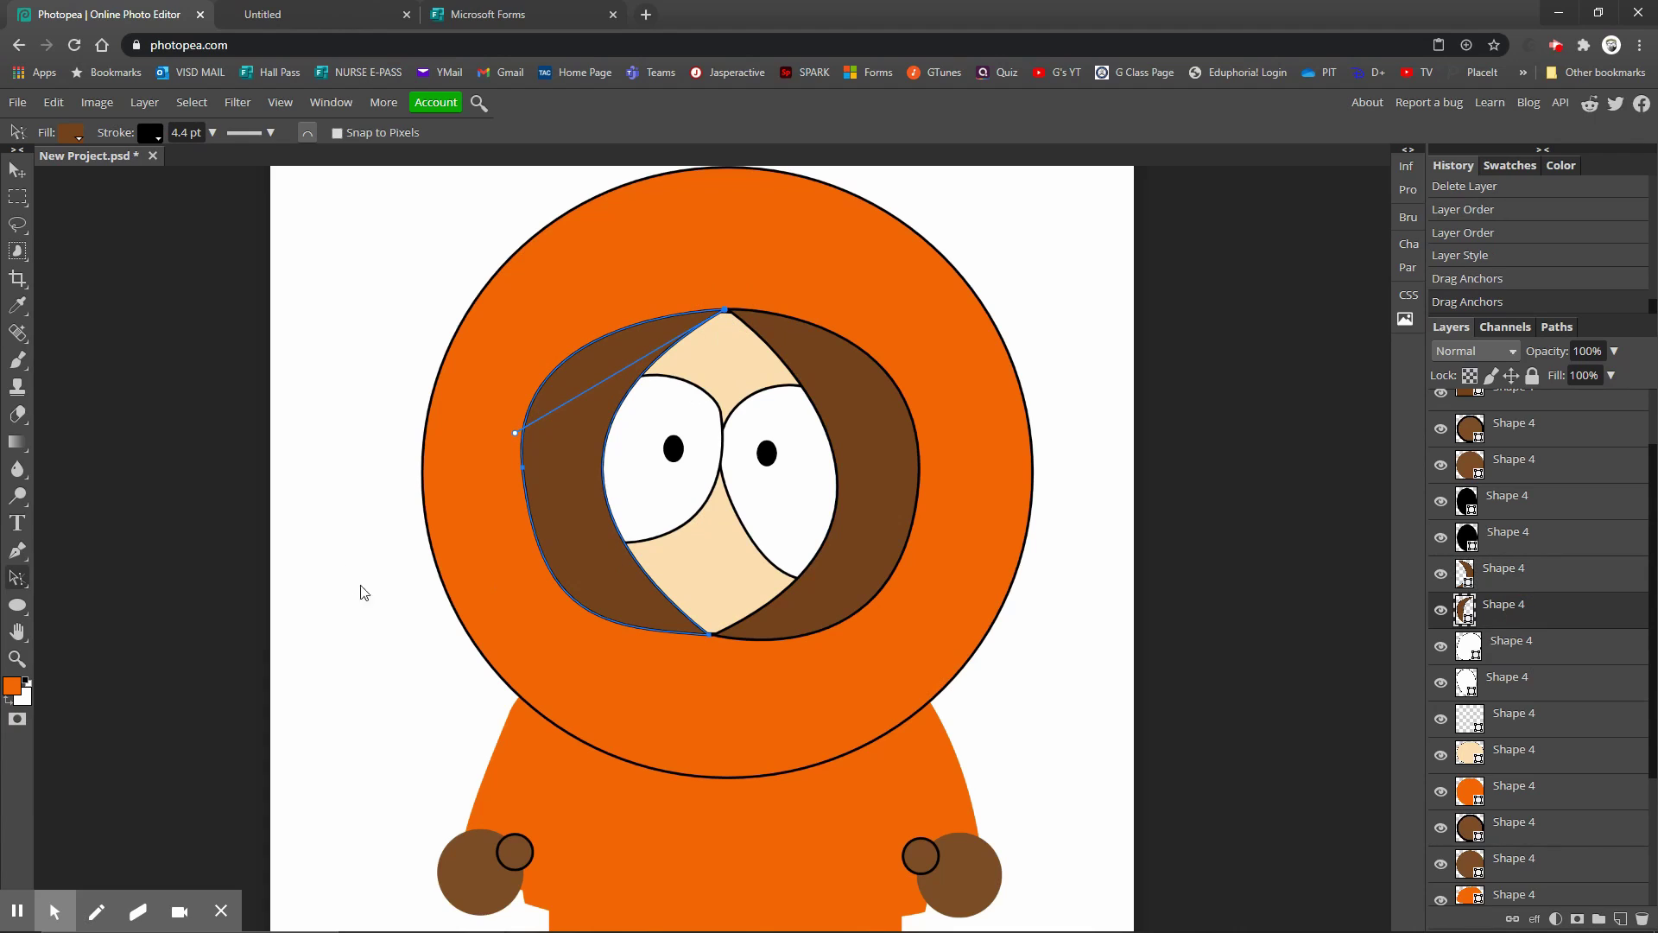
pyautogui.press('v')
pyautogui.click(320, 521)
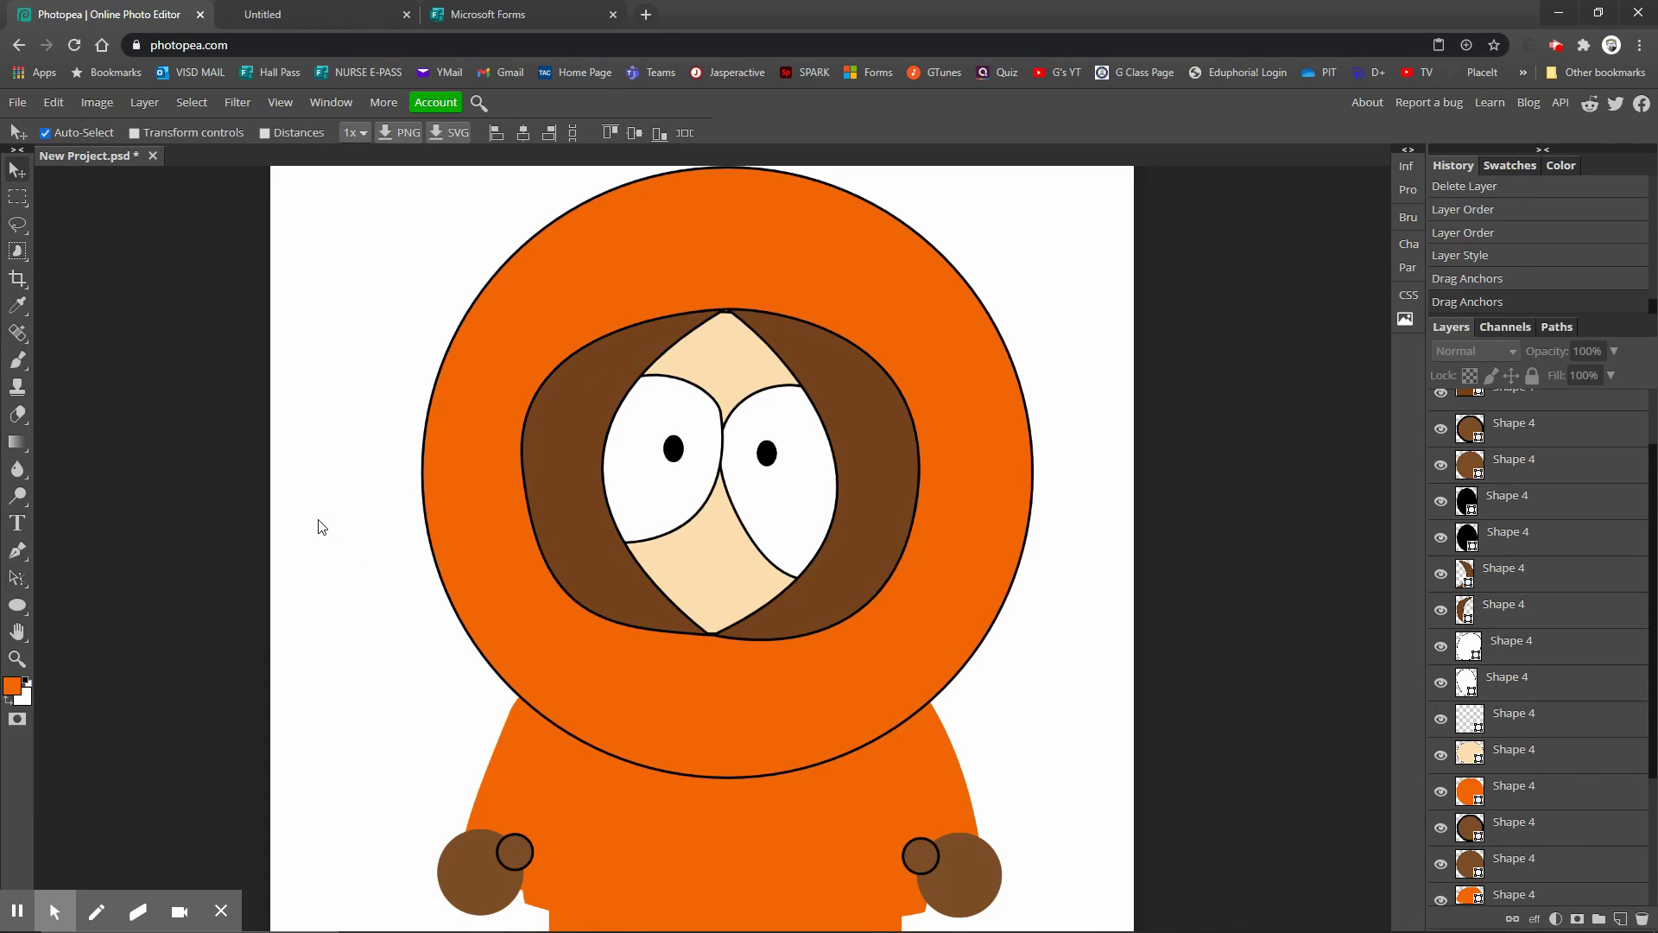
# Activate the Brush with the default black foreground colour and try to paint on the middle of the body.
pyautogui.hotkey('ctrl', '-')
pyautogui.hotkey('ctrl', '-')
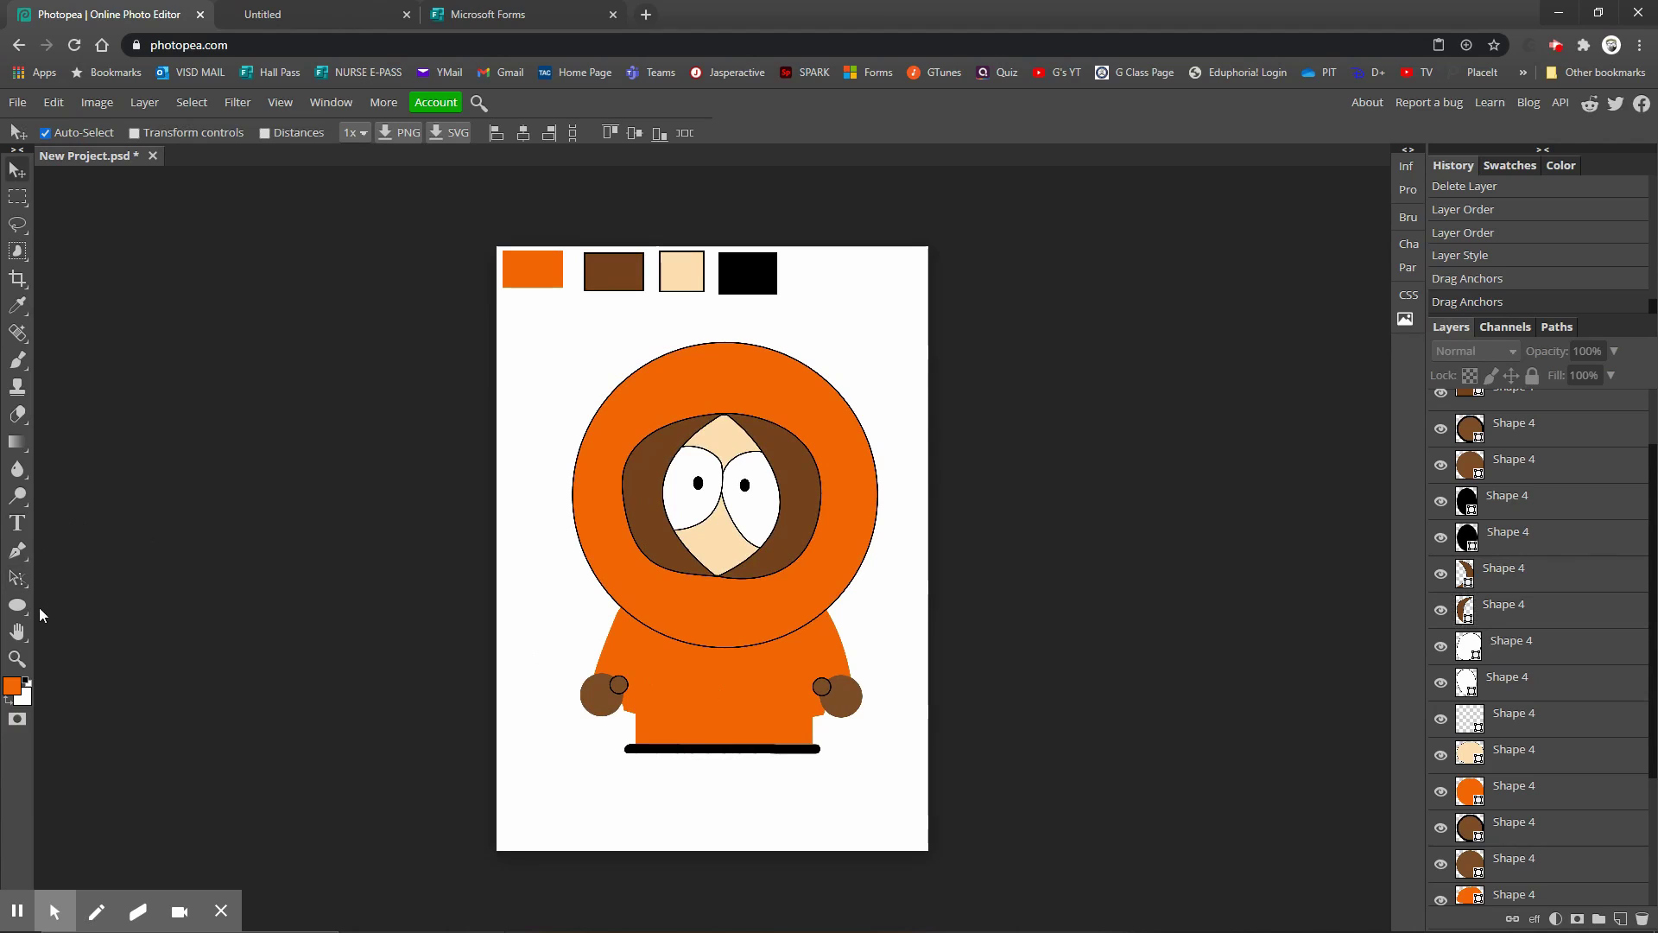
pyautogui.click(18, 367)
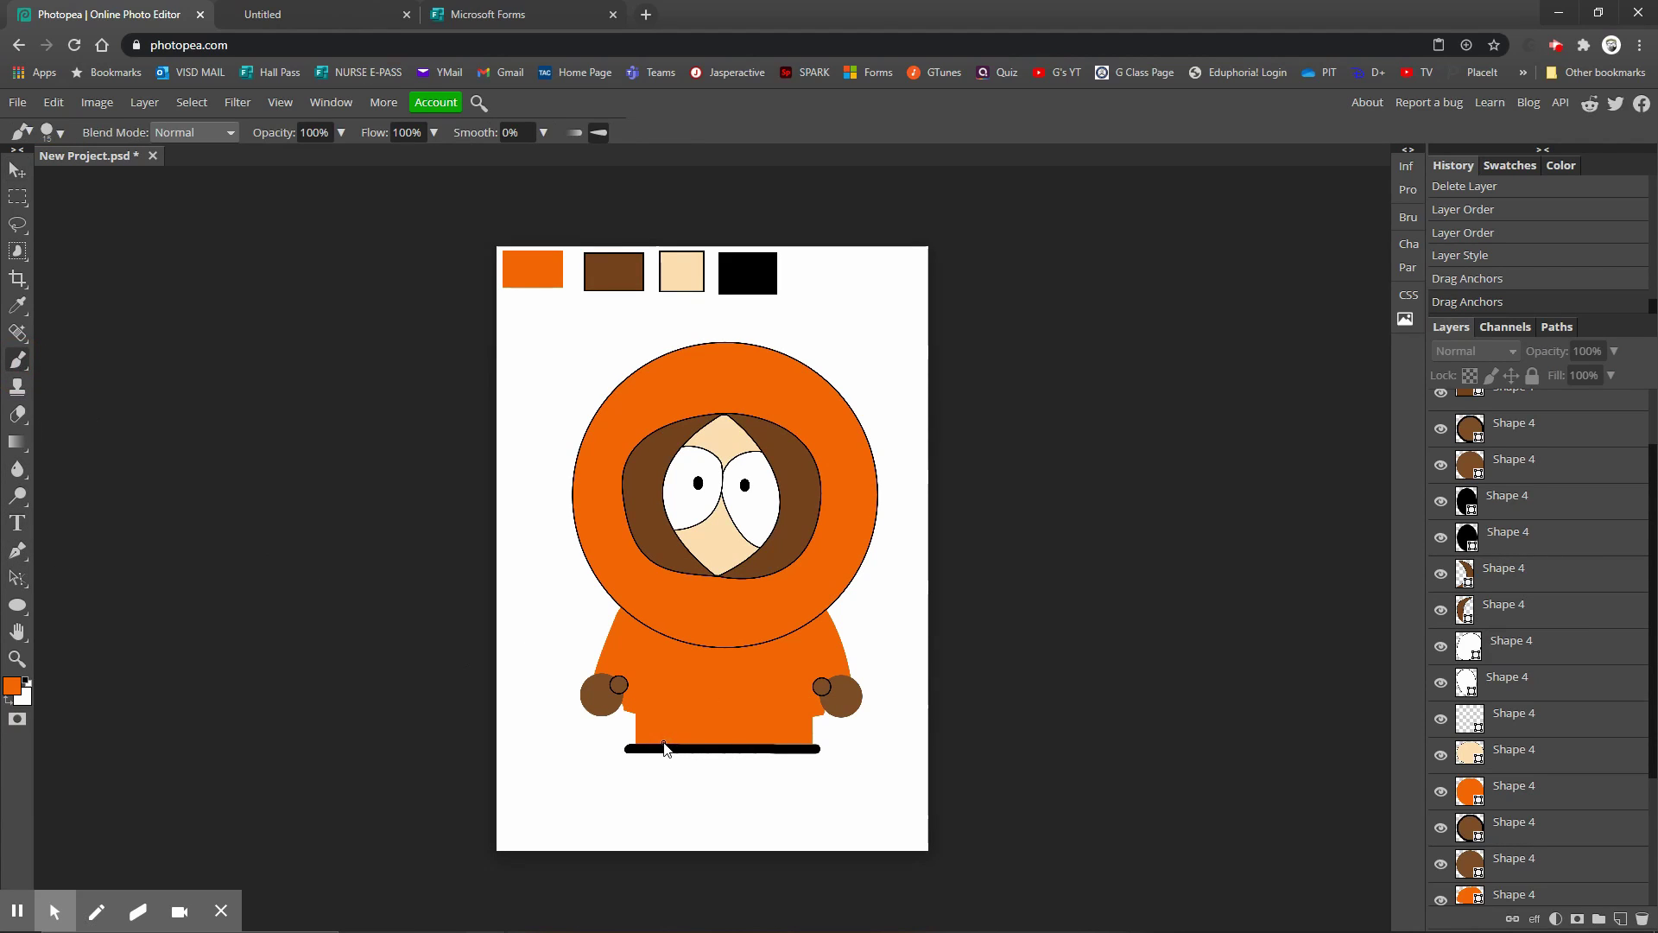
pyautogui.press('d')
pyautogui.click(724, 678)
pyautogui.click(727, 670)
pyautogui.click(730, 693)
# Add a new layer above all shapes and brush a black vertical zipper line on the body and two drawstrings below the face opening.
pyautogui.scroll(3, 1566, 575)
pyautogui.click(1569, 413)
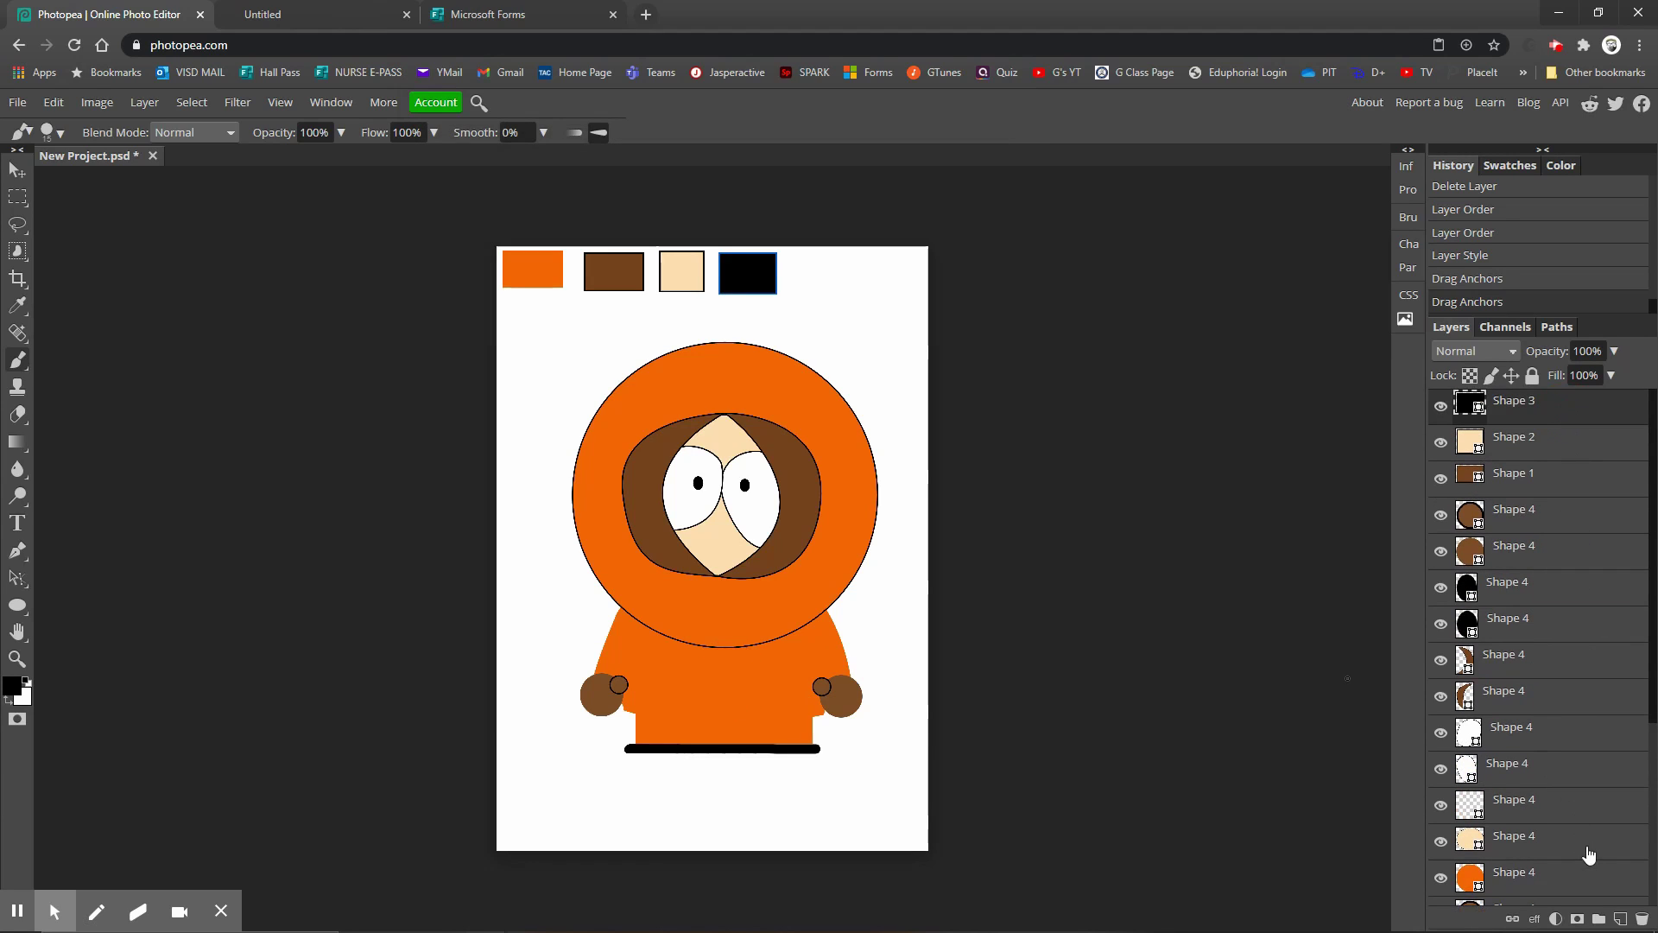
pyautogui.click(1621, 918)
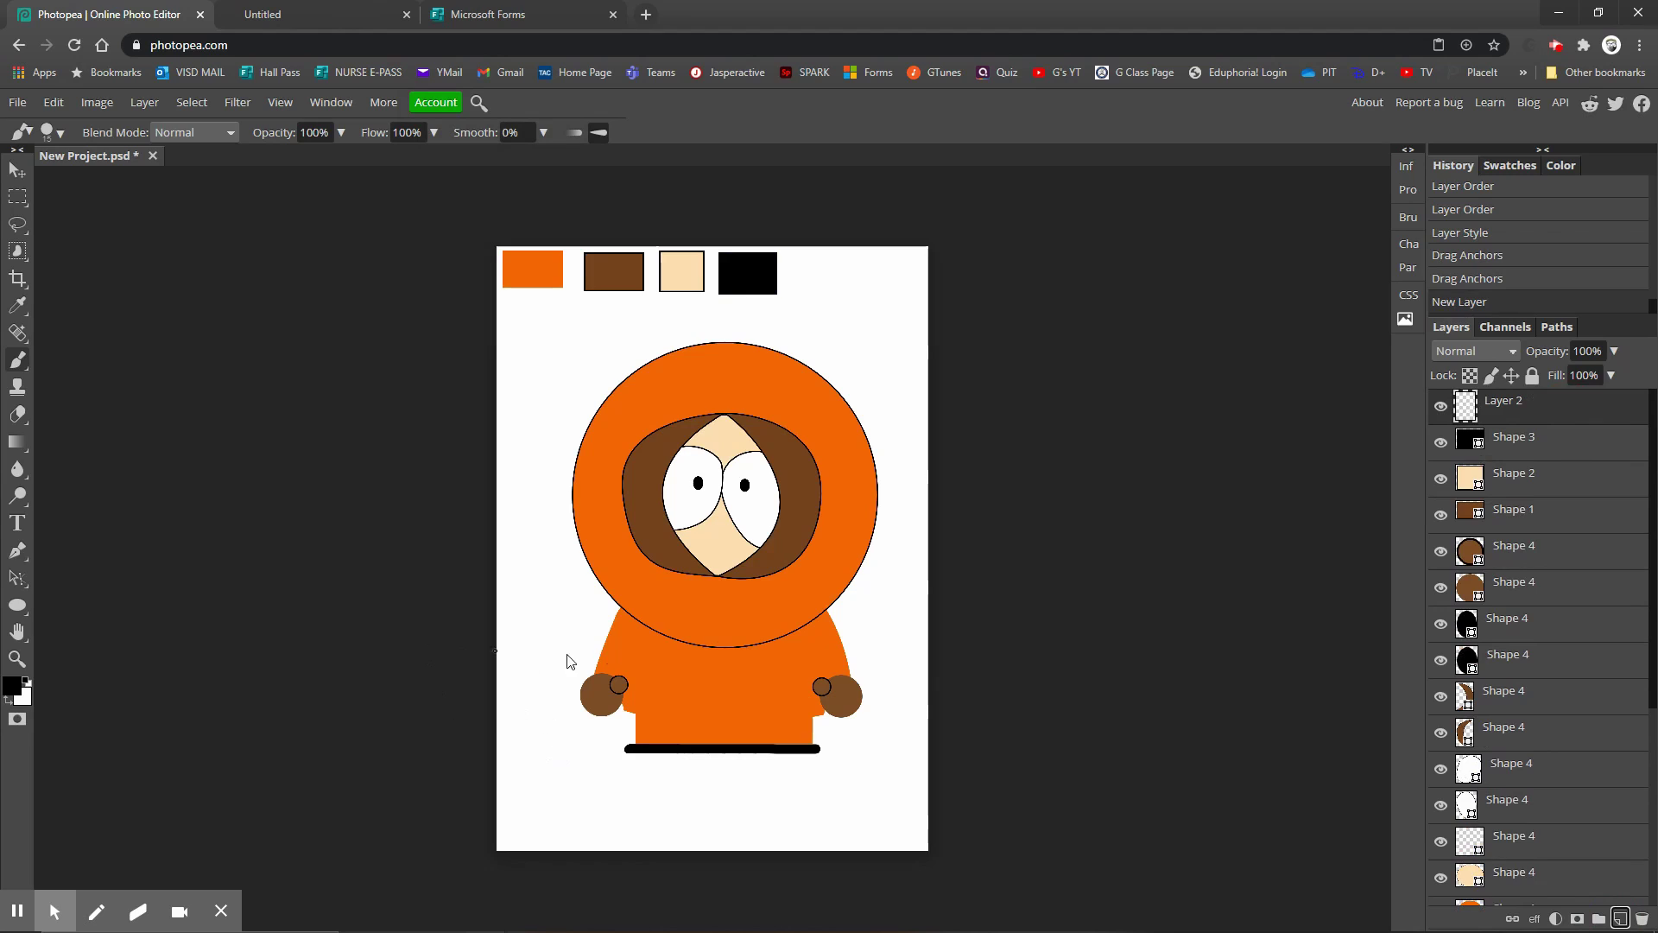
pyautogui.moveTo(724, 664); pyautogui.dragTo(724, 718)
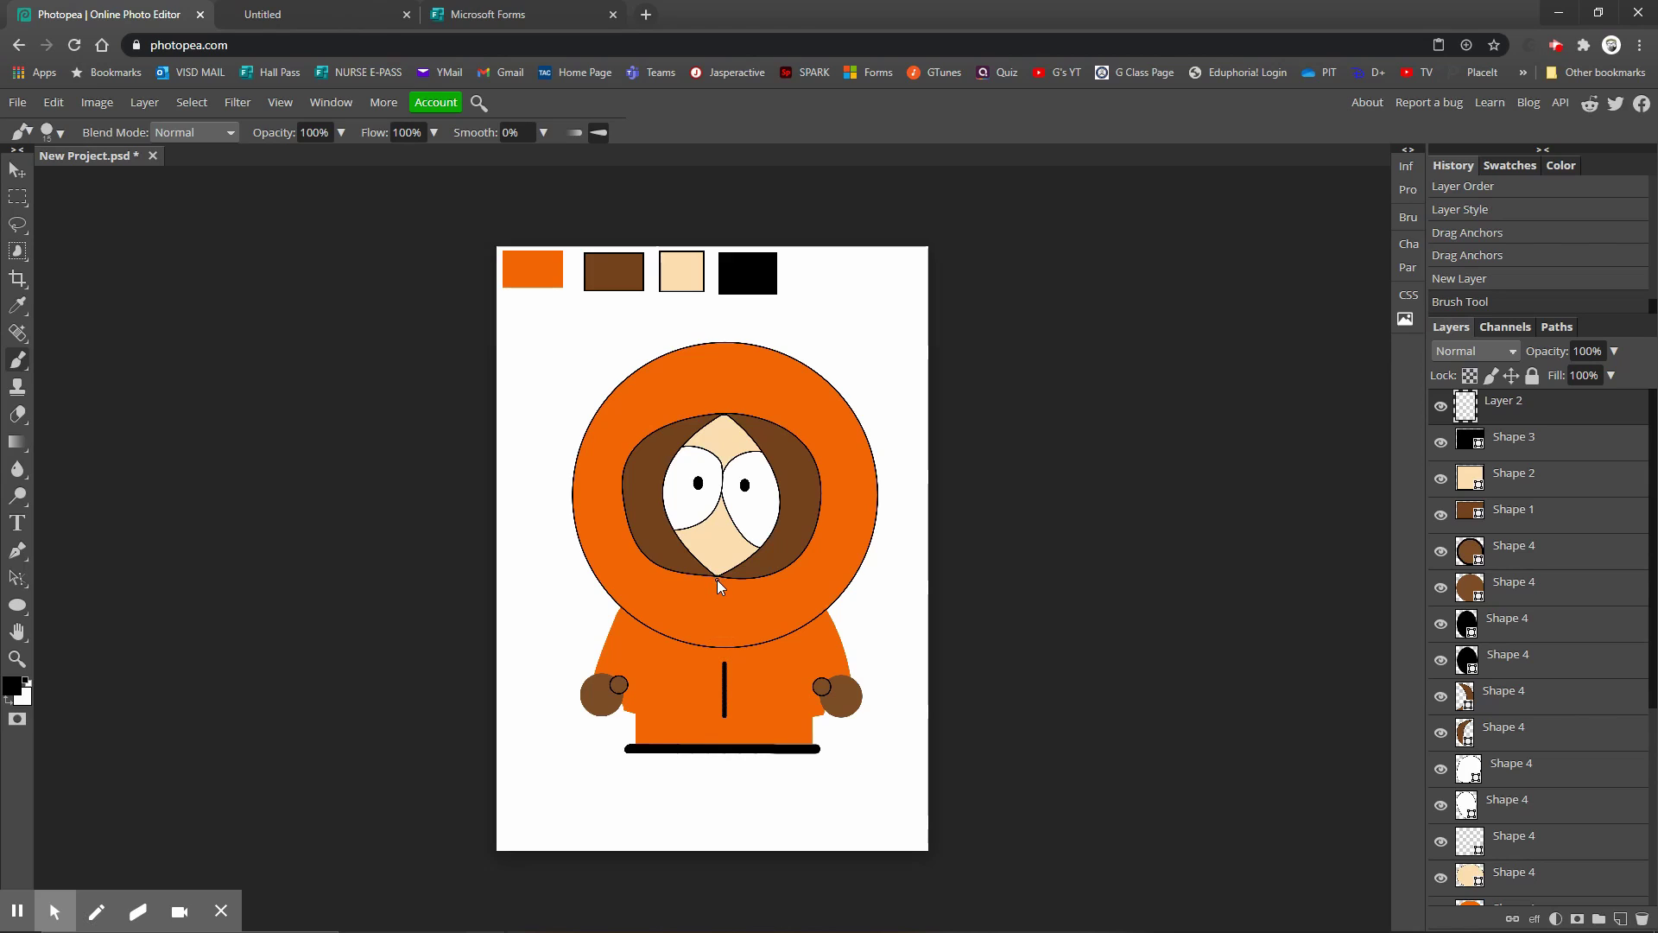
pyautogui.moveTo(711, 602); pyautogui.dragTo(733, 617)
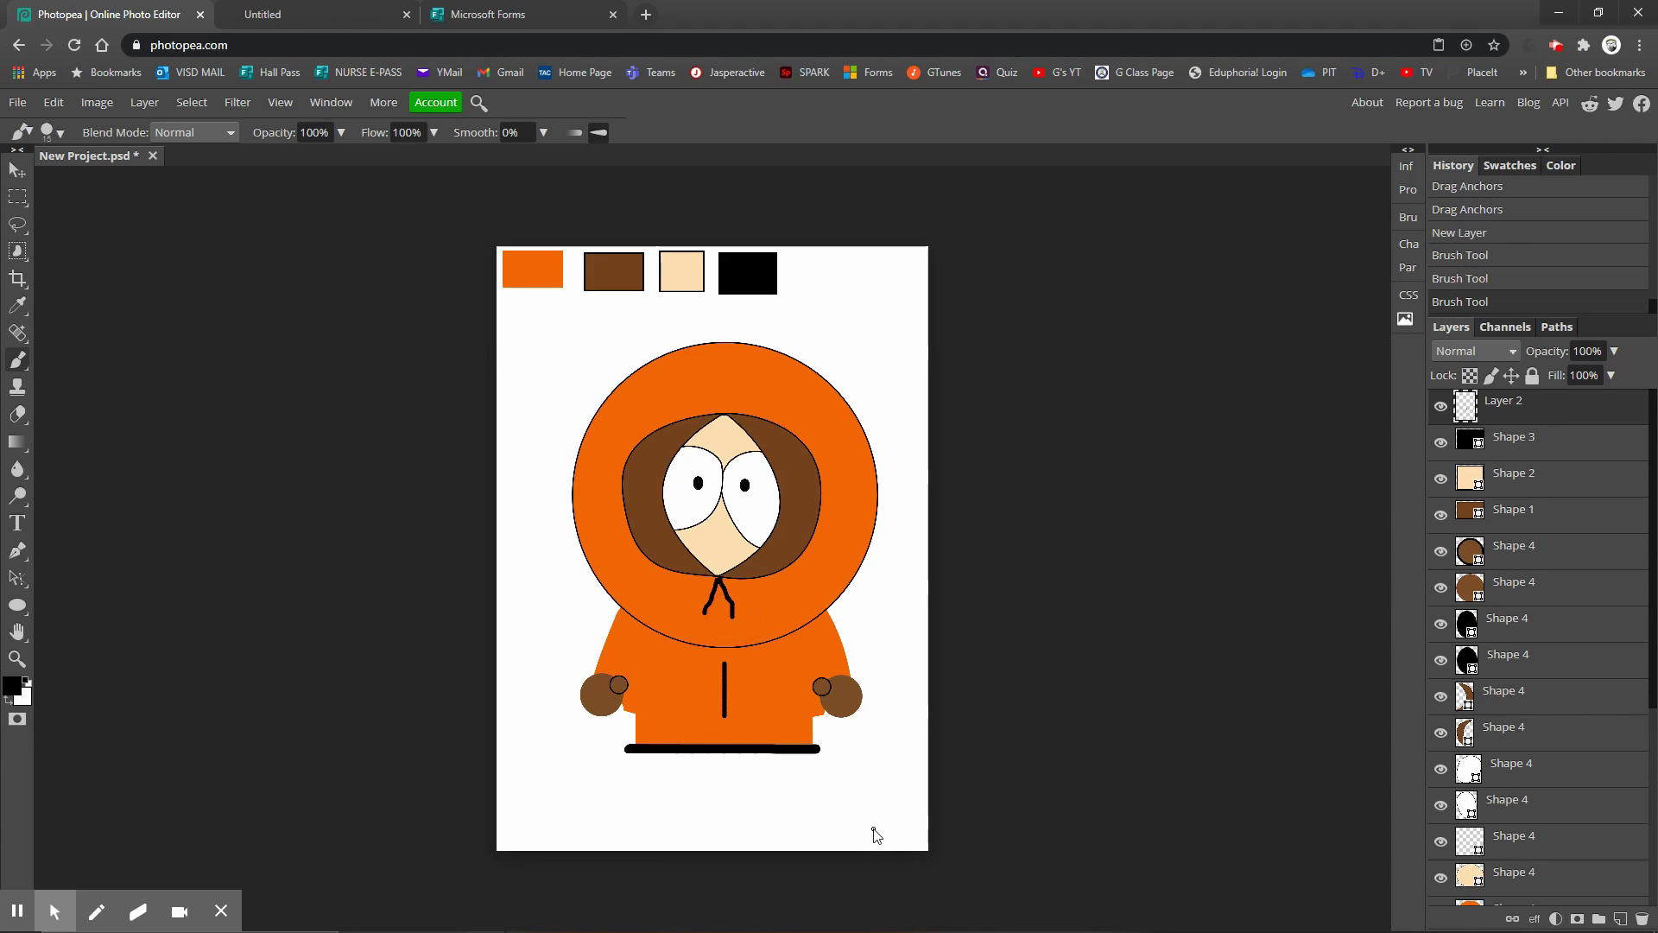